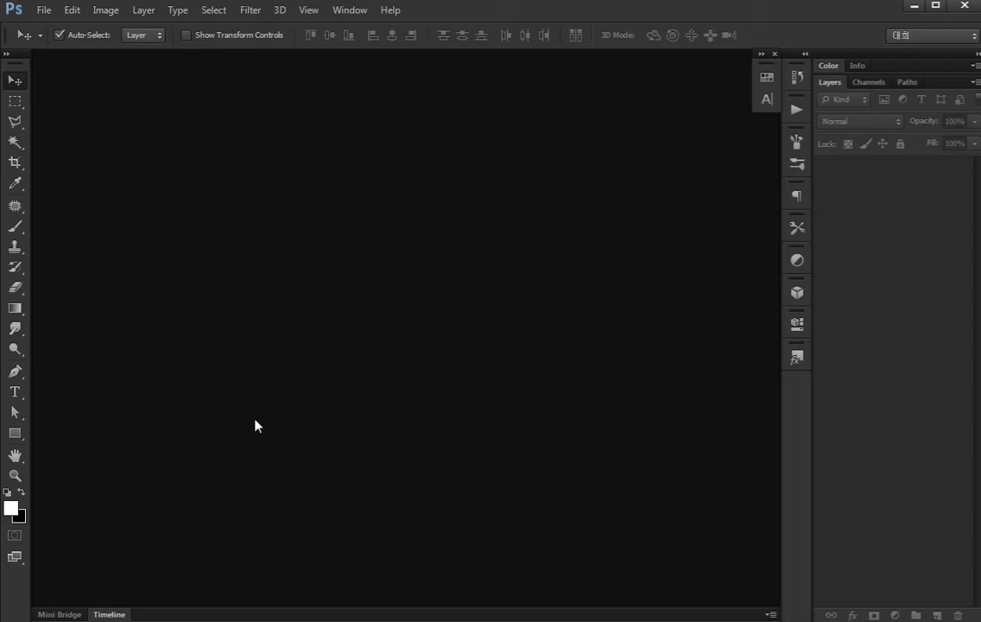
Create a new 600×600 px document named icon
key("ctrl+n")
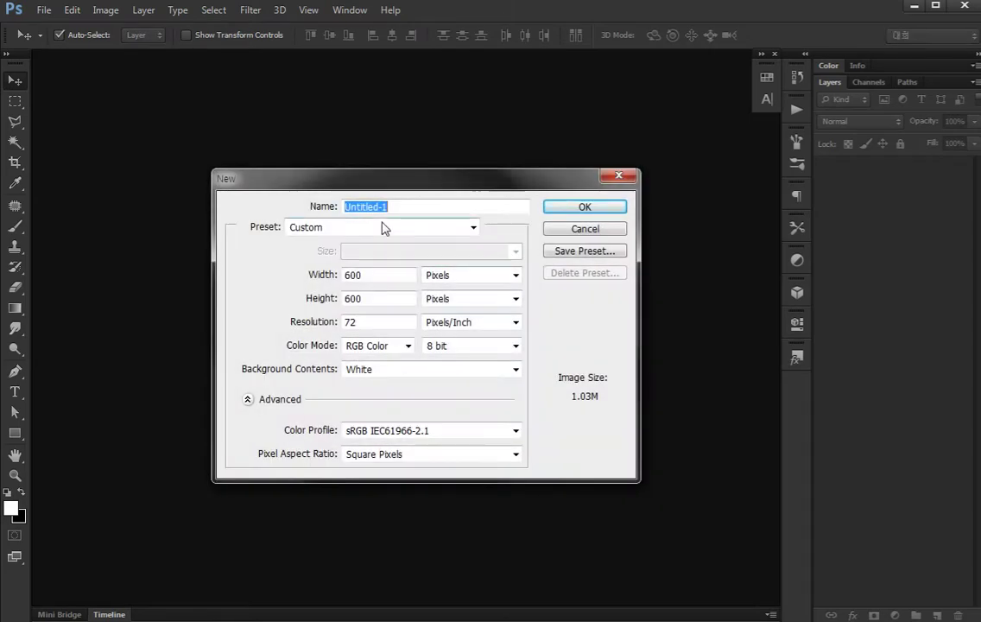
key("BackSpace")
key("Return")
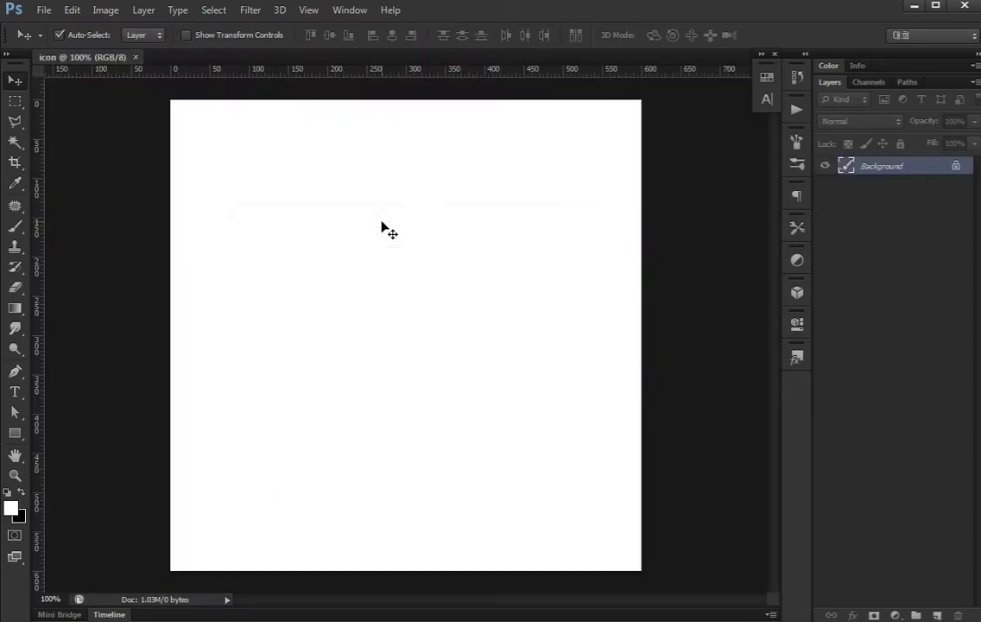
Darken the white background to near-black with Hue/Saturation lightness -88
key("ctrl+u")
left_click_drag(692, 517, 681, 515)
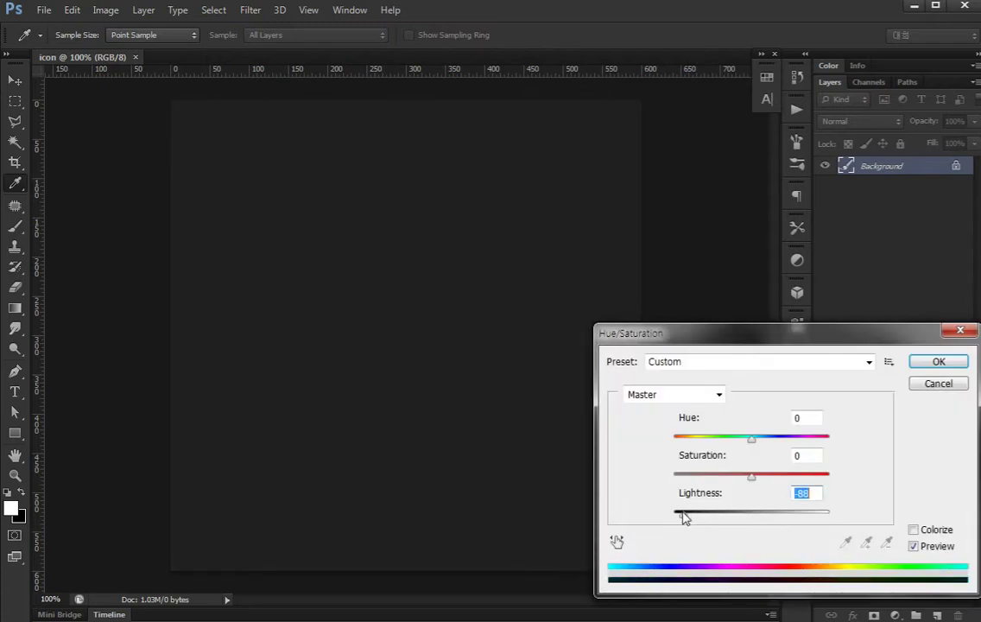
key("Return")
key("ctrl+plus")
Draw a white five-pointed star custom shape, Shape 1, in the middle of the canvas
scroll(396, 390, "left", 3)
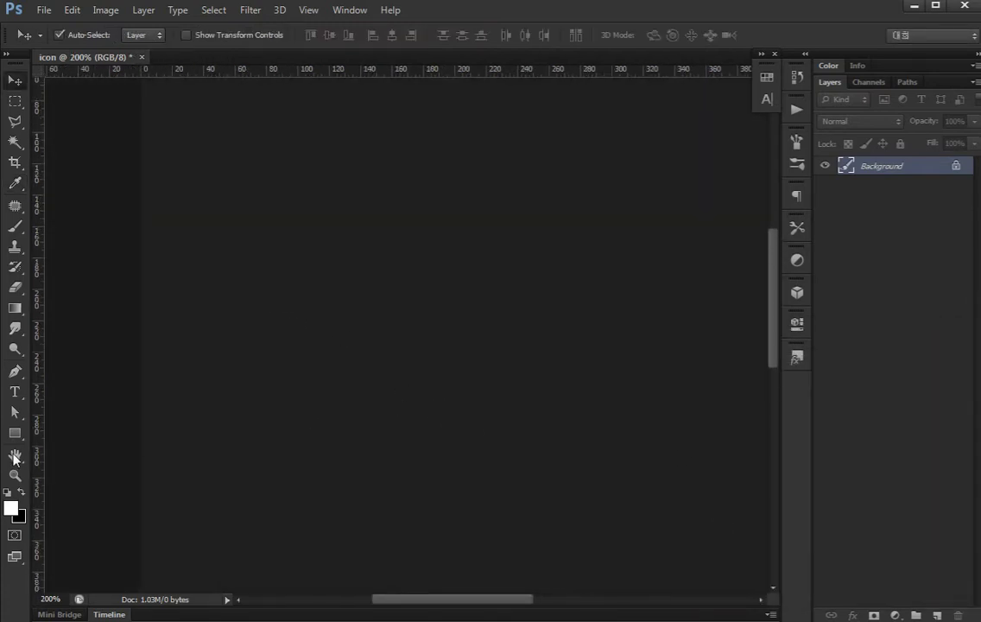
left_click(15, 433)
left_click(94, 506)
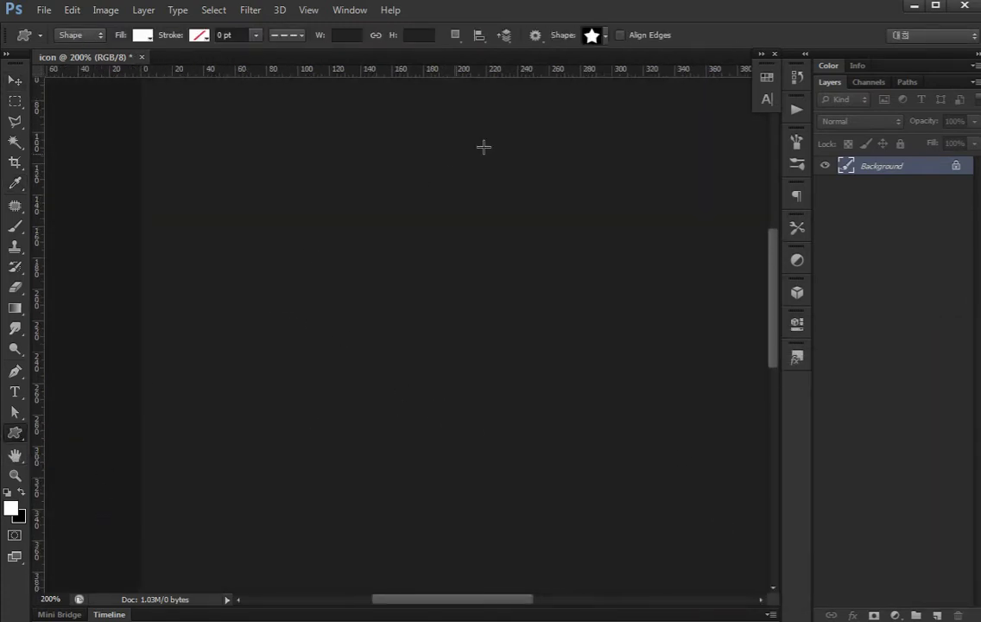
left_click_drag(559, 132, 417, 130)
left_click(606, 36)
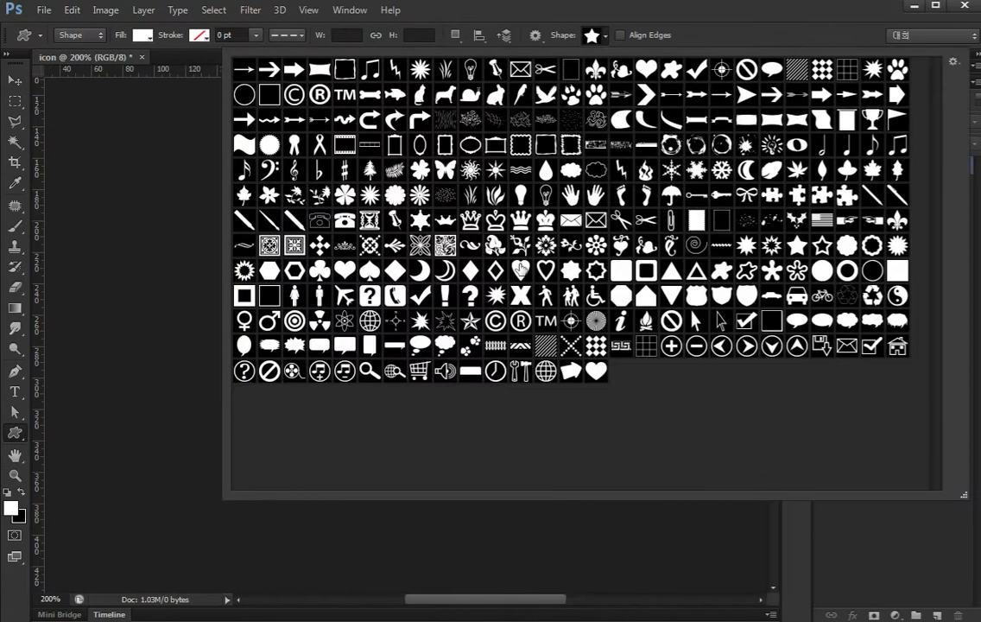
left_click(182, 353)
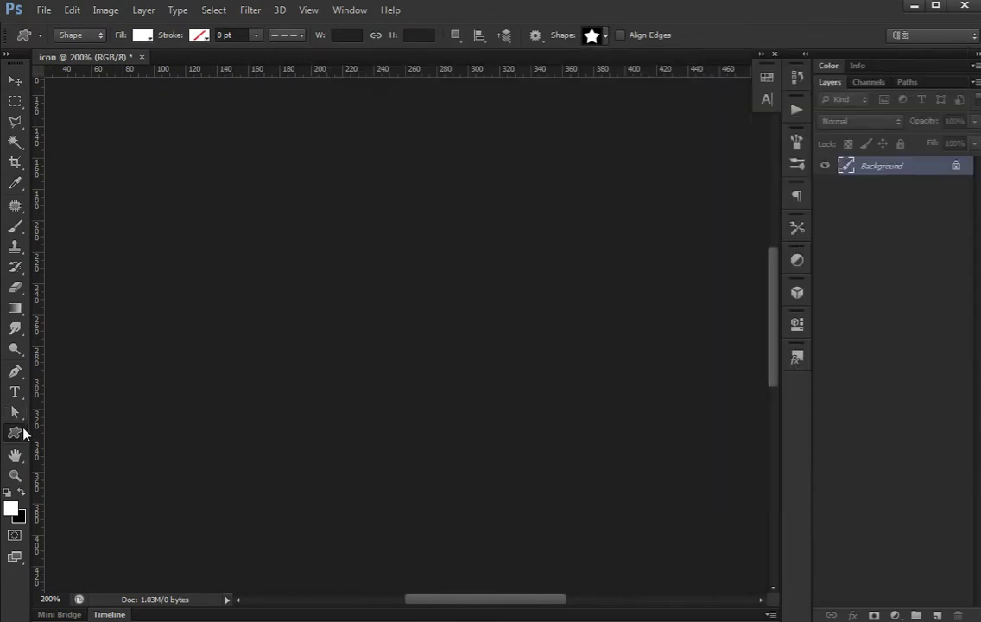
left_click_drag(344, 248, 550, 462)
key("v")
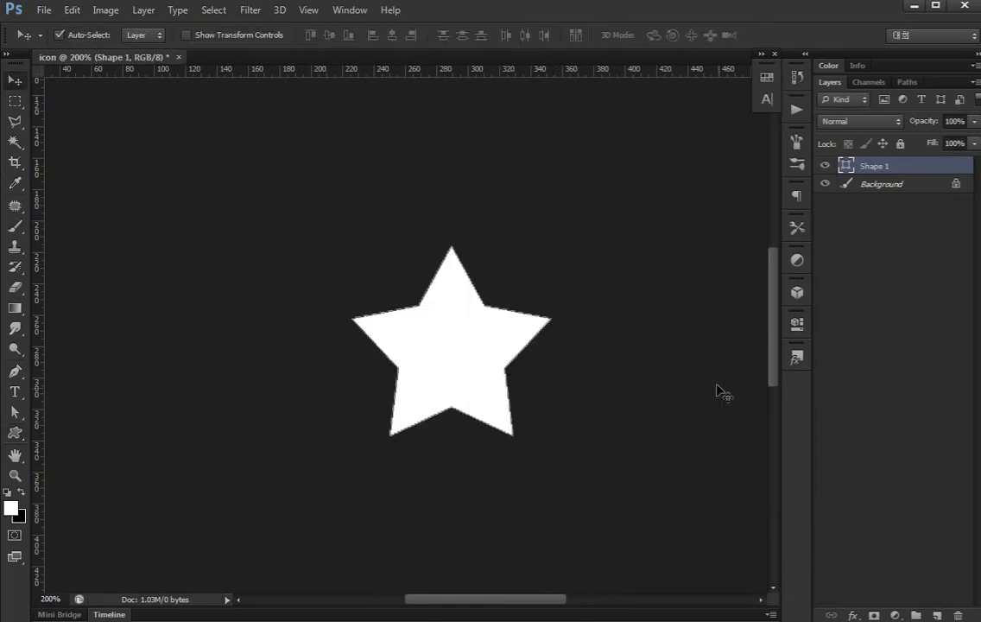
left_click_drag(718, 389, 595, 392)
key("ctrl+minus")
key("ctrl+equal")
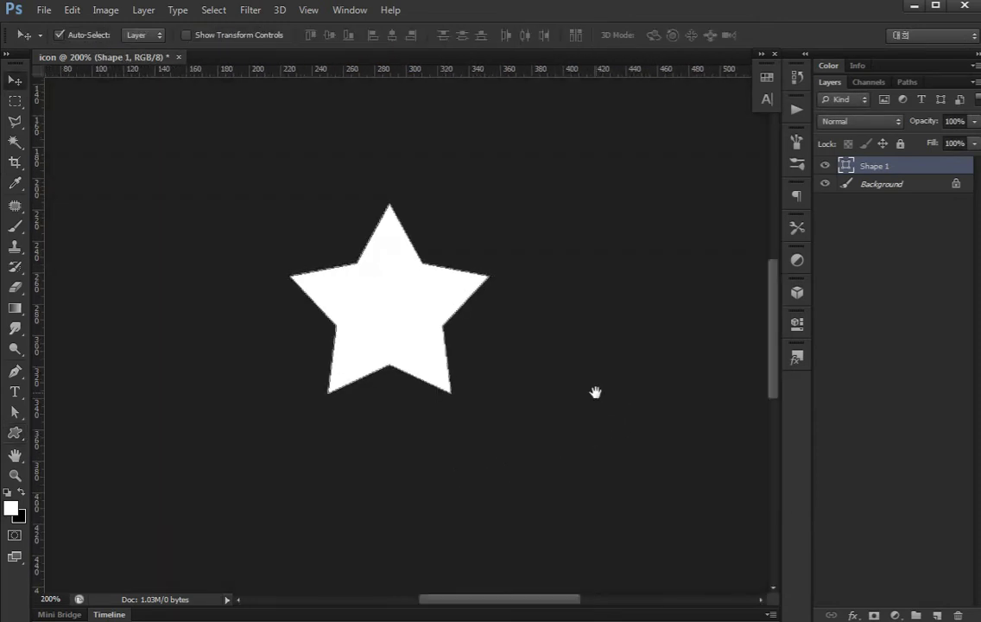
Add a Chisel Hard Bevel & Emboss to Shape 1 with raised depth, size 40, soften 2
double_click(906, 169)
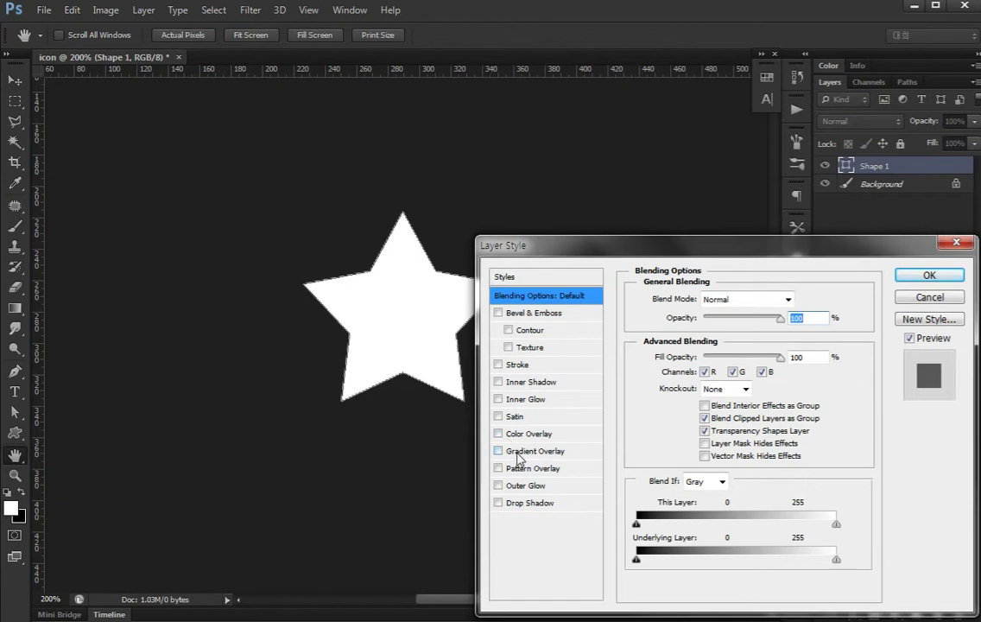
left_click(516, 453)
left_click(498, 451)
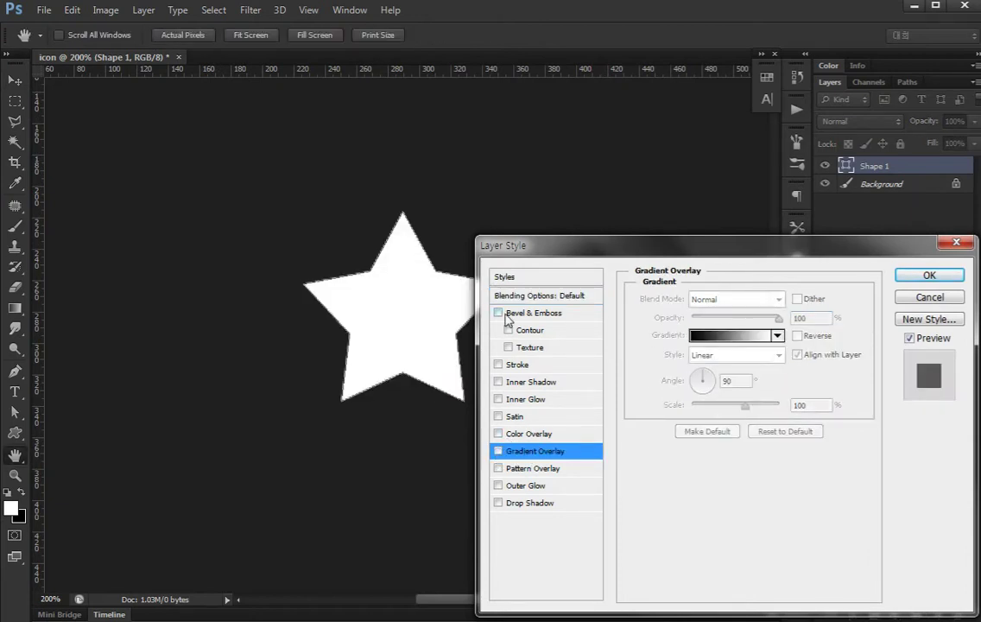
left_click(498, 313)
left_click(533, 312)
mouse_move(703, 371)
left_mouse_down()
mouse_move(723, 379)
mouse_move(705, 394)
left_mouse_up()
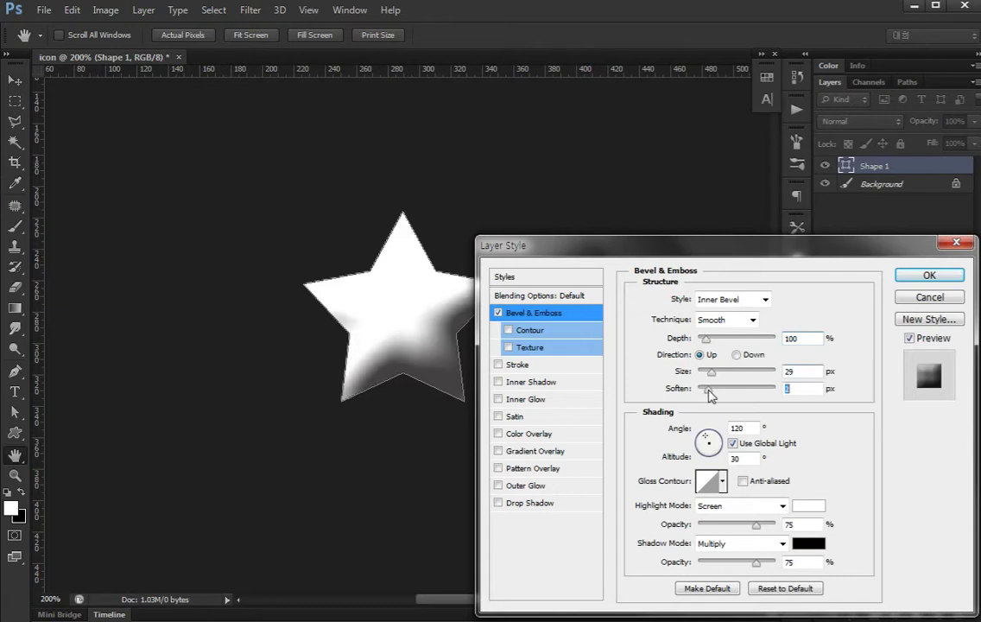
left_click_drag(712, 342, 728, 339)
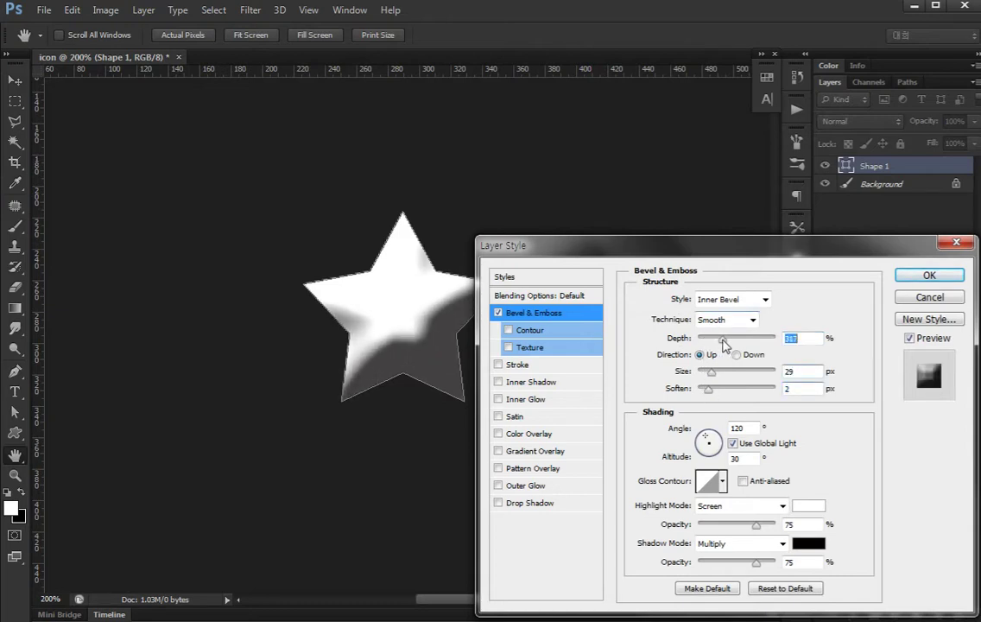
left_click(730, 320)
left_click(717, 347)
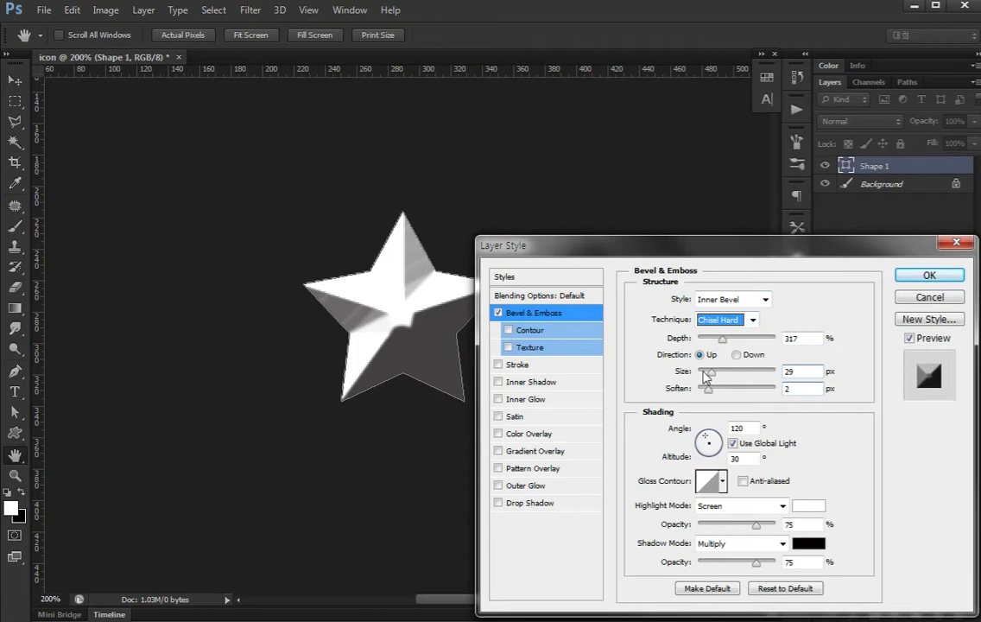
mouse_move(729, 339)
left_mouse_down()
mouse_move(719, 374)
mouse_move(699, 394)
left_mouse_up()
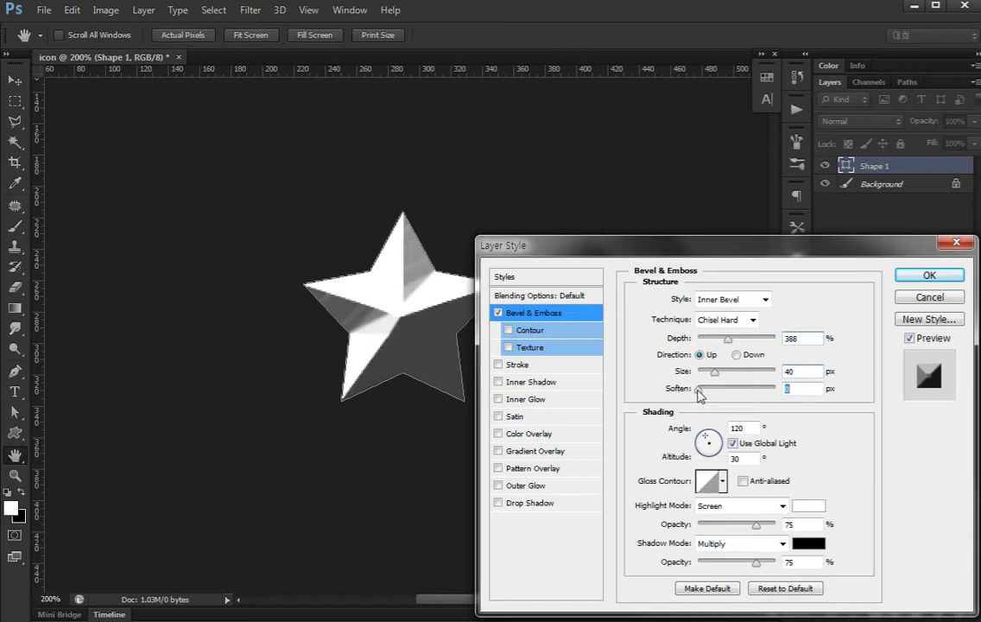
left_click_drag(699, 393, 704, 396)
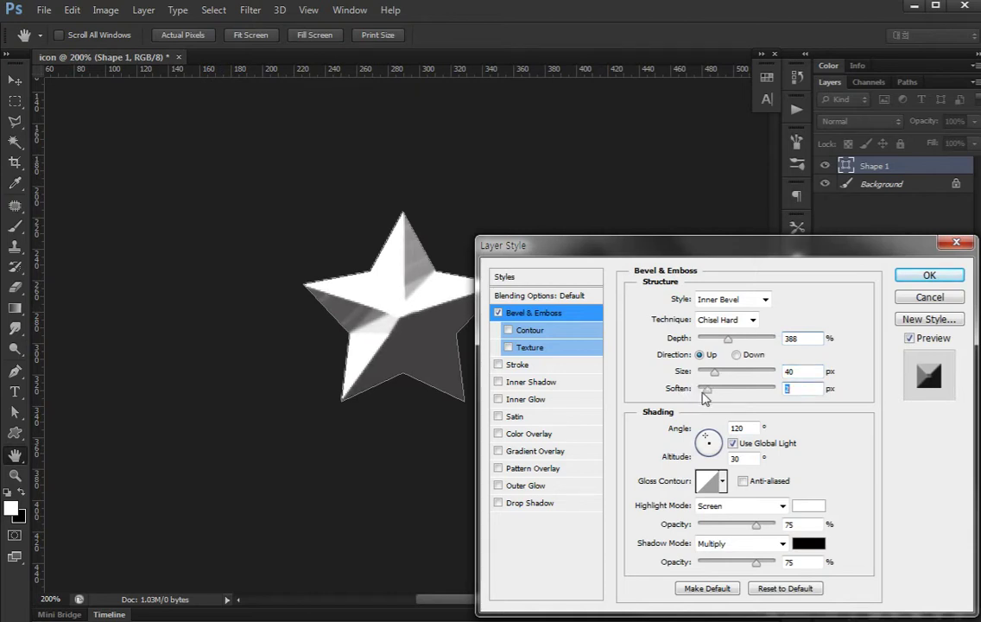
Turn off Global Light, raise the bevel altitude to 63° and apply the style
left_click(747, 457)
double_click(749, 461)
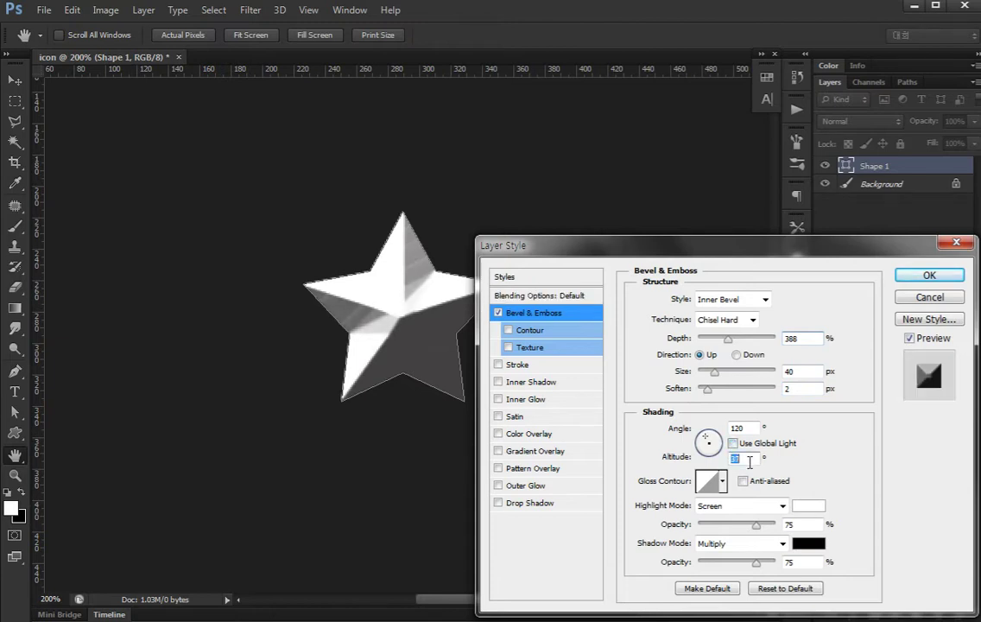
key("Up")
key("Up")
key("Up")
key("Up")
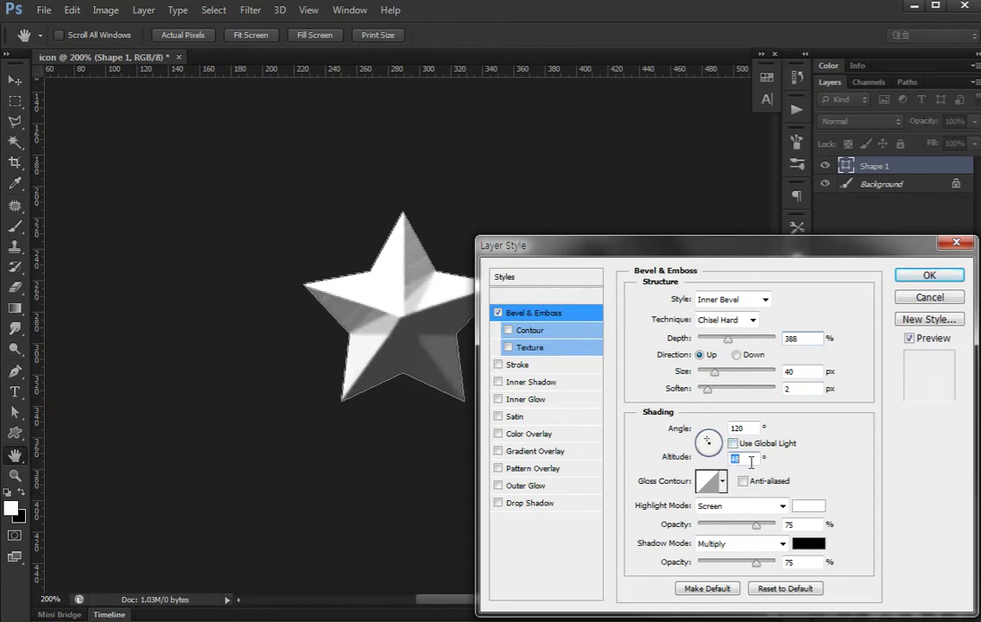
key("Up")
key("Up")
key("Up")
key("Up")
key("Up")
key("Up")
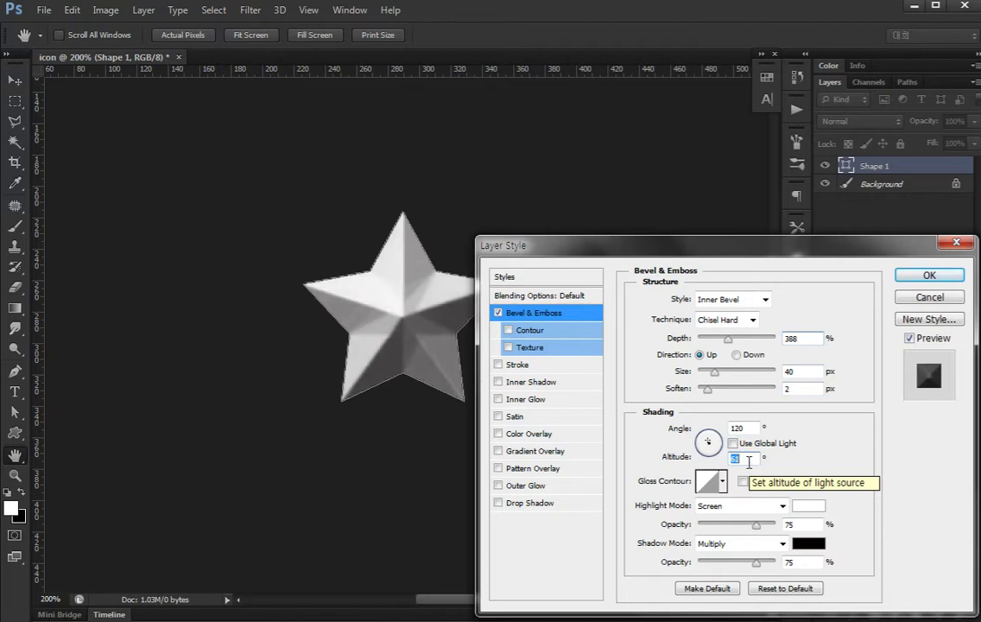
key("Up")
key("Up")
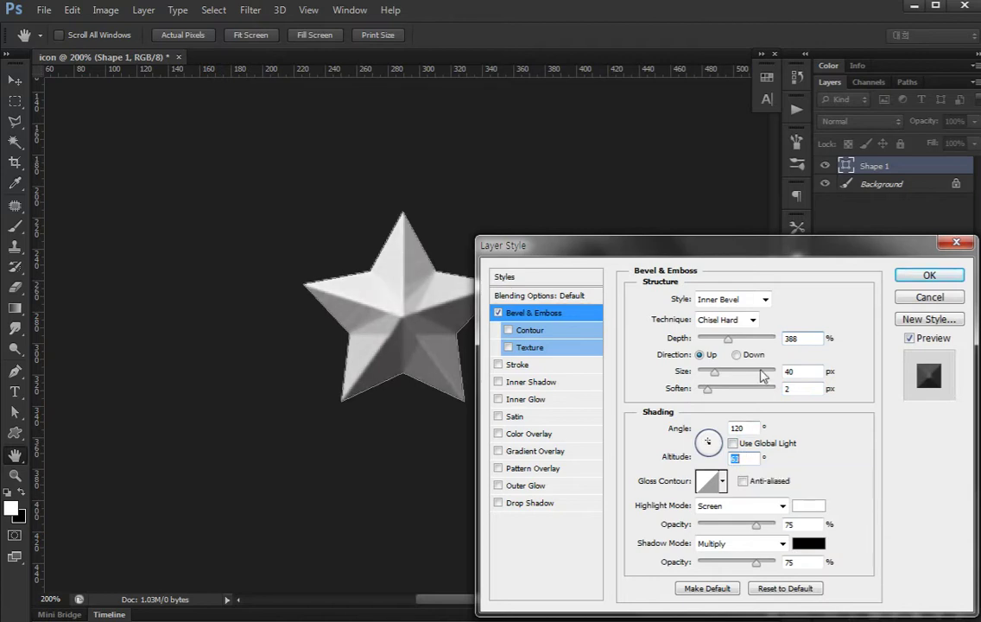
left_click_drag(730, 339, 732, 339)
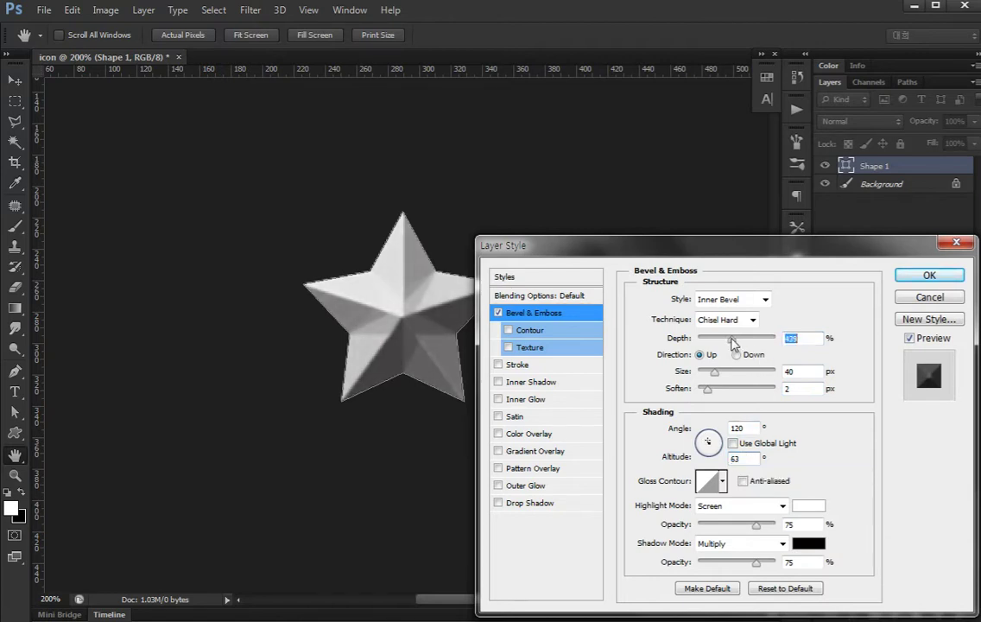
left_click(928, 276)
Add a Gradient Overlay to the star and set its dark stop to deep brown
left_click(967, 165)
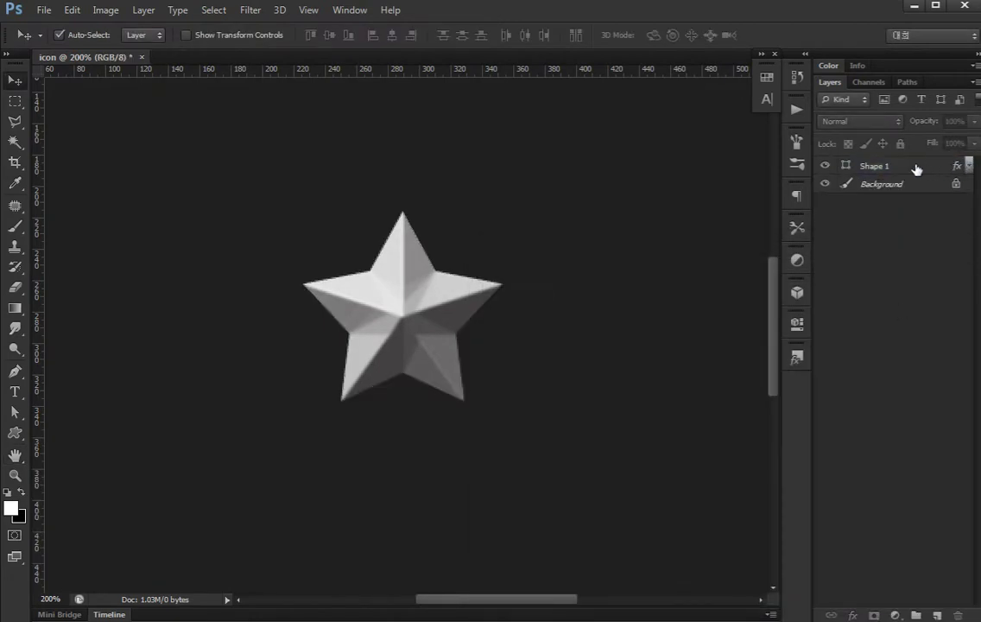
double_click(917, 166)
left_click(524, 451)
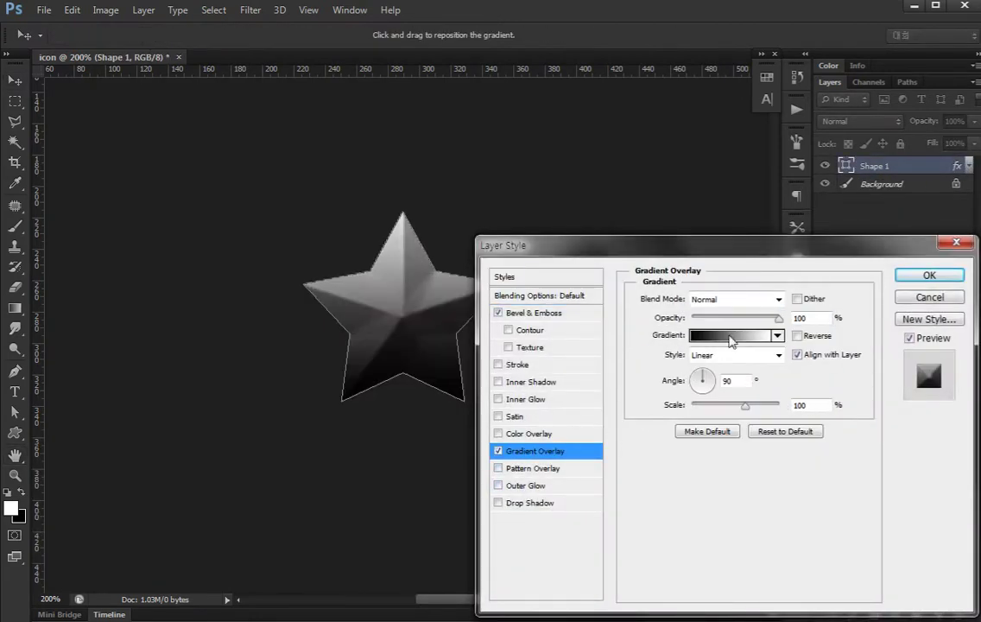
left_click(744, 333)
left_click(513, 539)
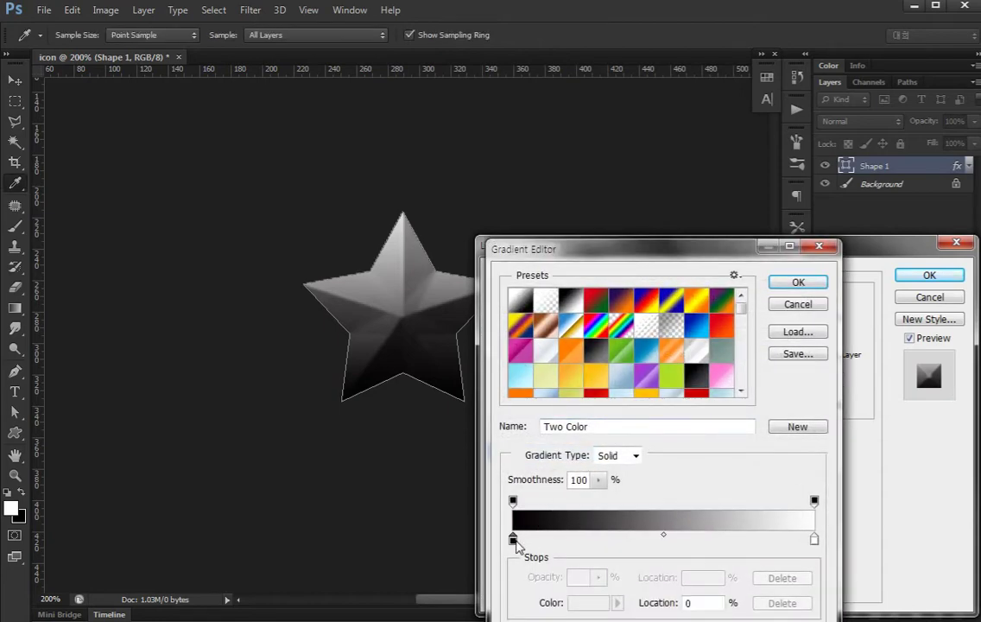
double_click(513, 540)
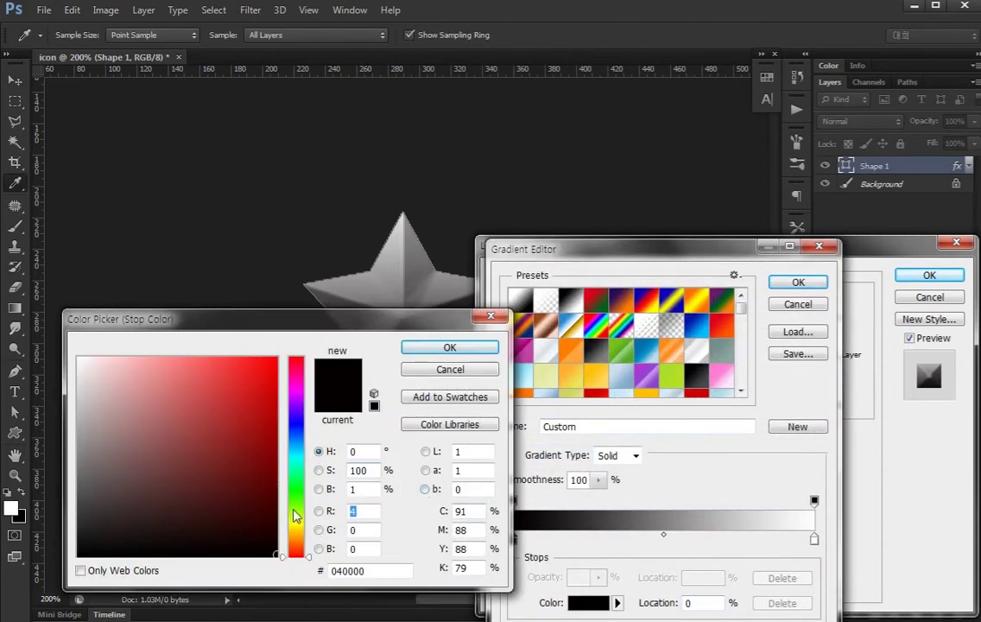
left_click(295, 534)
left_click(241, 465)
left_click(276, 456)
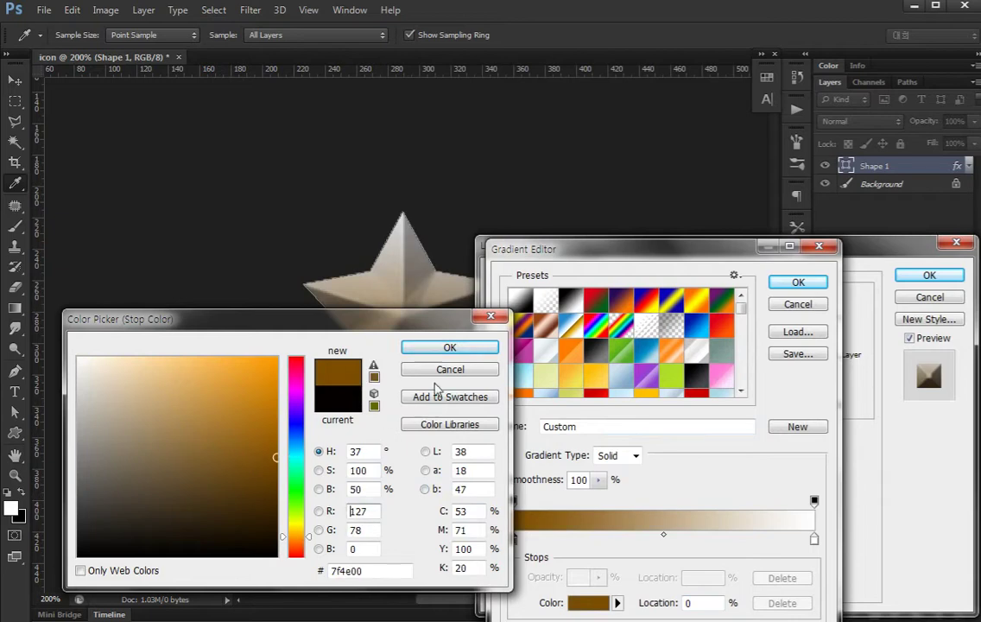
left_click(449, 346)
mouse_move(513, 539)
left_mouse_down()
mouse_move(531, 538)
mouse_move(521, 541)
left_mouse_up()
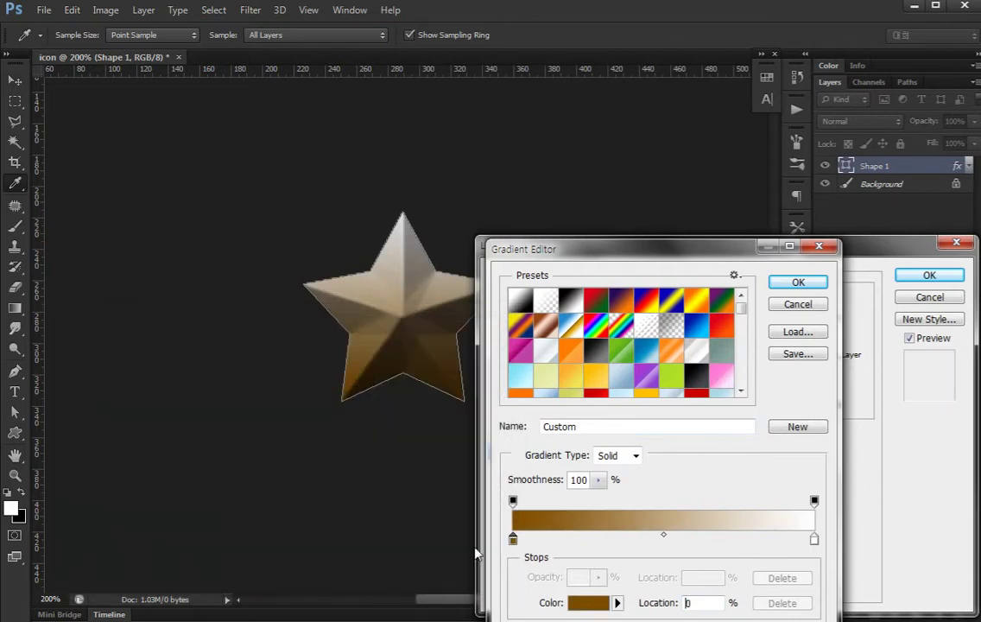
Set the gradient's other stop to orange-brown #ba7327 and apply the gradient
left_click(813, 540)
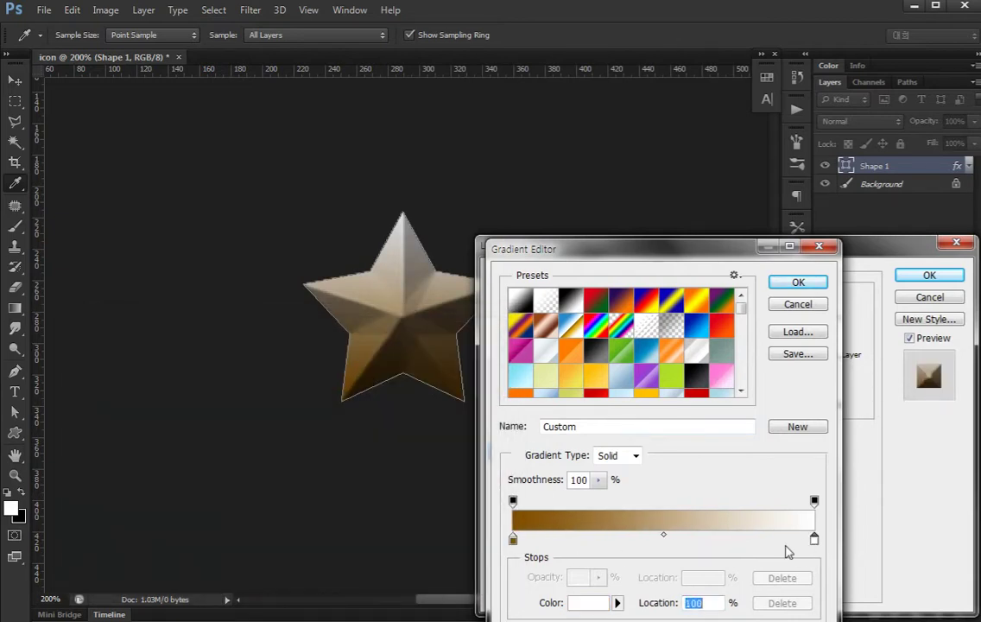
left_click(601, 601)
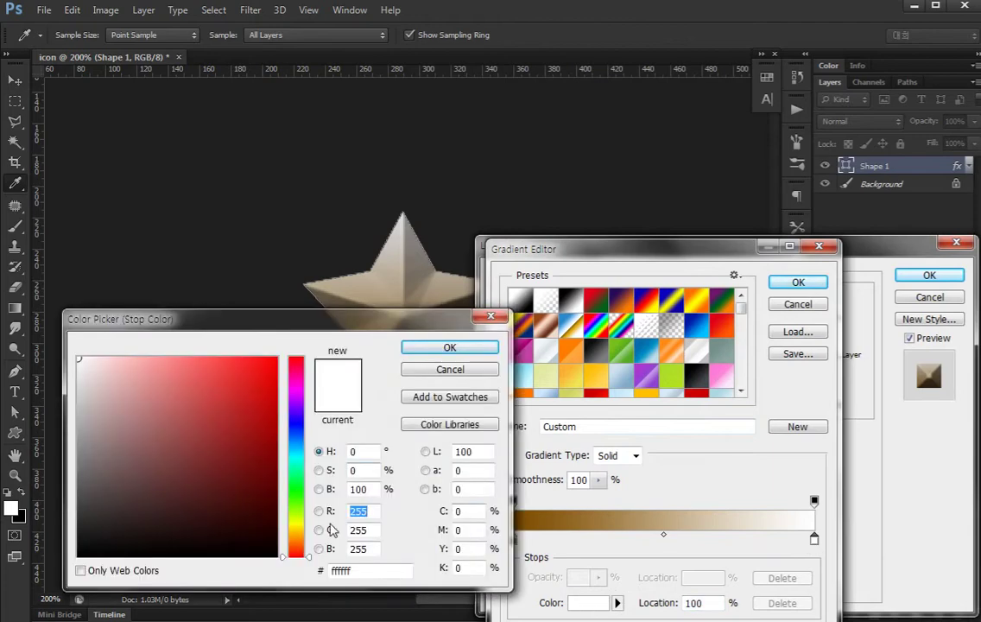
left_click_drag(300, 532, 301, 539)
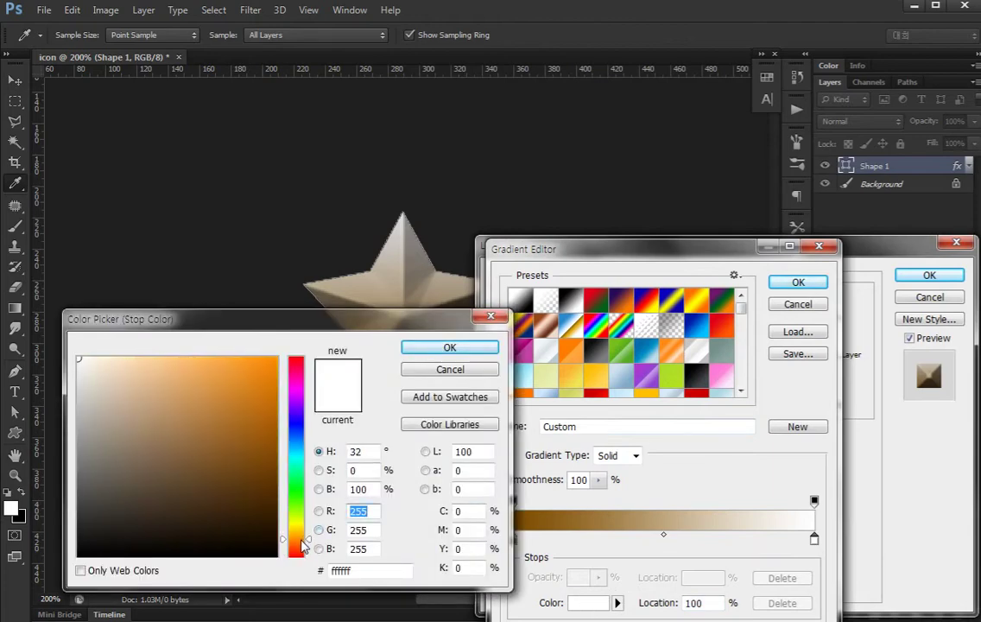
left_click(199, 453)
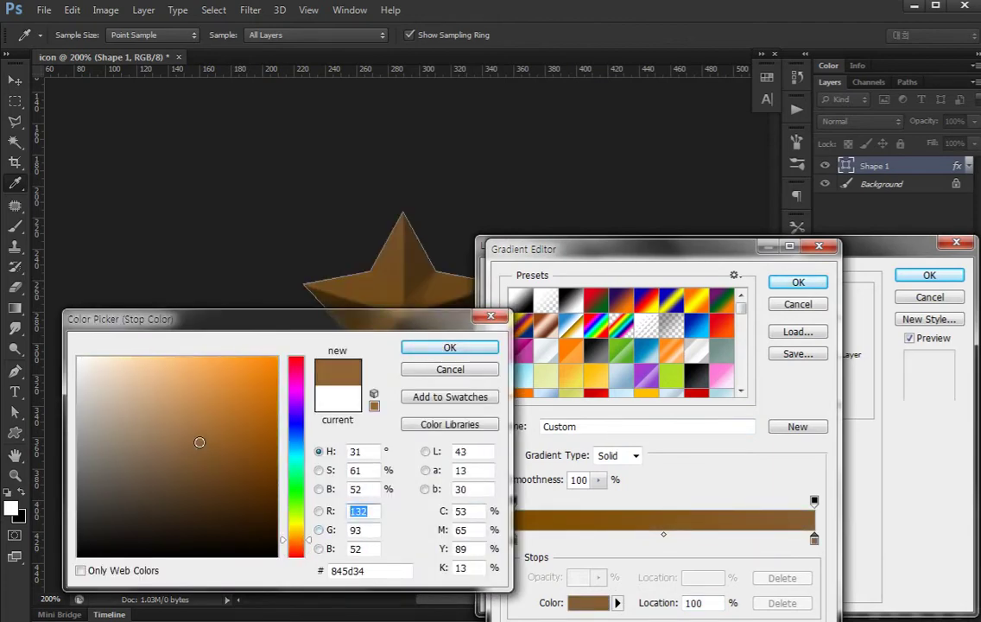
left_click_drag(196, 442, 236, 411)
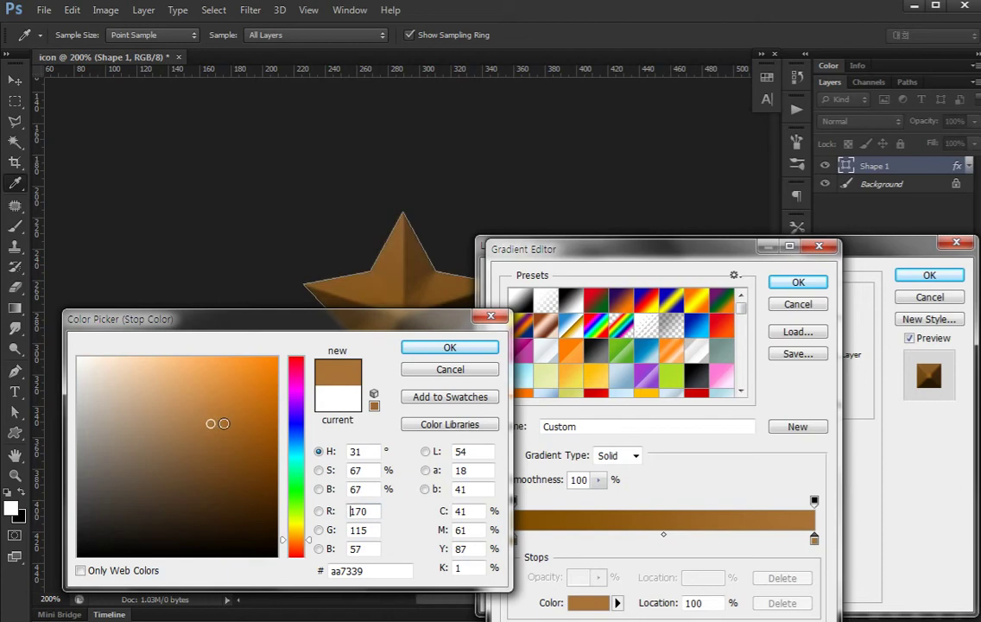
left_click(445, 348)
left_click(791, 282)
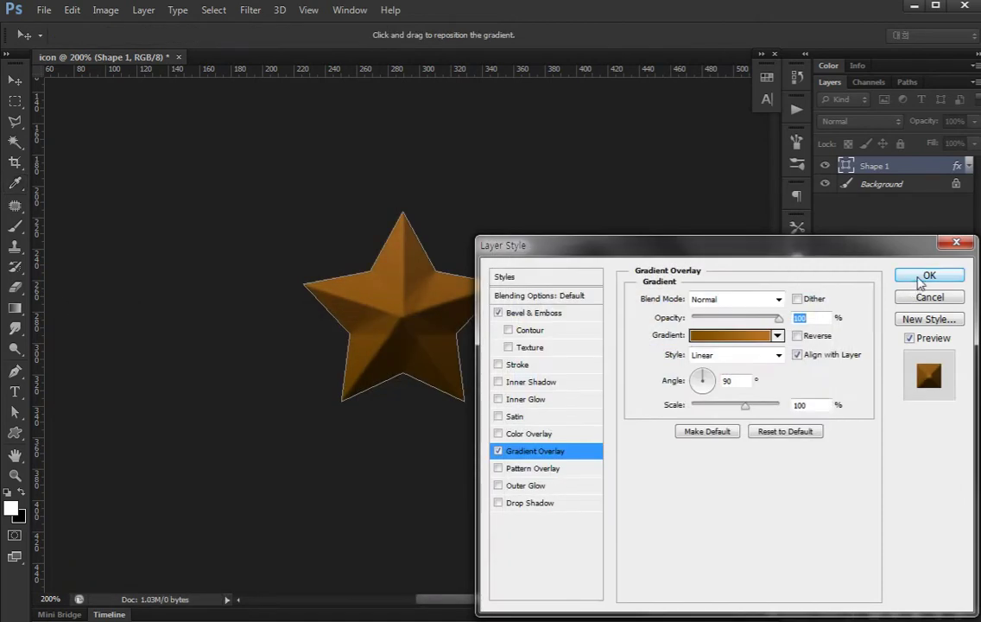
Lower the bevel shadow opacity to 57% and apply the layer style
left_click(531, 313)
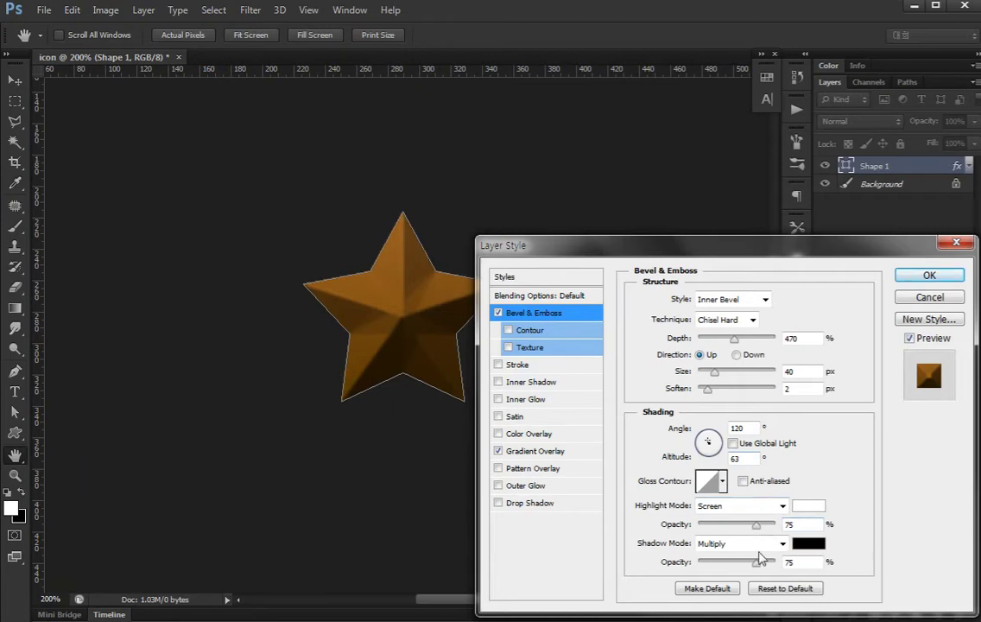
left_click_drag(758, 566, 742, 567)
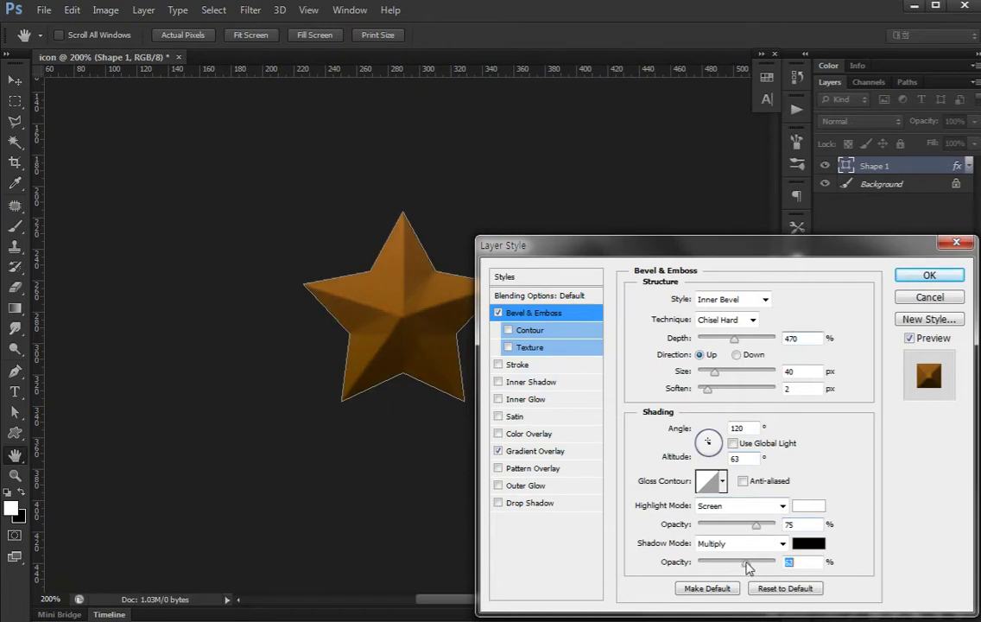
left_click(929, 275)
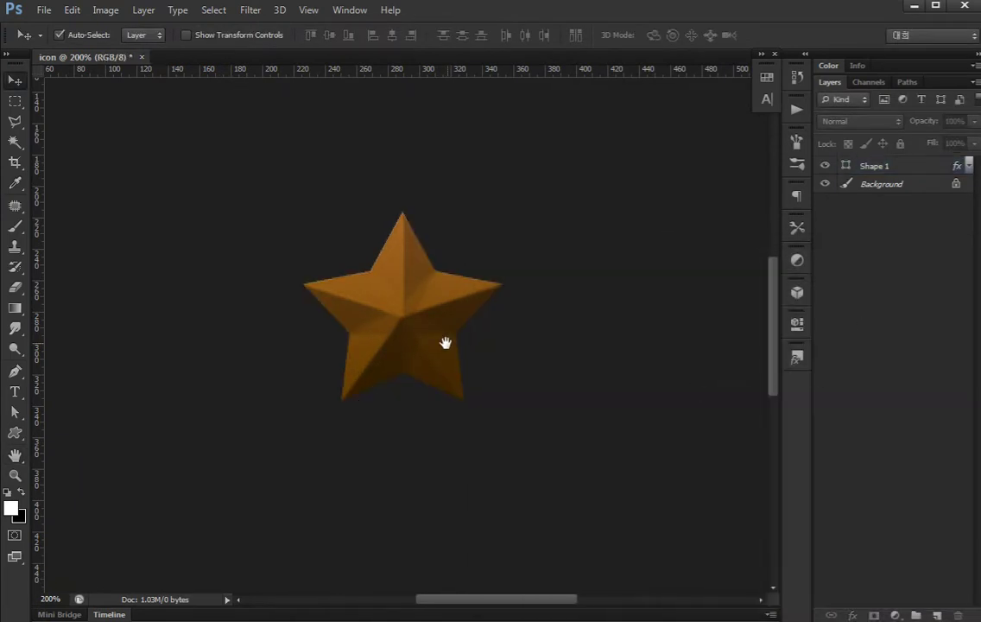
Add a solid-colour outside Stroke in dark brown #3f2502 to the star
double_click(903, 165)
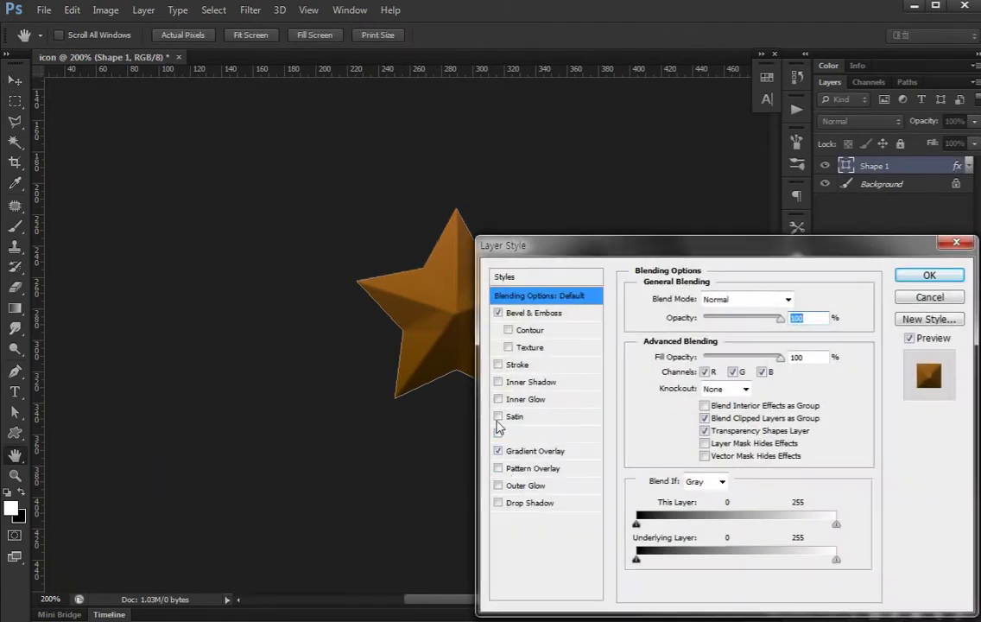
left_click(499, 364)
left_click(543, 371)
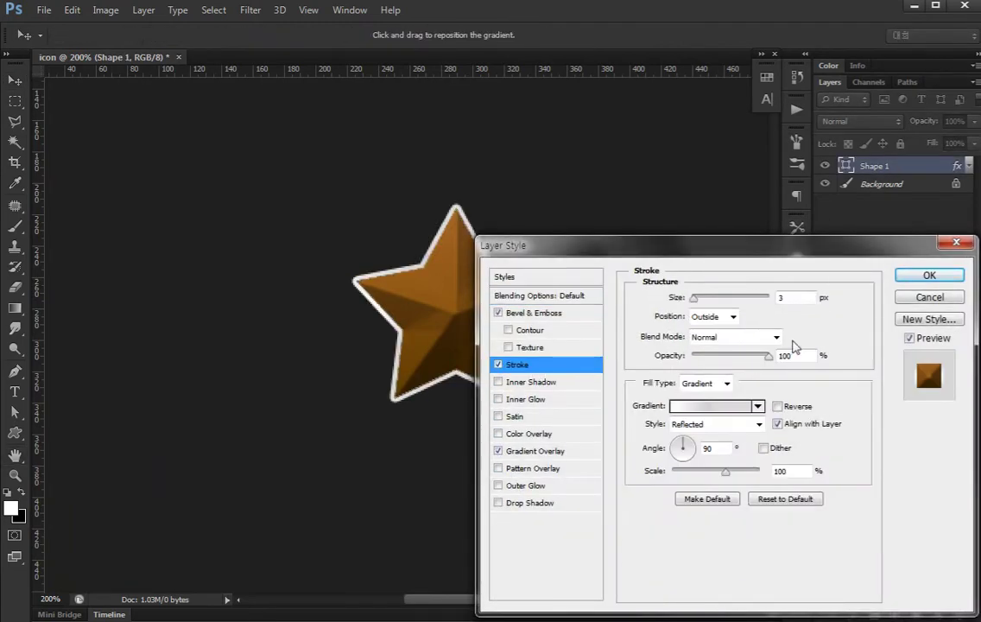
left_click(707, 383)
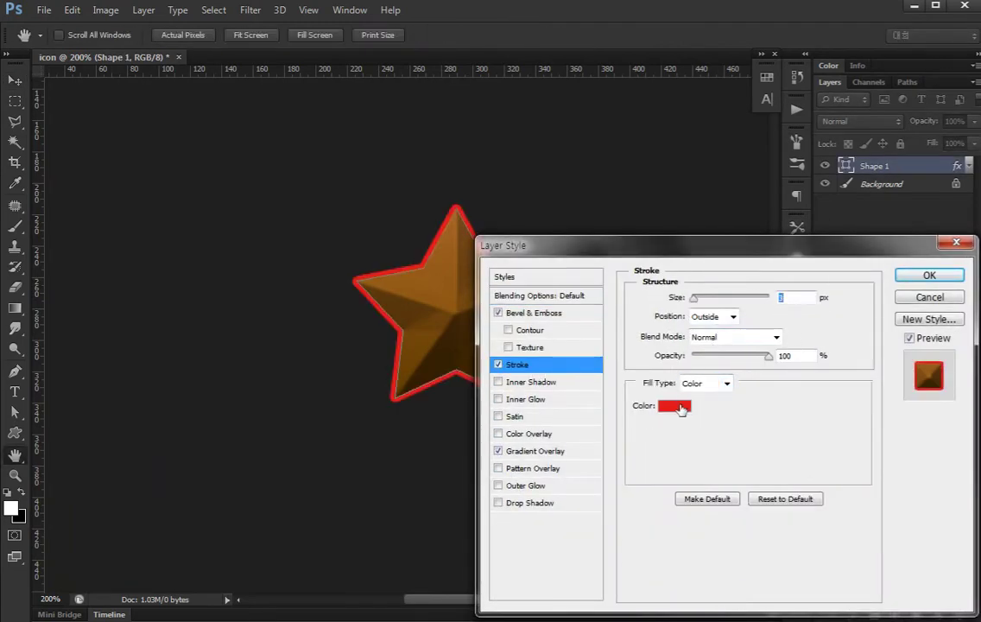
left_click(679, 406)
left_click(295, 538)
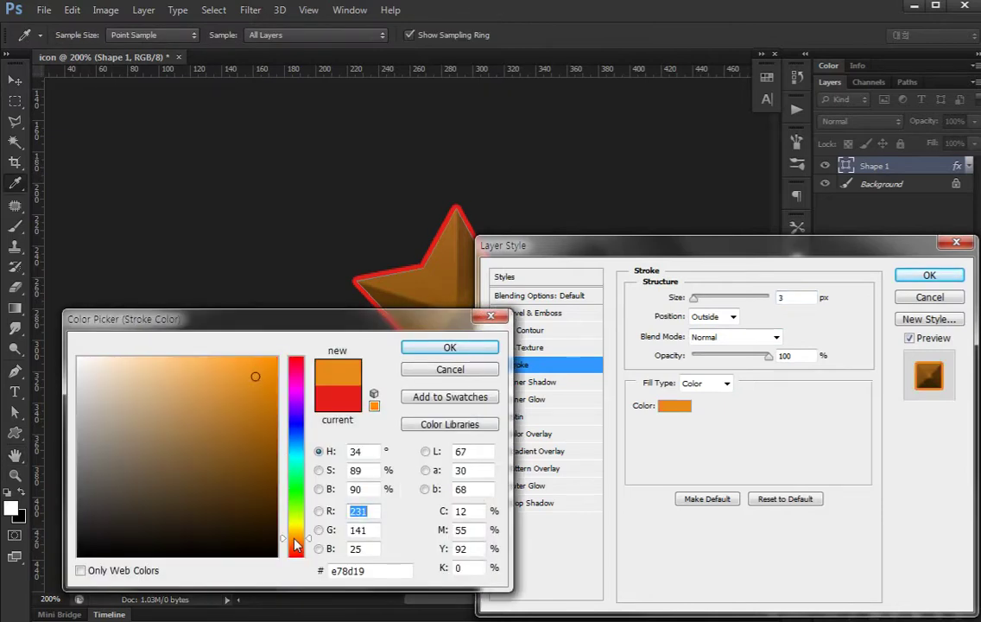
left_click_drag(247, 486, 321, 490)
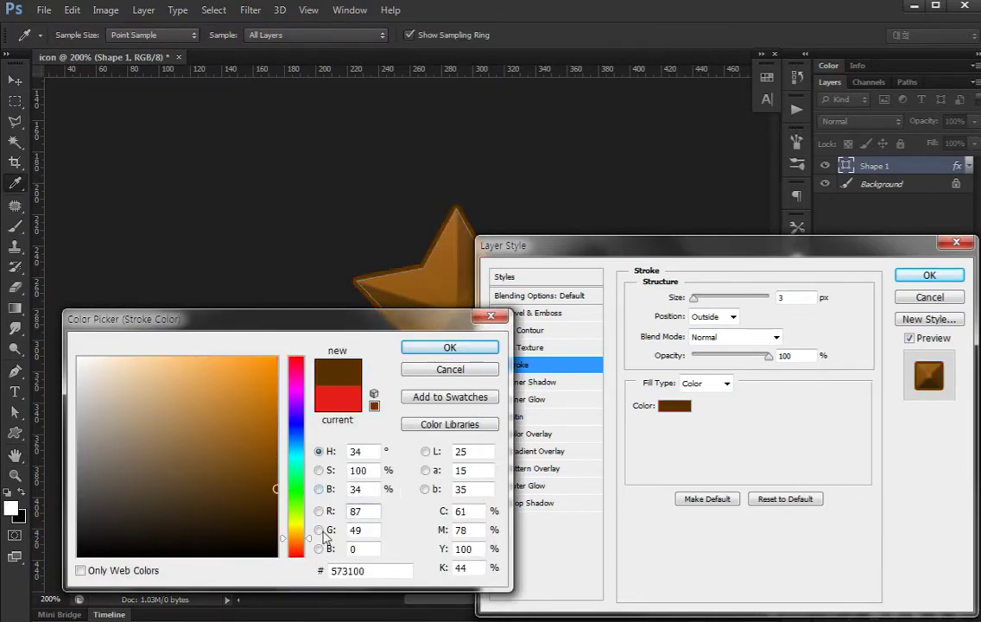
left_click(270, 506)
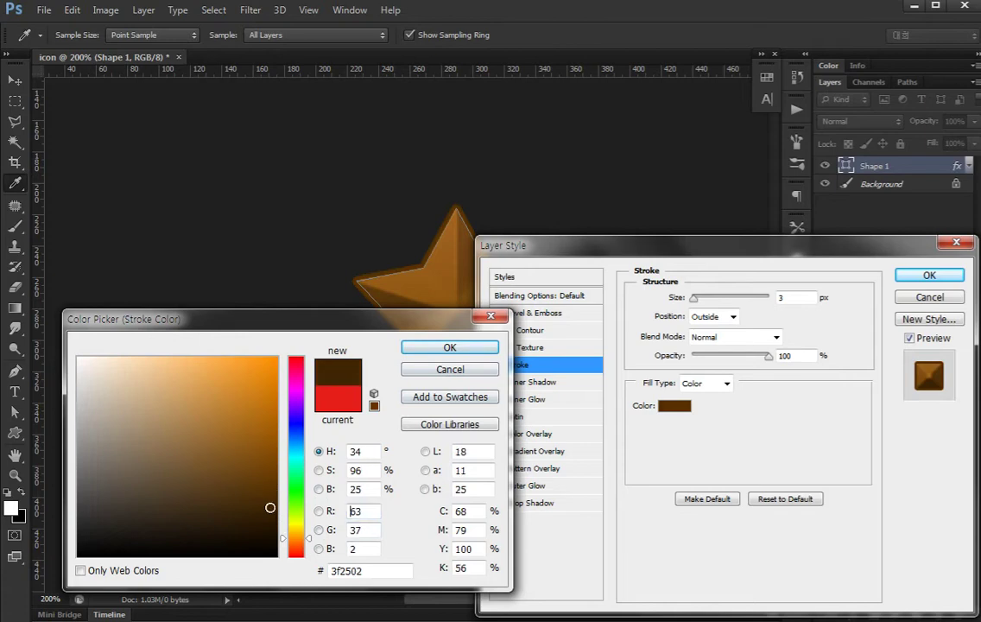
left_click(450, 347)
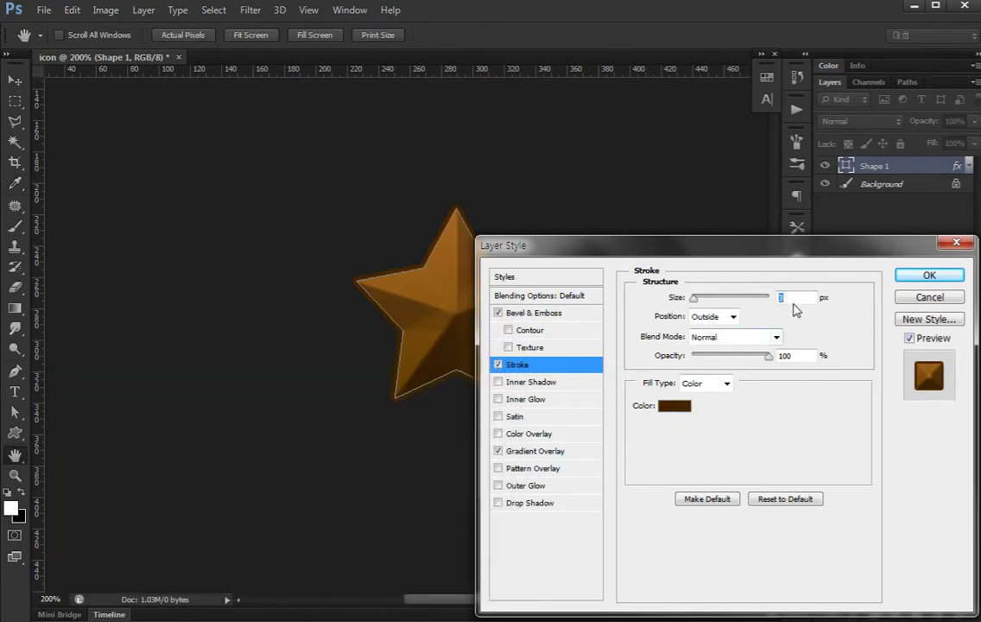
double_click(794, 298)
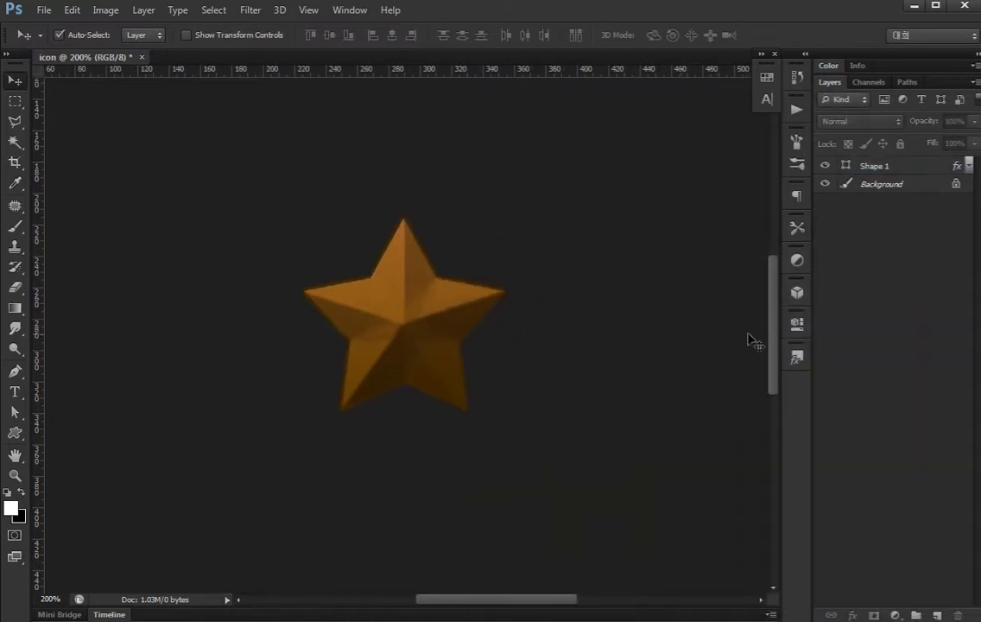
Duplicate the Shape 1 star layer as Shape 1 copy
scroll(515, 349, "right", 2)
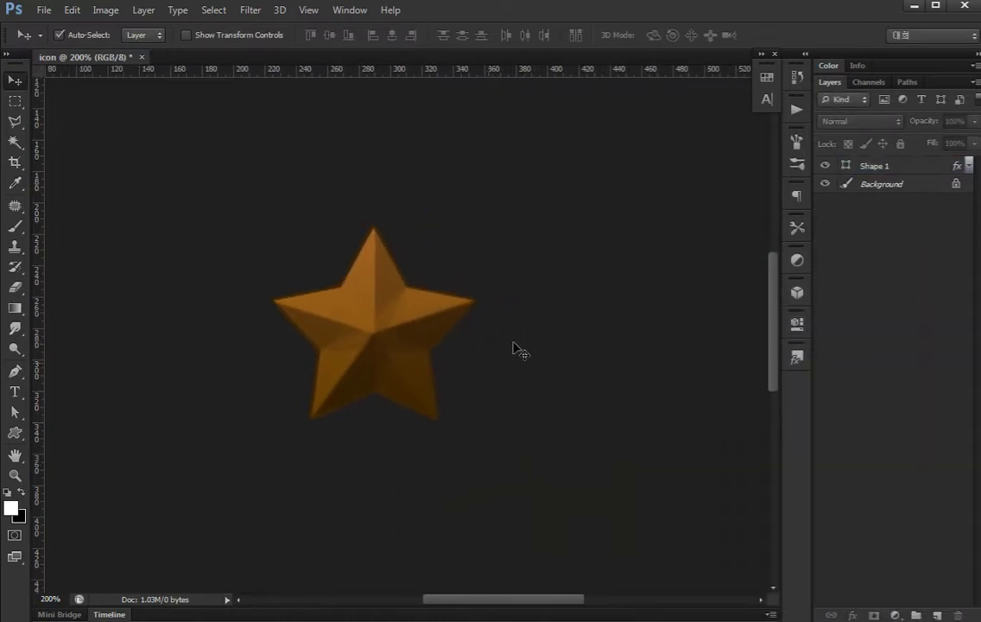
left_click(923, 167)
key("ctrl+j")
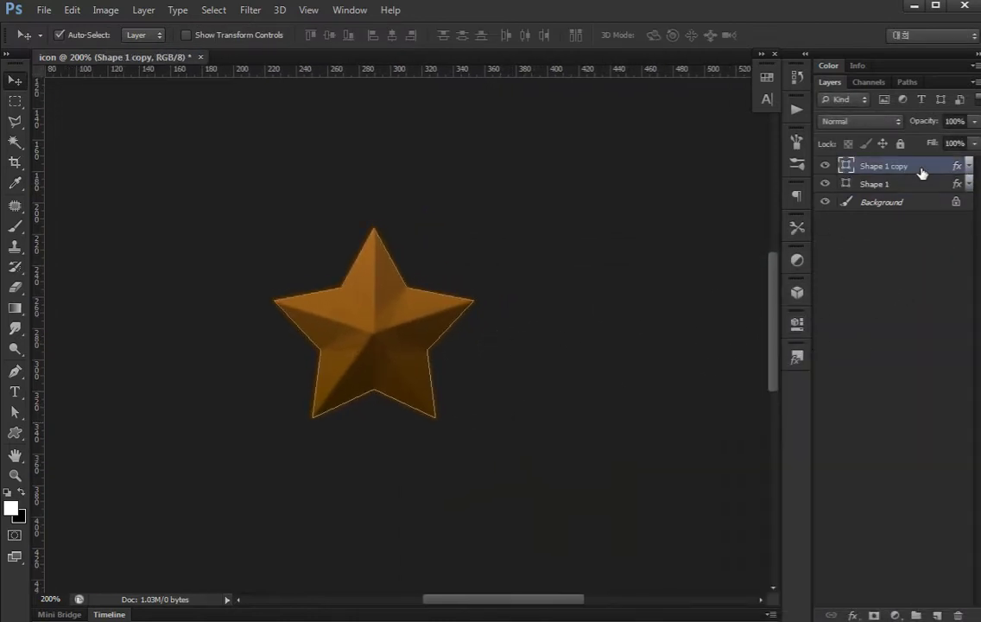
right_click(921, 173)
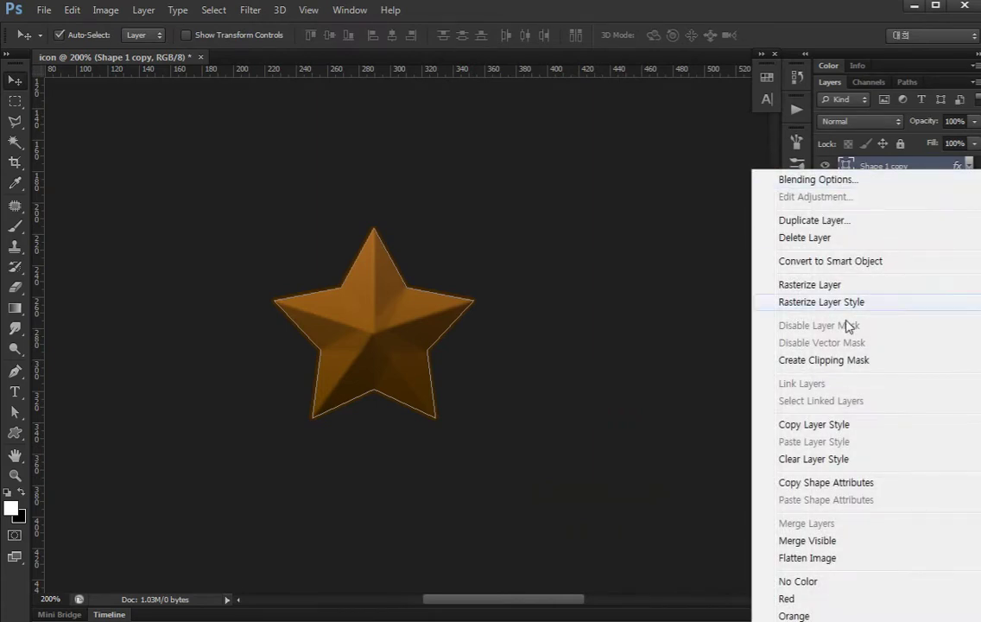
left_click(933, 169)
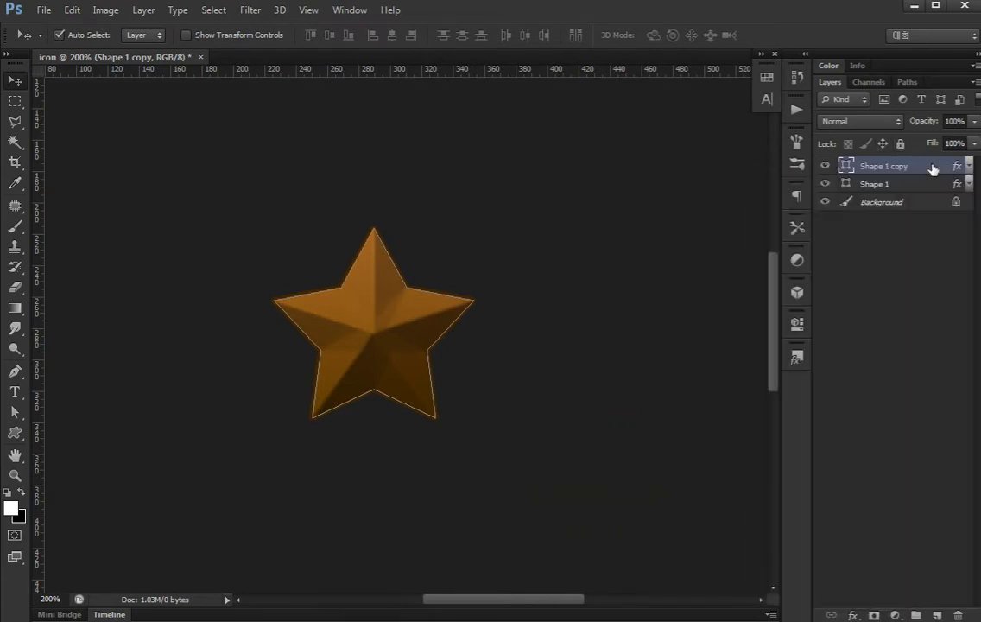
left_click(968, 165)
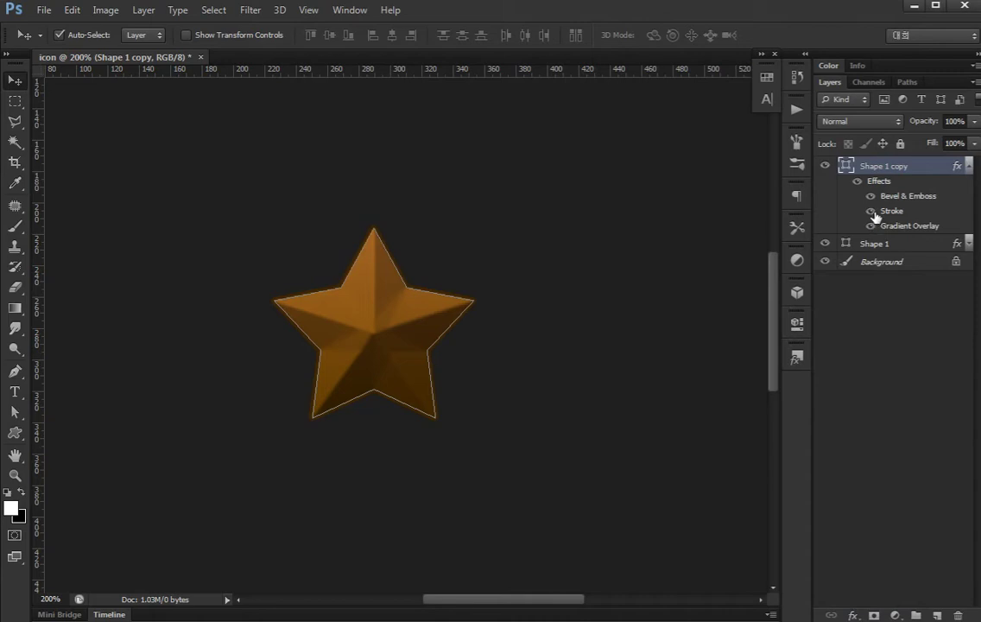
left_click(969, 165)
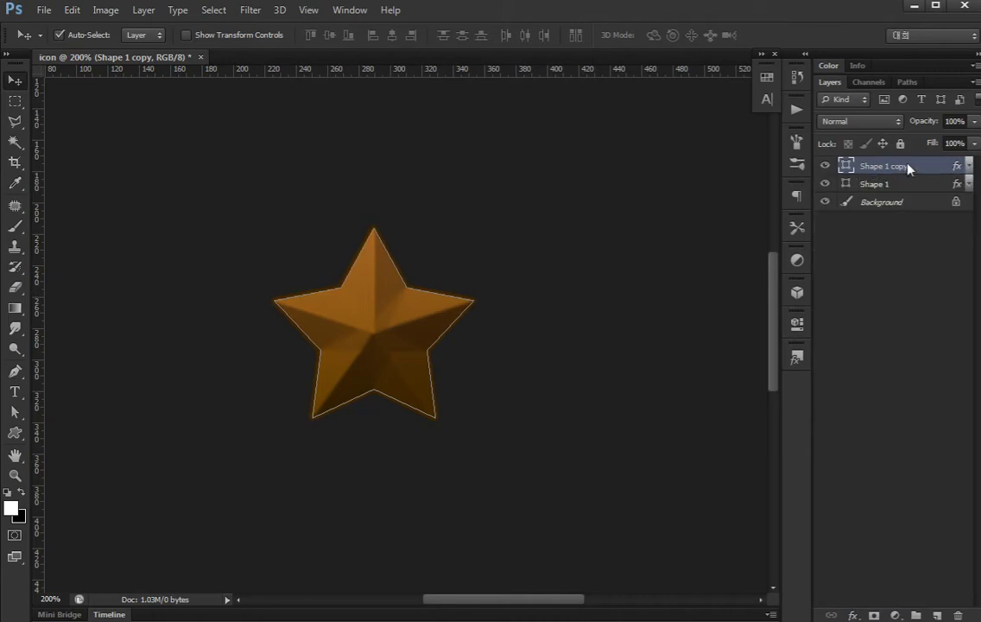
Rasterize the copy's layer style and set its blend mode to Hard Light
right_click(847, 165)
left_click(833, 298)
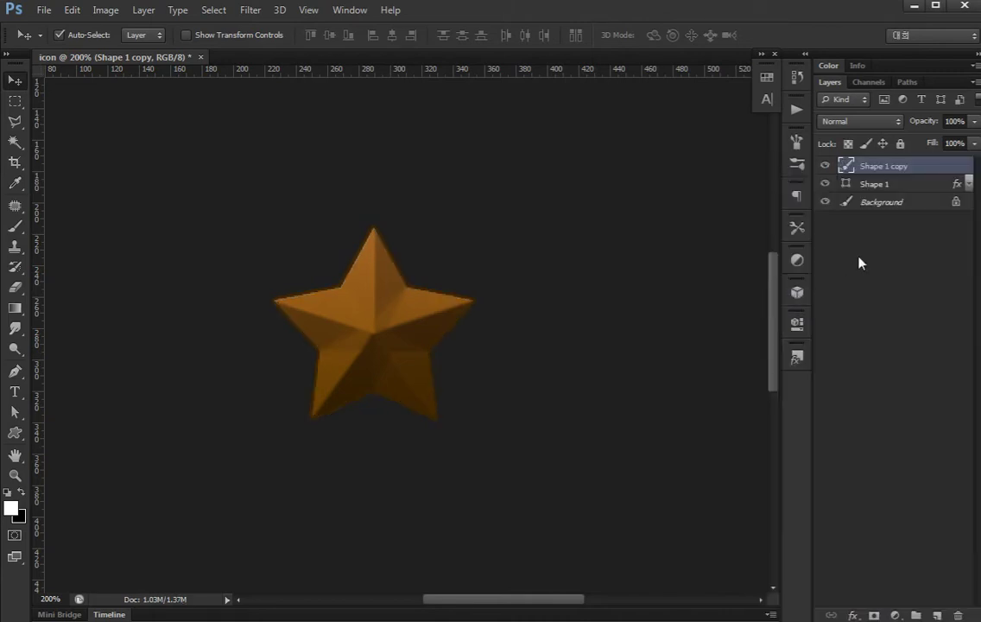
left_click(861, 121)
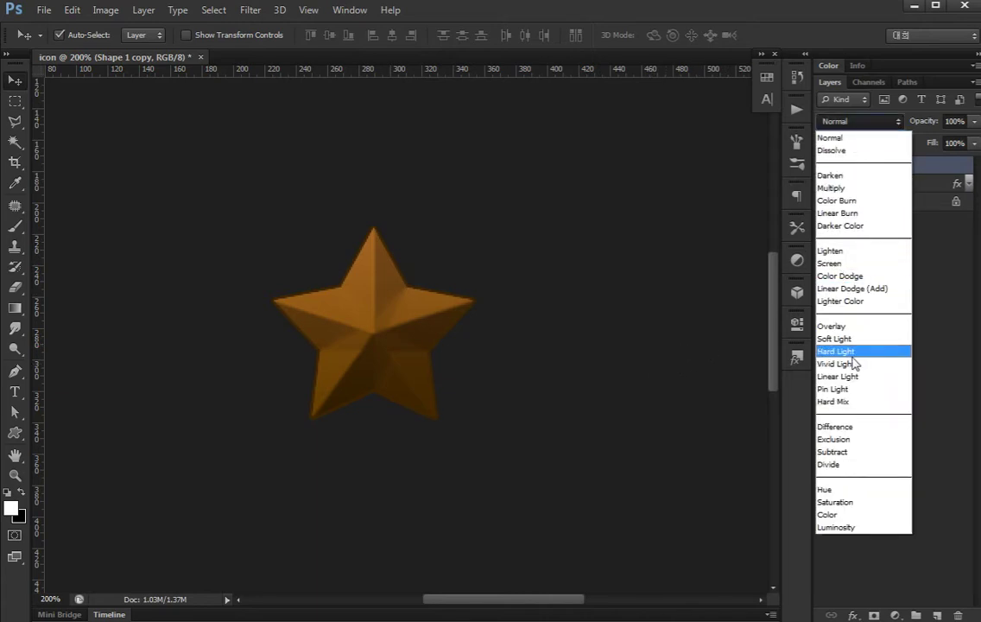
left_click(853, 351)
Apply Hue/Saturation to Shape 1 copy: Hue +16, Saturation +47, Lightness +30
key("ctrl+u")
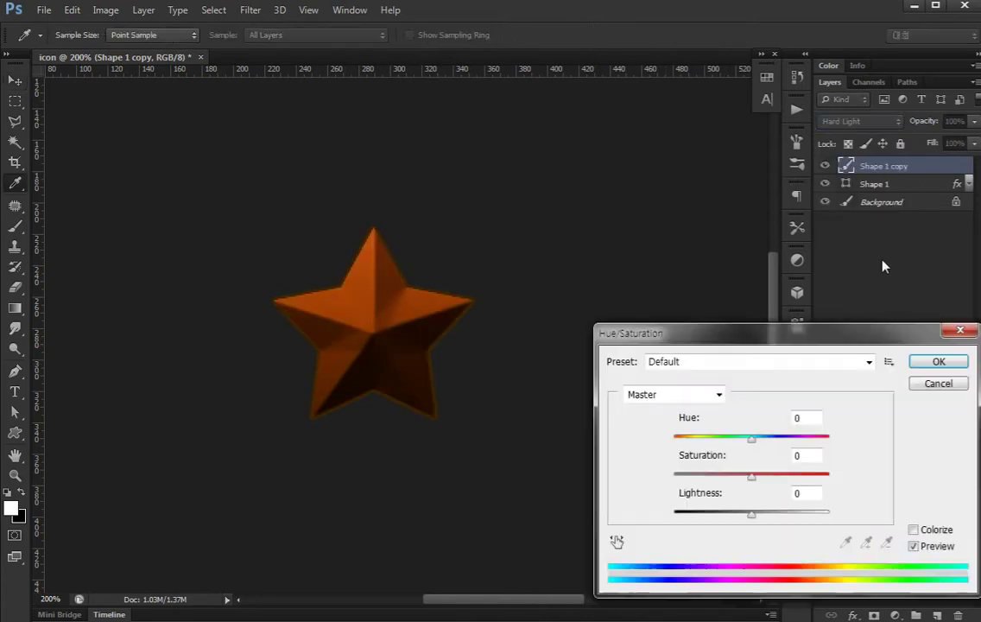
left_click_drag(752, 439, 777, 441)
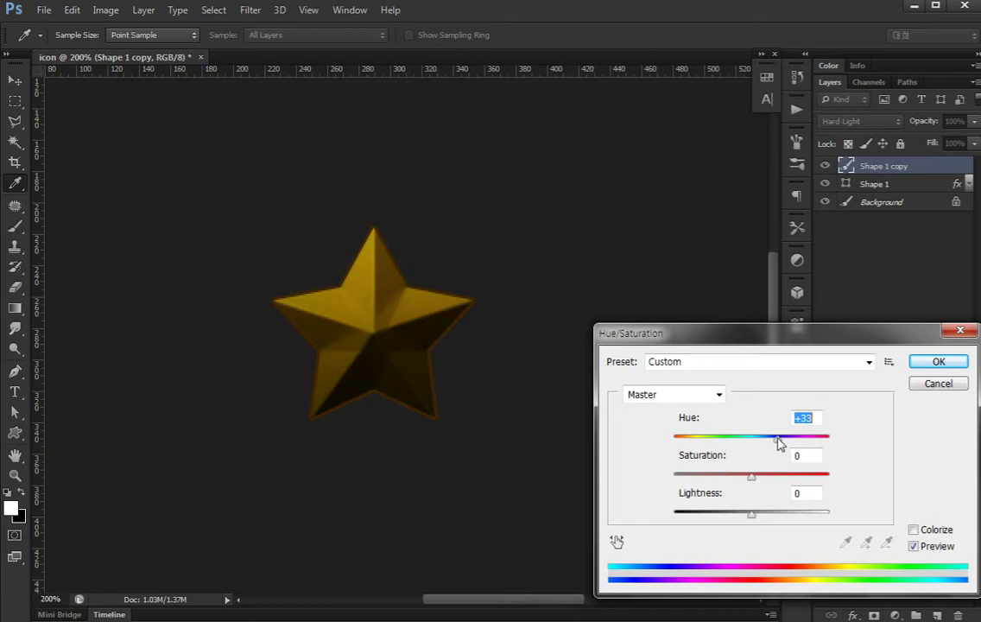
left_click_drag(750, 518, 779, 518)
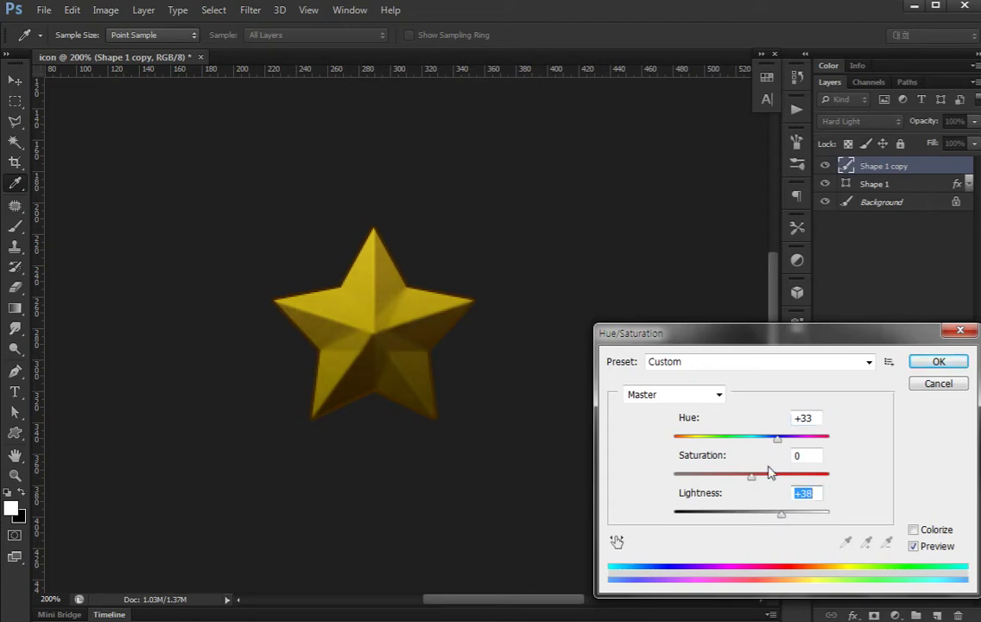
mouse_move(751, 475)
left_mouse_down()
mouse_move(780, 485)
mouse_move(787, 476)
left_mouse_up()
left_click_drag(782, 515, 777, 519)
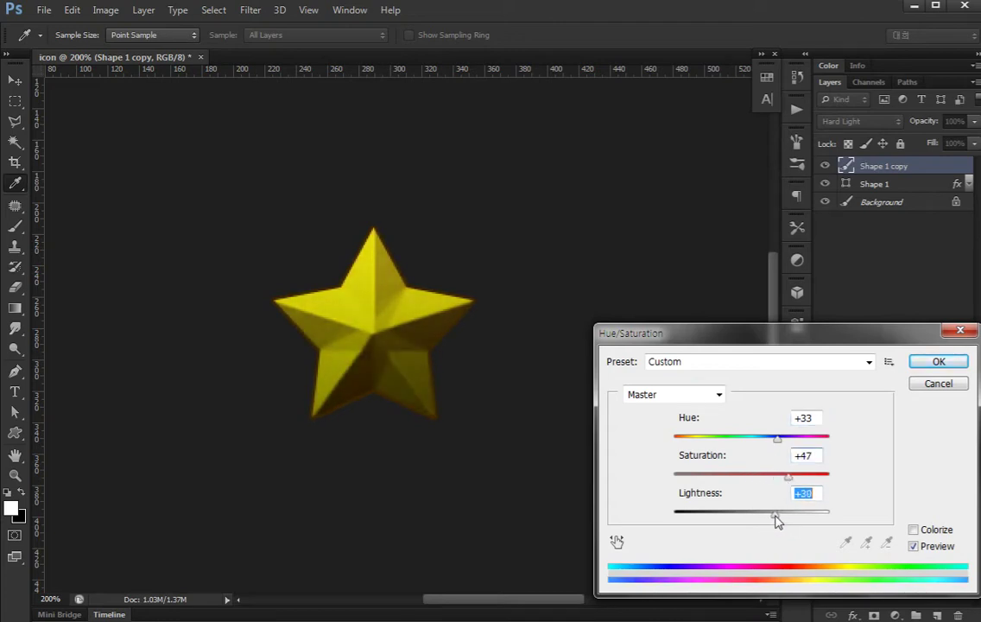
left_click_drag(777, 438, 764, 447)
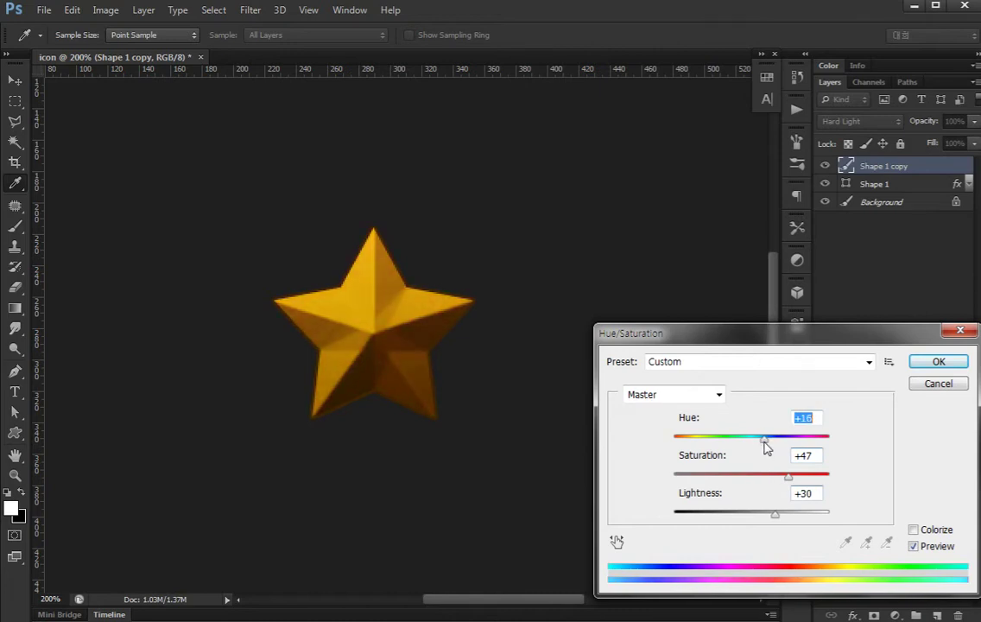
left_click(938, 361)
key("v")
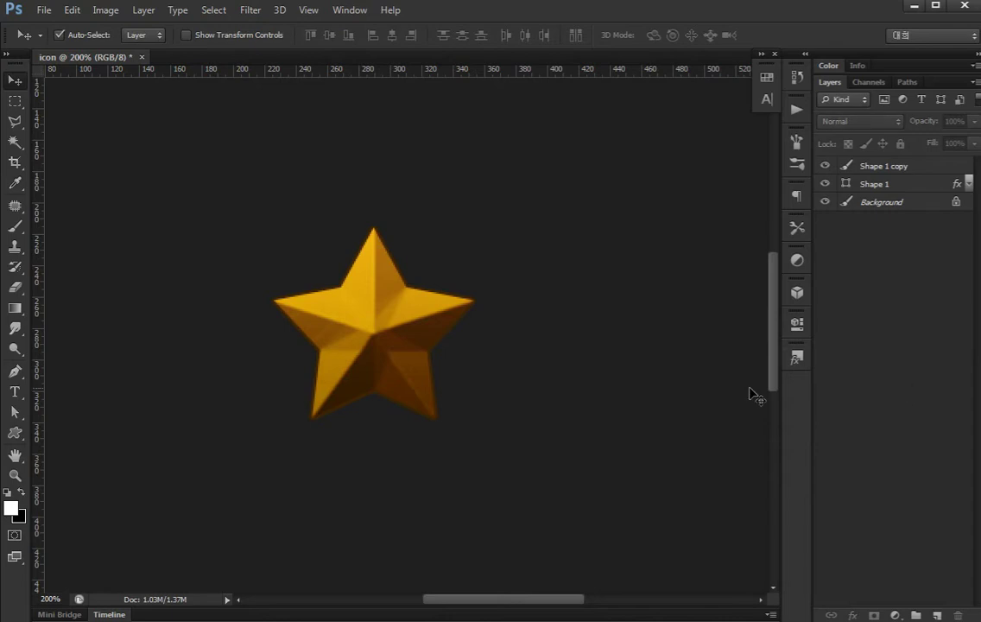
key("ctrl+1")
key("ctrl+plus")
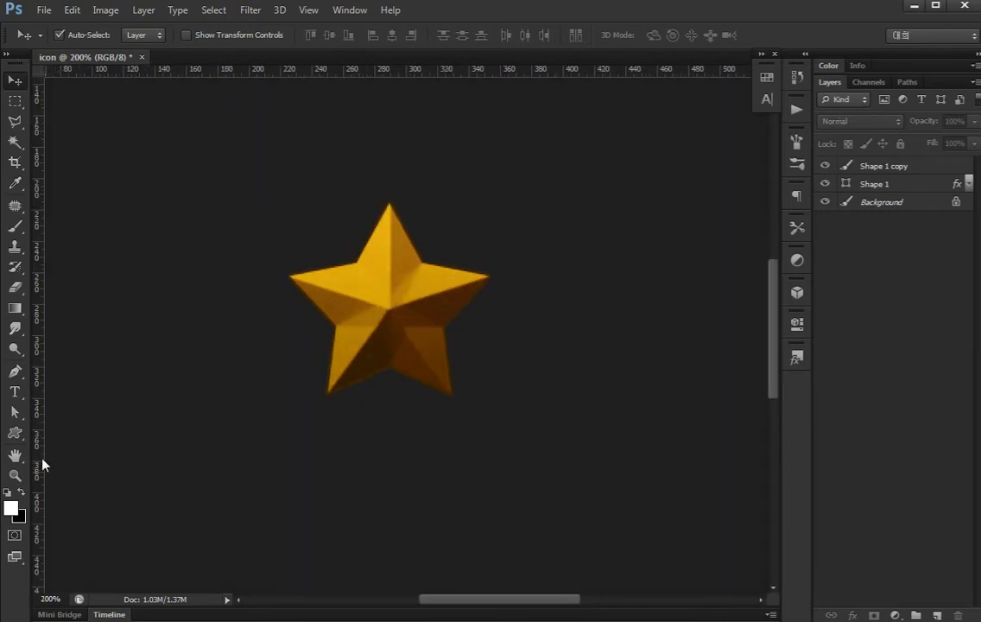
Draw a white six-sided polygon and move it over the star
left_click(8, 434)
left_click_drag(6, 435, 87, 476)
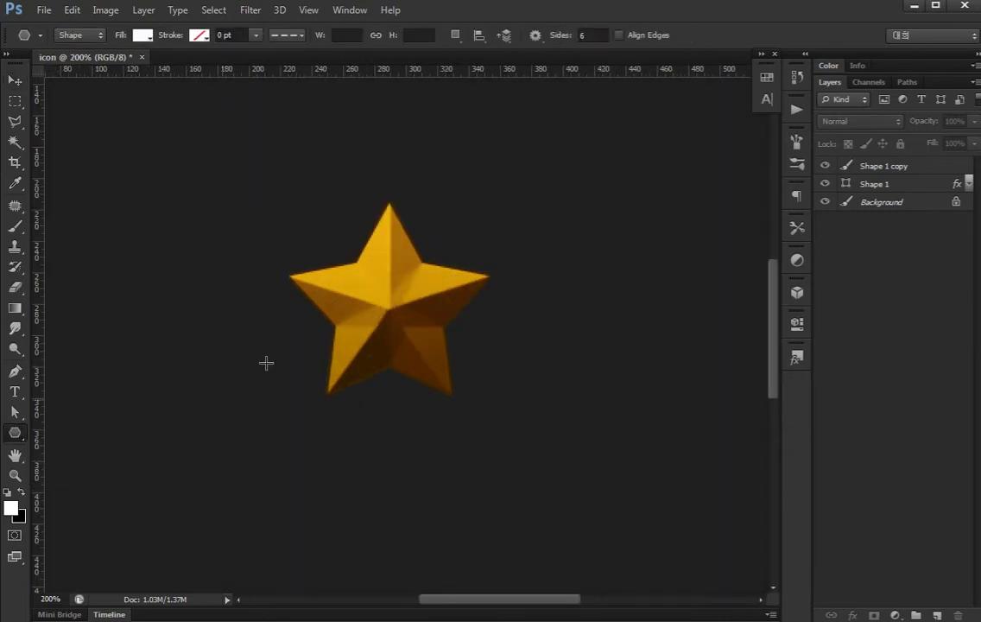
key("ctrl+minus")
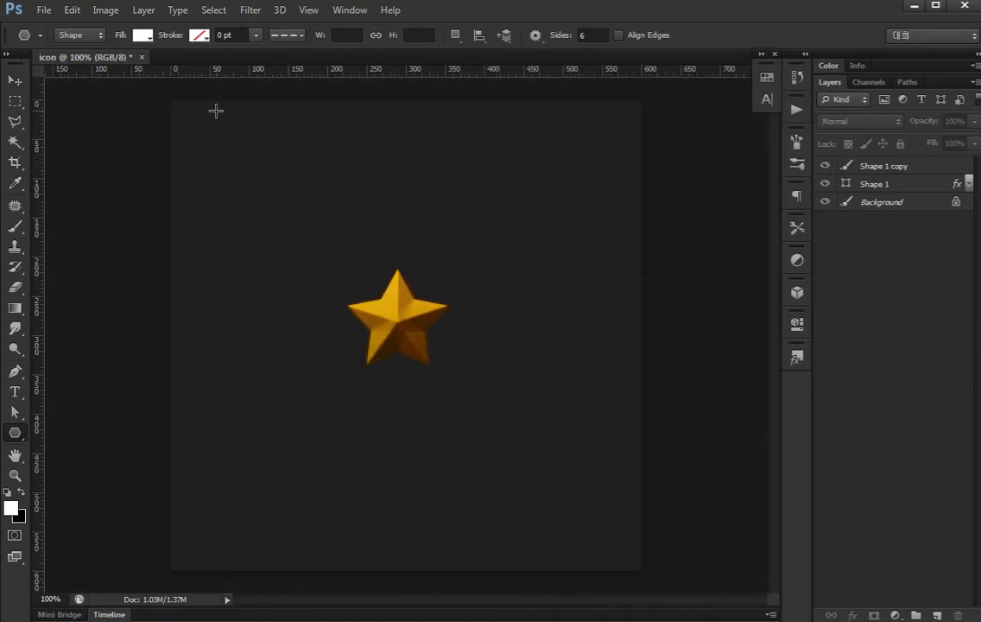
mouse_move(324, 247)
left_mouse_down()
mouse_move(385, 209)
mouse_move(349, 191)
left_mouse_up()
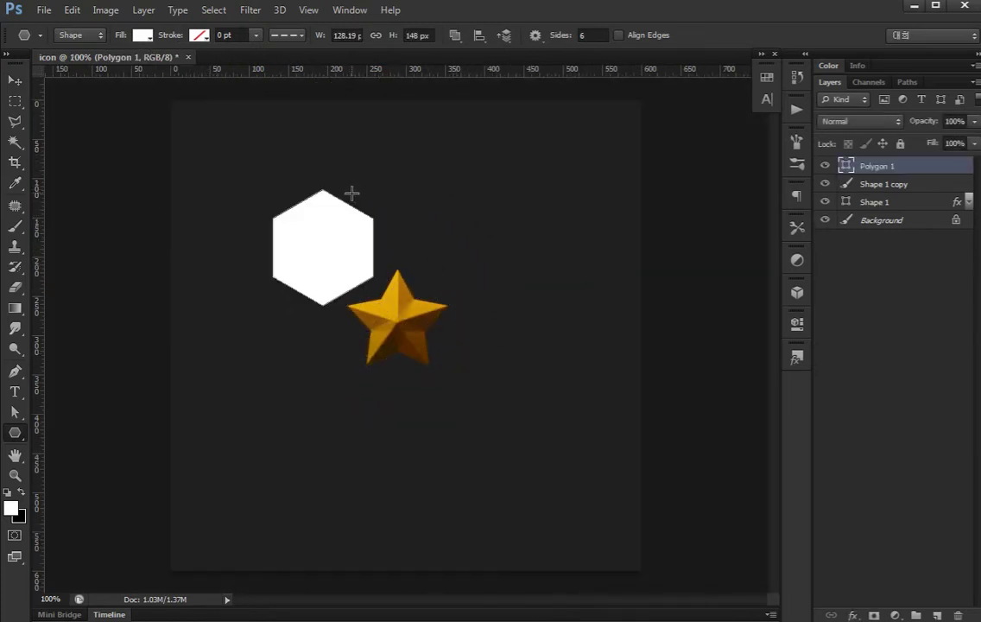
key("v")
left_click_drag(344, 243, 412, 320)
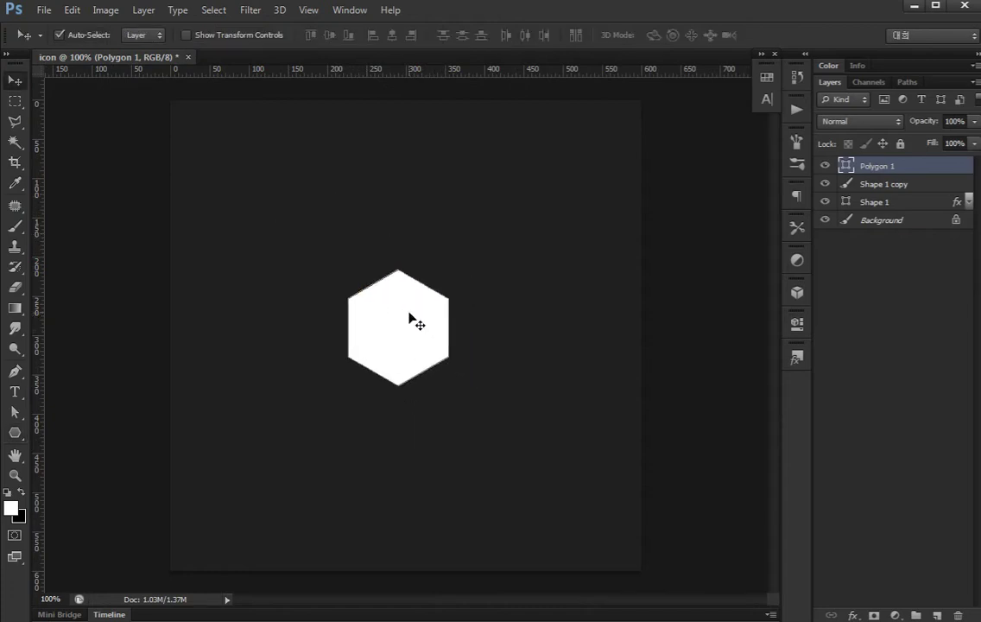
Scale the hexagon to 130% and send it beneath the star layers
key("ctrl+t")
left_click(259, 36)
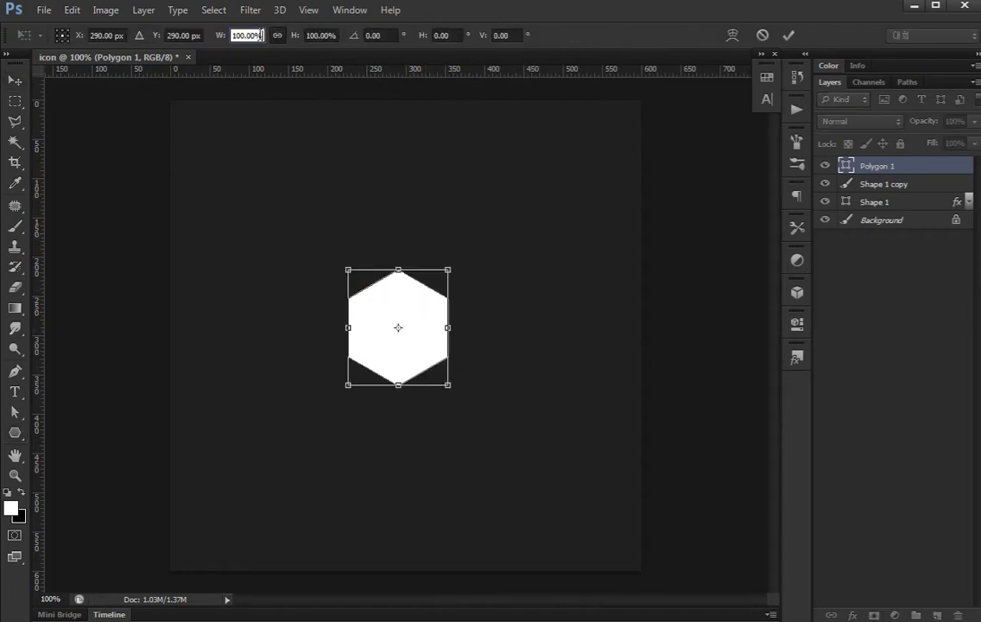
key("shift+Up")
key("shift+Up")
key("shift+Up")
key("Return")
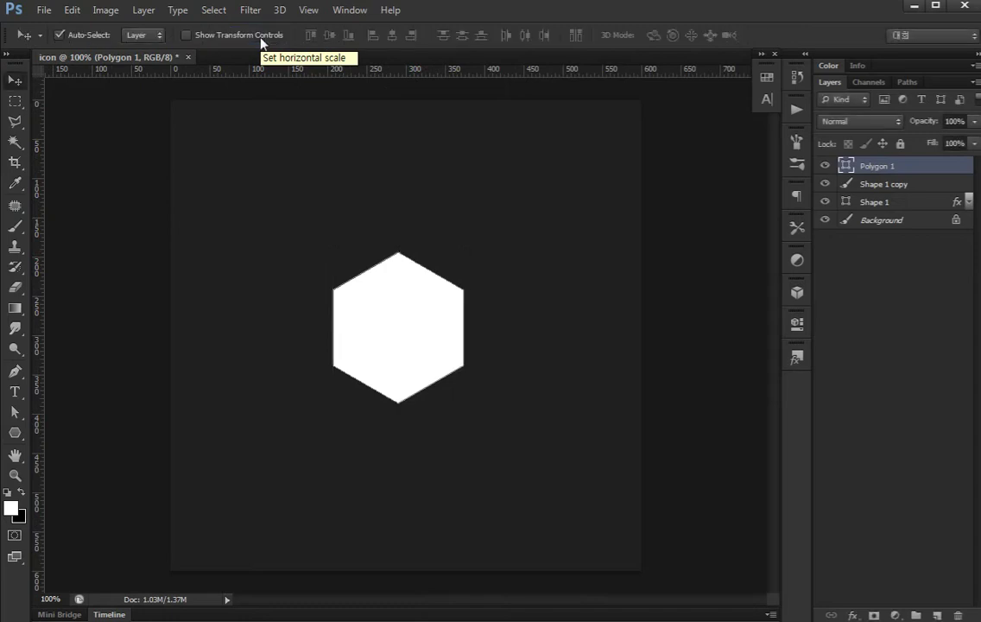
key("ctrl+shift+bracketleft")
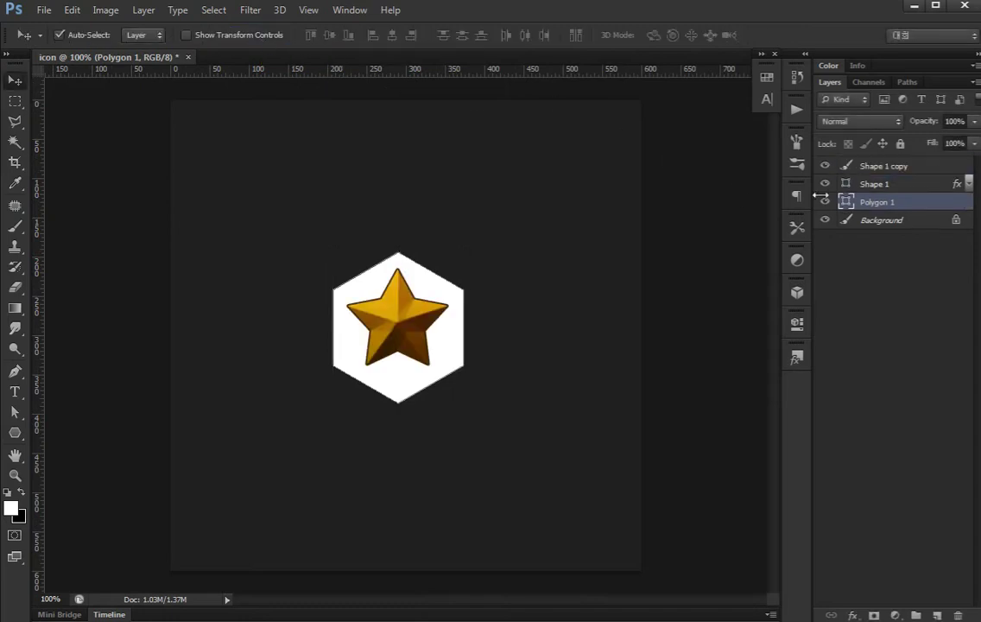
Group Shape 1 and Shape 1 copy into a group named 'star'
left_click(886, 183)
left_click(879, 171, "shift")
key("ctrl+g")
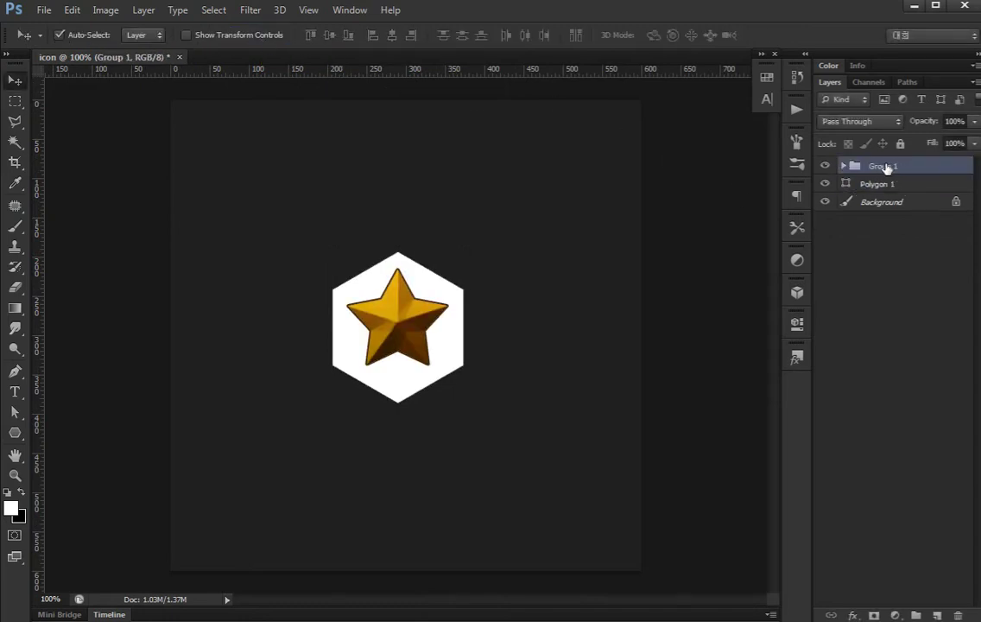
double_click(876, 165)
type("star")
key("Return")
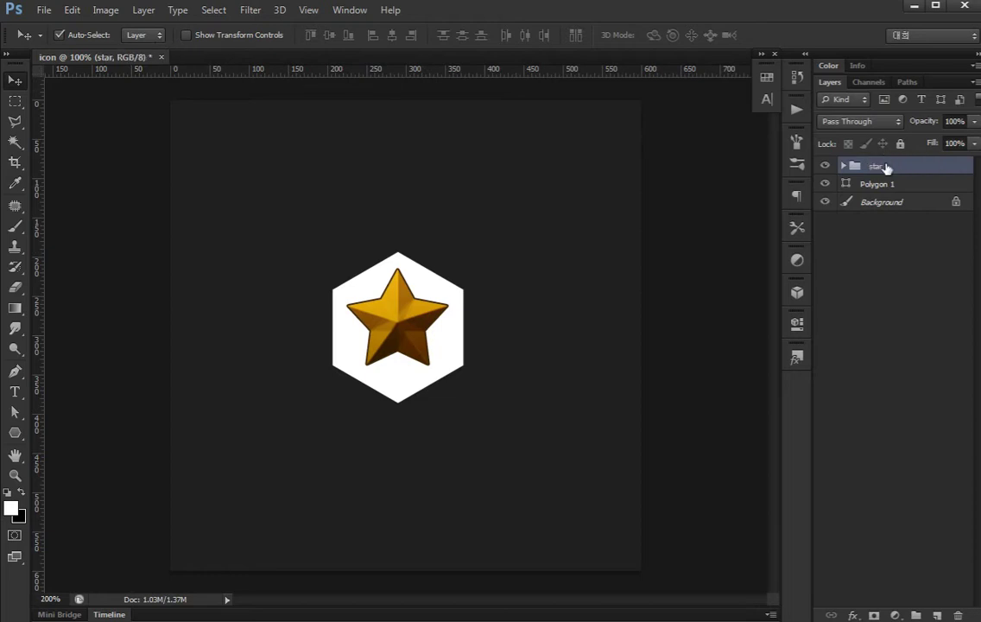
Nudge the hexagon's top and bottom anchors inward to make it slightly shorter
key("ctrl+plus")
left_click(886, 343)
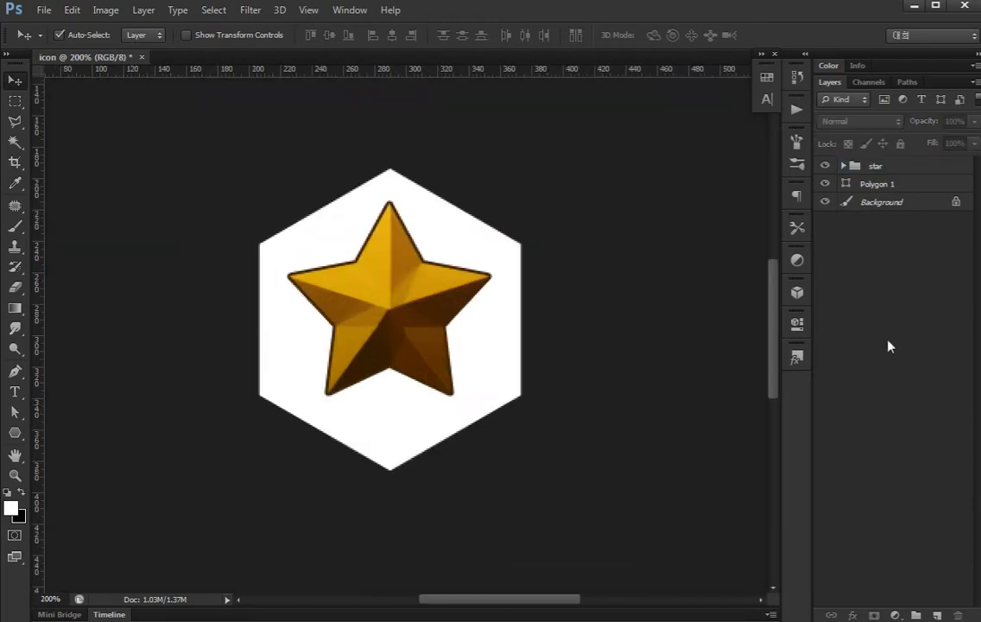
key("a")
left_click(489, 399)
left_click_drag(421, 491, 328, 397)
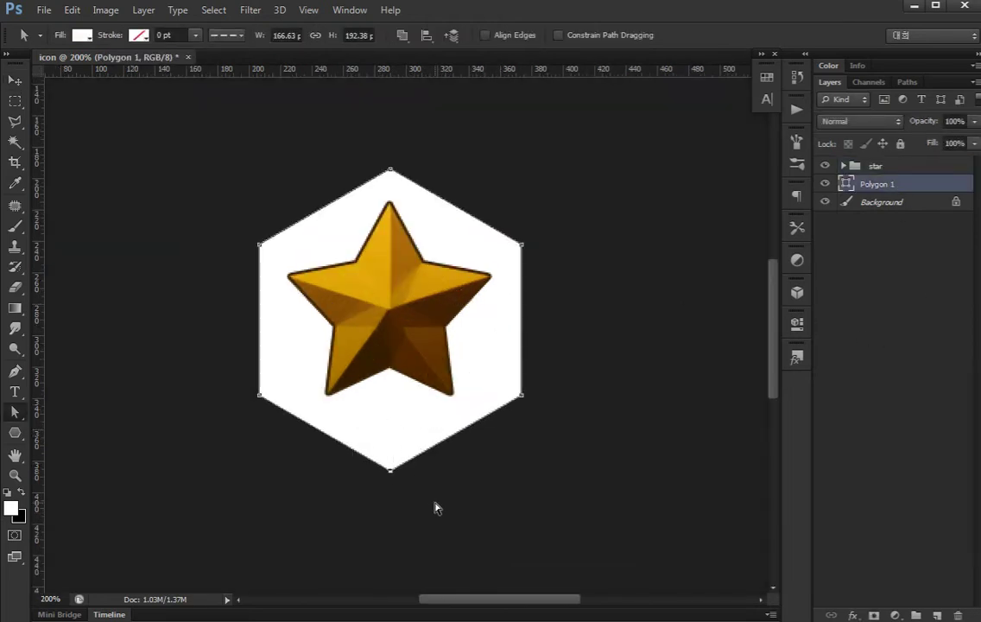
key("Up")
key("Up")
key("Up")
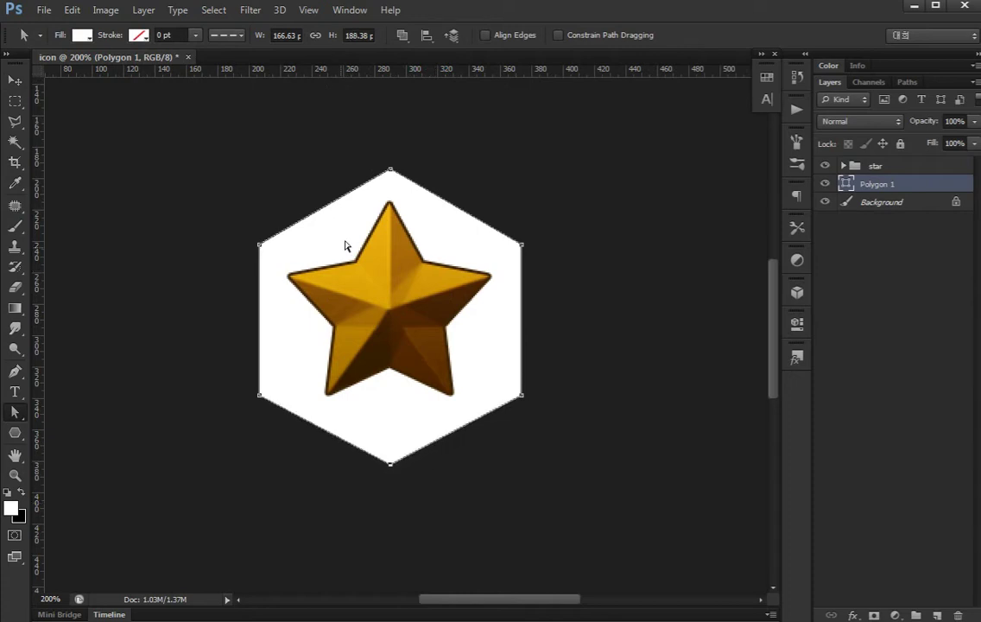
key("Down")
key("Down")
key("Down")
key("Down")
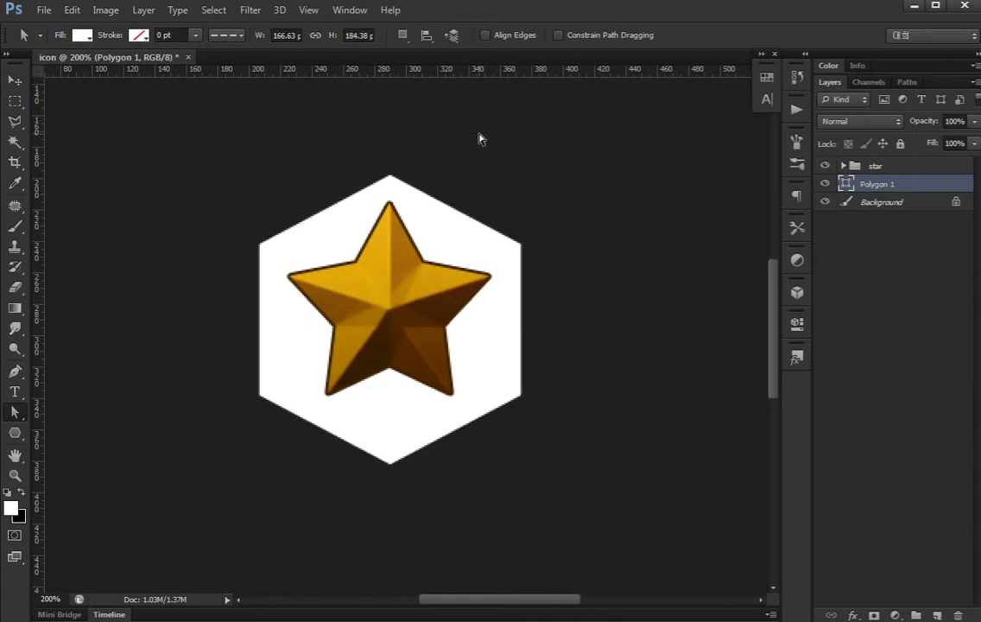
Align the star group to the hexagon's vertical and horizontal centres, then nudge it up
key("v")
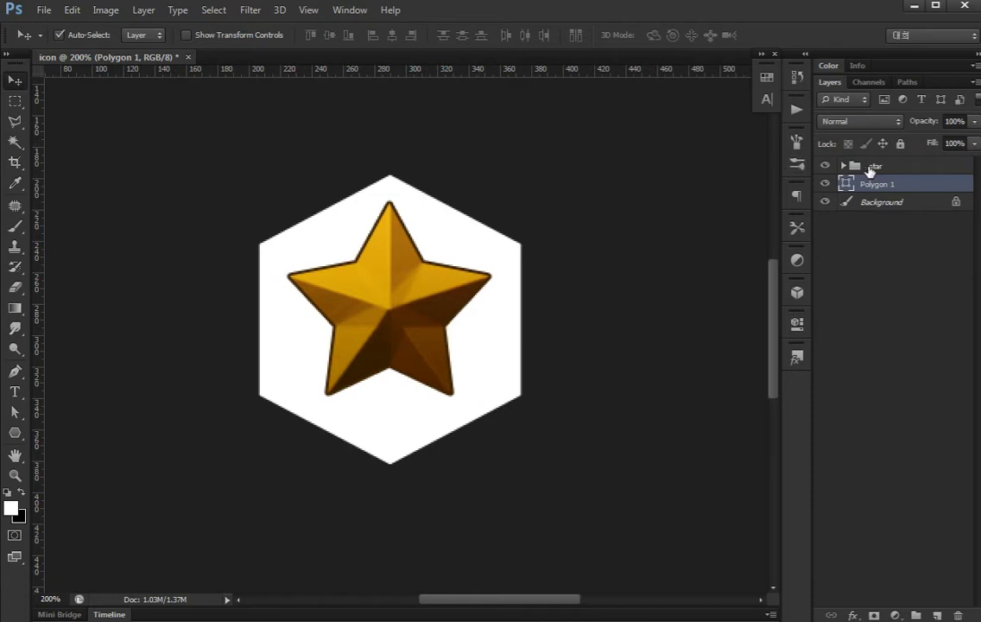
left_click(870, 166, "shift")
left_click(328, 35)
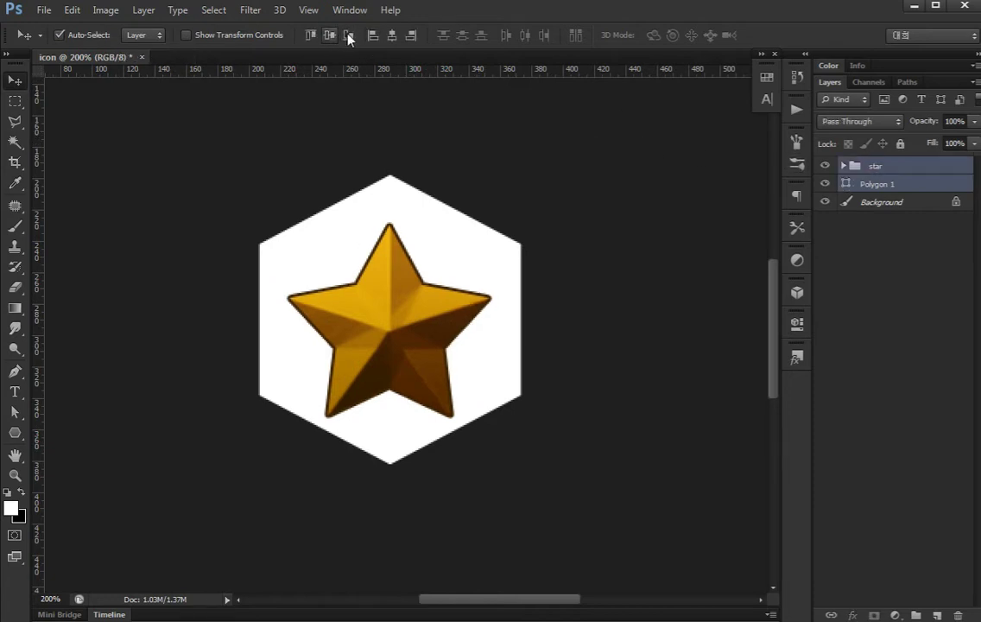
left_click(392, 38)
left_click(892, 167)
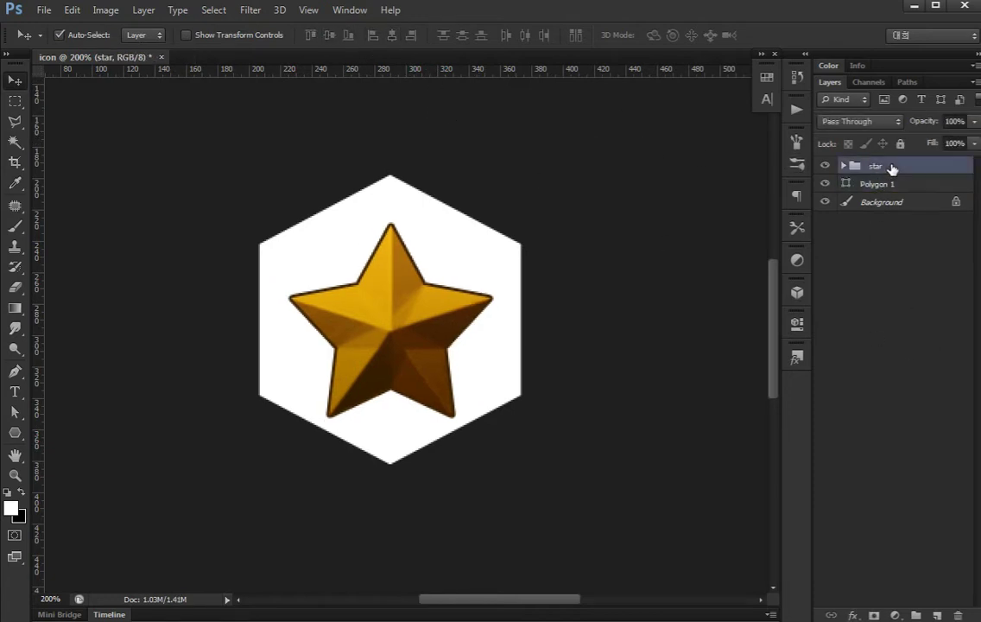
key("Up")
key("Up")
key("Up")
key("Up")
key("Up")
key("Up")
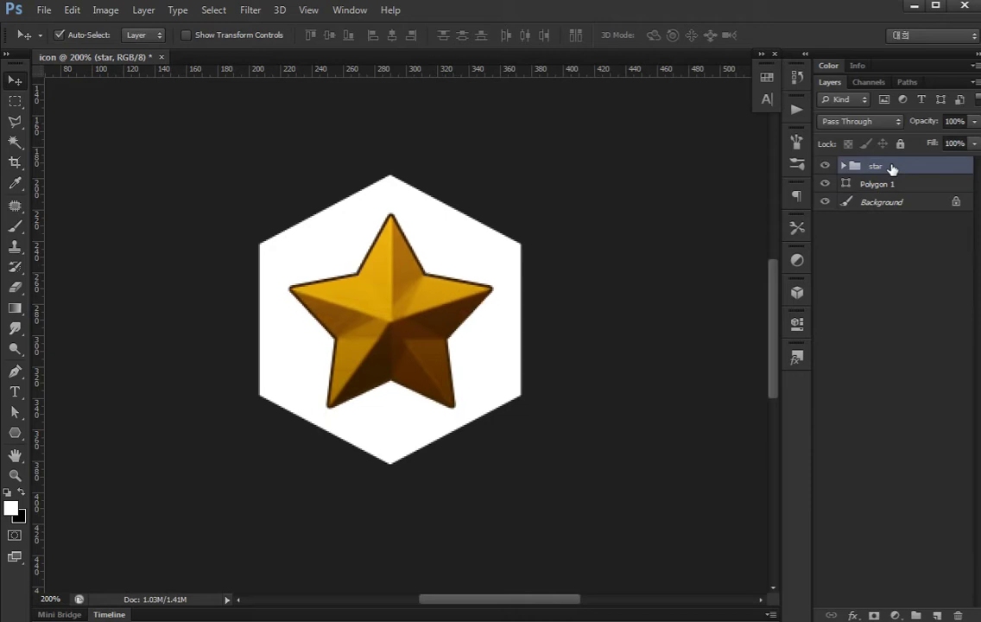
Transform the hexagon to 110% width
left_click(474, 378)
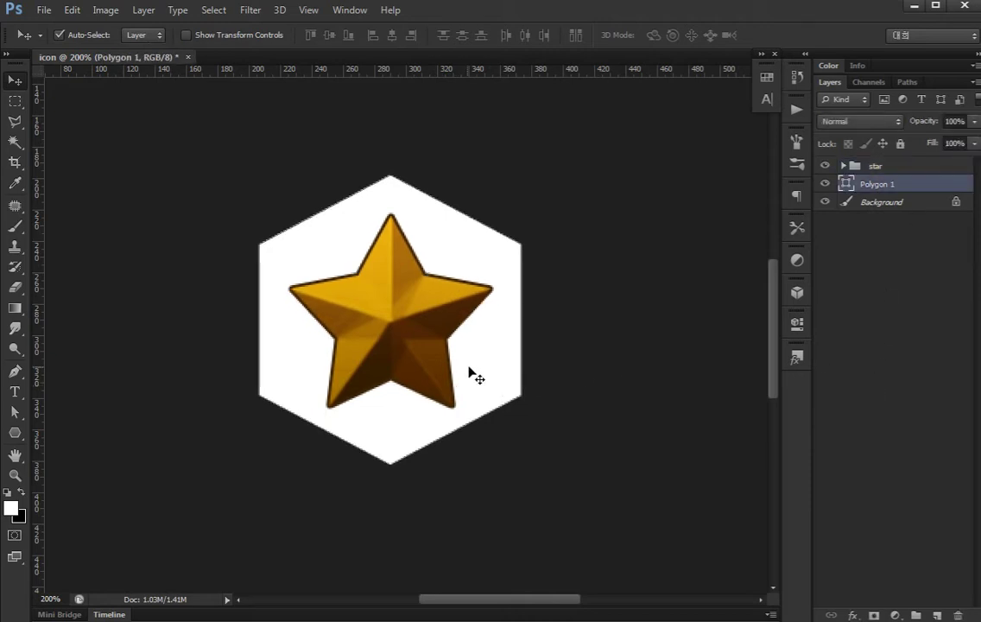
key("ctrl+t")
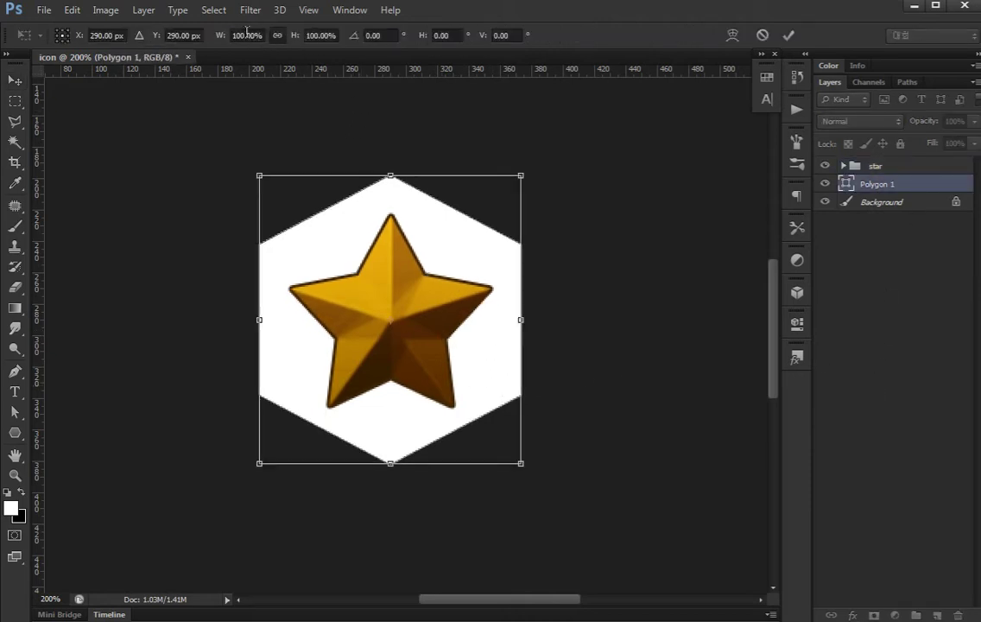
double_click(246, 35)
type("110")
key("Return")
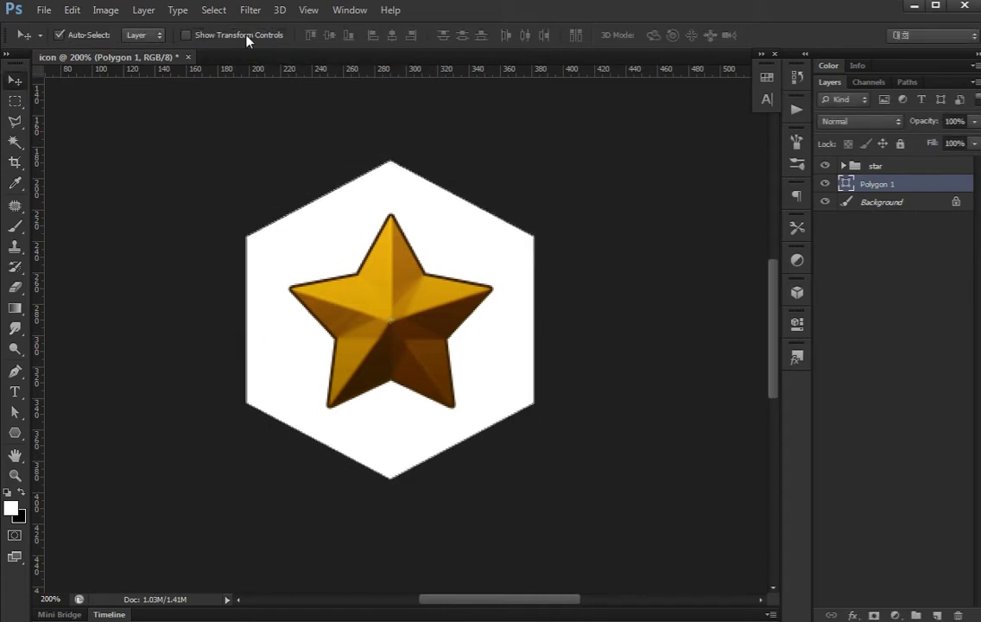
key("ctrl+minus")
Duplicate the hexagon, put the copy beneath it, and enlarge it to about 110%, viewing at 200%
key("ctrl+j")
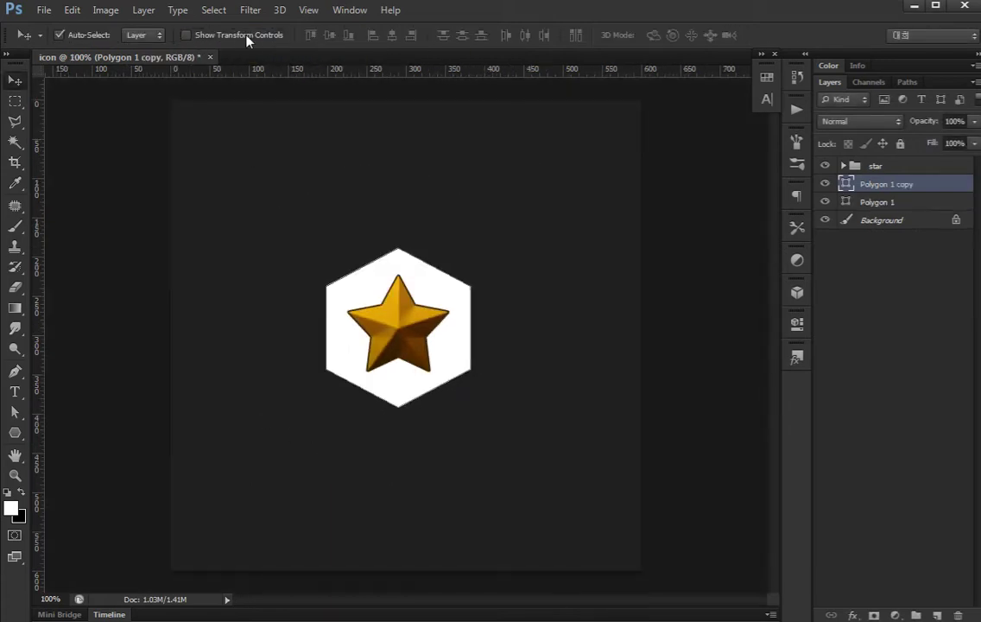
key("ctrl+bracketleft")
key("ctrl+t")
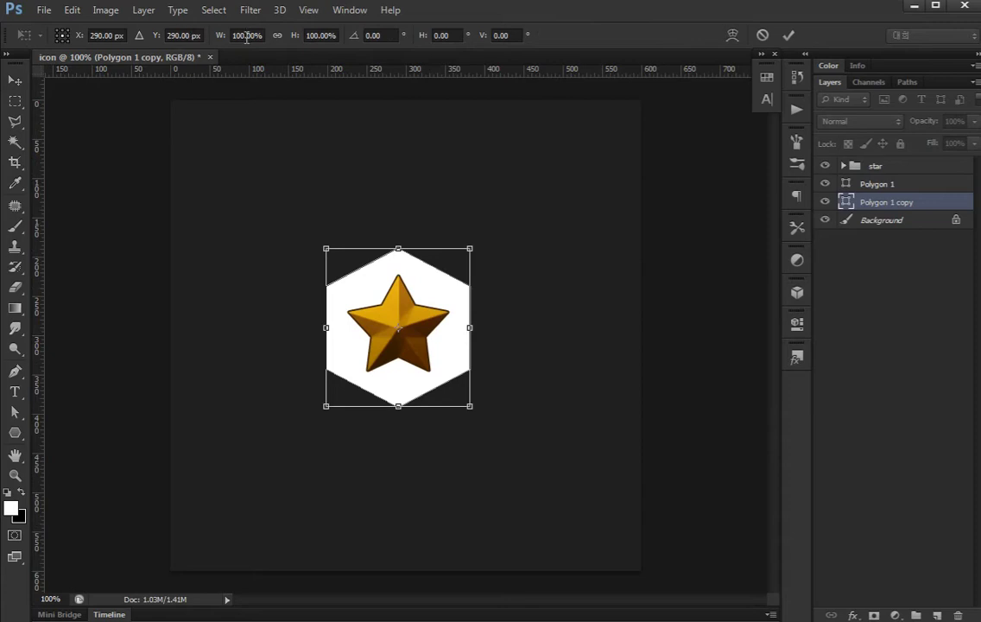
left_click(248, 35)
type("110")
key("Return")
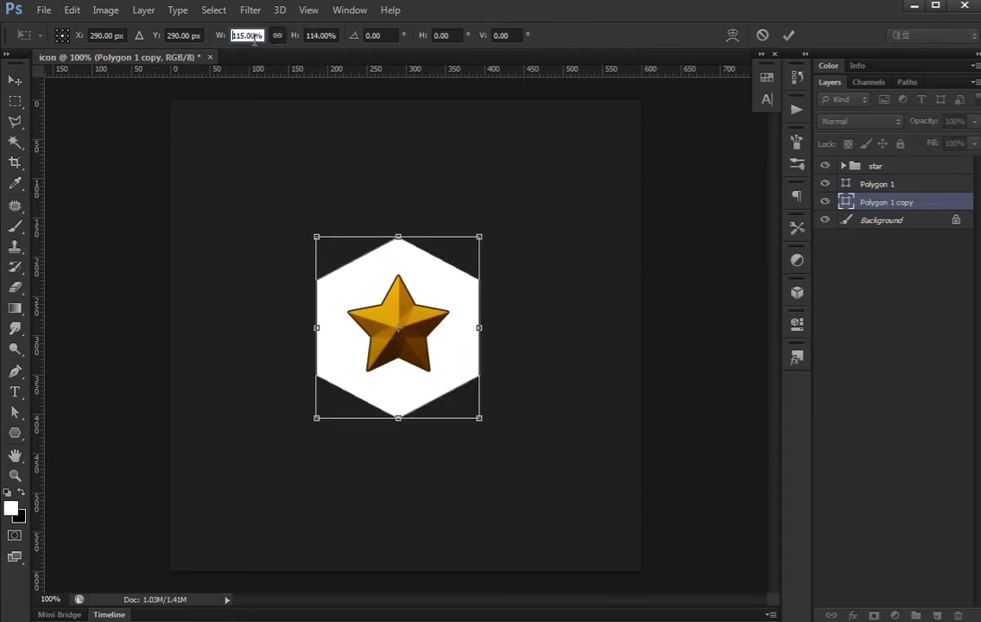
key("Return")
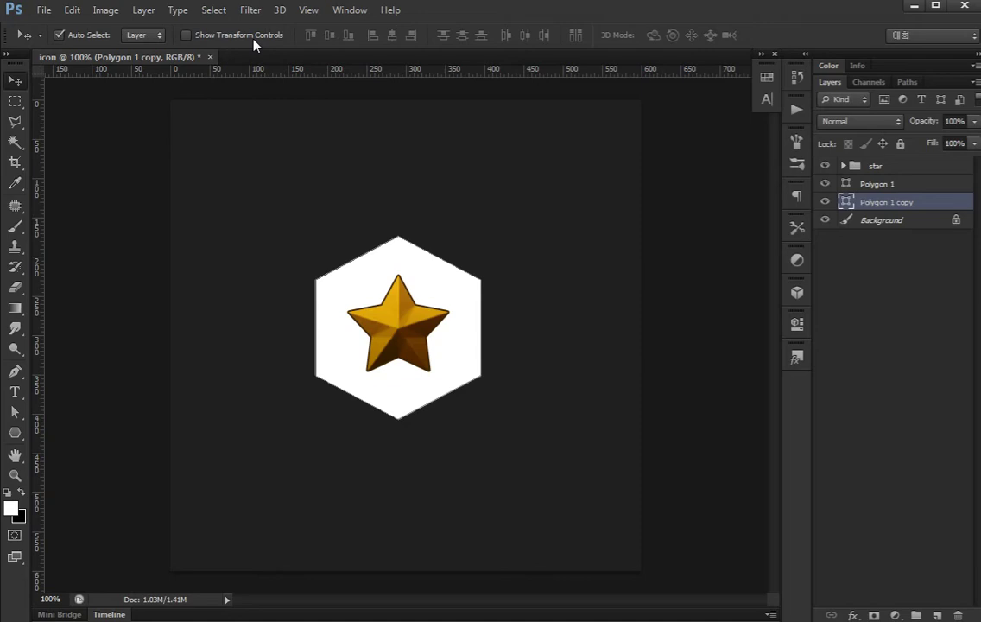
key("ctrl+plus")
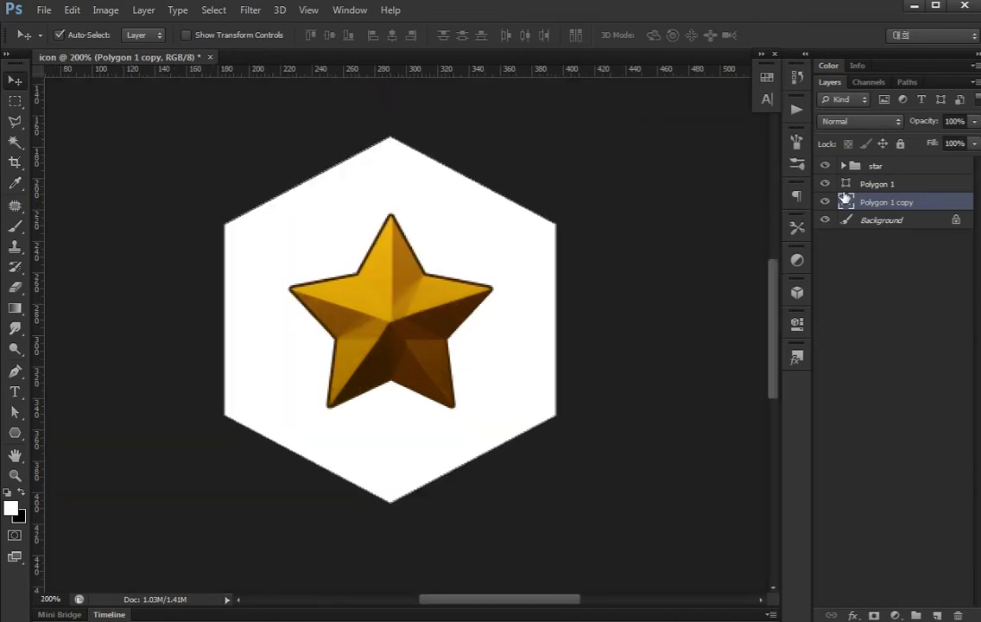
Recolour the inner hexagon's fill to brown #67340f
double_click(847, 184)
left_click(294, 533)
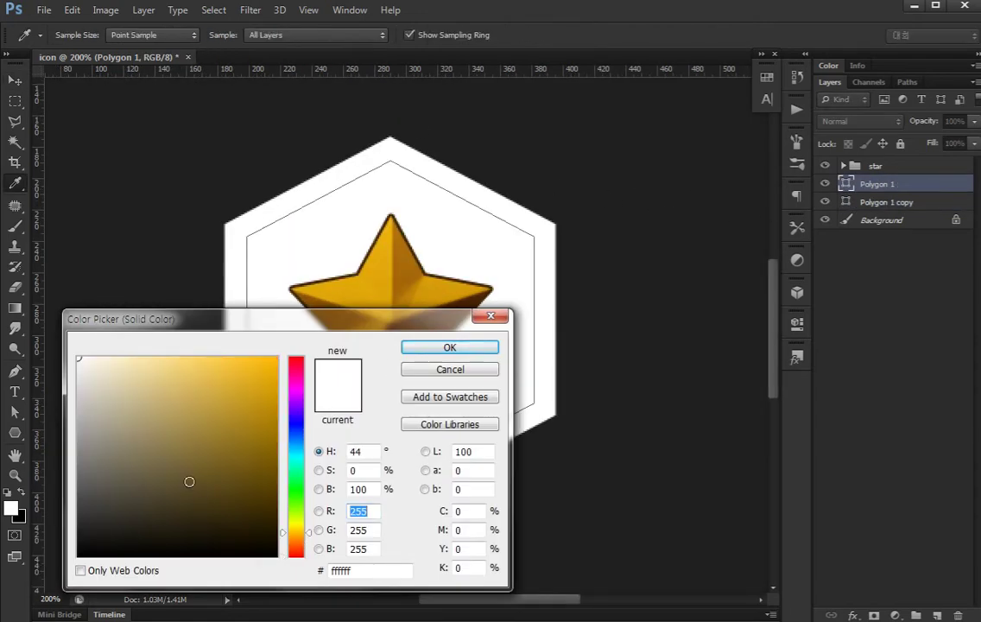
left_click_drag(250, 489, 249, 475)
left_click(297, 543)
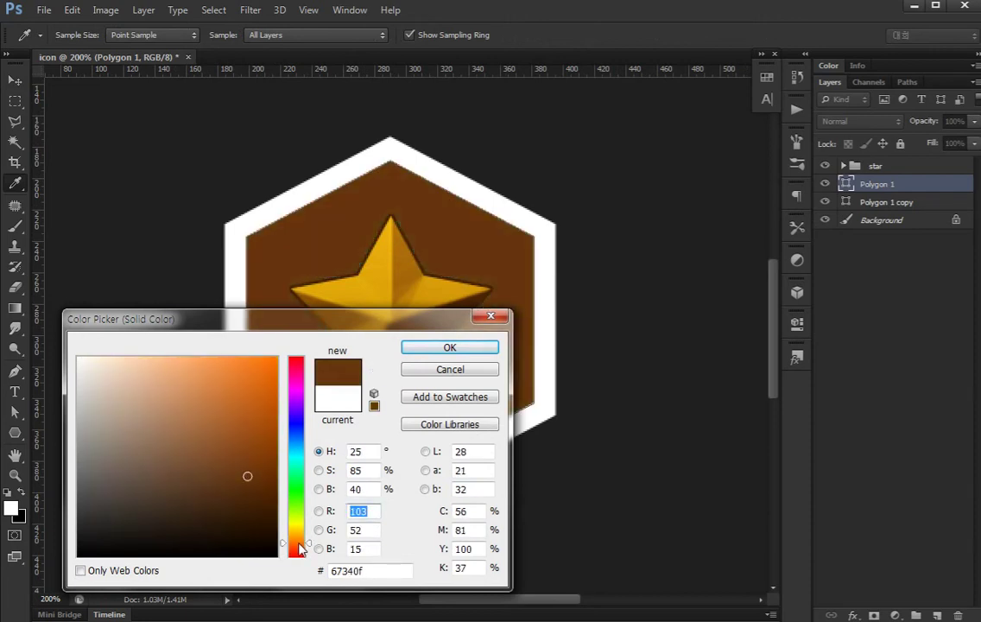
left_click(422, 346)
Fill the back hexagon, Polygon 1 copy, with dark brown 562a0a
key("v")
left_click(872, 271)
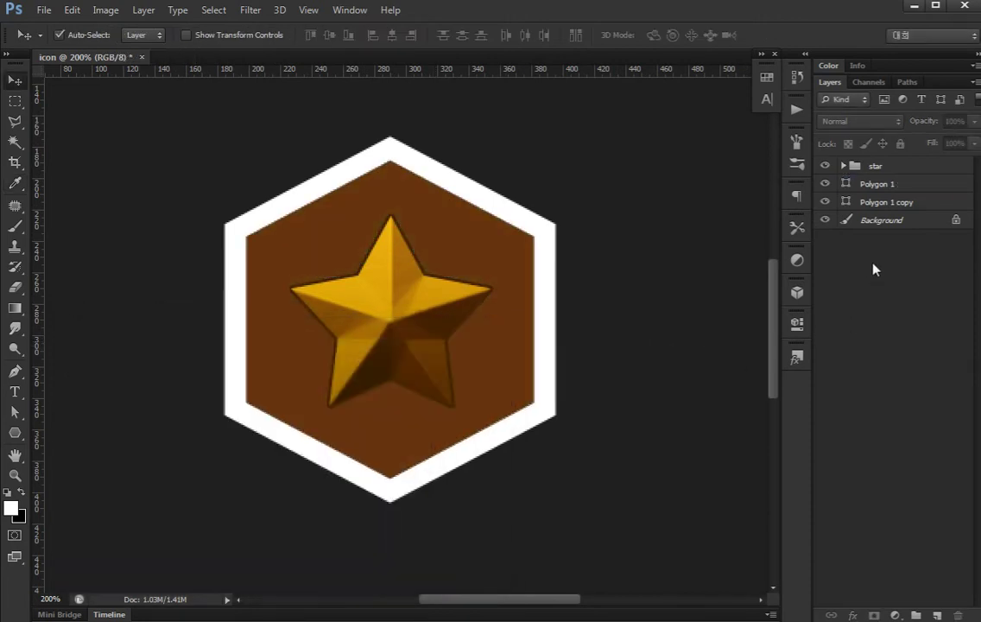
left_click(914, 202)
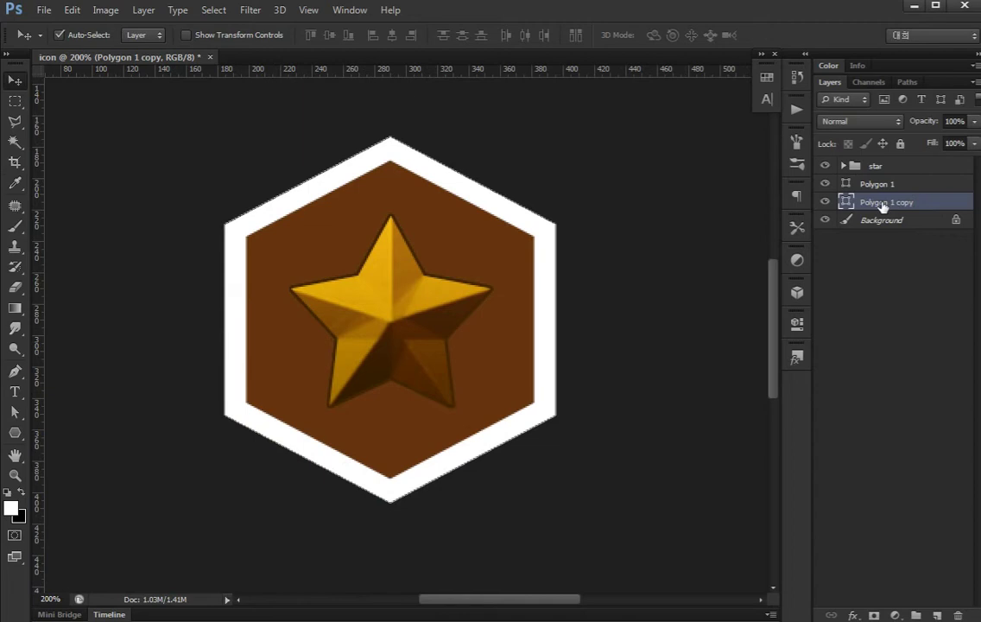
double_click(846, 204)
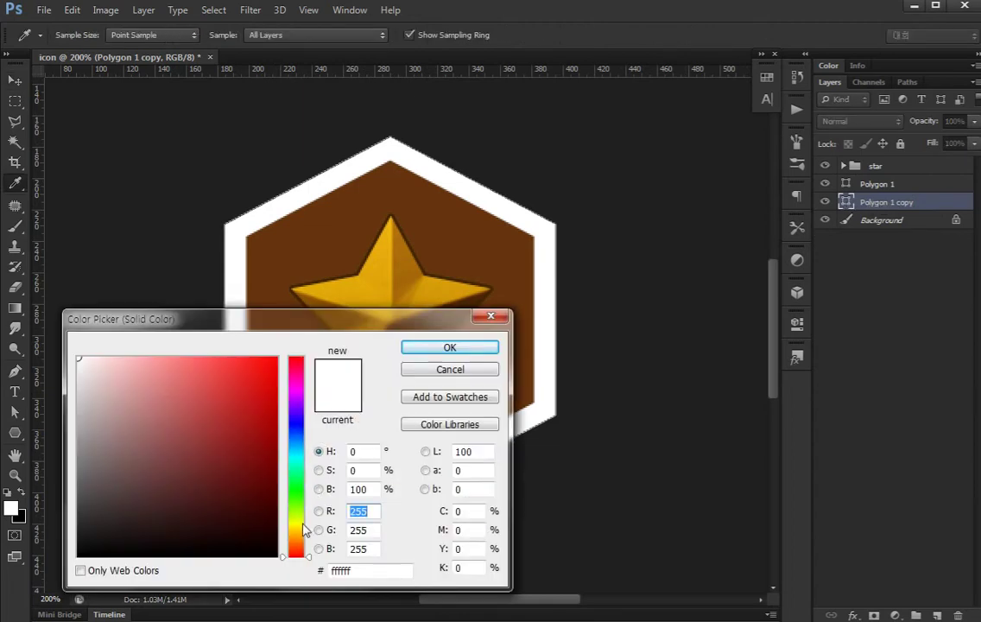
left_click(471, 258)
left_click(254, 490)
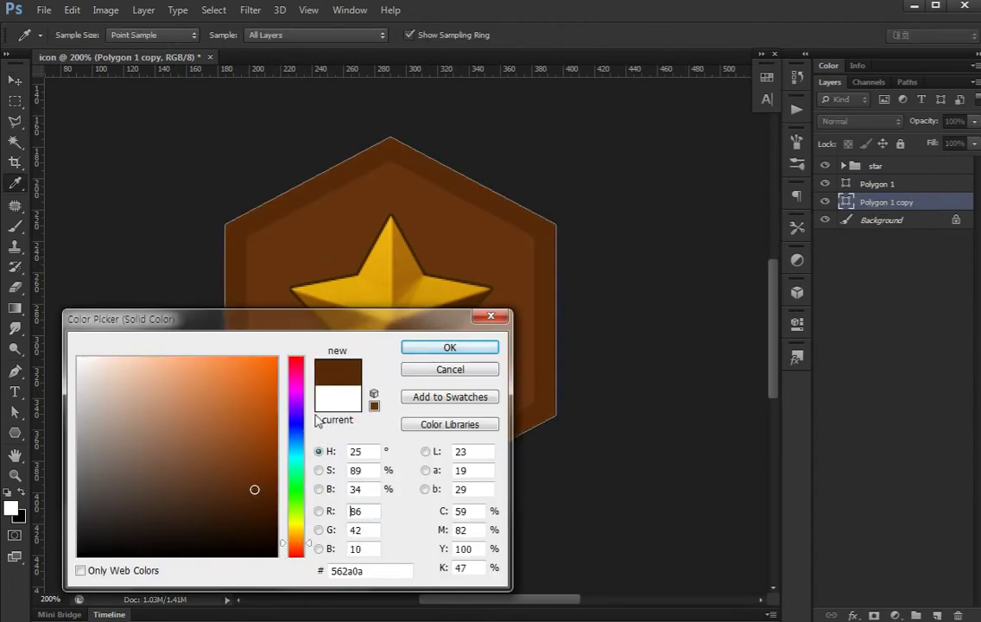
left_click(450, 347)
left_click(910, 323)
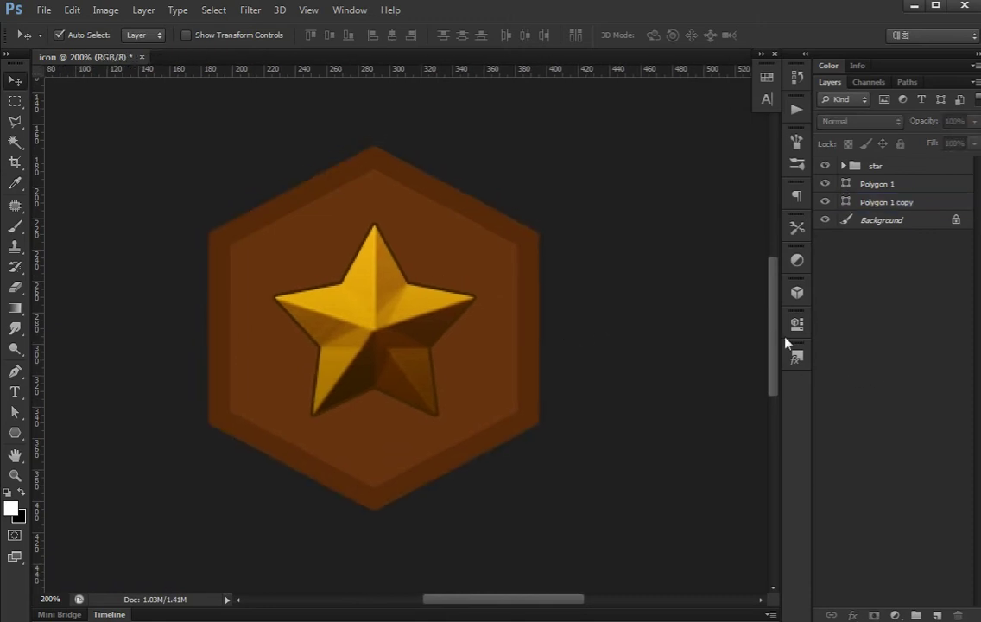
Add a drop shadow to the star with 28% spread and 29% opacity
left_click(444, 313)
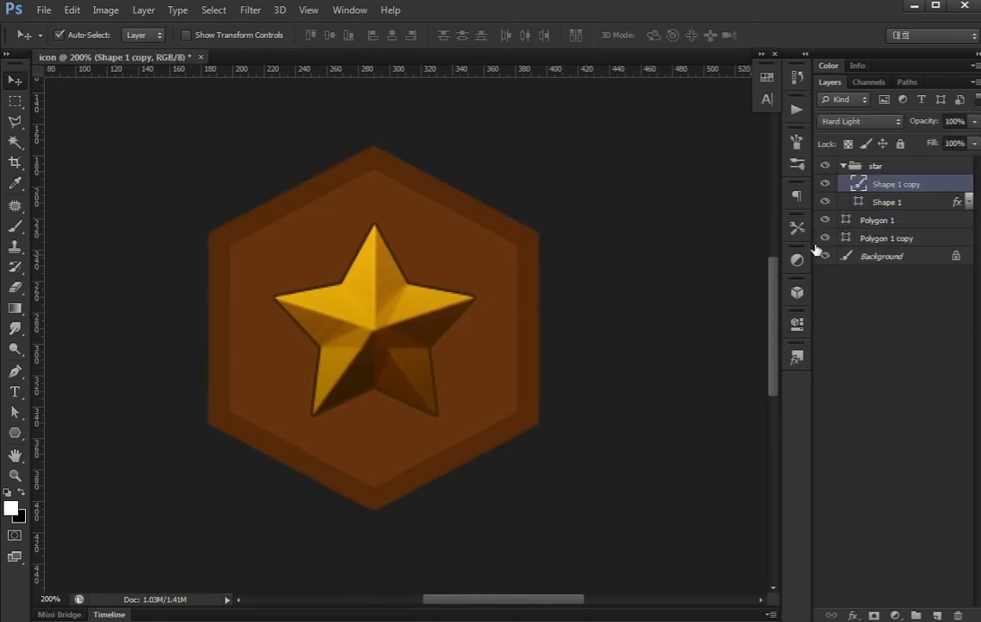
double_click(928, 201)
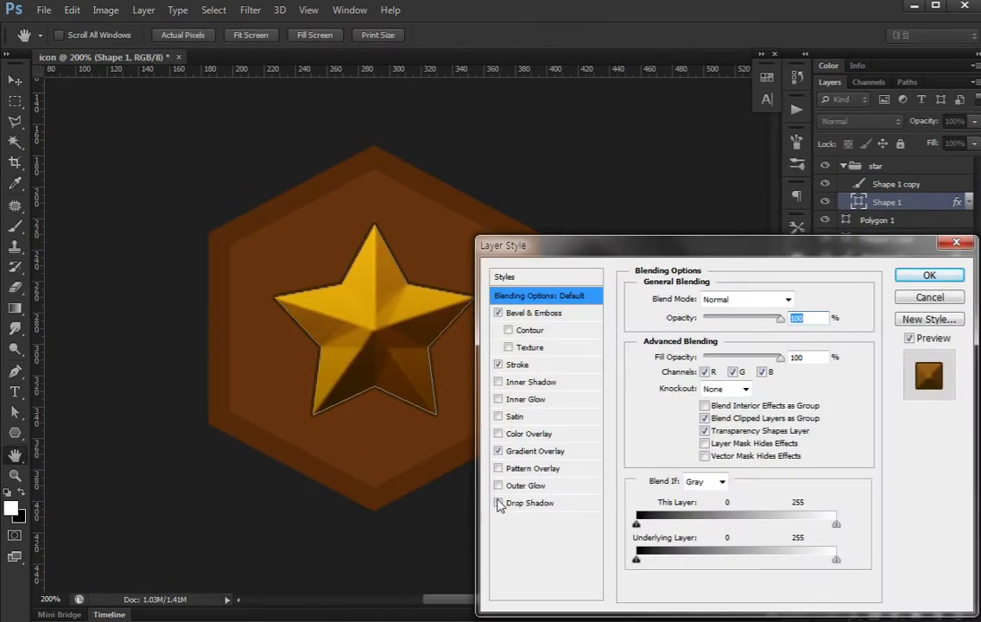
left_click(498, 504)
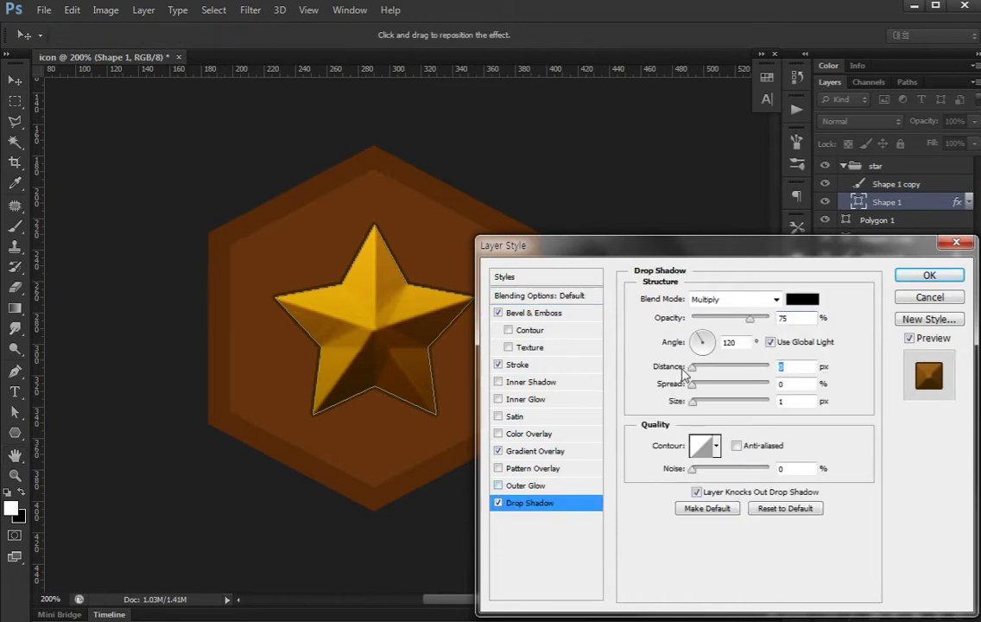
left_click(795, 401)
type("7")
left_click_drag(693, 383, 713, 391)
left_click(803, 400)
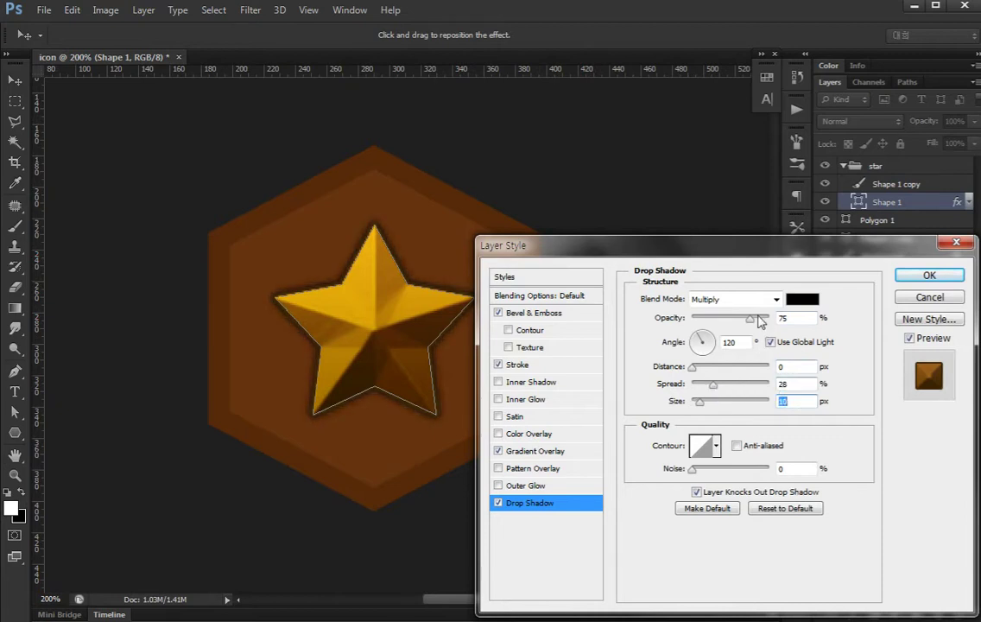
left_click_drag(760, 320, 716, 322)
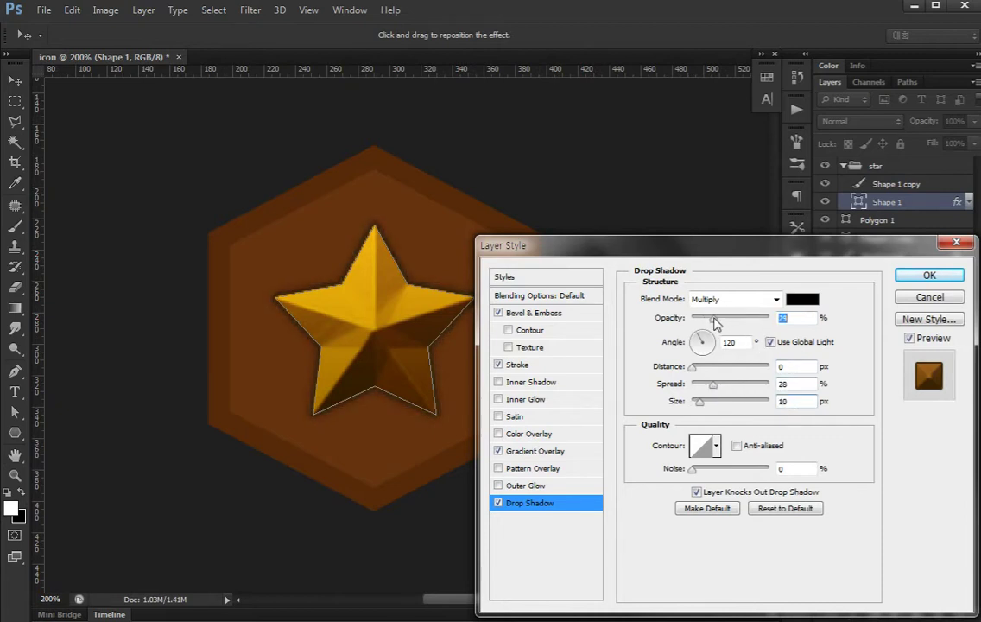
left_click(929, 274)
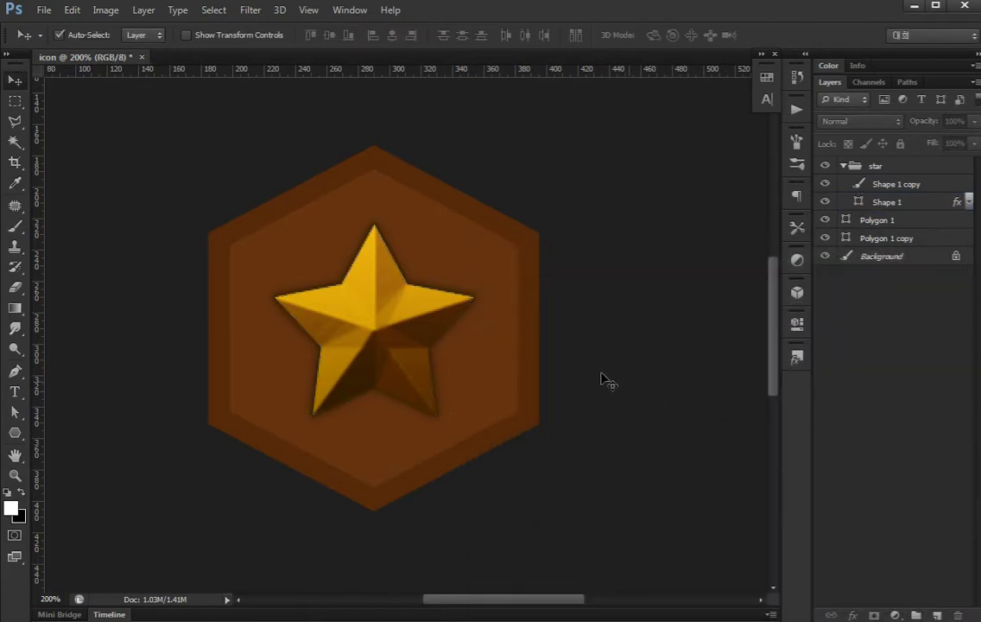
Shrink the star shadow's size slightly, then select the Polygon 1 copy layer
left_click(437, 306)
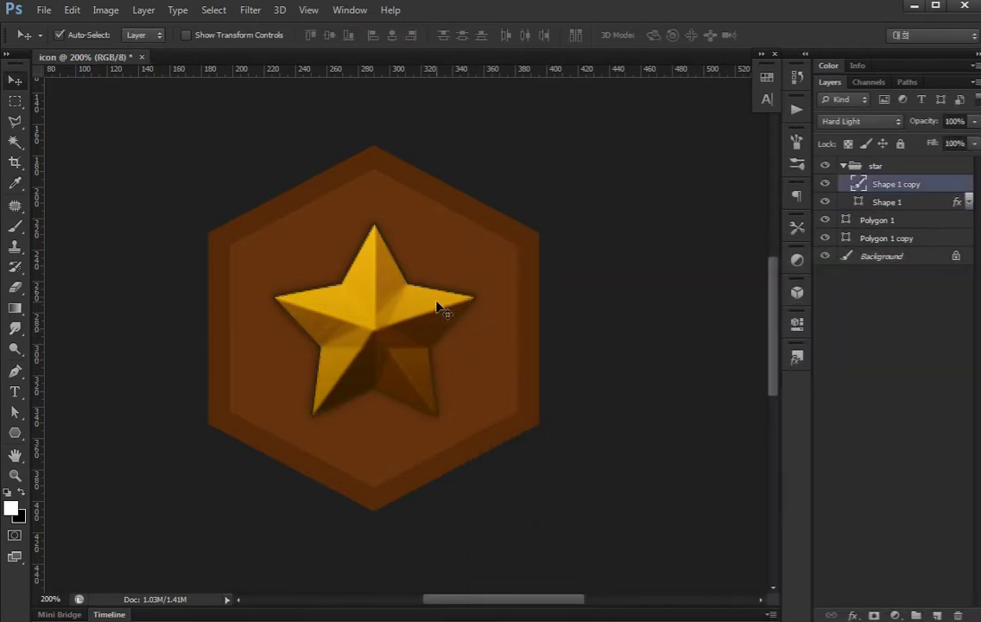
double_click(937, 201)
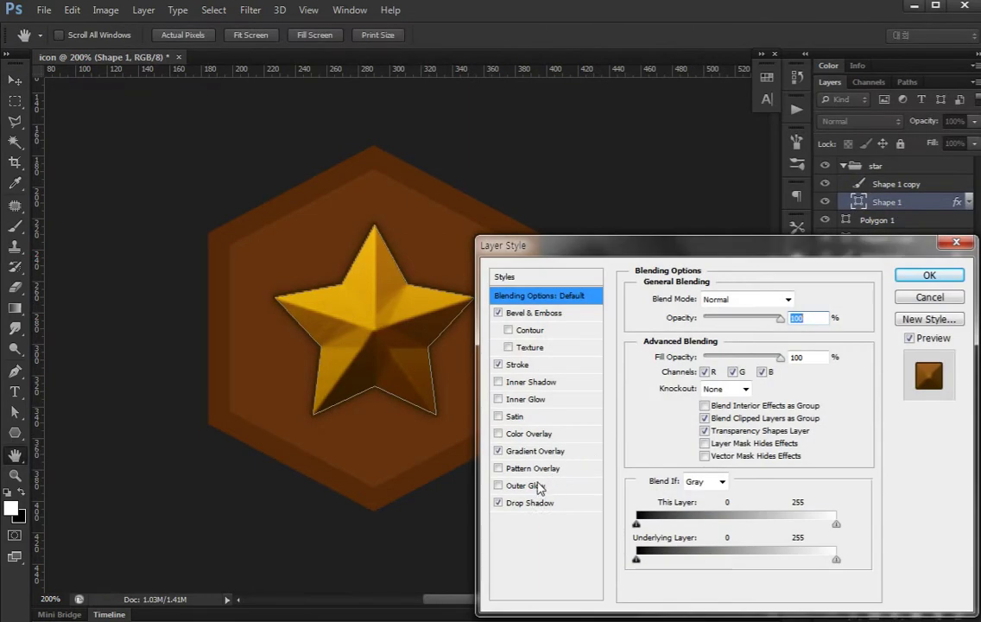
left_click(523, 502)
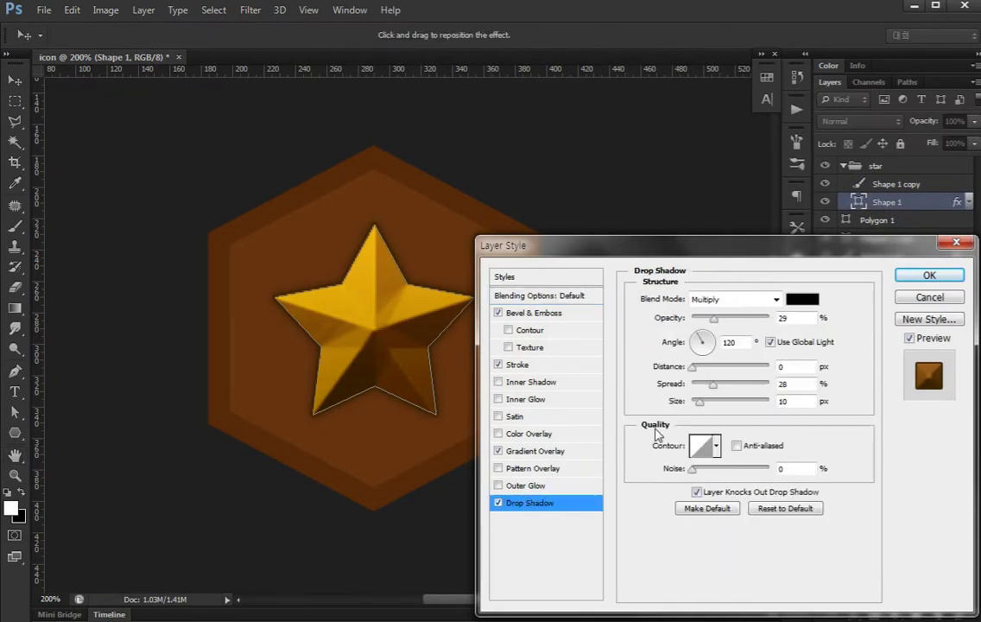
key("Down")
key("Down")
key("Down")
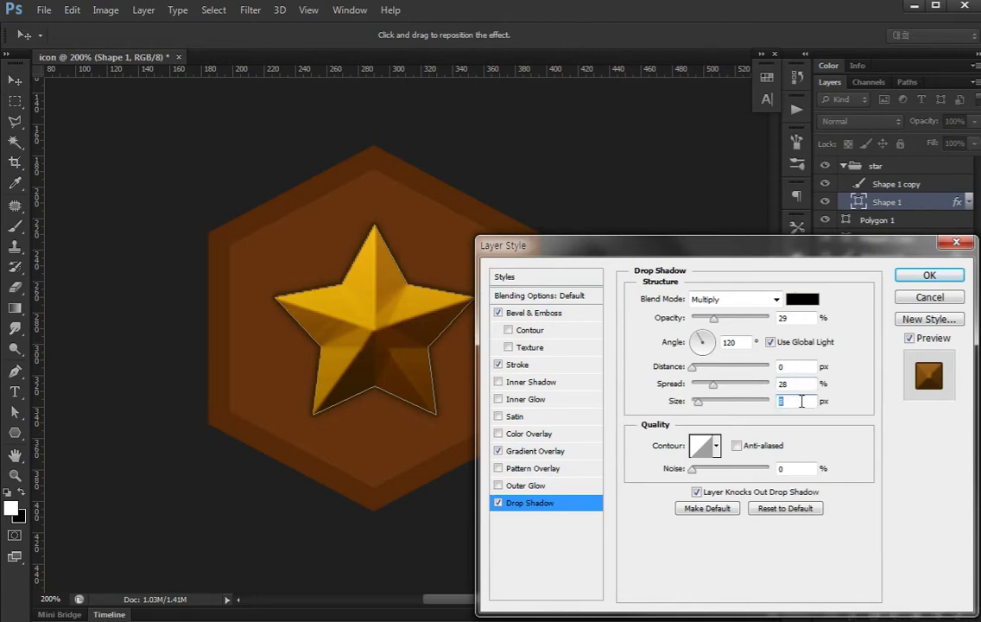
left_click(917, 276)
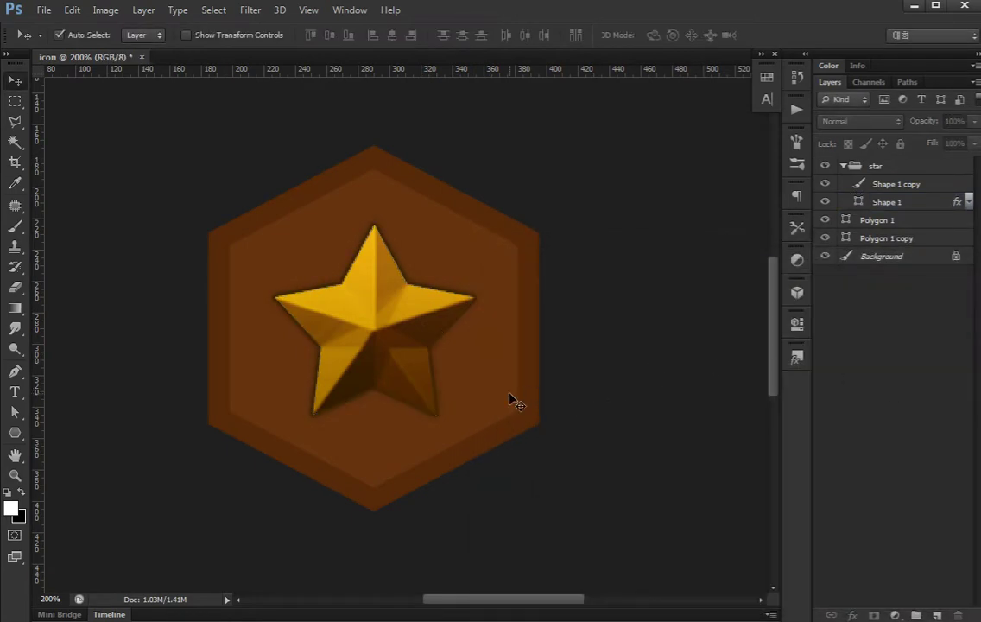
left_click(894, 225)
left_click(915, 239)
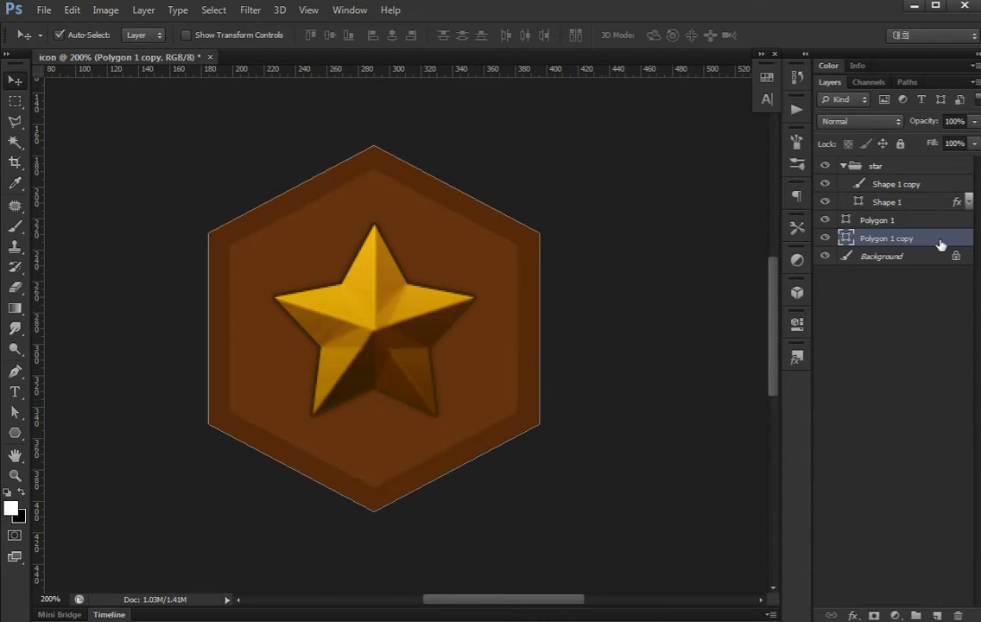
Enable Bevel & Emboss on the outer hexagon with 348% depth and 5 px size
double_click(939, 242)
left_click(499, 313)
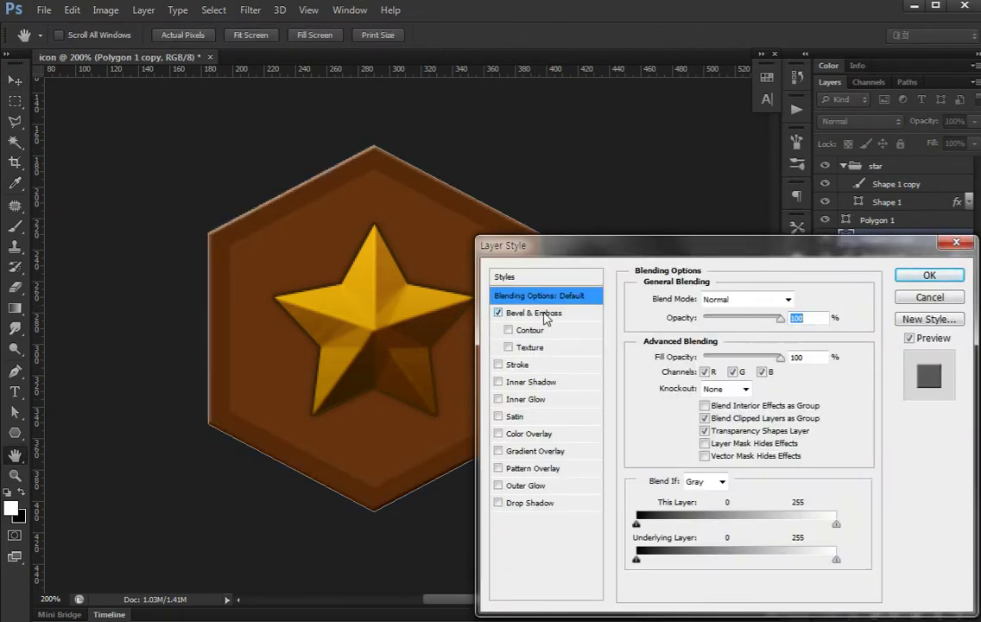
left_click(539, 312)
left_click_drag(701, 369, 705, 374)
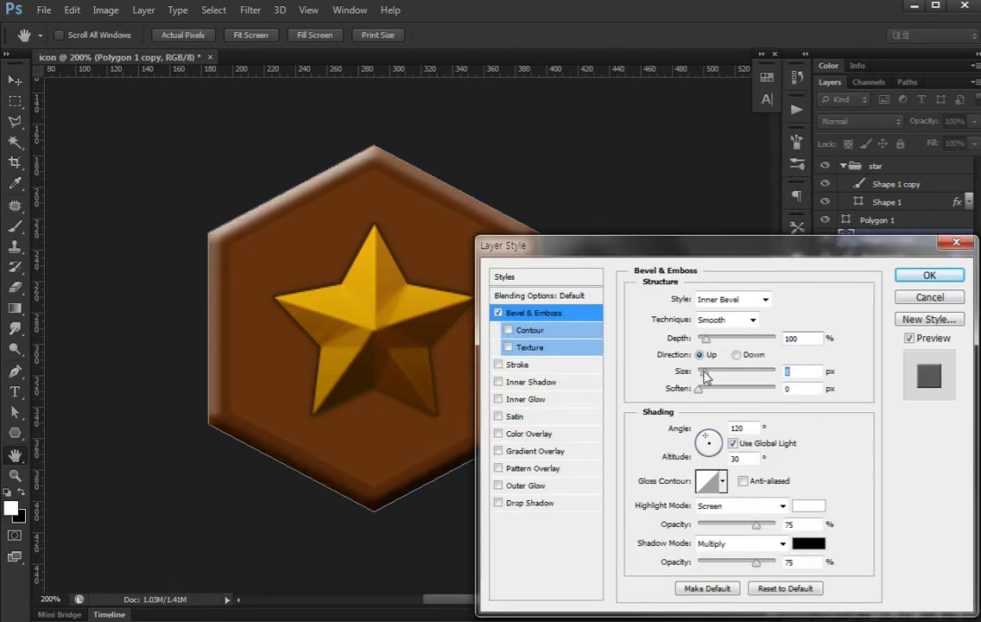
left_click(700, 388)
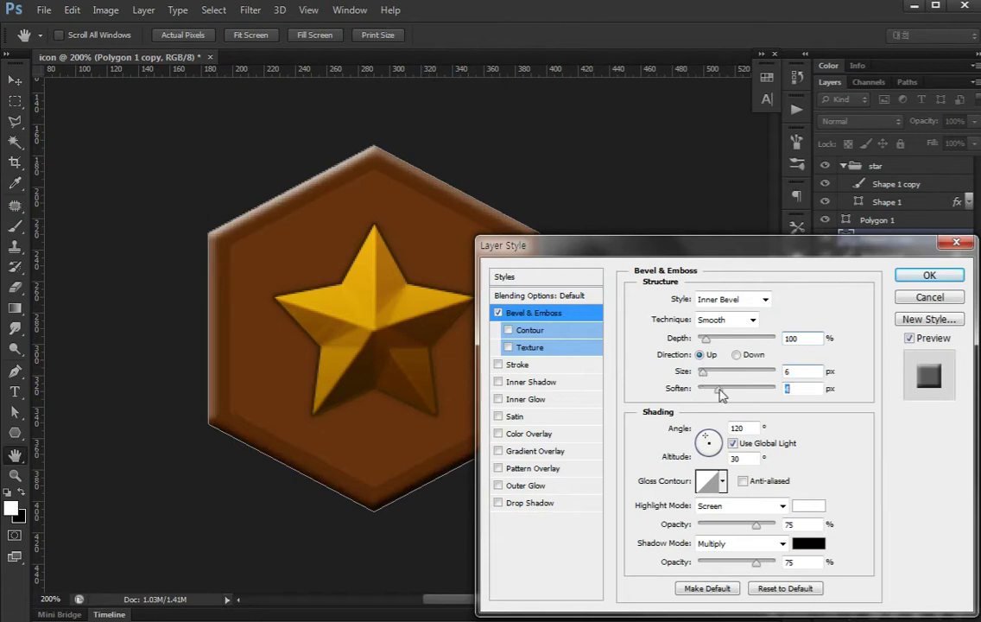
left_click_drag(708, 338, 728, 346)
double_click(798, 370)
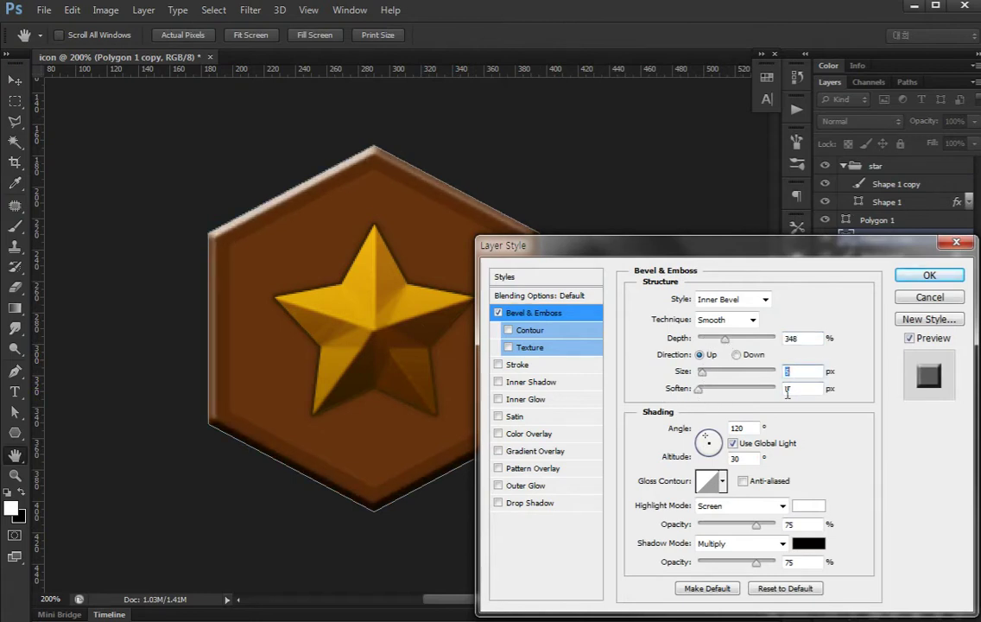
type("5")
Light the bevel at 108° angle and 42° altitude, with Normal highlight and shadow modes
left_click(732, 442)
left_click(708, 442)
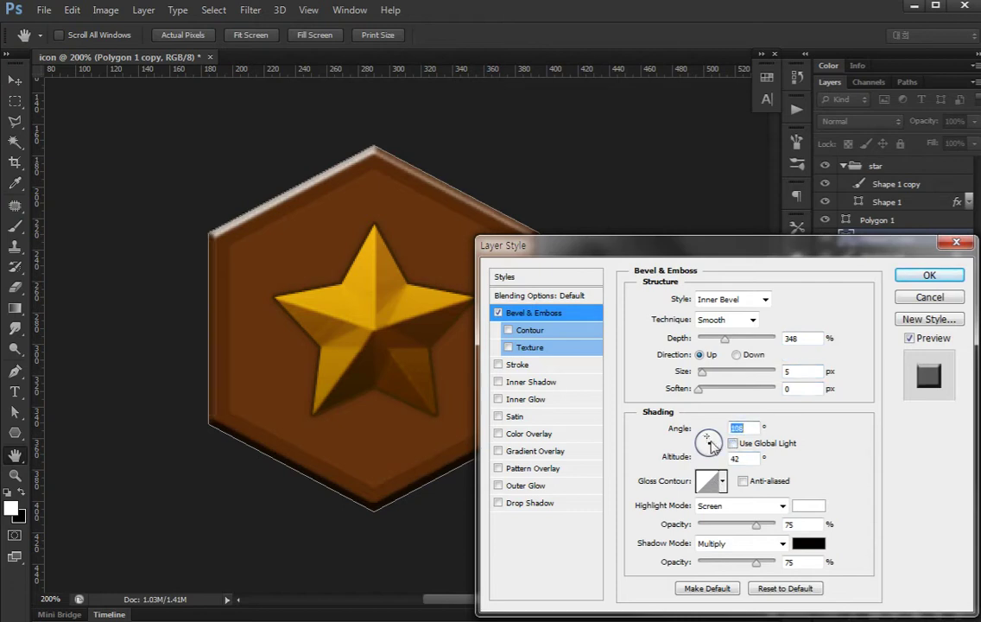
left_click(757, 506)
left_click(750, 546)
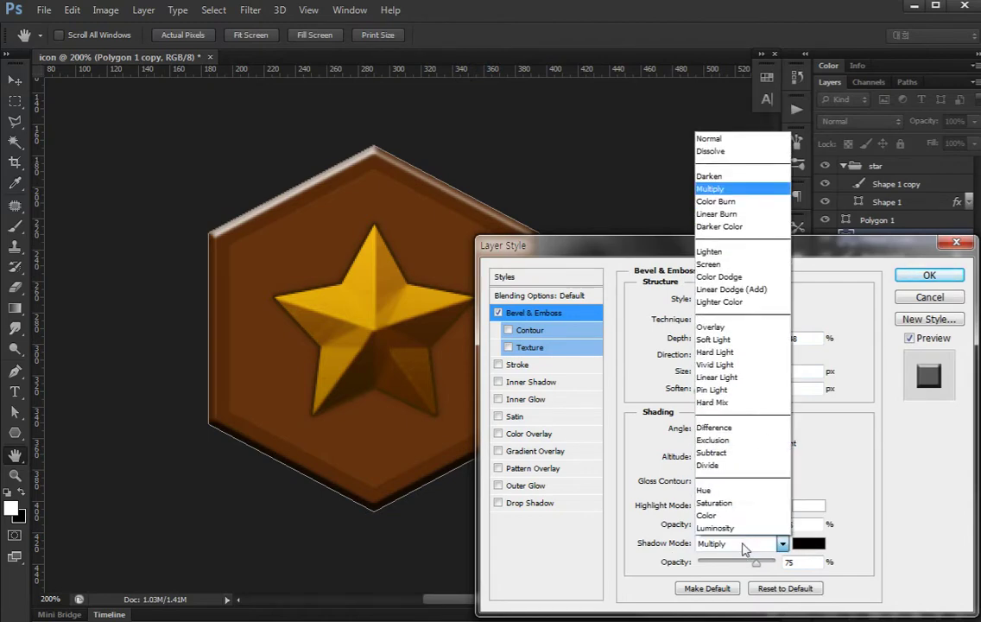
left_click(755, 140)
left_click(739, 504)
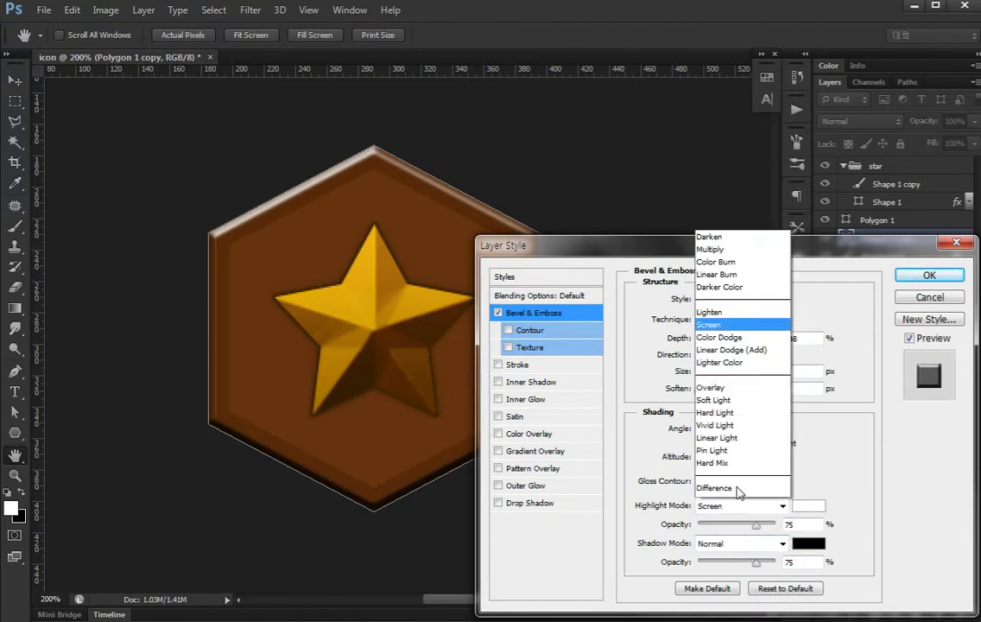
left_click(727, 97)
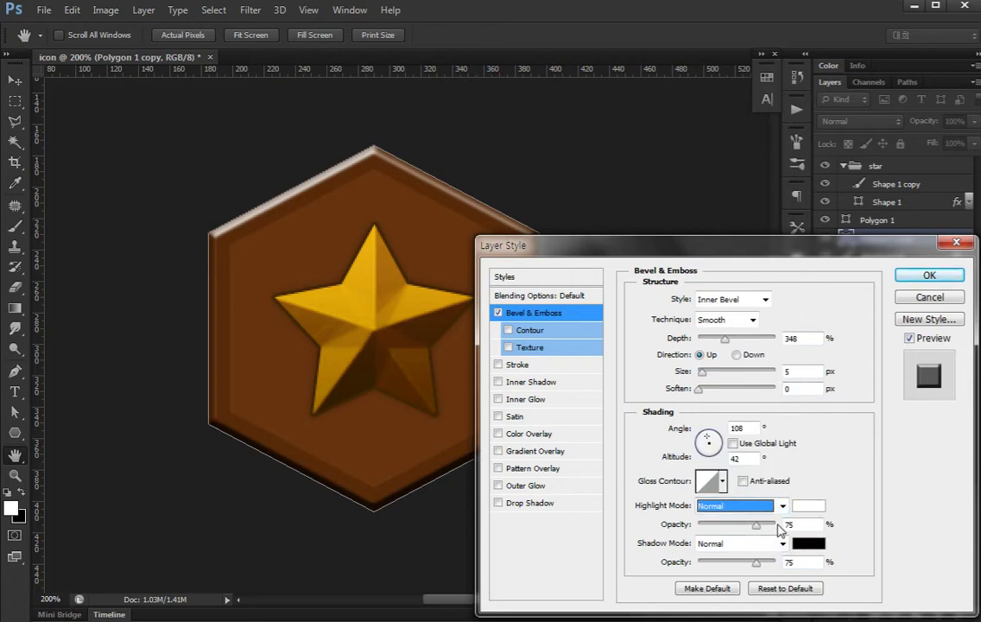
Set the bevel shadow colour to a dark brown sampled from the badge
left_click(803, 546)
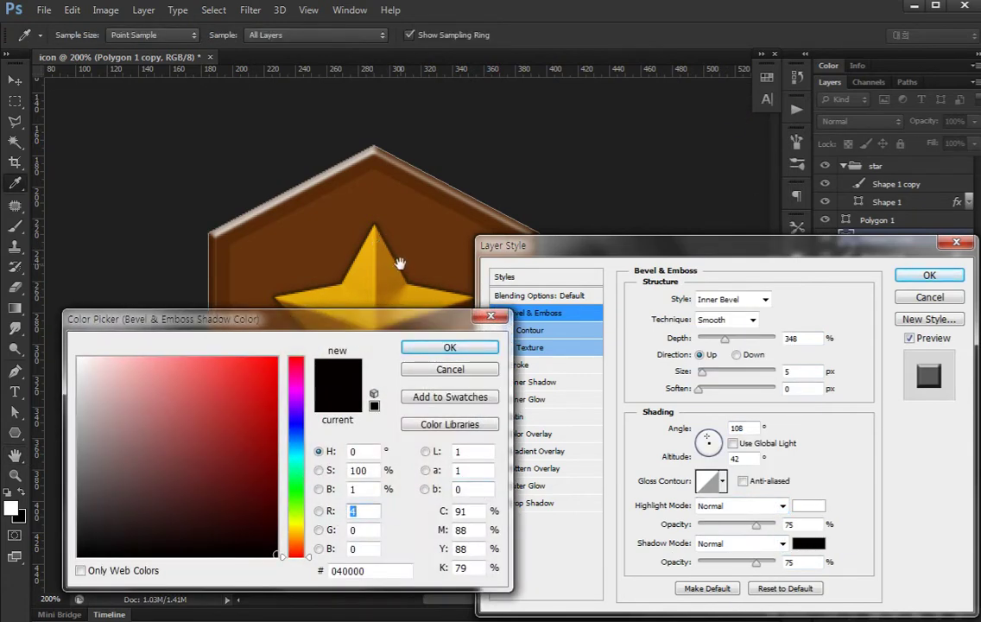
left_click_drag(400, 263, 271, 117)
left_click(371, 262)
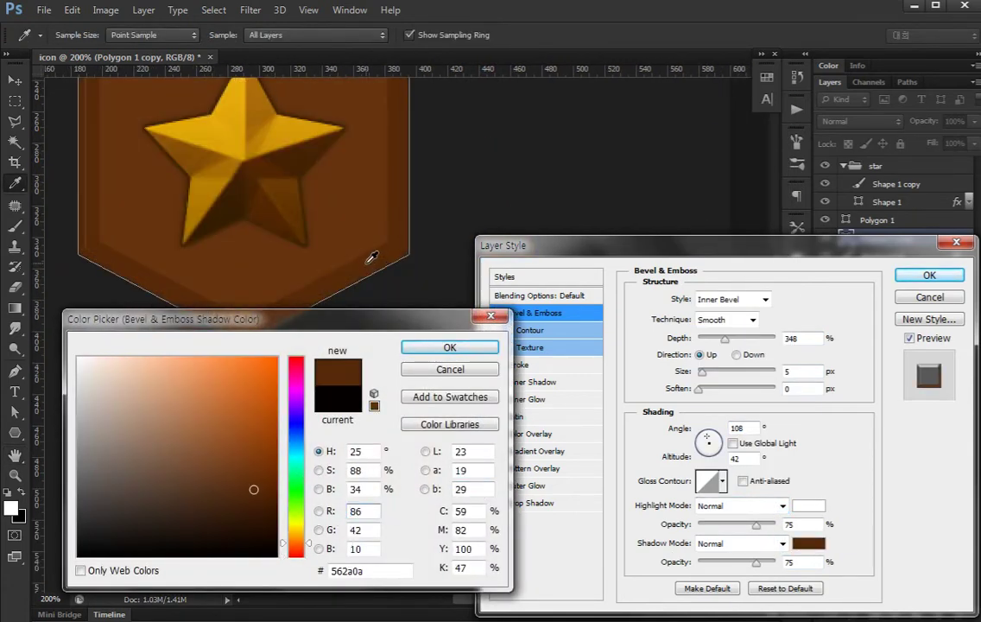
left_click_drag(265, 499, 272, 507)
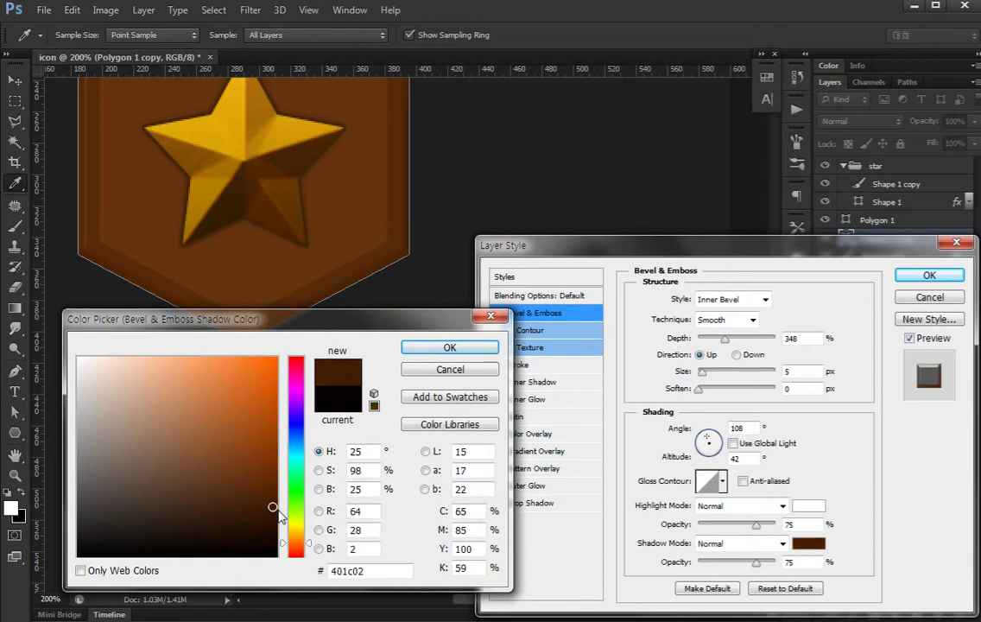
left_click(457, 348)
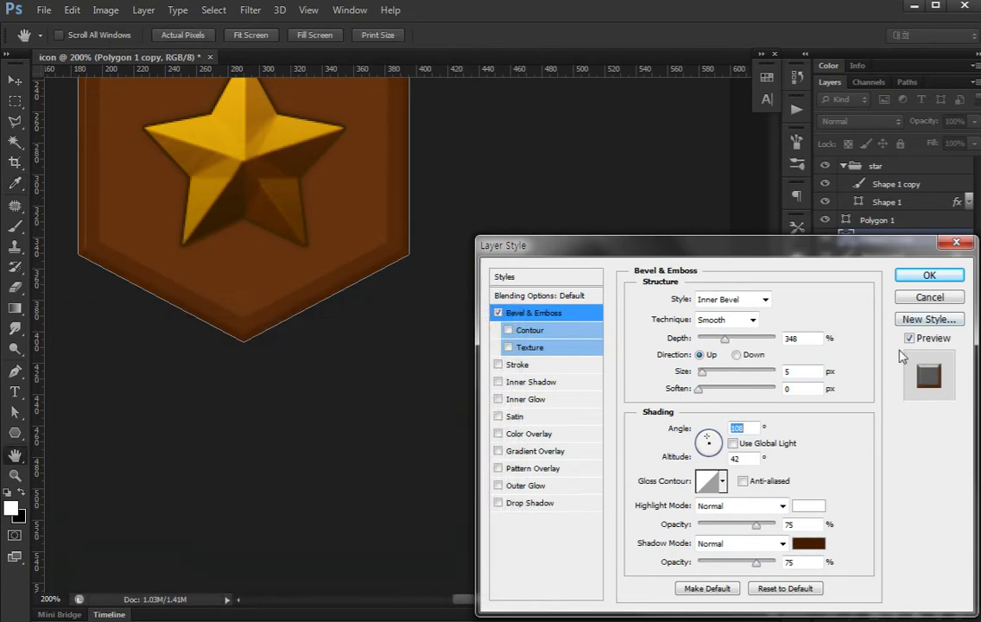
left_click_drag(344, 259, 372, 335)
Set the bevel highlight colour to warm brown 99661d and apply the layer style
left_click(803, 506)
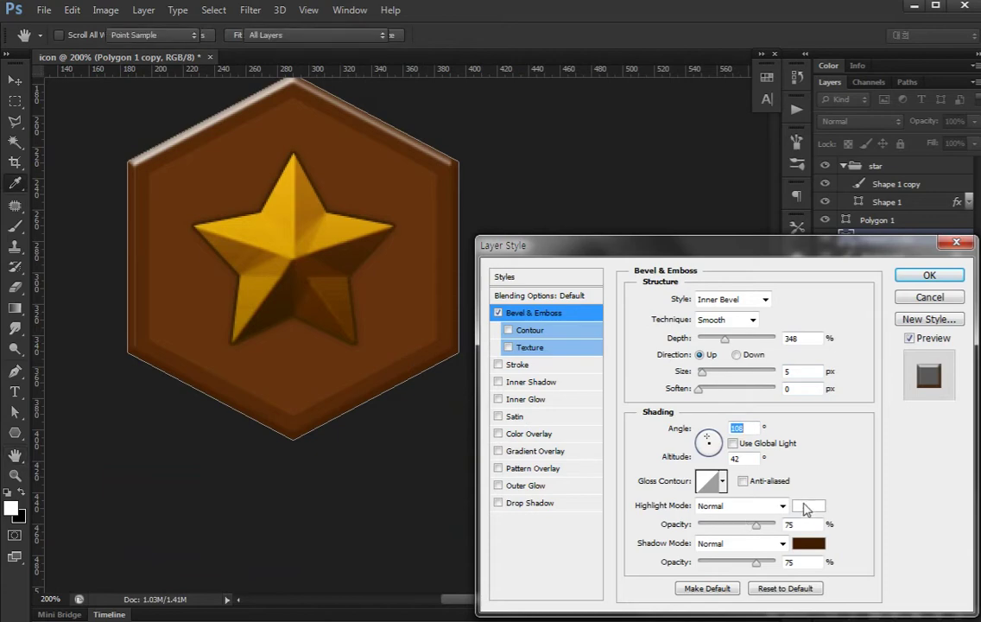
left_click(175, 150)
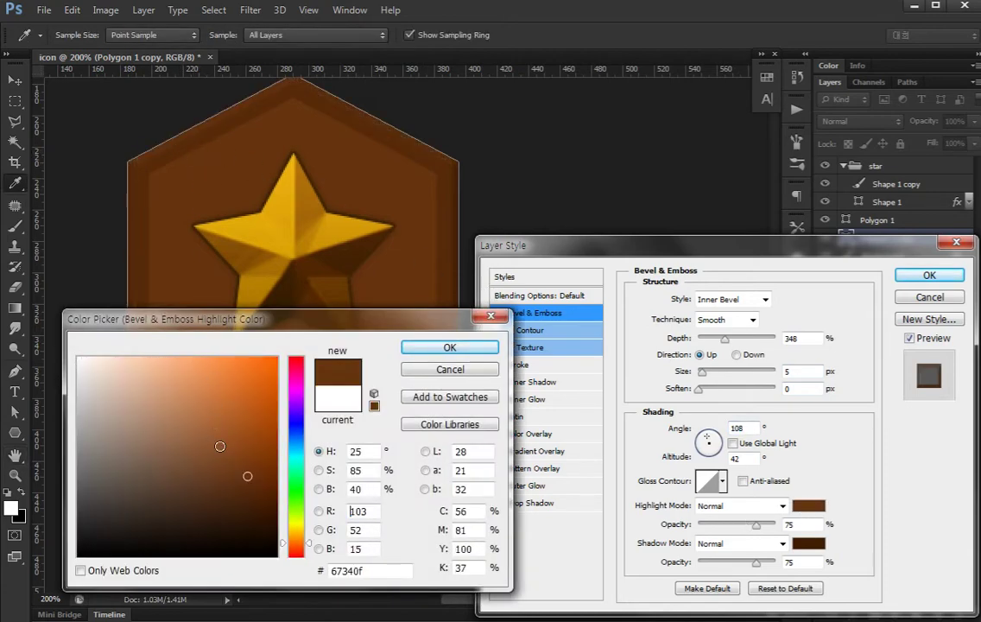
left_click_drag(247, 476, 245, 452)
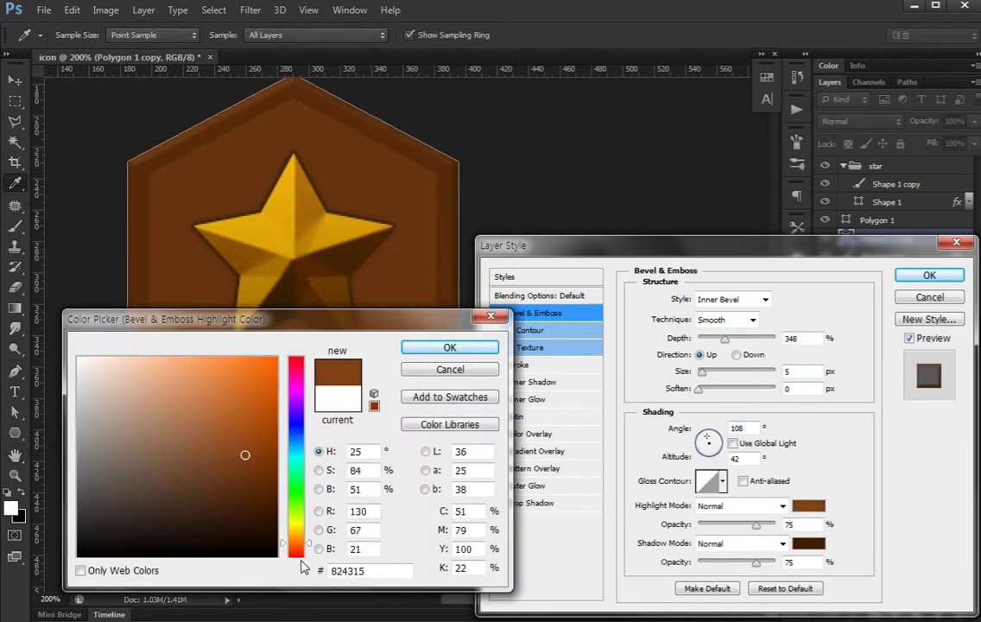
left_click_drag(296, 543, 296, 537)
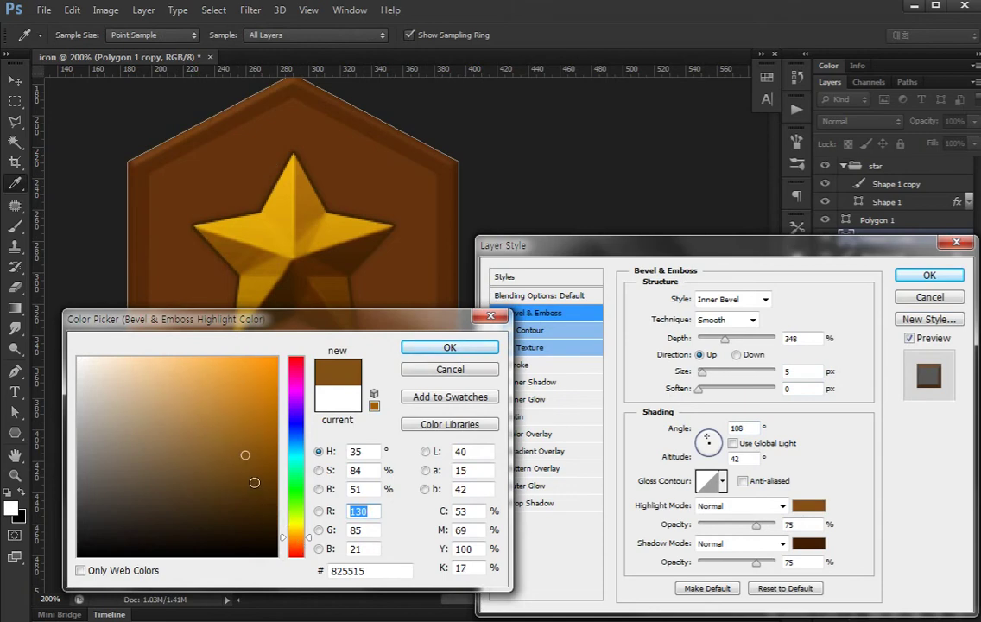
left_click_drag(240, 451, 239, 436)
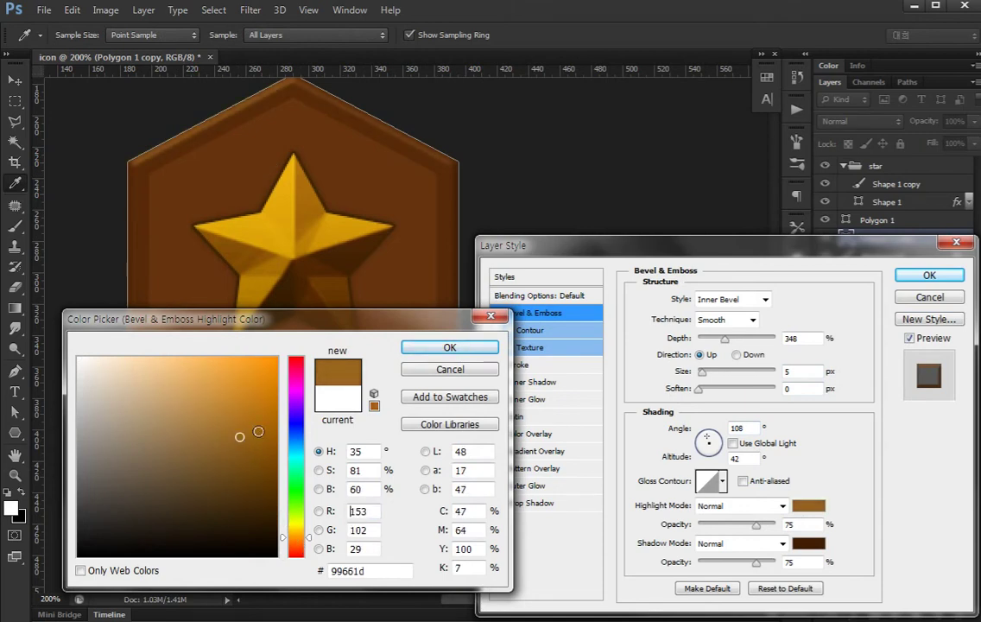
left_click(449, 347)
left_click(929, 275)
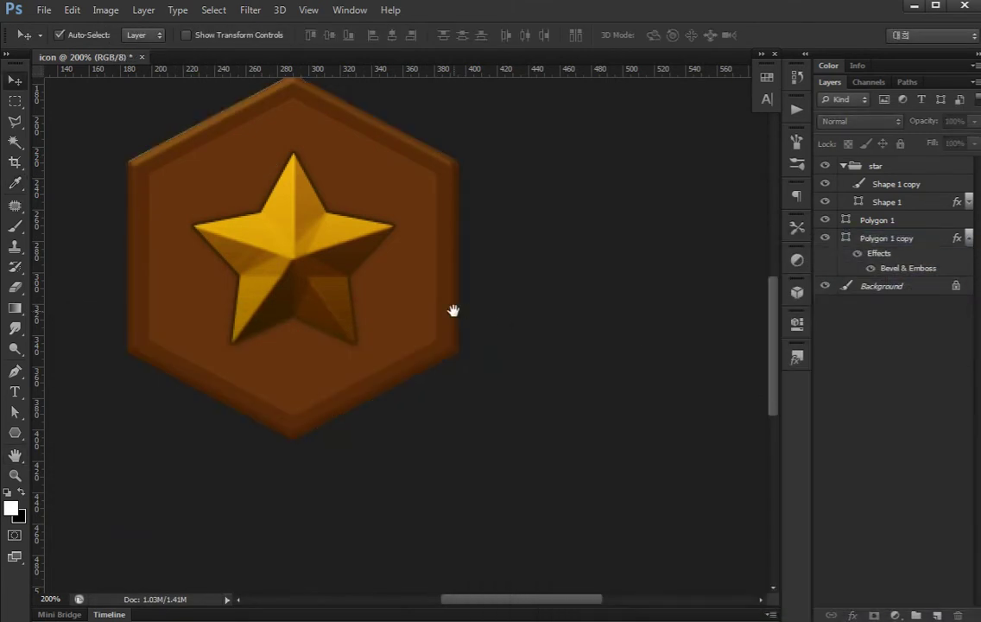
Change the bevel's shading angle on Polygon 1 copy
left_click_drag(454, 309, 501, 381)
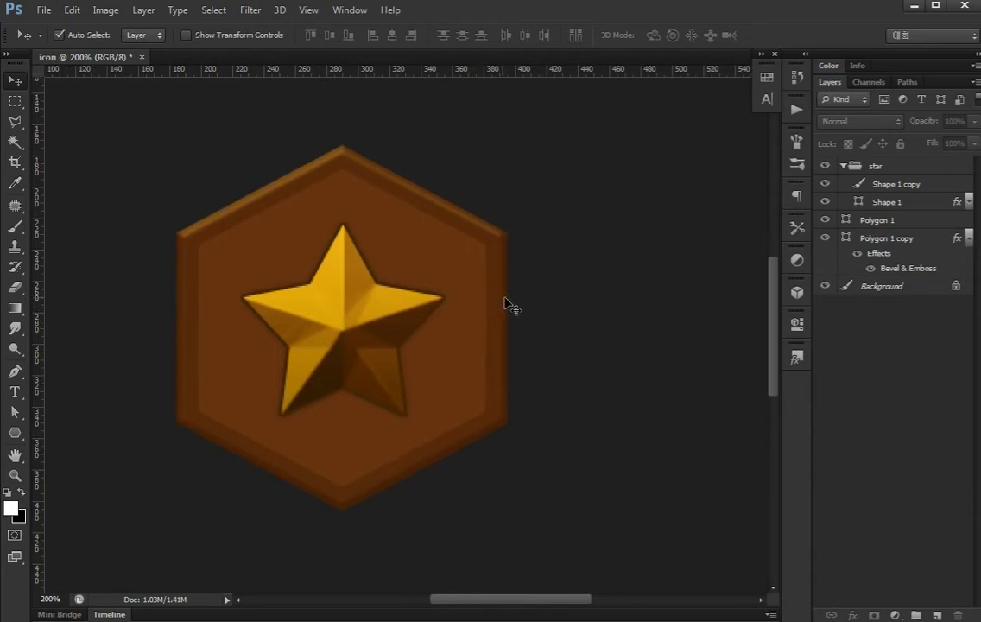
left_click(842, 237)
double_click(878, 253)
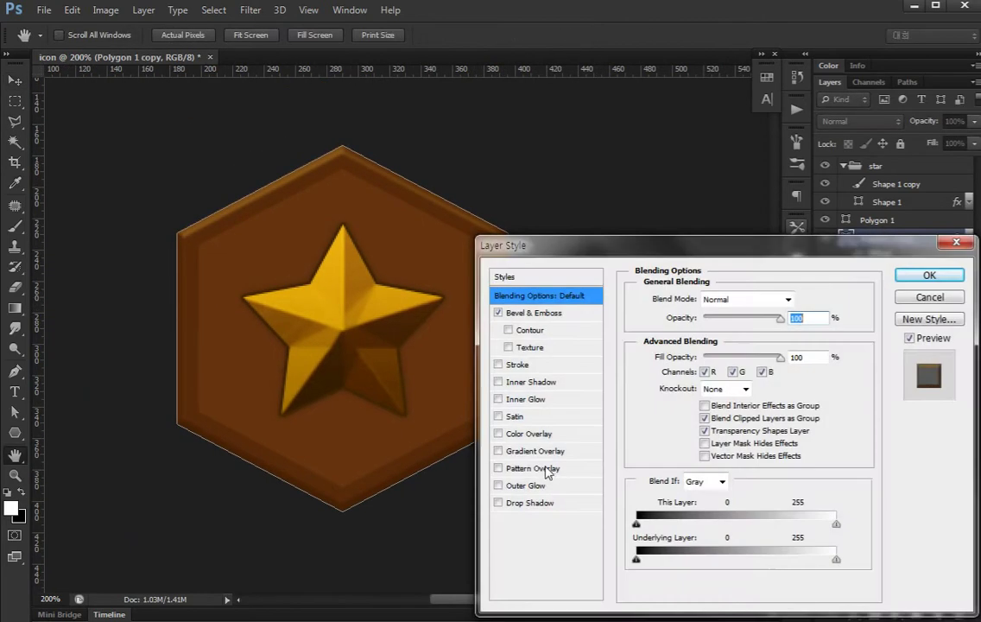
left_click(543, 315)
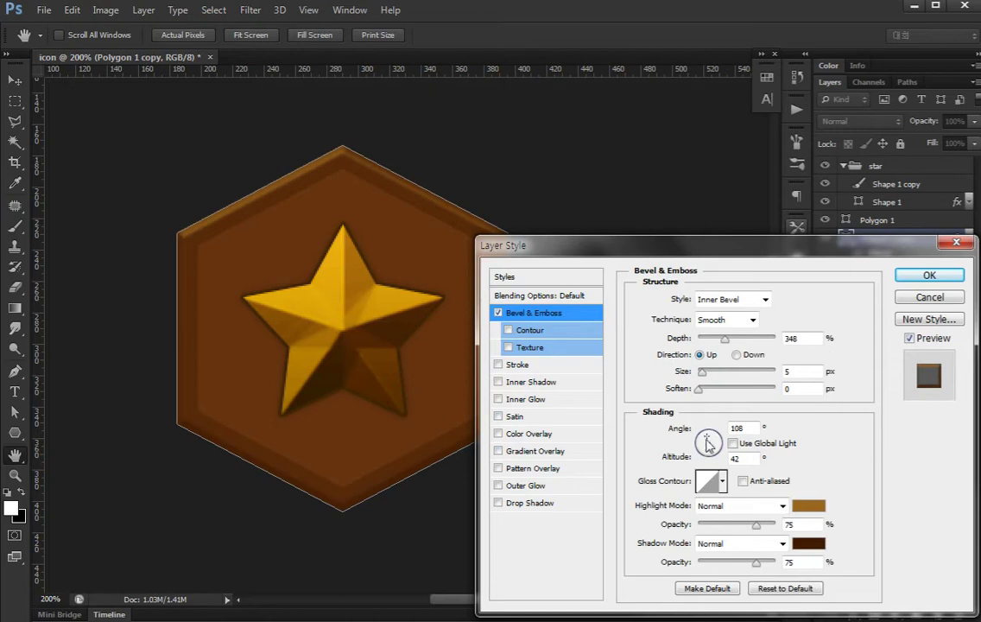
left_click(707, 442)
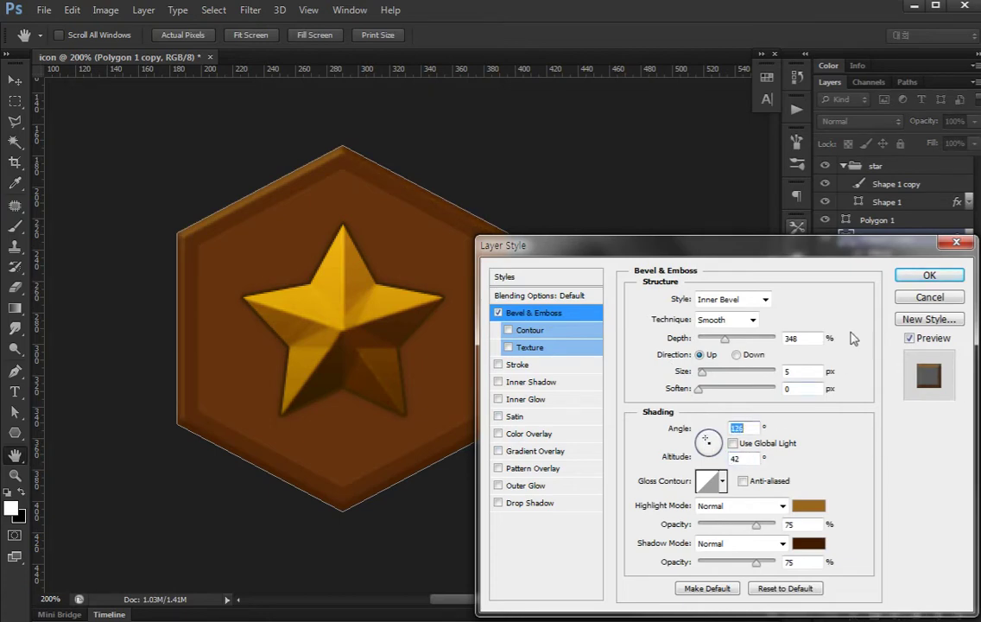
left_click(929, 275)
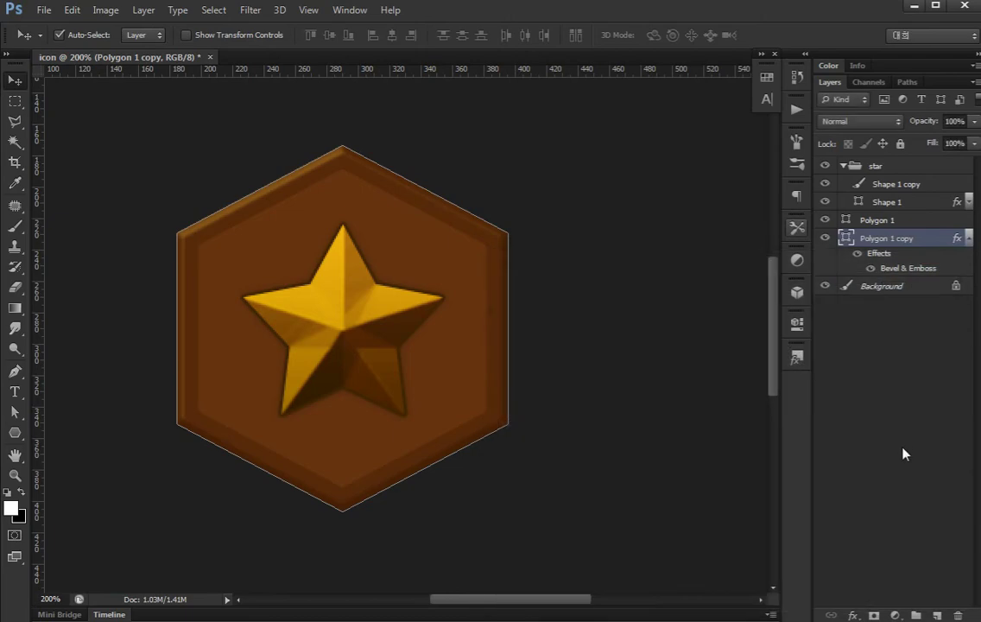
left_click(504, 340)
Add a Gradient Overlay to the hexagon with a dark brown start stop
double_click(926, 246)
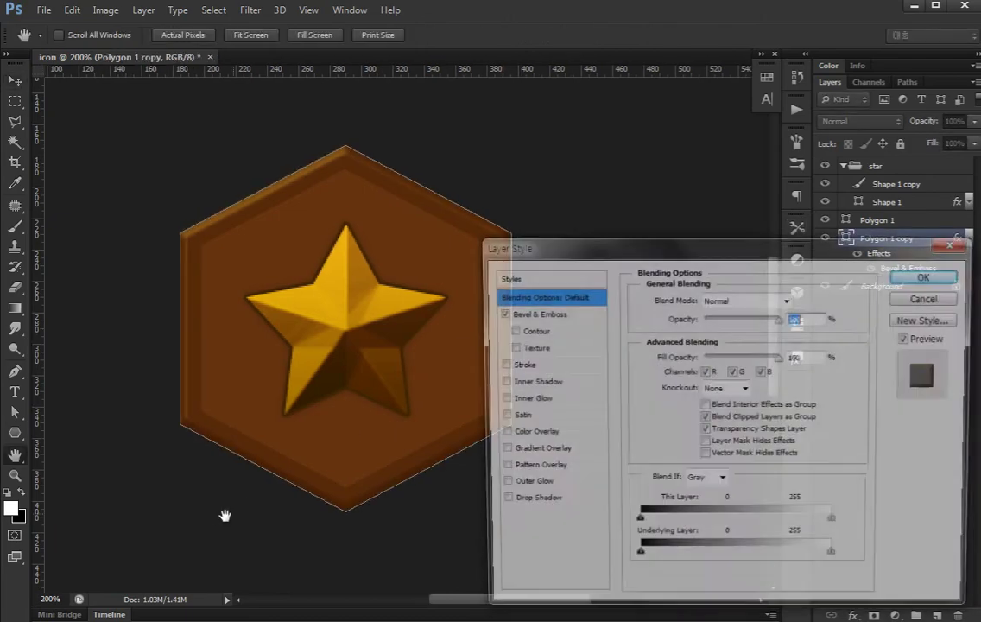
left_click(561, 451)
left_click(755, 336)
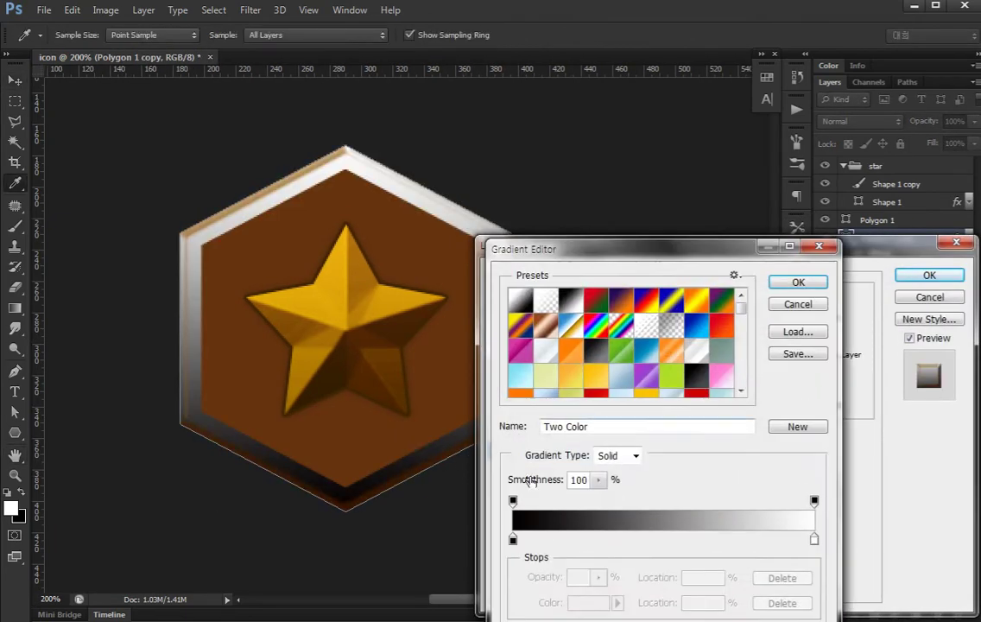
left_click(512, 540)
double_click(512, 540)
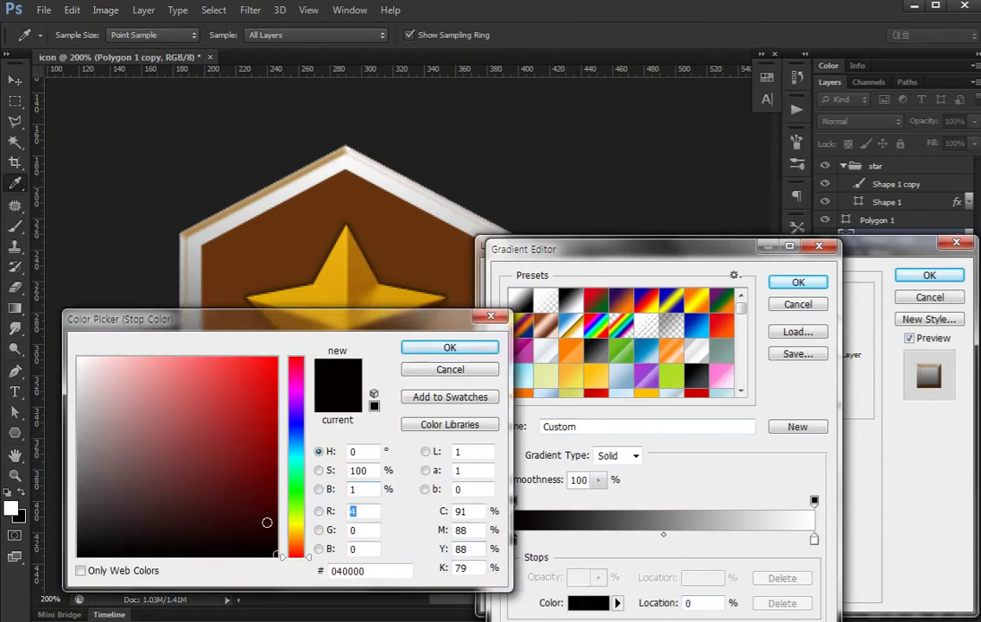
left_click(296, 539)
left_click(291, 258)
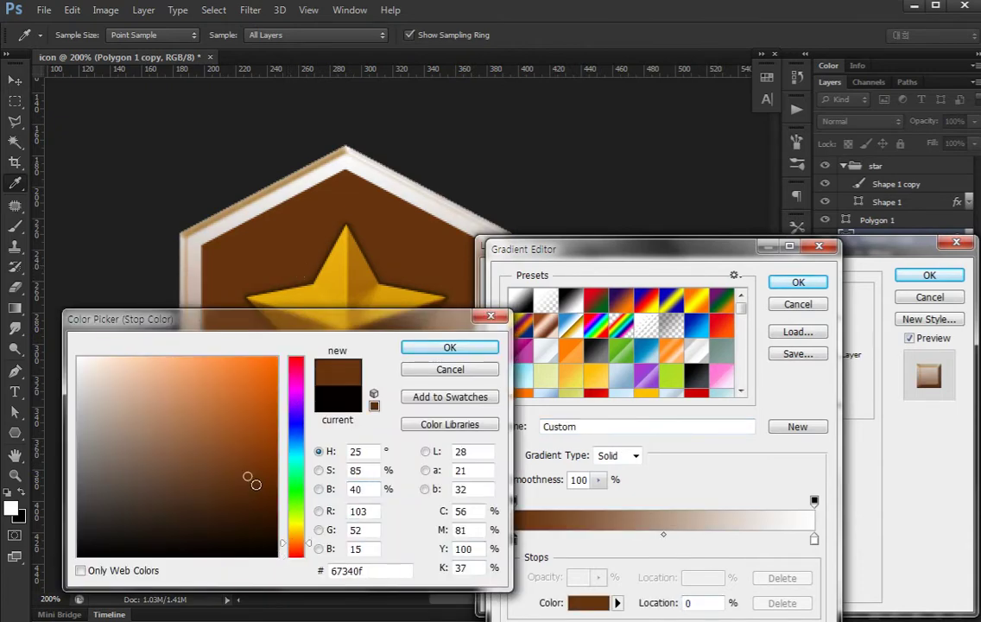
left_click(256, 482)
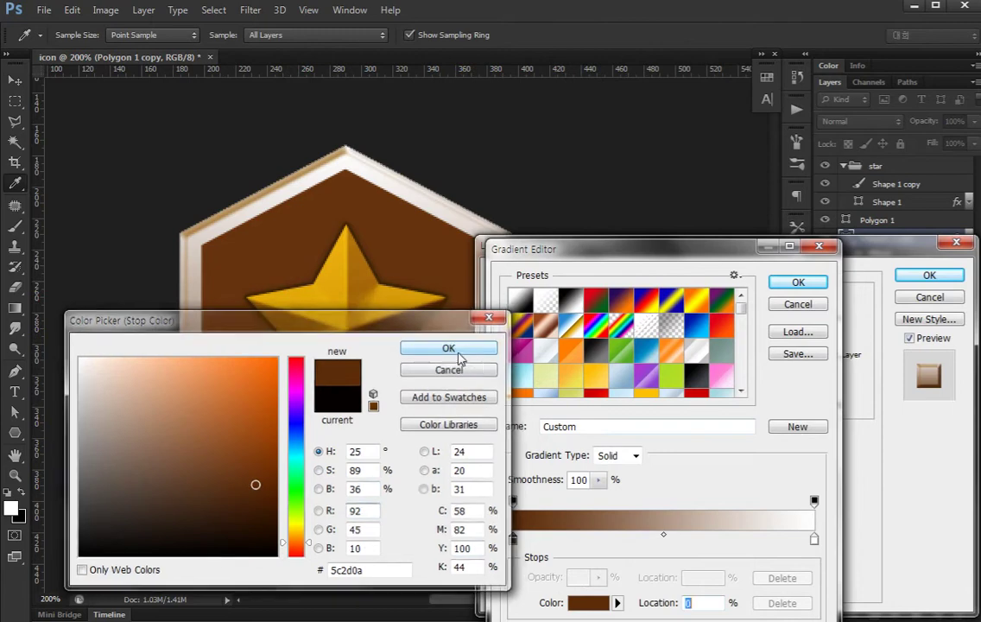
left_click(450, 350)
Make the gradient's end stop a lighter, warmer brown
double_click(813, 540)
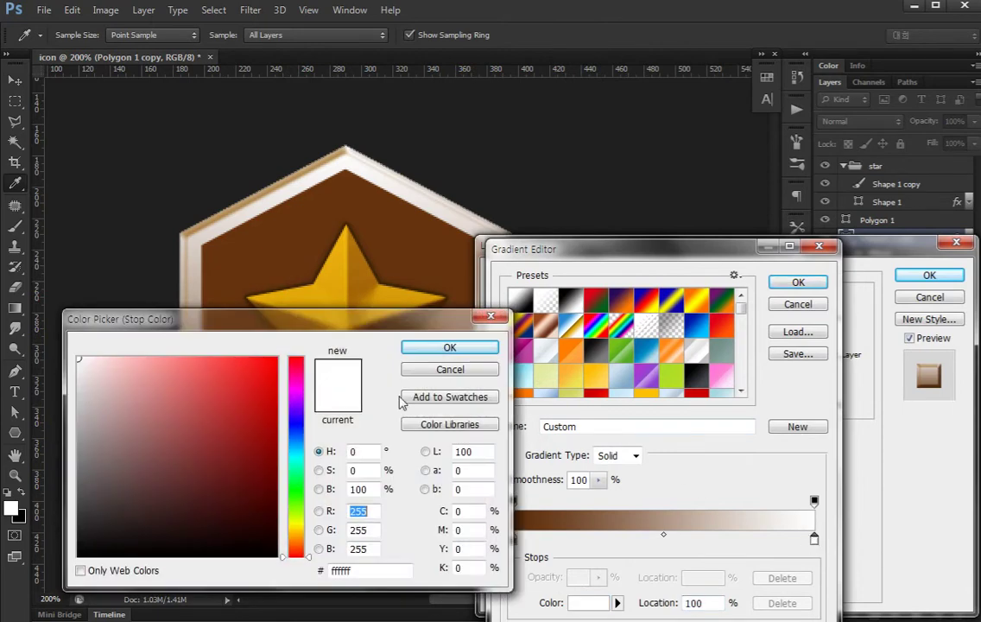
left_click(290, 535)
left_click(266, 213)
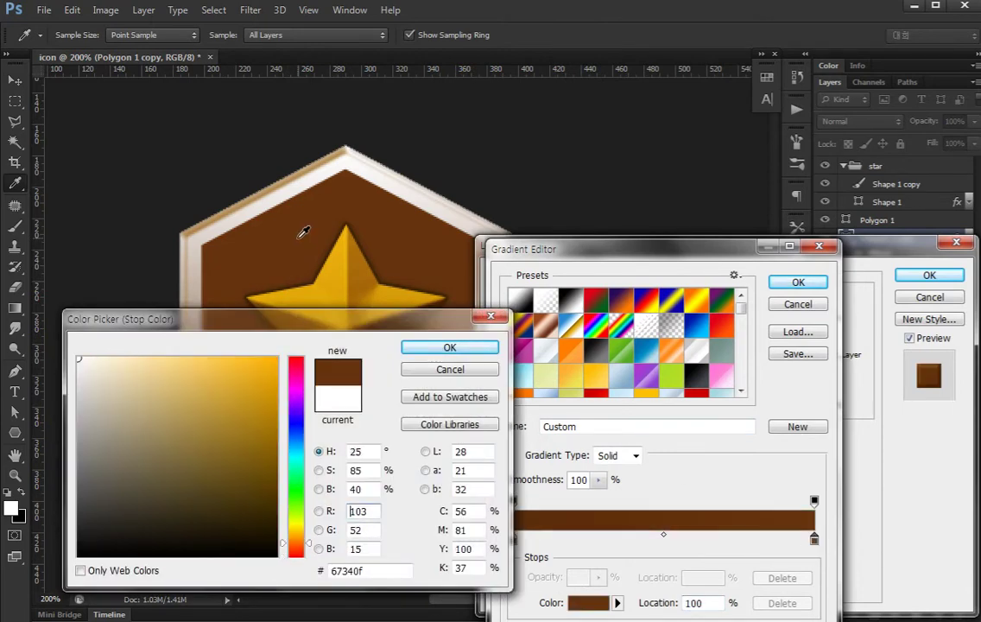
mouse_move(229, 444)
left_mouse_down()
mouse_move(219, 430)
mouse_move(221, 449)
mouse_move(230, 417)
mouse_move(241, 421)
left_mouse_up()
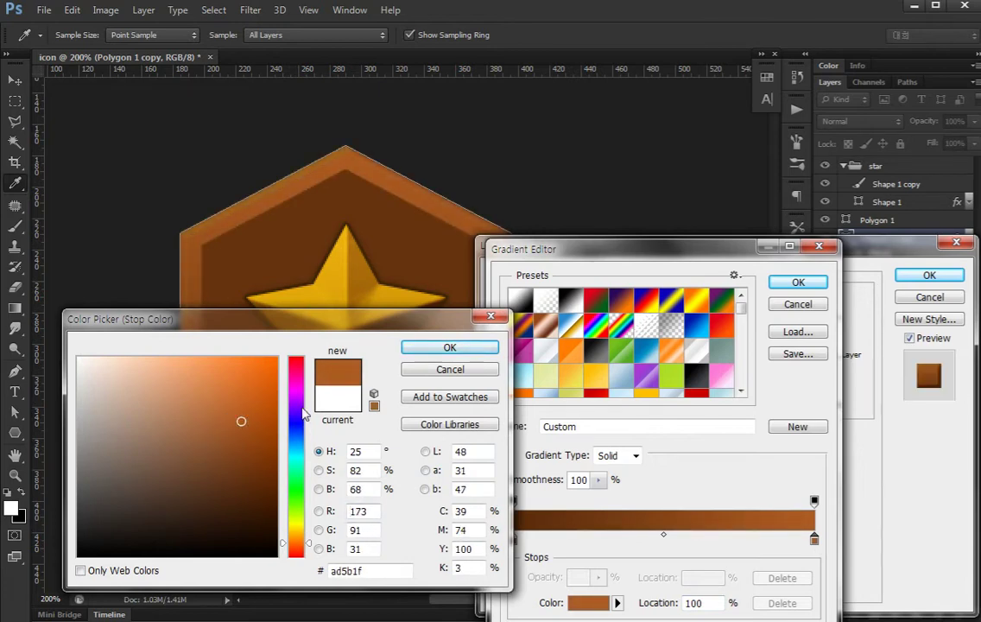
left_click(479, 350)
left_click(782, 284)
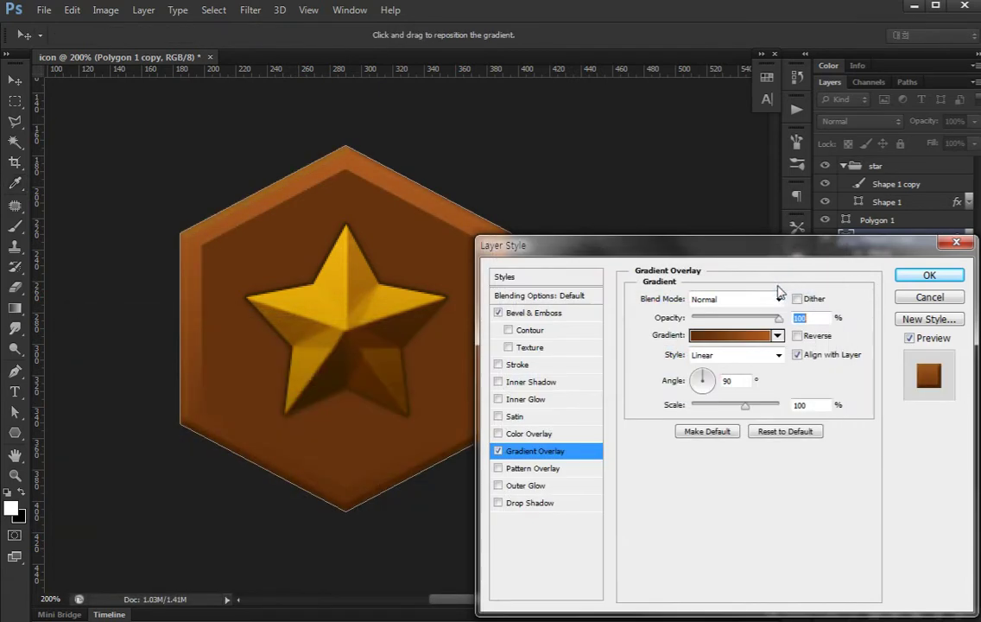
Set the gradient to Reflected style, reversed, with an adjusted angle
left_click(733, 355)
left_click(734, 405)
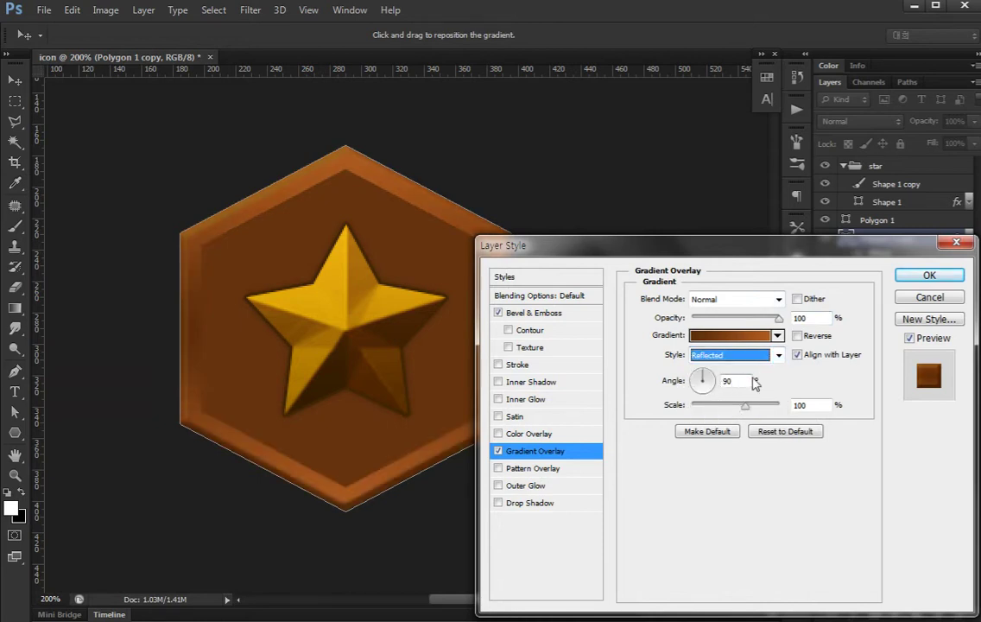
left_click_drag(319, 333, 259, 313)
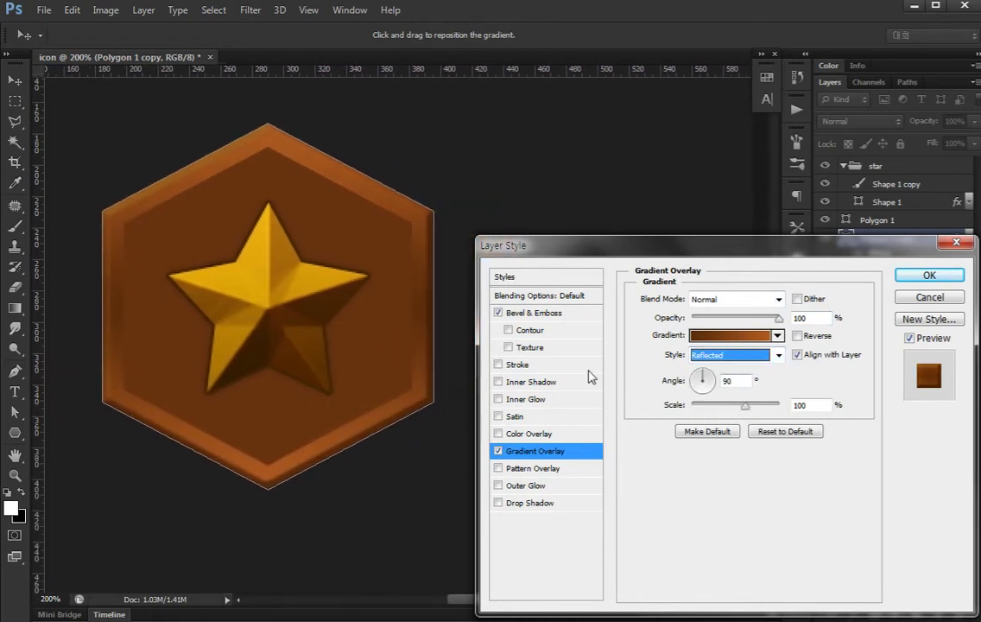
left_click(796, 335)
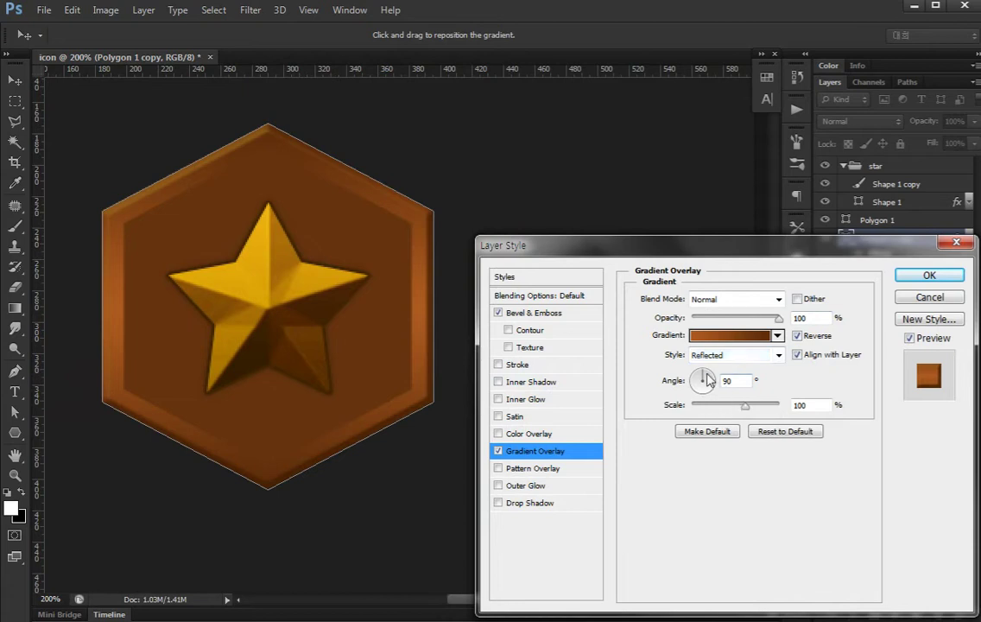
left_click(706, 379)
left_click_drag(709, 378, 709, 376)
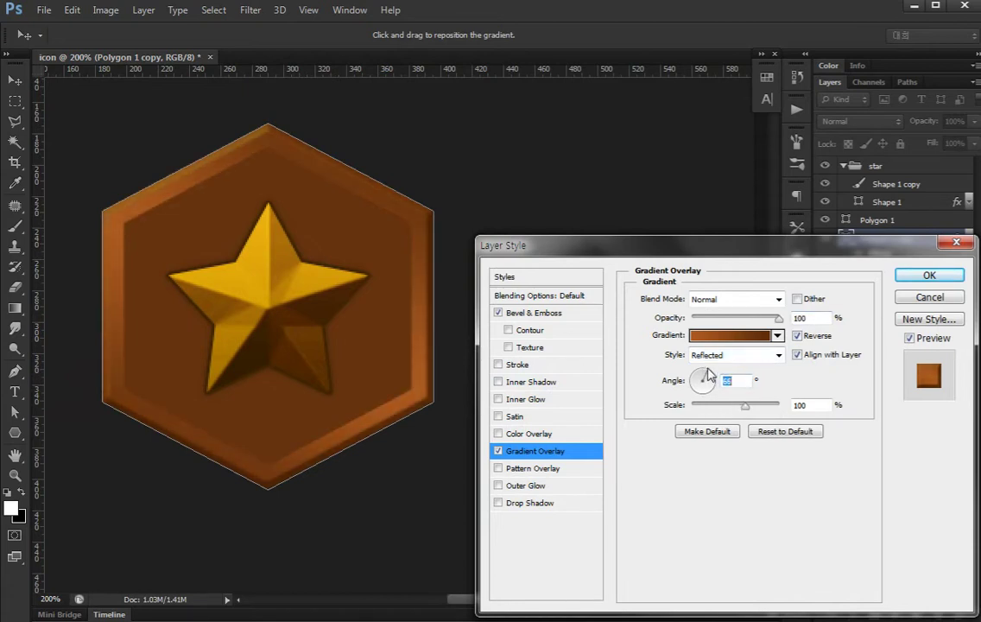
Lighten the gradient's end colour slightly and enable Inner Shadow
left_click(729, 337)
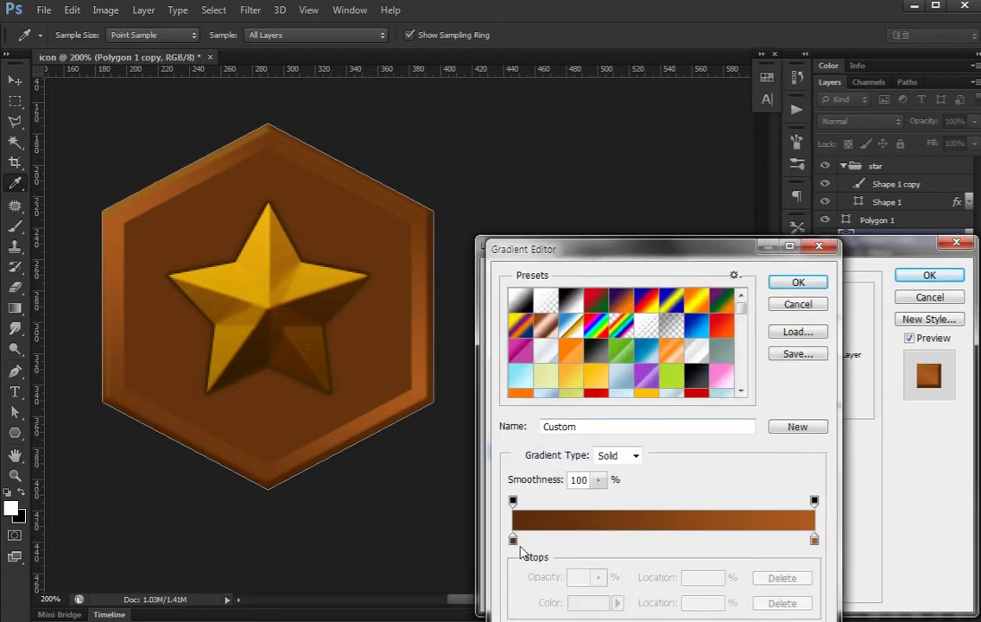
double_click(815, 538)
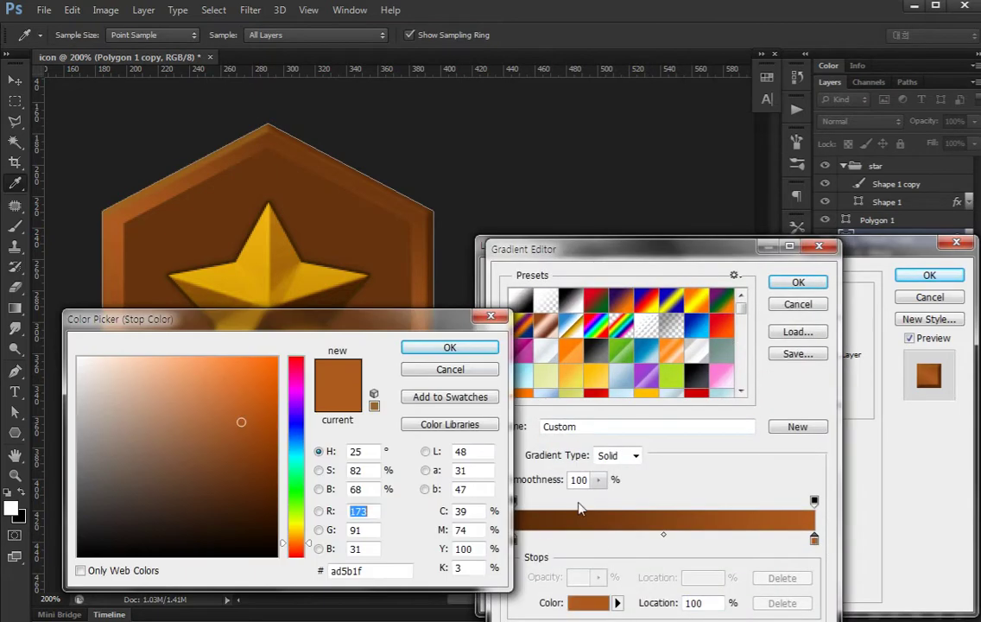
left_click(238, 415)
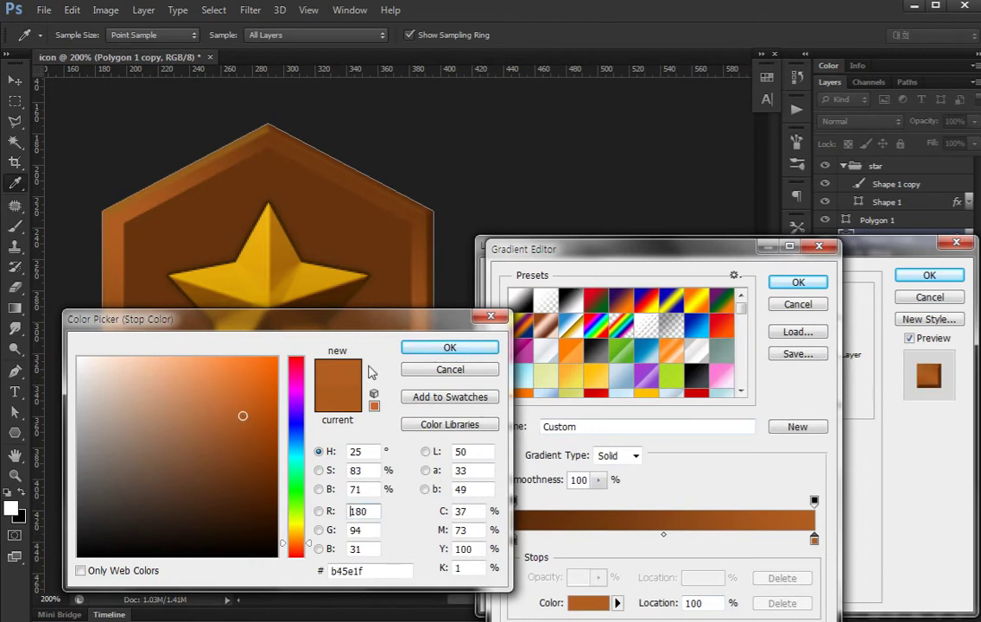
left_click(450, 347)
left_click(797, 284)
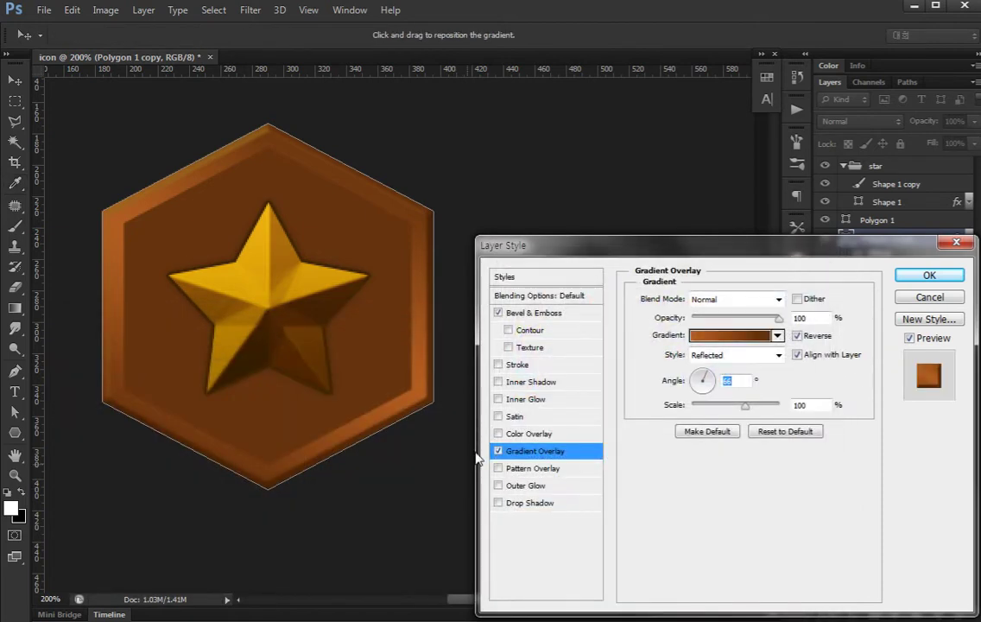
left_click(530, 381)
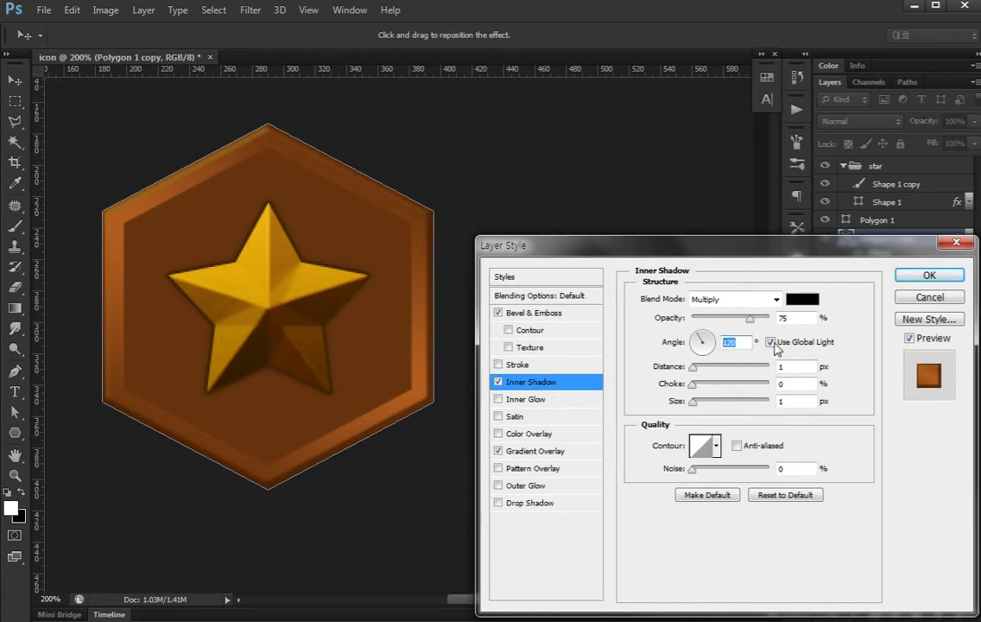
Set the inner shadow to a 90° angle without global light and 0 distance
left_click(770, 342)
double_click(730, 342)
type("90")
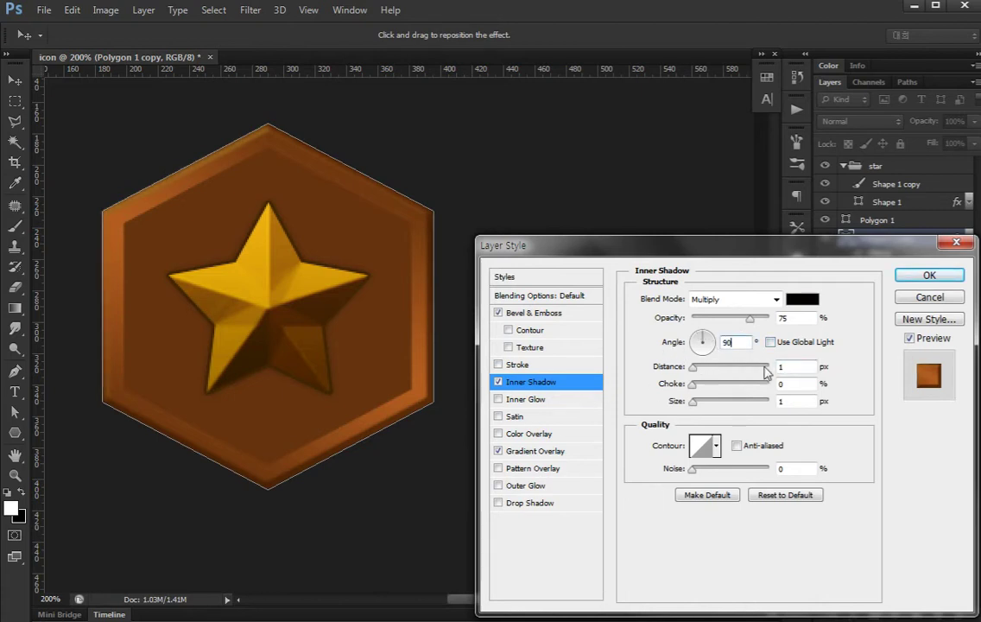
key("Down")
left_click(792, 385)
left_click_drag(708, 387, 773, 384)
Give the inner shadow 100% choke and a small 7 px size
key("Tab")
key("shift+Up")
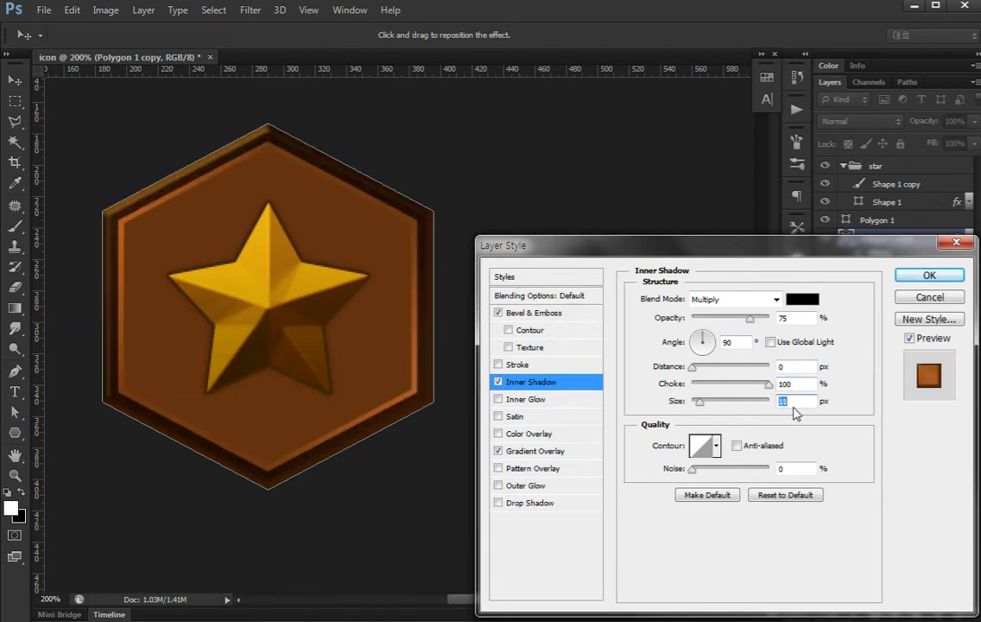
key("shift+Down")
key("Up")
key("Up")
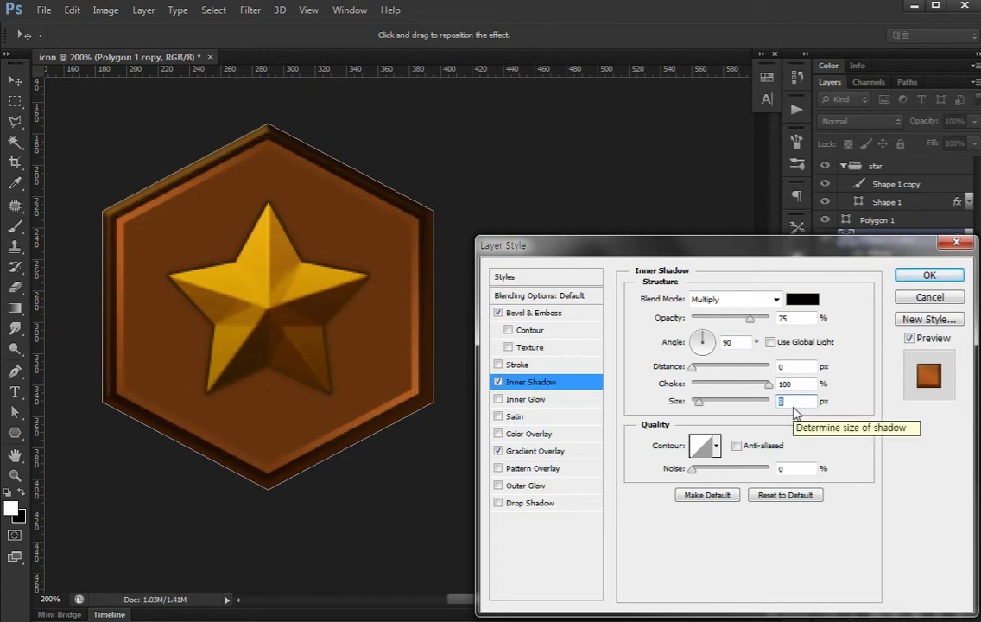
left_click_drag(767, 386, 760, 388)
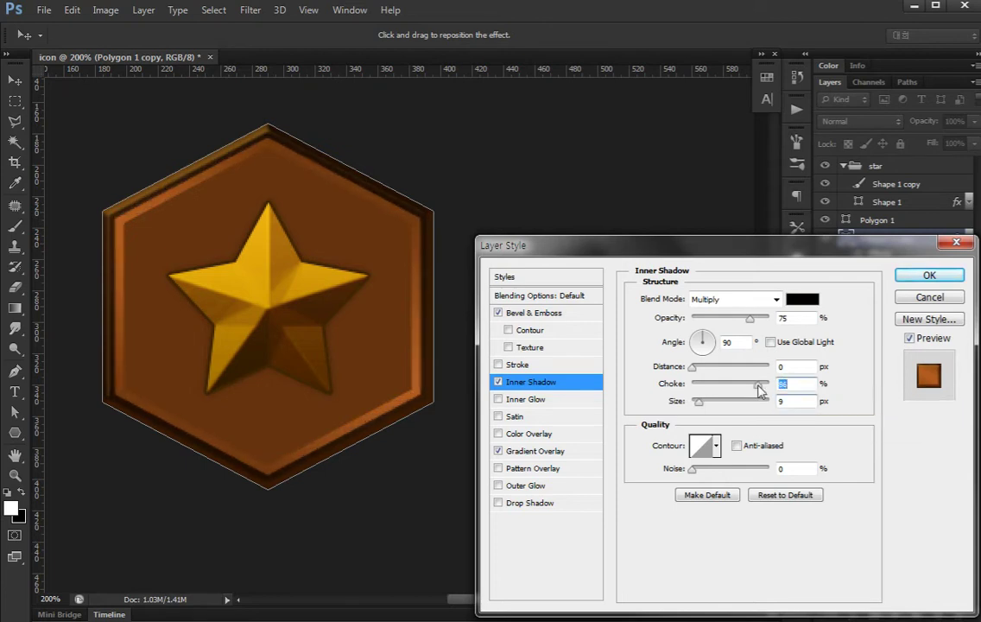
type("100")
left_click(805, 401)
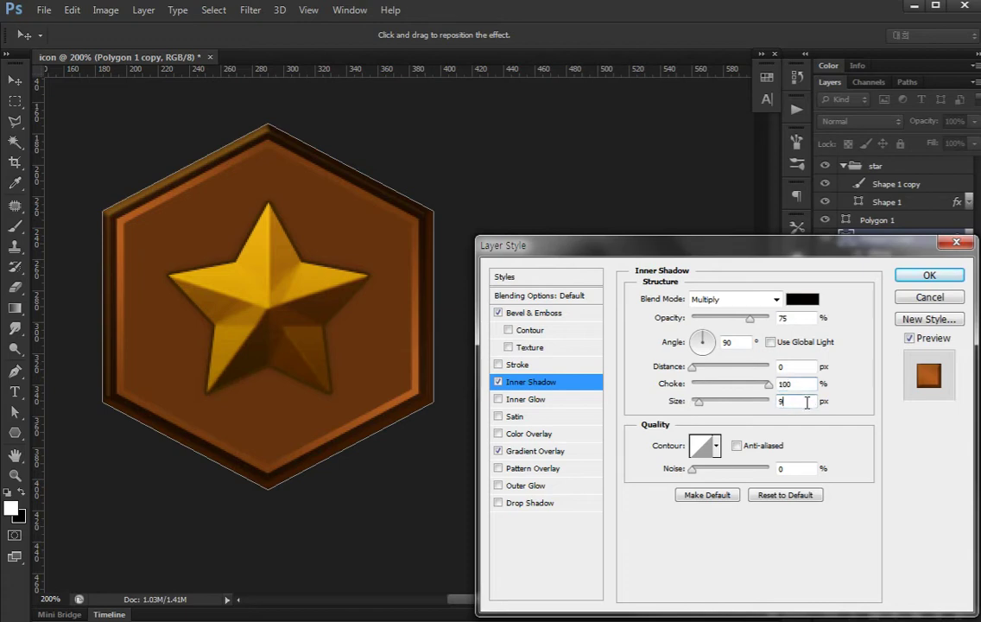
type("1")
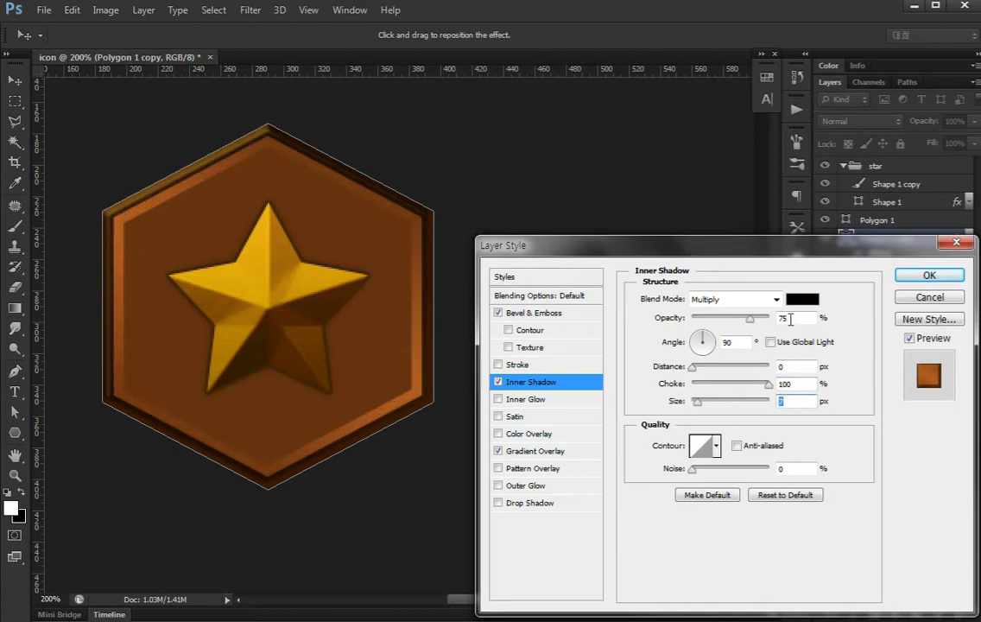
left_click(801, 298)
Try a gold-orange inner shadow colour and switch its blend mode to Normal
left_click(296, 533)
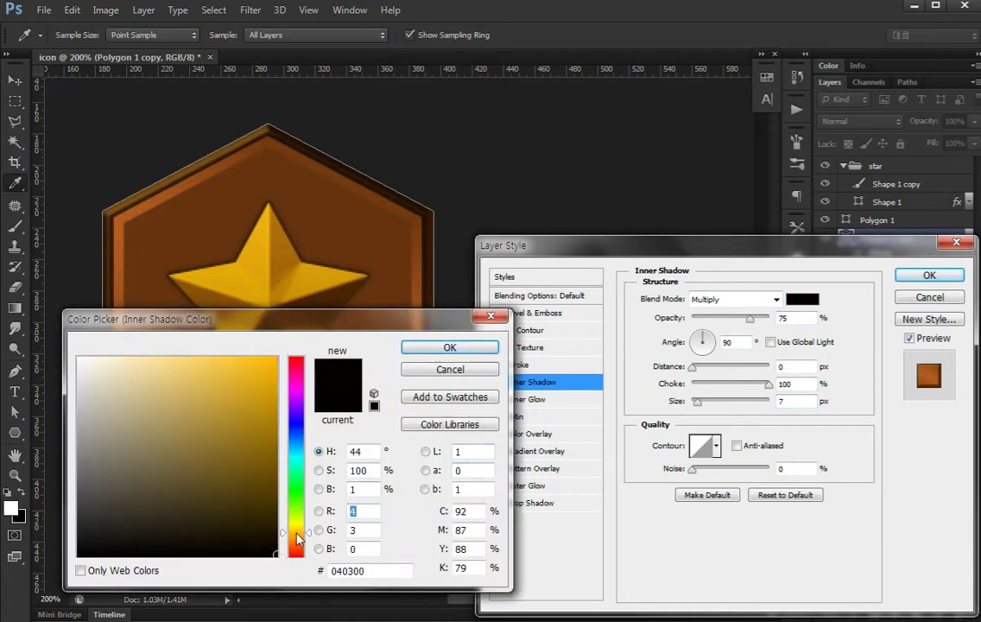
left_click(250, 259)
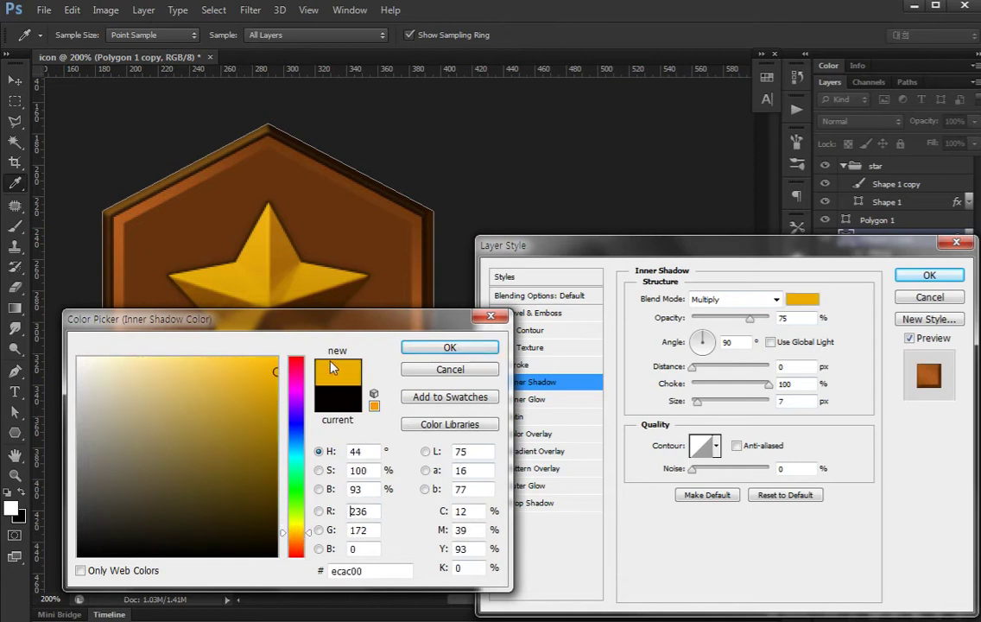
mouse_move(308, 537)
left_mouse_down()
mouse_move(300, 542)
mouse_move(300, 528)
mouse_move(300, 537)
left_mouse_up()
left_click(461, 349)
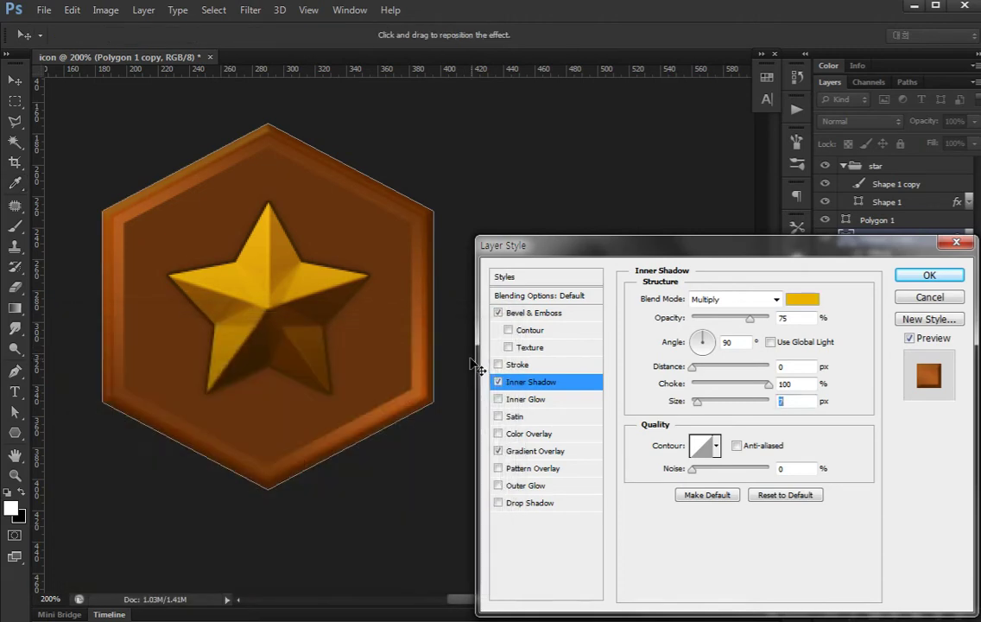
left_click(740, 298)
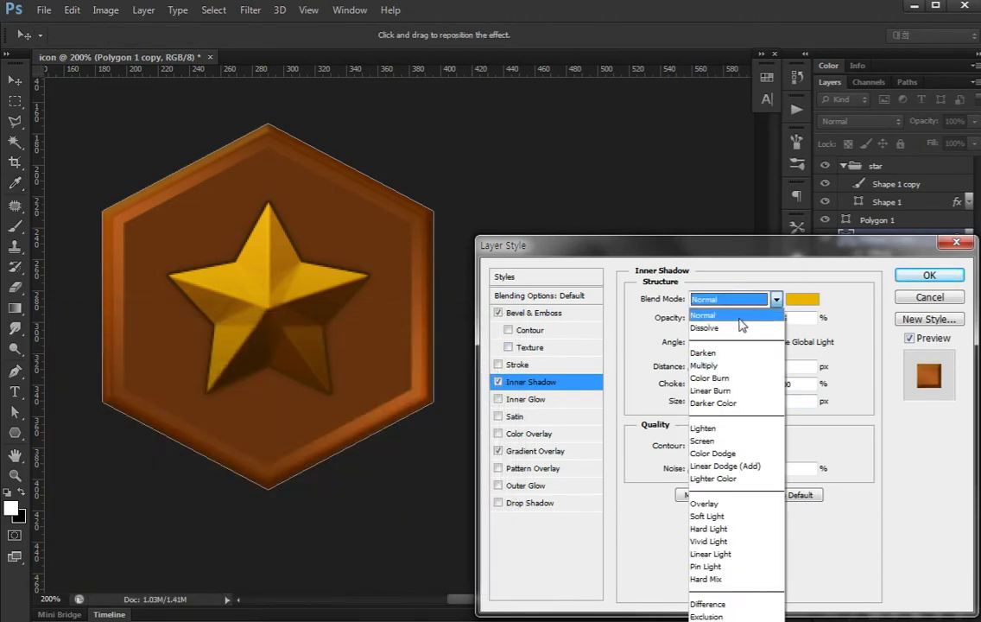
left_click(739, 319)
Recolour the inner shadow to dark reddish brown #7d2d01
left_click(802, 299)
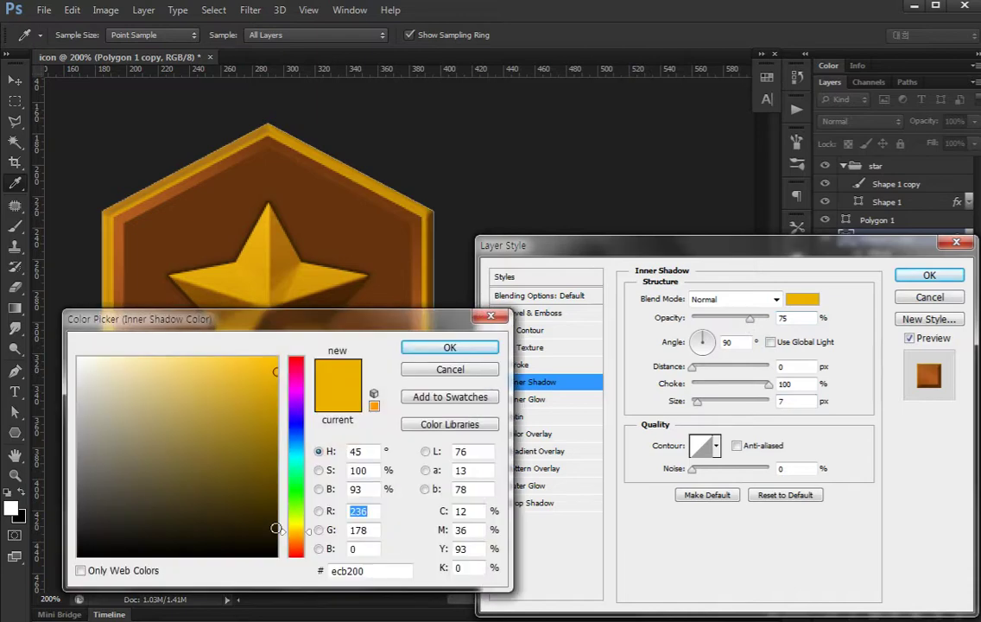
left_click_drag(295, 532, 295, 540)
mouse_move(269, 443)
left_mouse_down()
mouse_move(311, 444)
mouse_move(274, 408)
left_mouse_up()
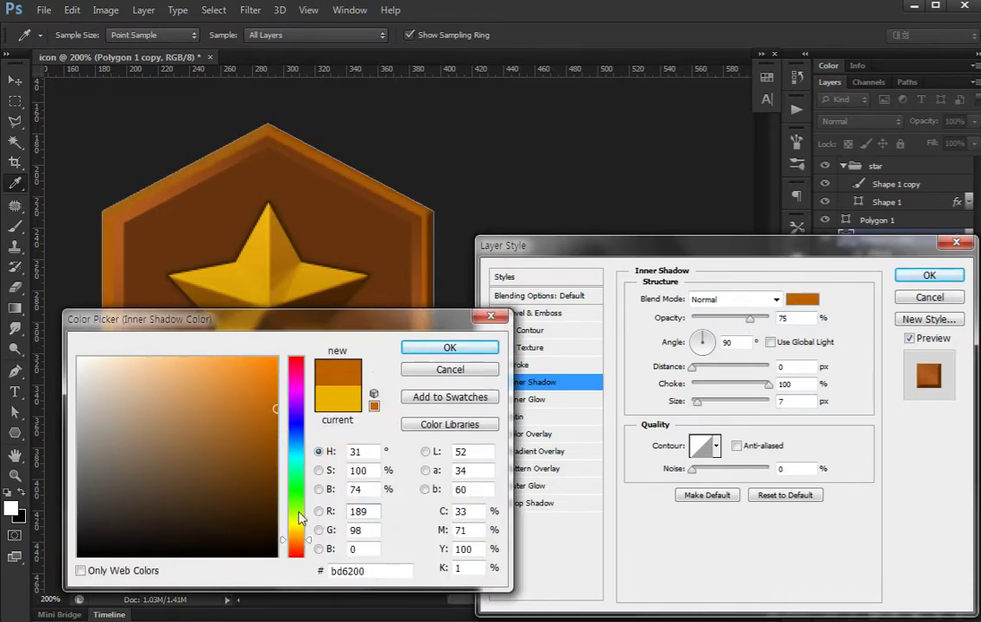
left_click_drag(304, 544, 304, 545)
left_click(258, 492)
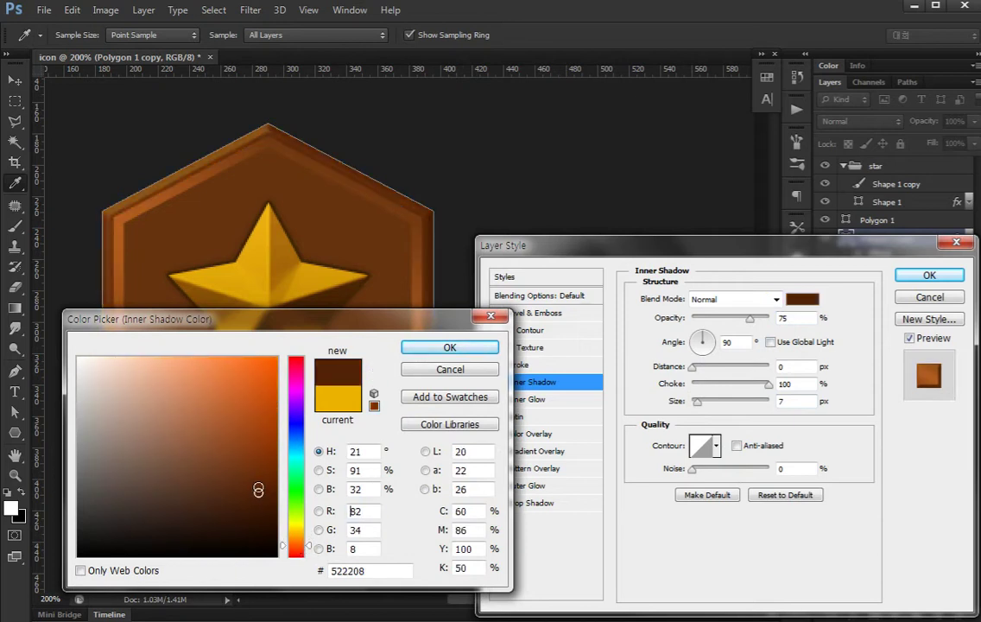
left_click_drag(262, 474, 269, 457)
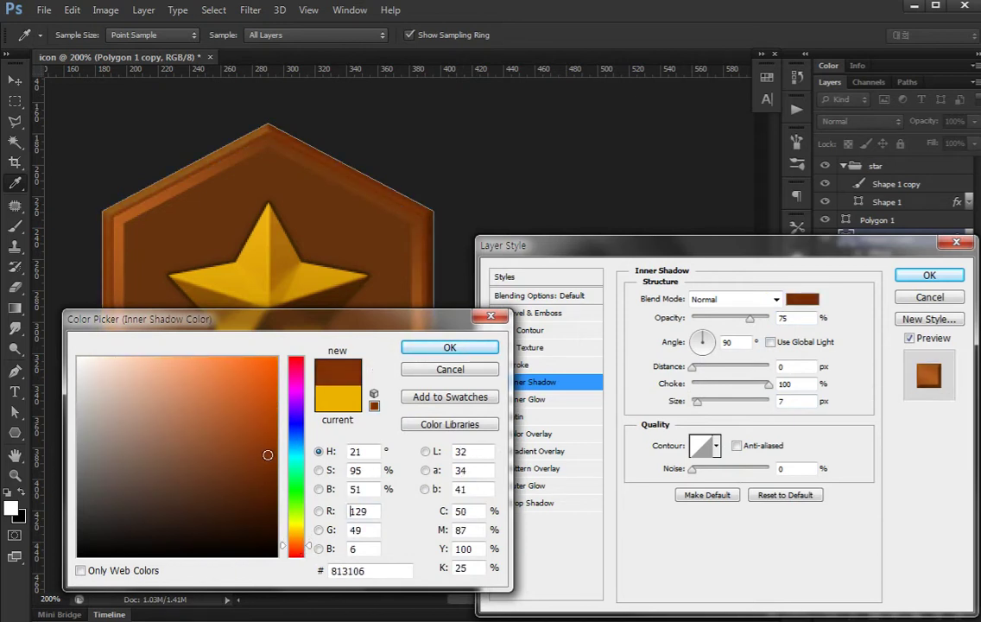
left_click(450, 347)
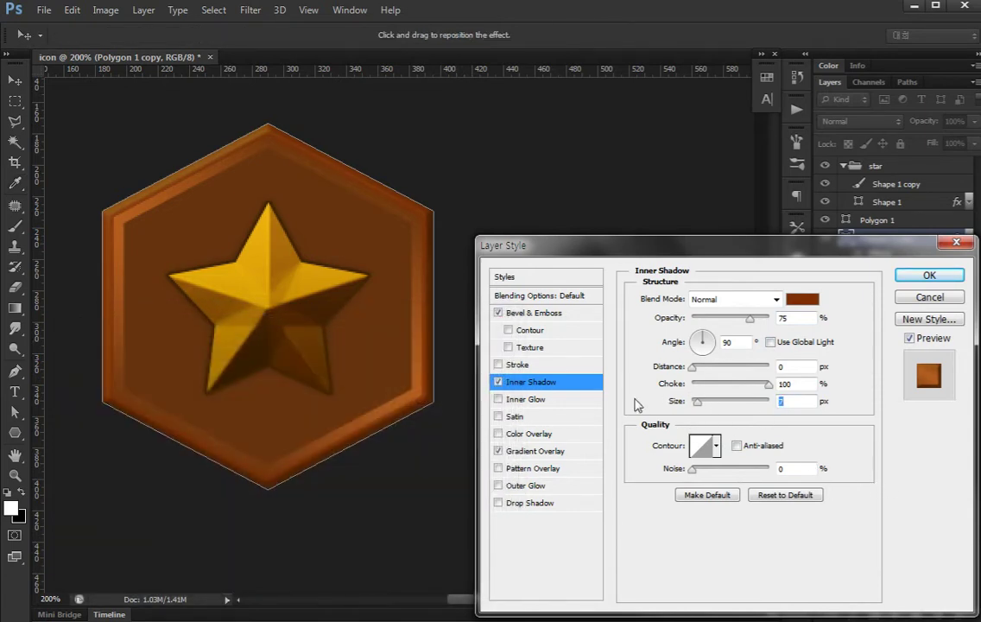
left_click(535, 451)
Warm the rim Gradient Overlay's right stop toward orange-brown
left_click(734, 337)
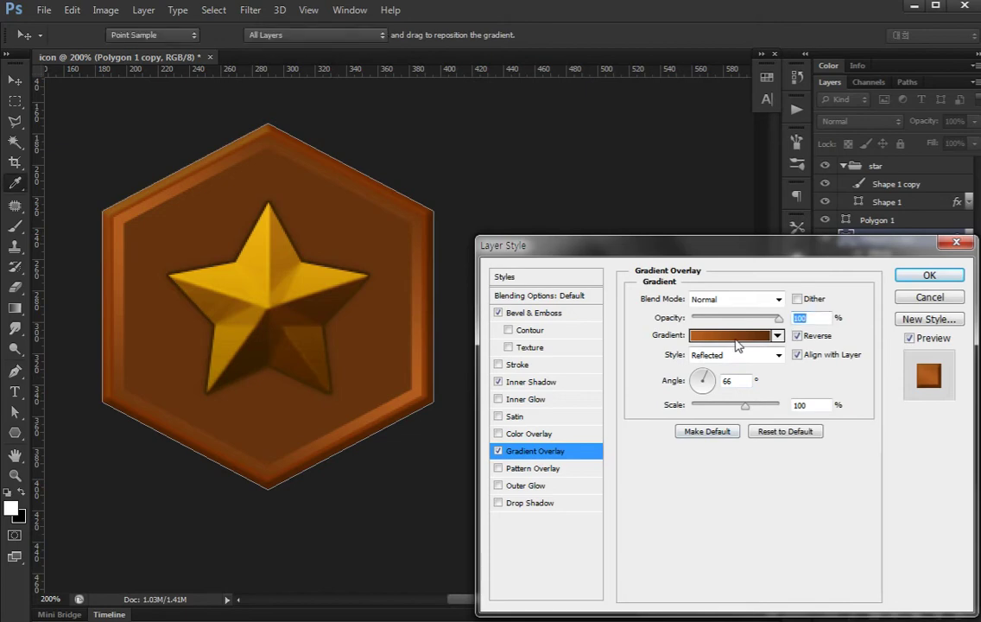
double_click(813, 539)
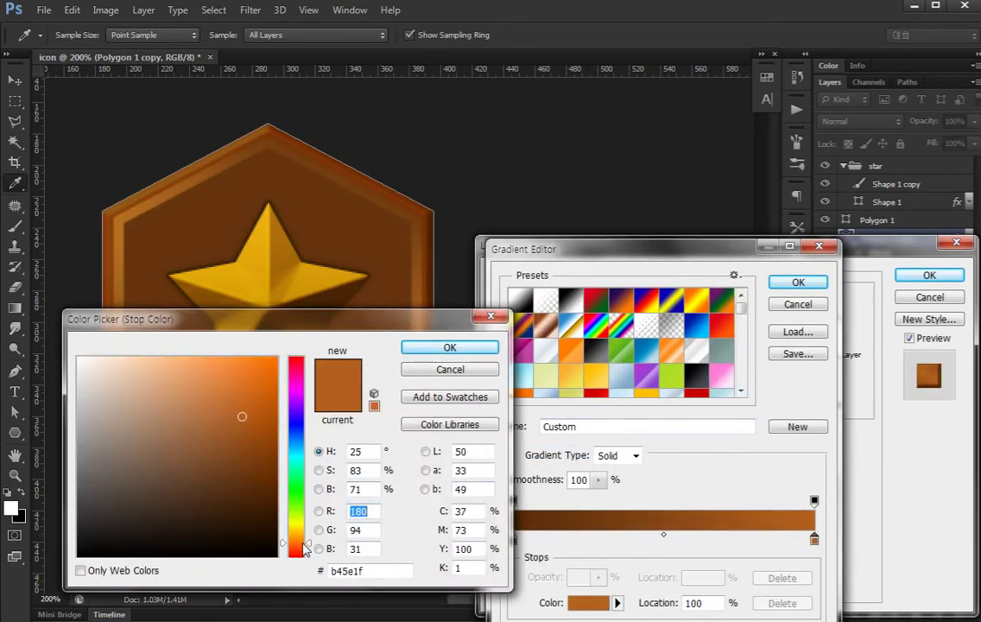
left_click_drag(299, 541, 303, 538)
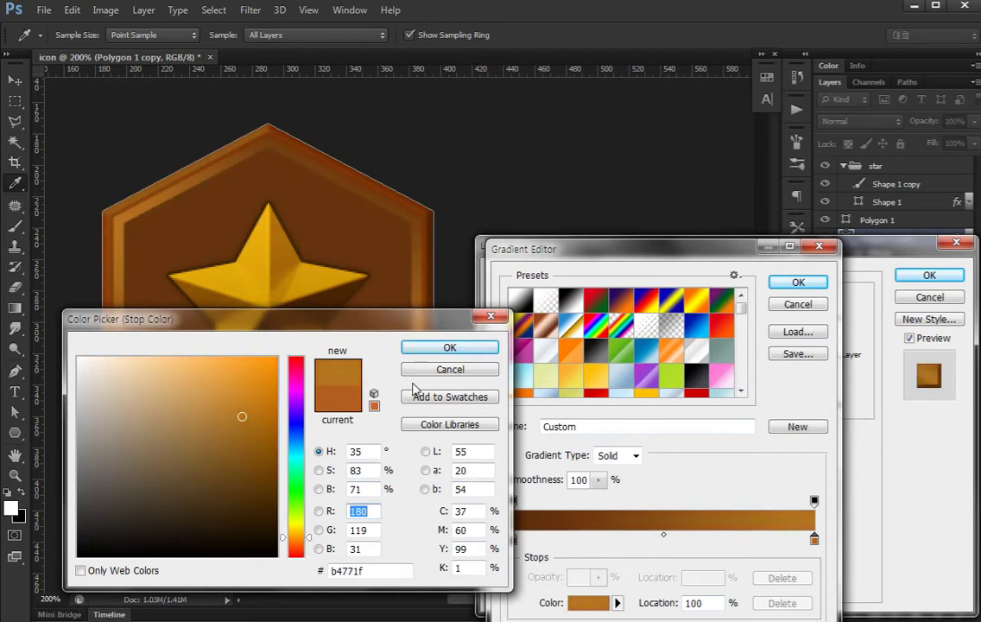
left_click(450, 346)
left_click(798, 281)
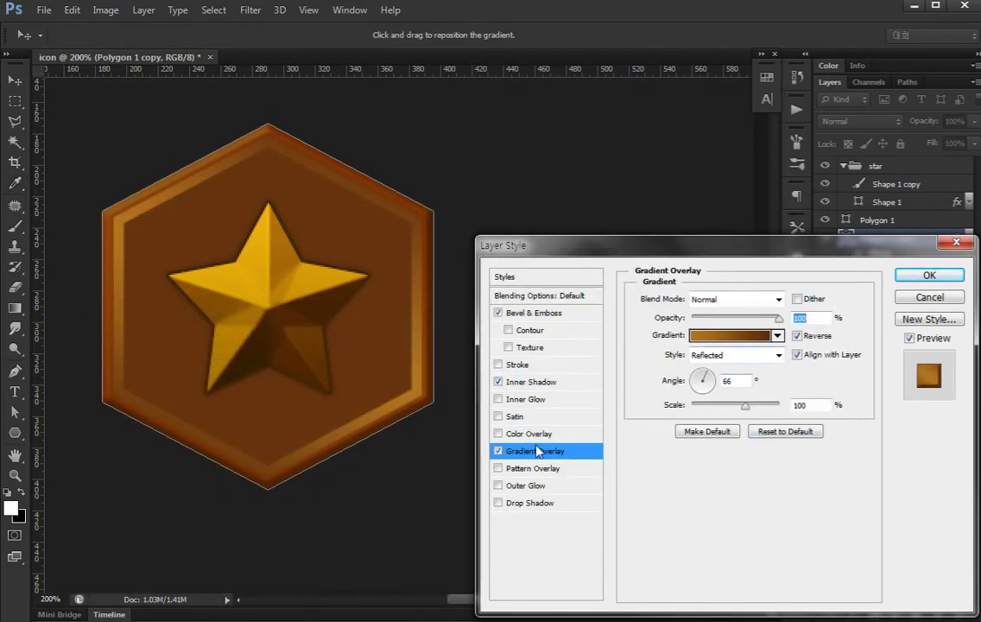
Set the rim's Bevel & Emboss highlight colour to gold and apply the effects
left_click(534, 312)
left_click(808, 505)
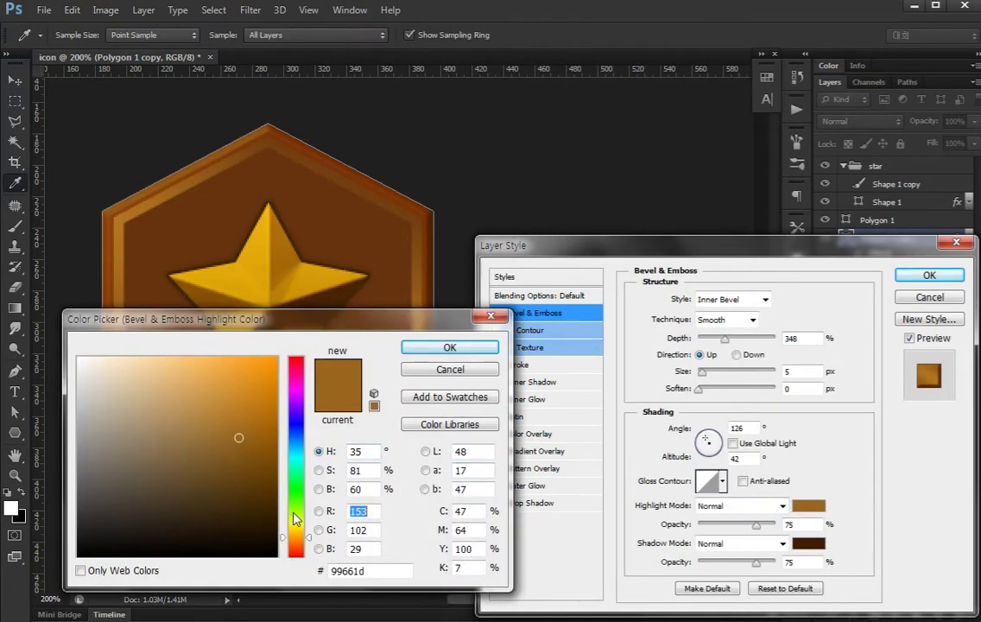
left_click_drag(293, 514, 296, 539)
left_click_drag(238, 429, 247, 411)
left_click_drag(304, 540, 304, 540)
left_click(450, 347)
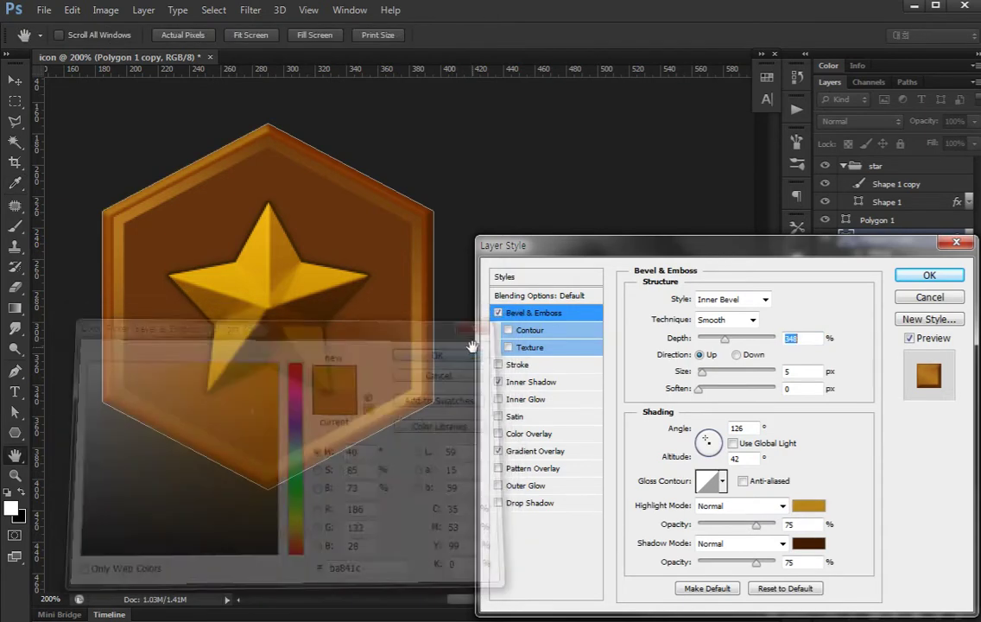
left_click(911, 275)
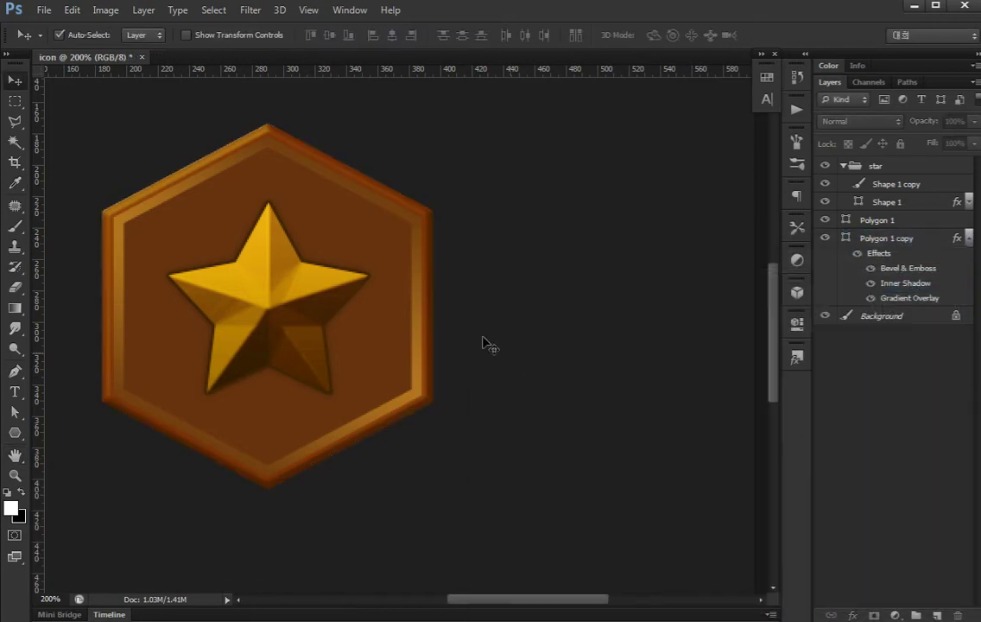
Add a Stroke effect to the inner hexagon layer Polygon 1
scroll(396, 302, "left", 2)
scroll(402, 337, "left", 1)
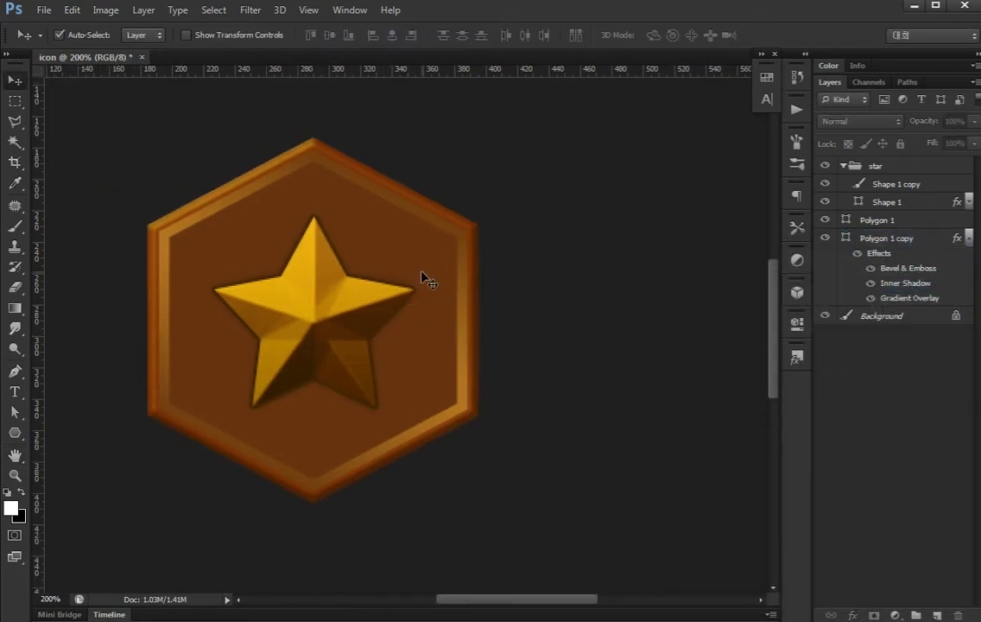
left_click(445, 278)
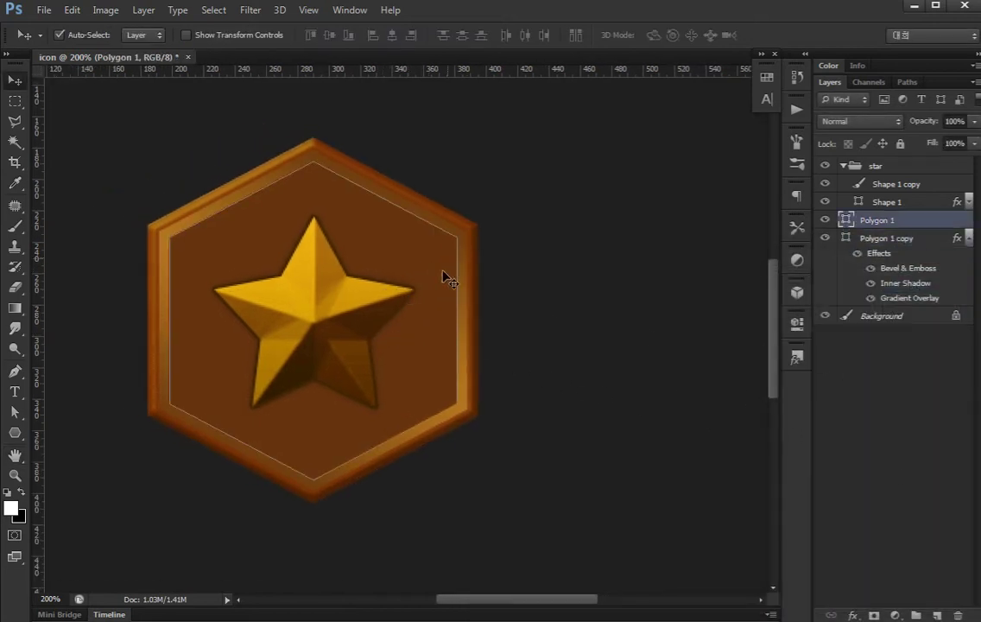
double_click(911, 223)
left_click(510, 365)
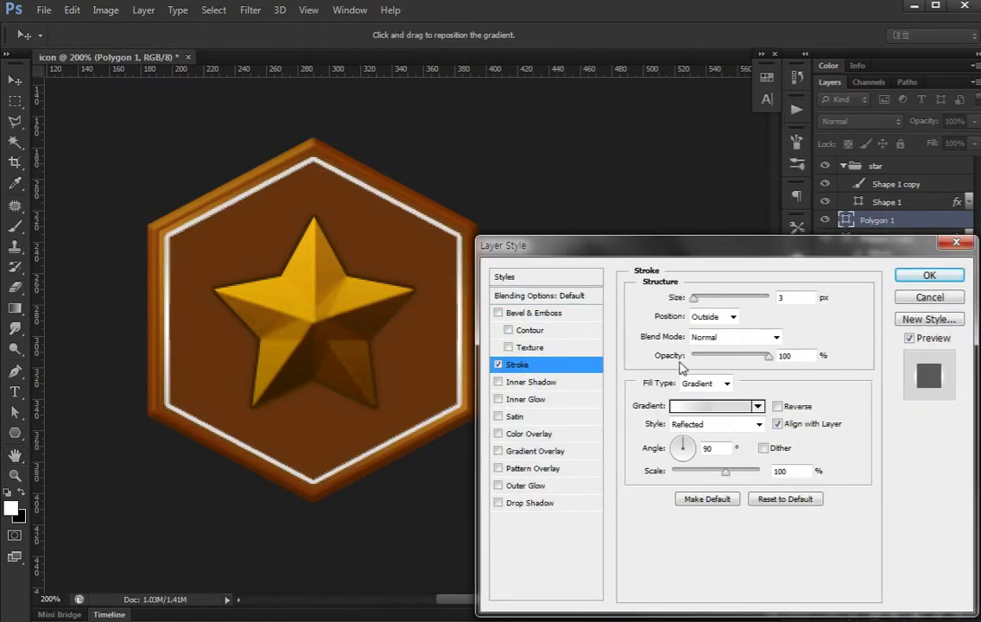
Make Polygon 1's stroke 1 px solid dark brown and enable Gradient Overlay
double_click(792, 297)
type("1")
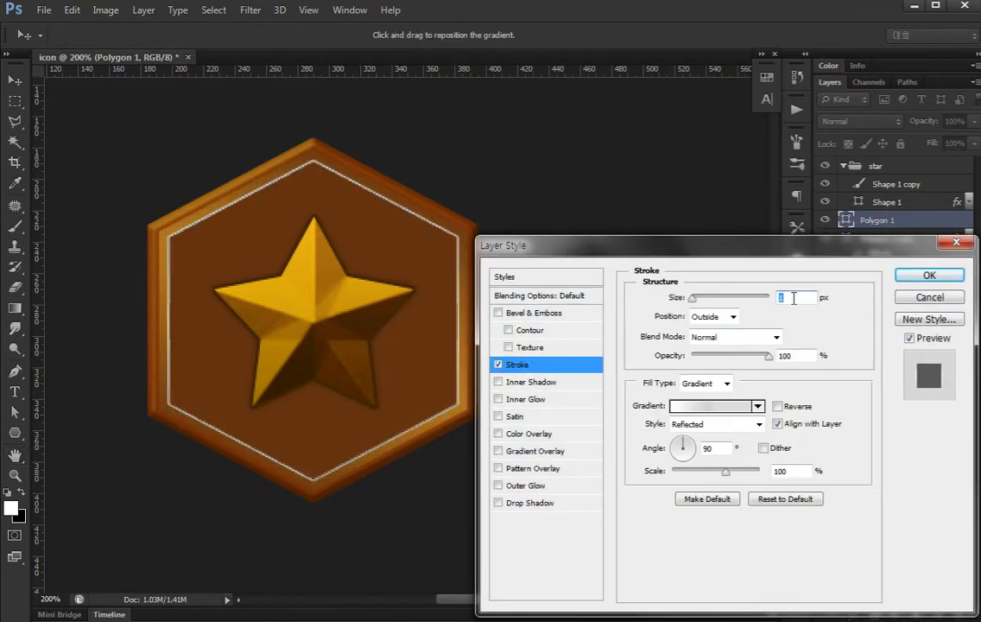
left_click(704, 383)
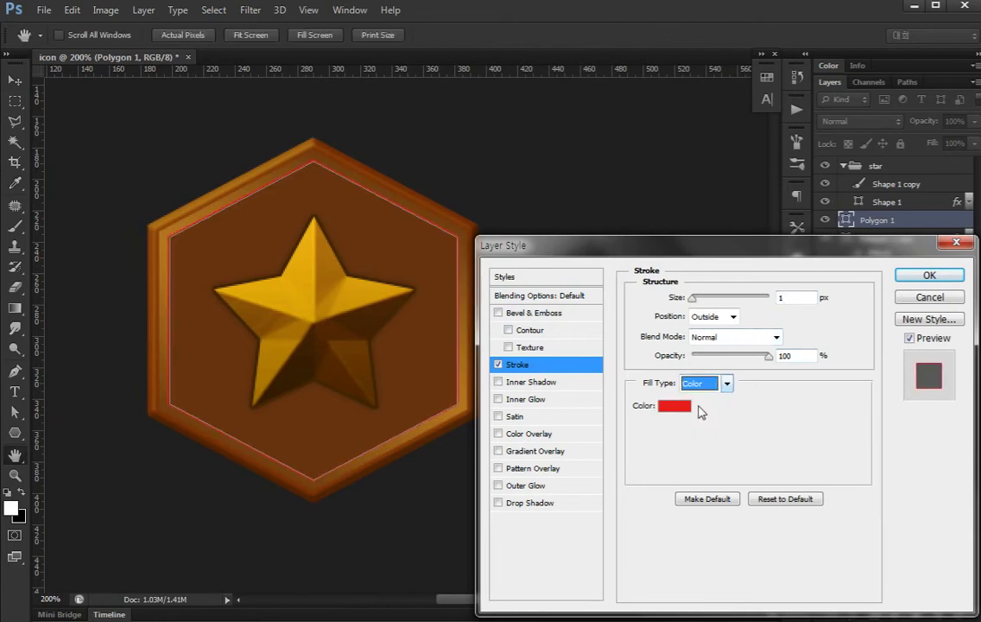
left_click(672, 407)
left_click(292, 538)
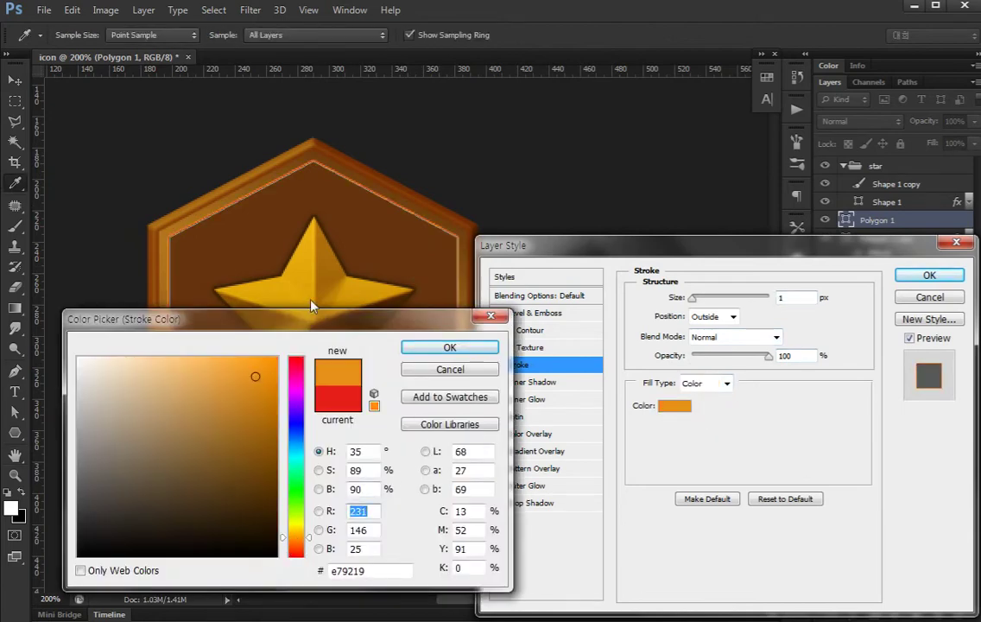
left_click(283, 221)
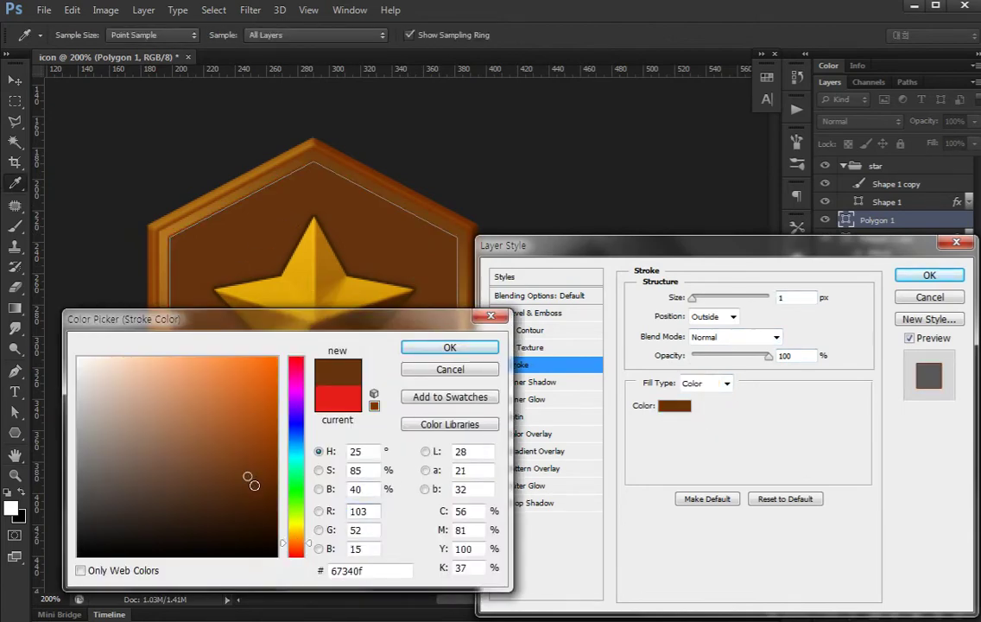
left_click_drag(253, 485, 265, 495)
left_click(449, 346)
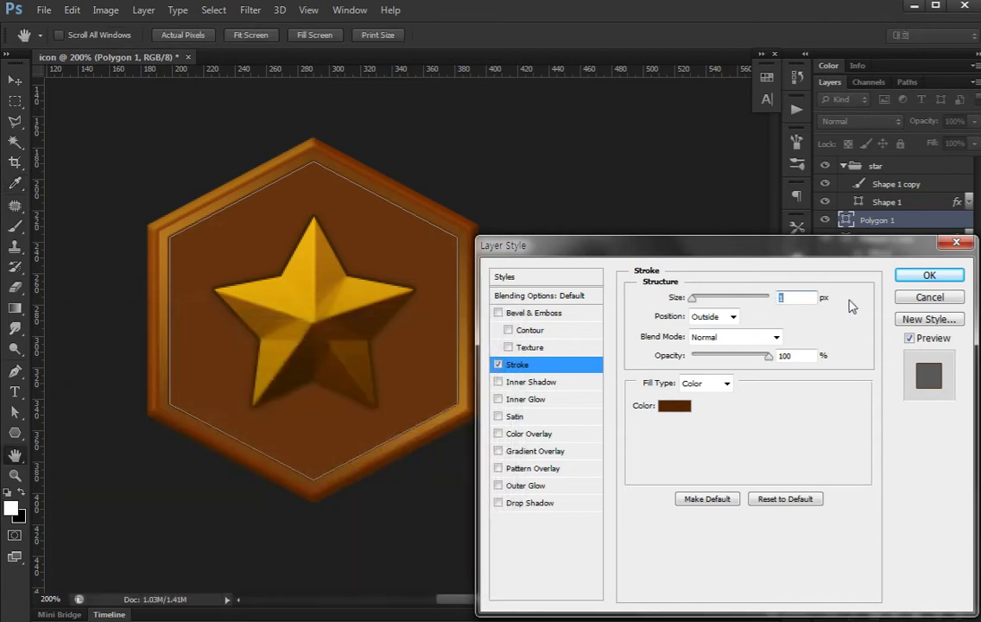
left_click(498, 451)
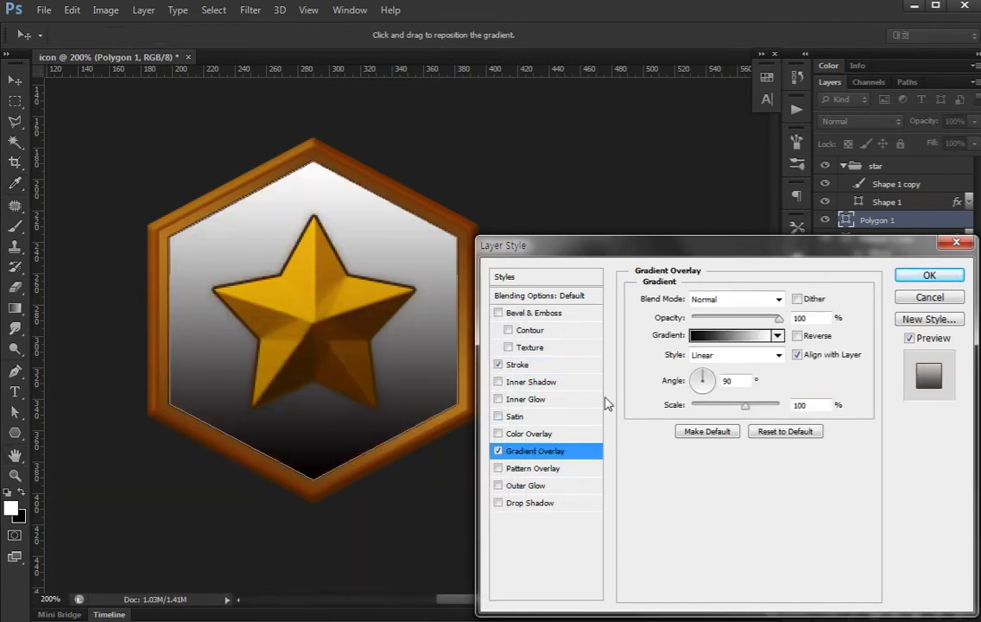
Recolour the overlay gradient's left stop to a redder brown and add another brown stop
left_click(704, 331)
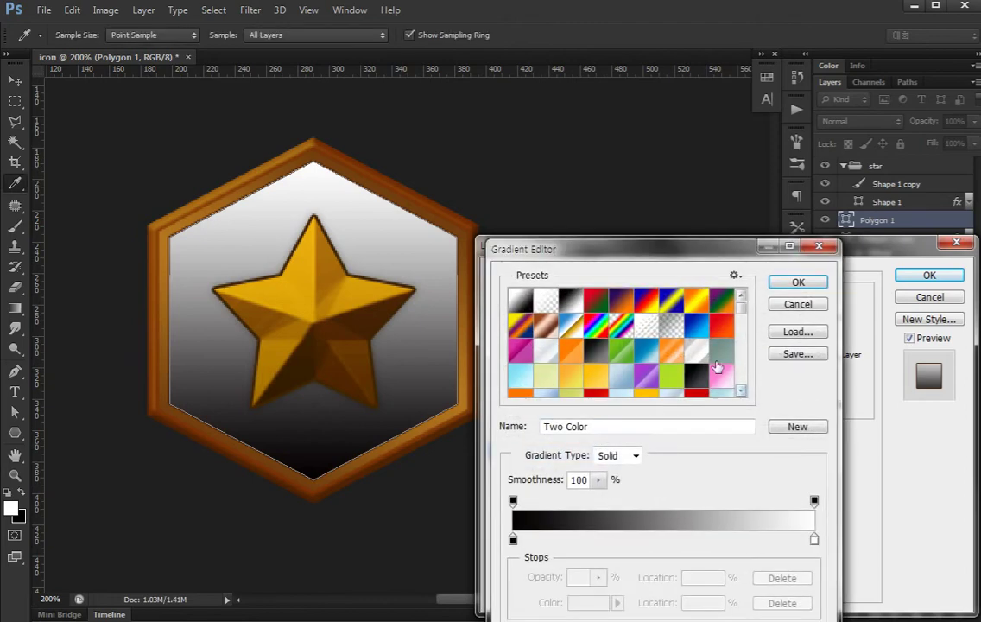
double_click(514, 539)
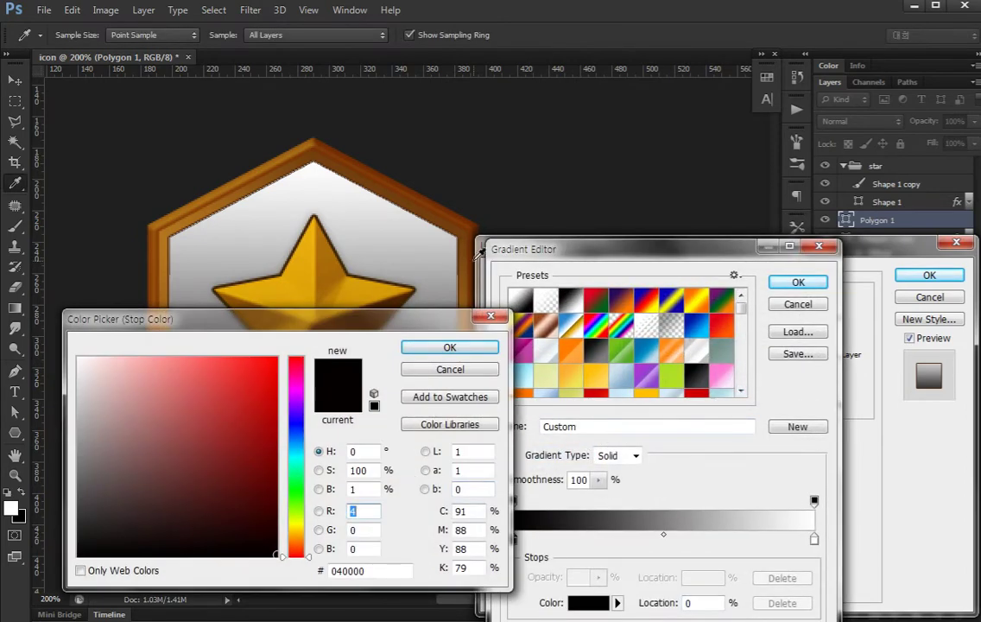
left_click(447, 219)
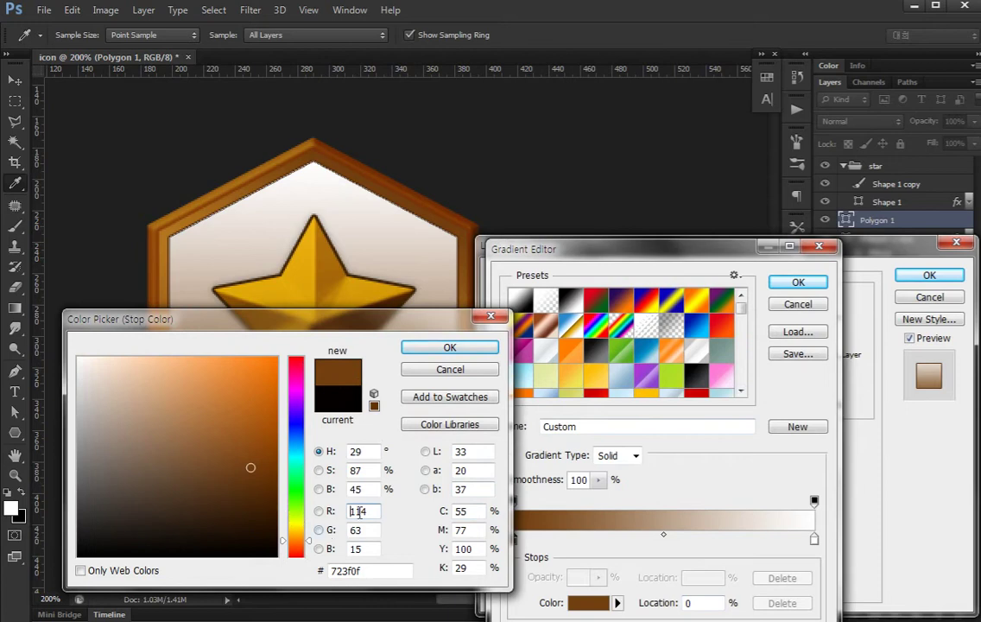
left_click(296, 547)
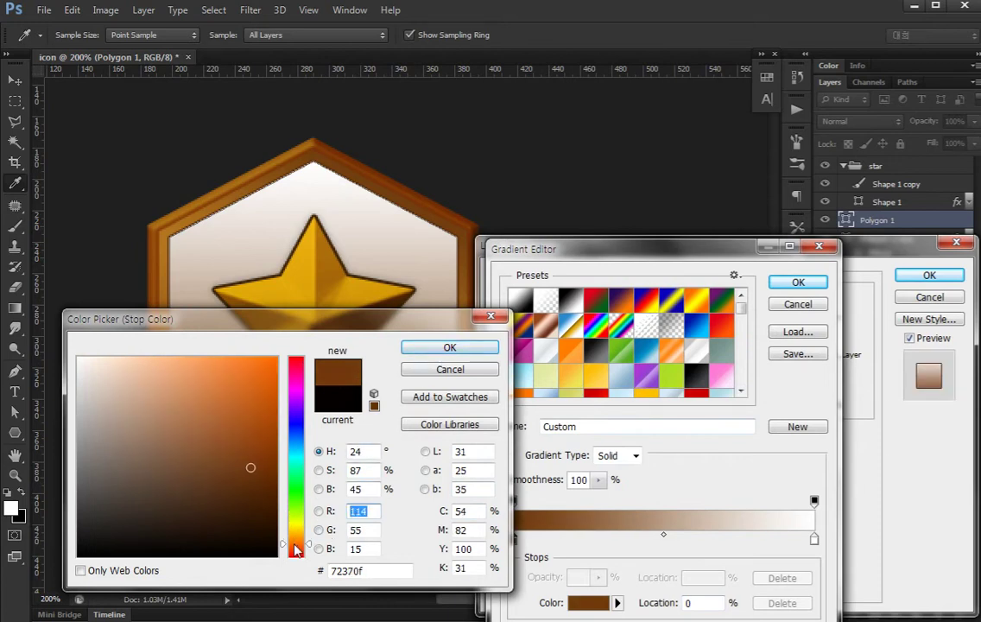
left_click(449, 348)
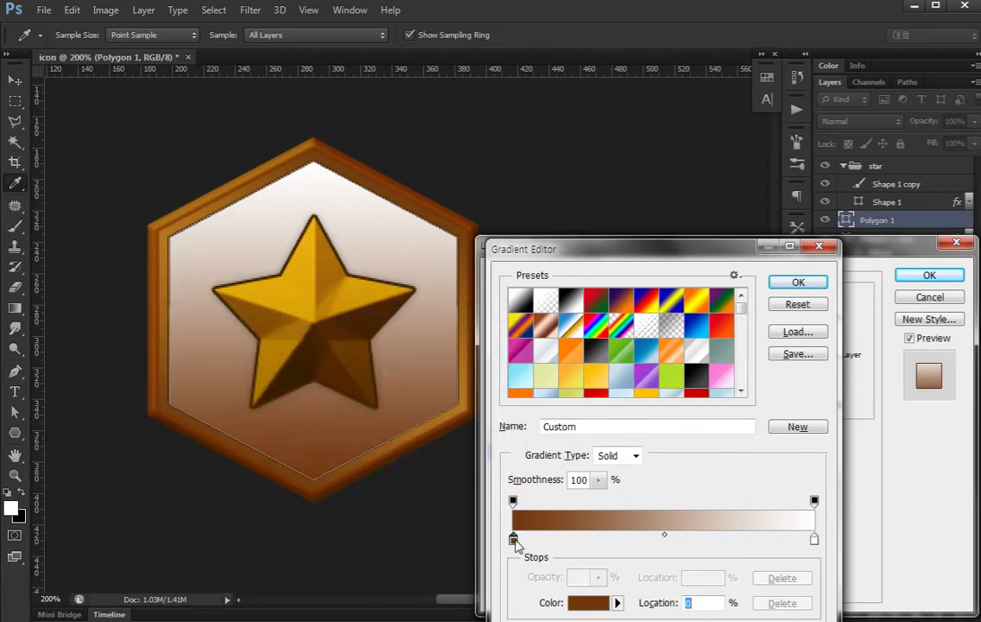
left_click_drag(513, 538, 714, 540)
left_click_drag(813, 538, 812, 574)
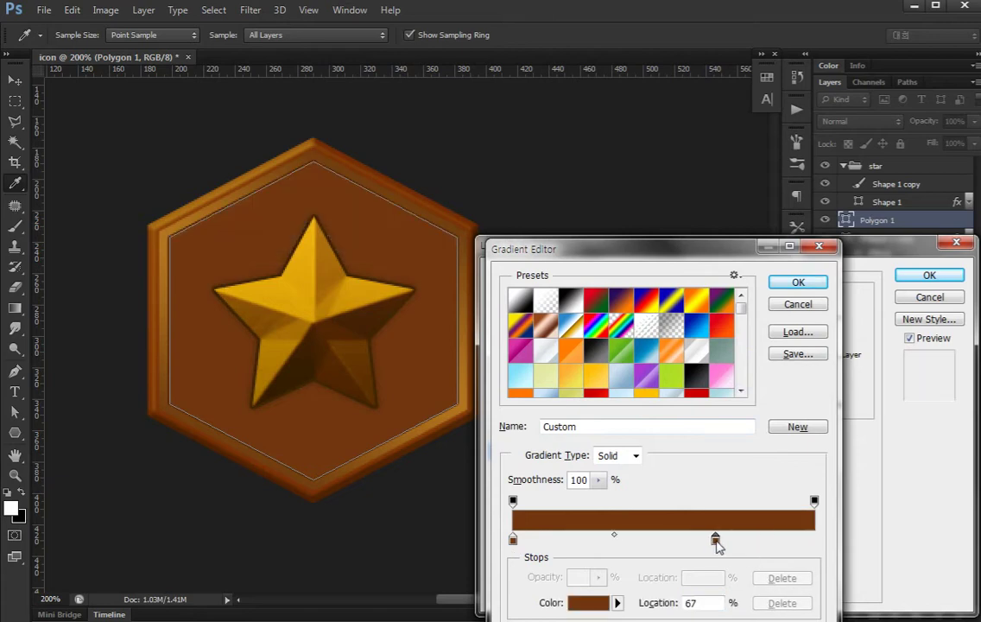
Add a lighter, warmer brown stop at 49% in the middle of the gradient
left_click_drag(713, 539, 820, 544)
left_click(759, 539)
left_click_drag(759, 540, 662, 543)
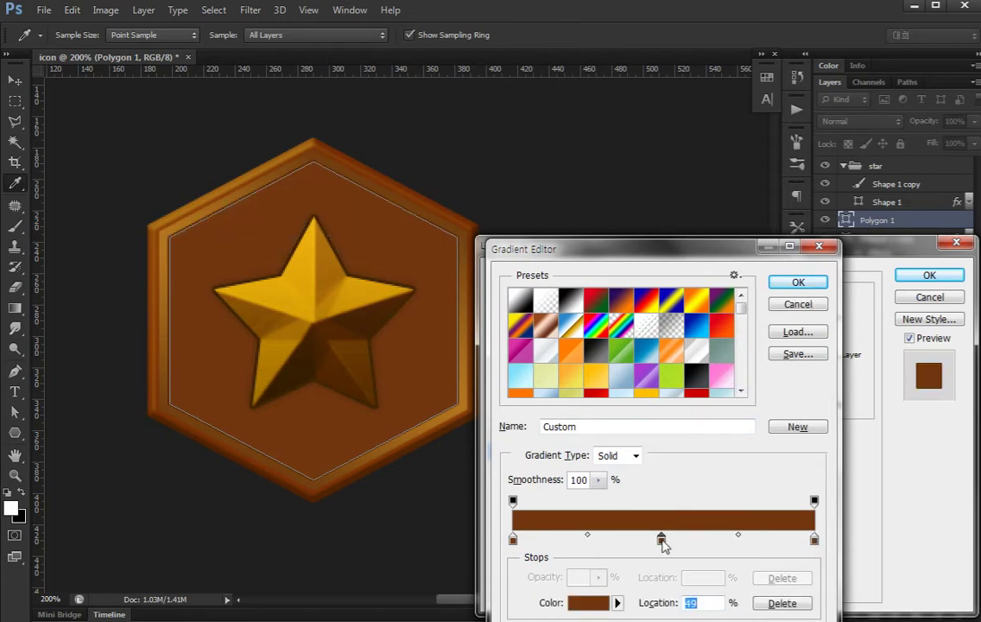
double_click(661, 539)
left_click_drag(242, 451, 243, 450)
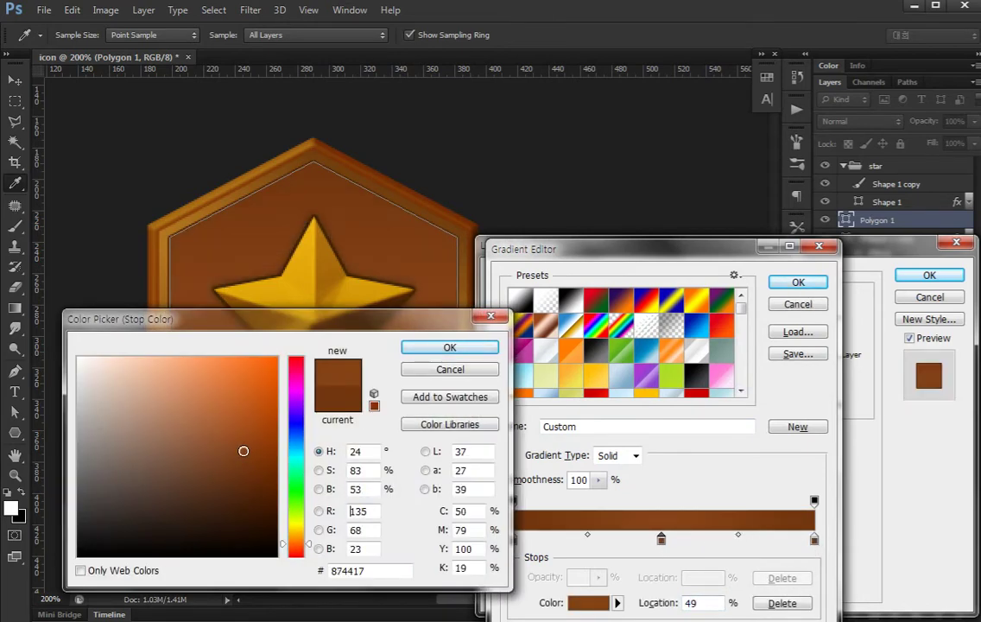
left_click_drag(289, 537, 290, 536)
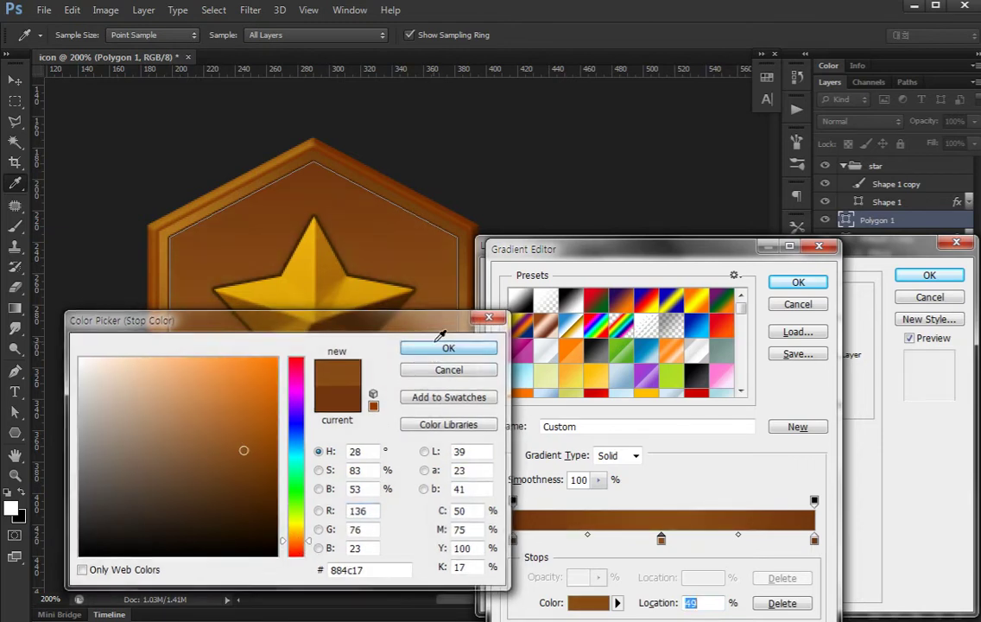
left_click(449, 346)
Add a second light brown middle stop, accept the gradient, and set Angle to 0
left_click(625, 540)
mouse_move(624, 540)
left_mouse_down()
mouse_move(670, 543)
mouse_move(653, 540)
left_mouse_up()
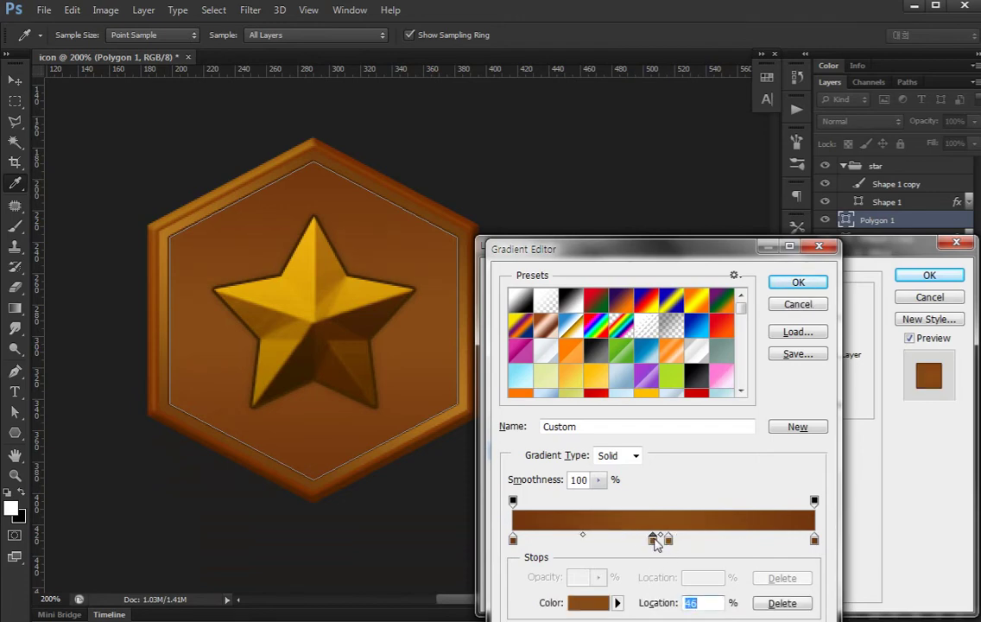
double_click(652, 539)
left_click_drag(242, 448, 236, 434)
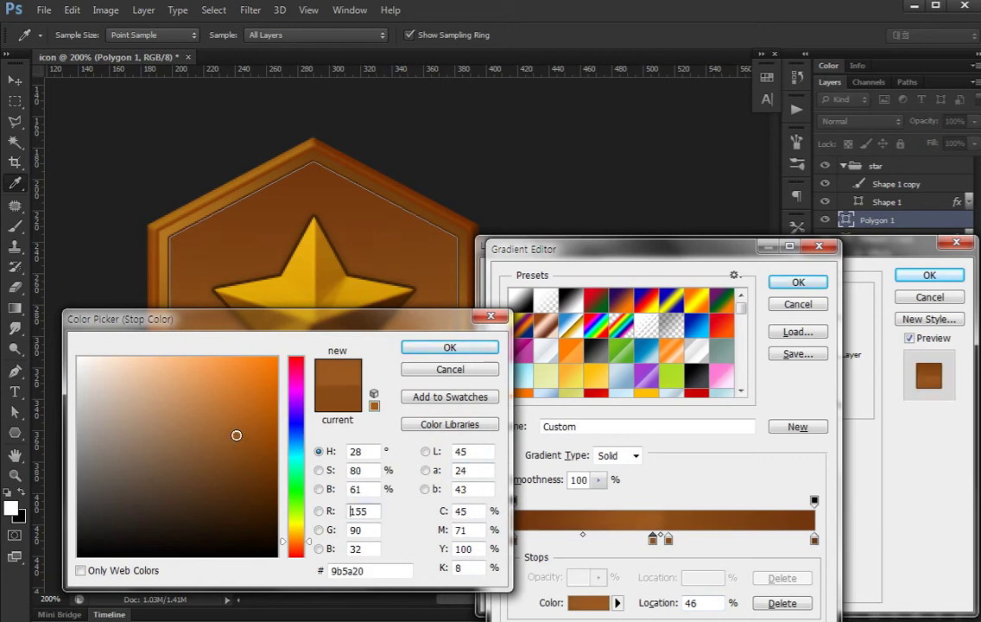
left_click(482, 346)
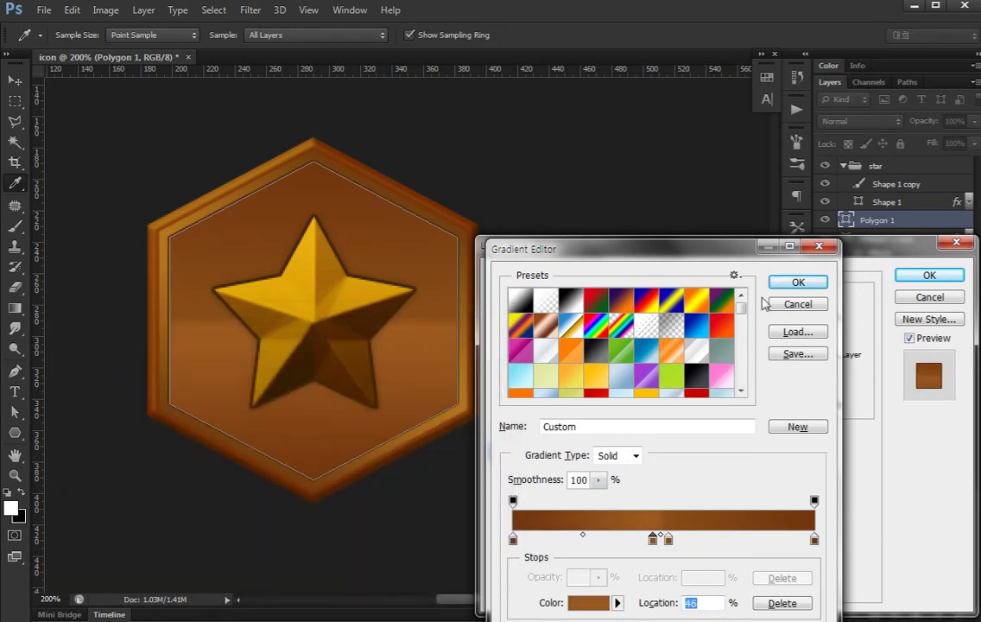
left_click(799, 282)
double_click(738, 380)
type("0")
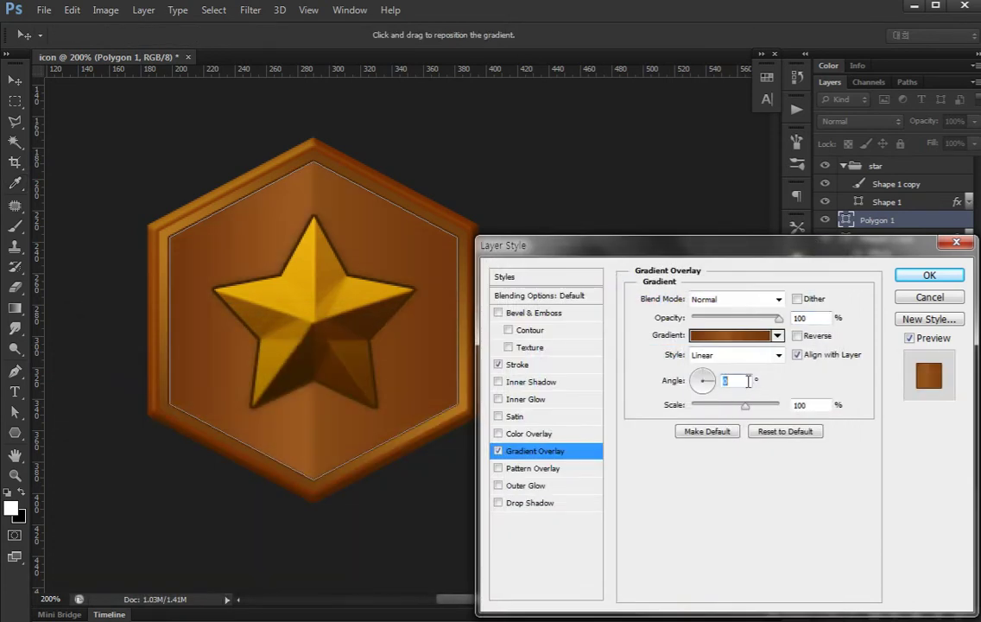
Move a middle stop to 48% and darken the gradient's right-end brown
left_click(726, 337)
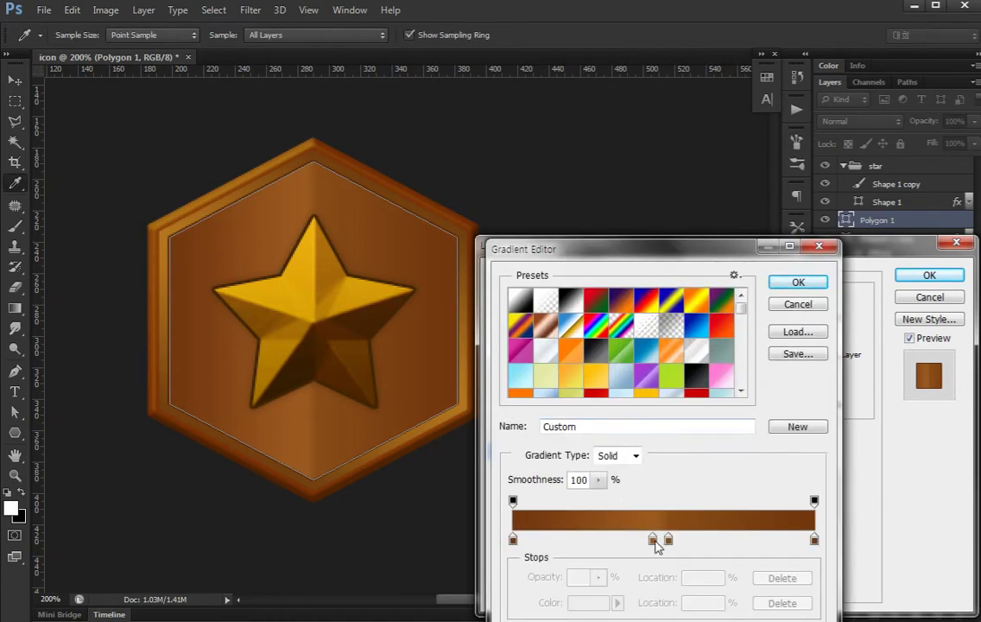
left_click_drag(654, 539, 657, 541)
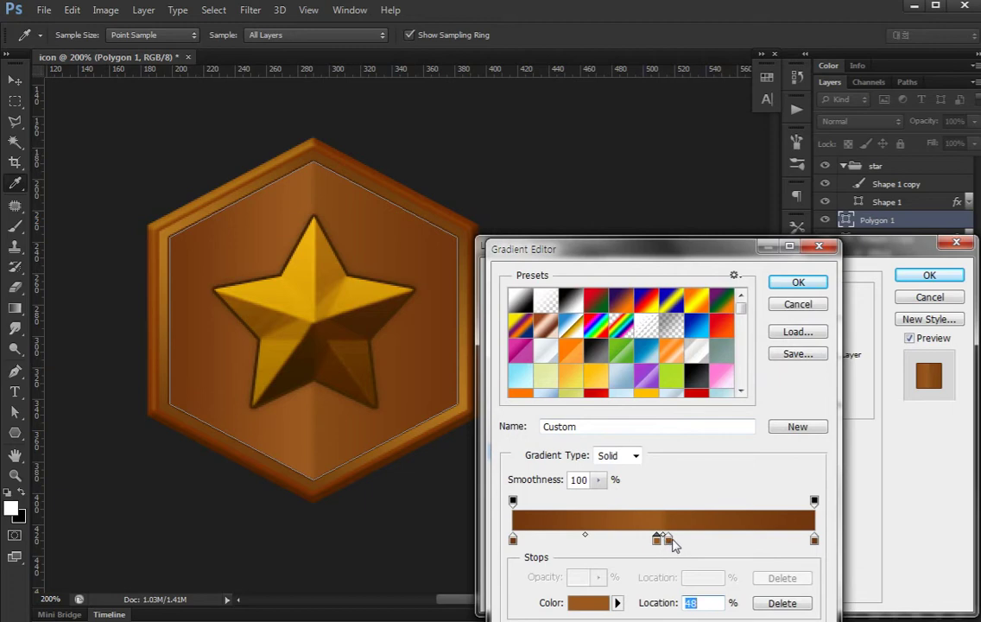
left_click(669, 540)
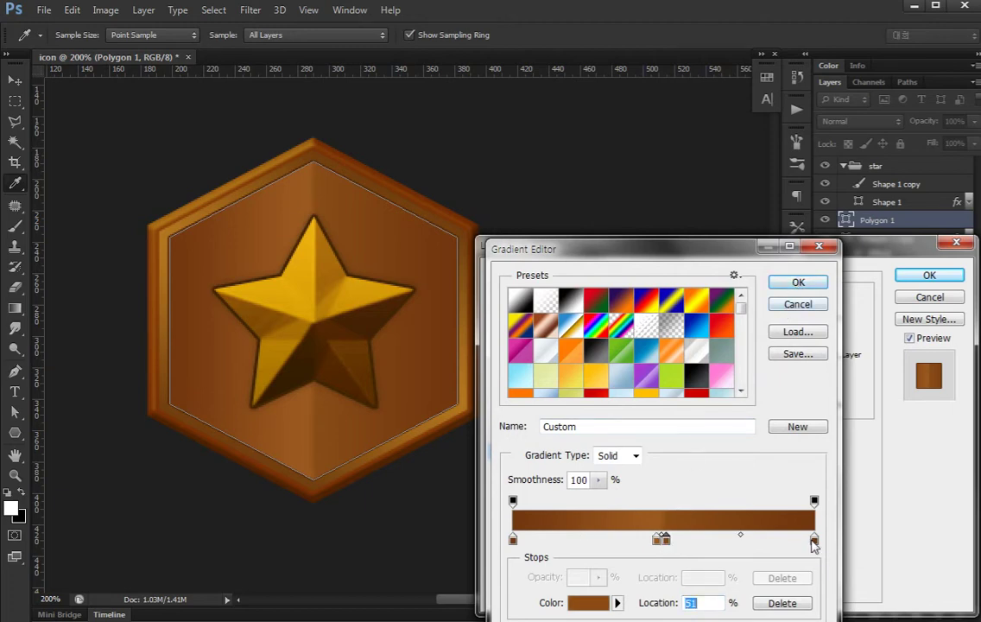
double_click(813, 540)
left_click(263, 478)
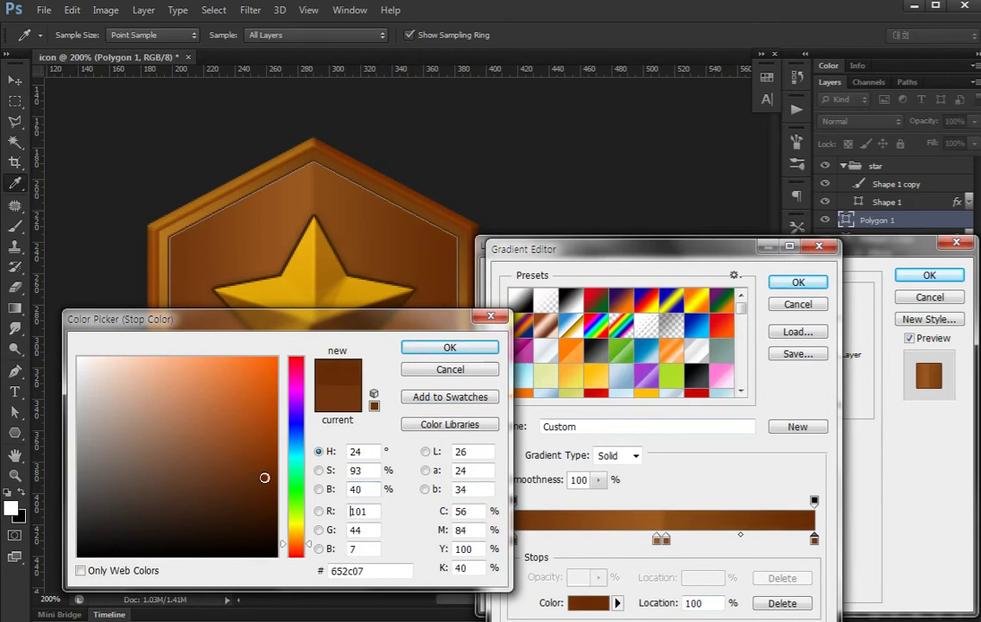
left_click(447, 347)
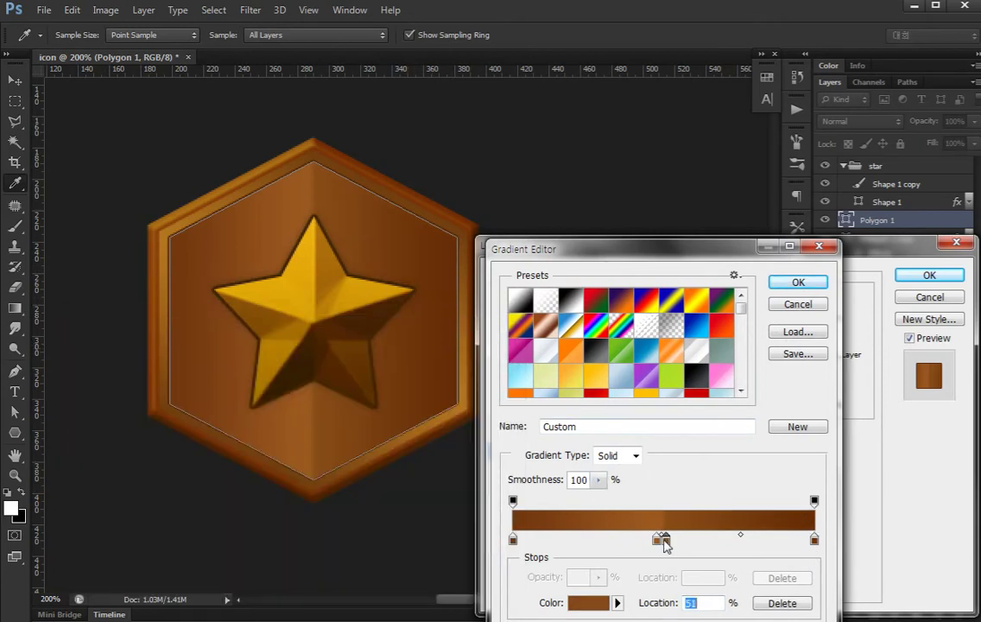
Adjust the 51% middle stop's brown and lighten the 48% stop
double_click(661, 541)
left_click_drag(248, 449, 258, 451)
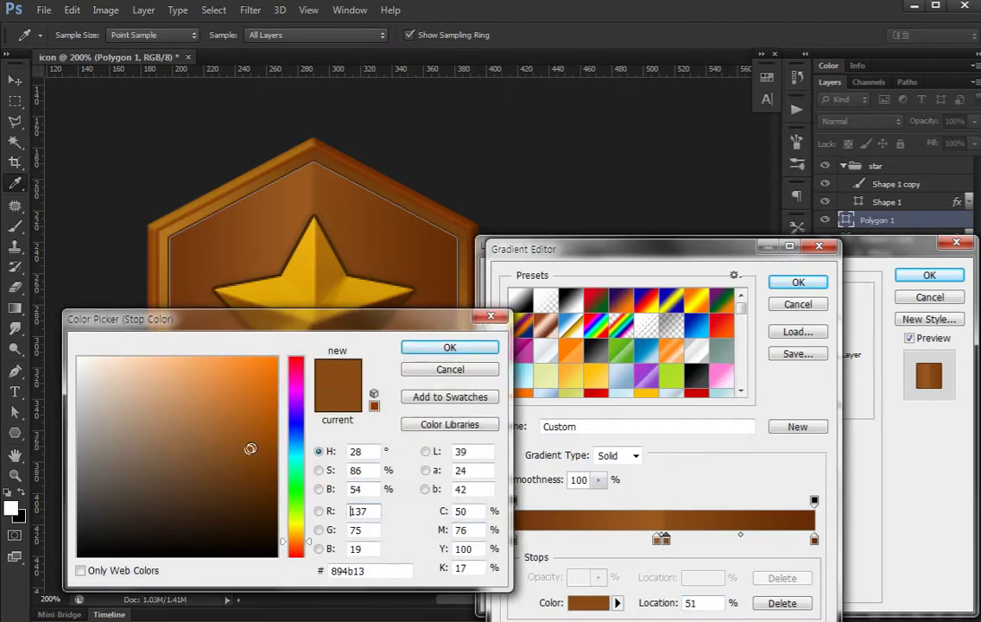
left_click(448, 346)
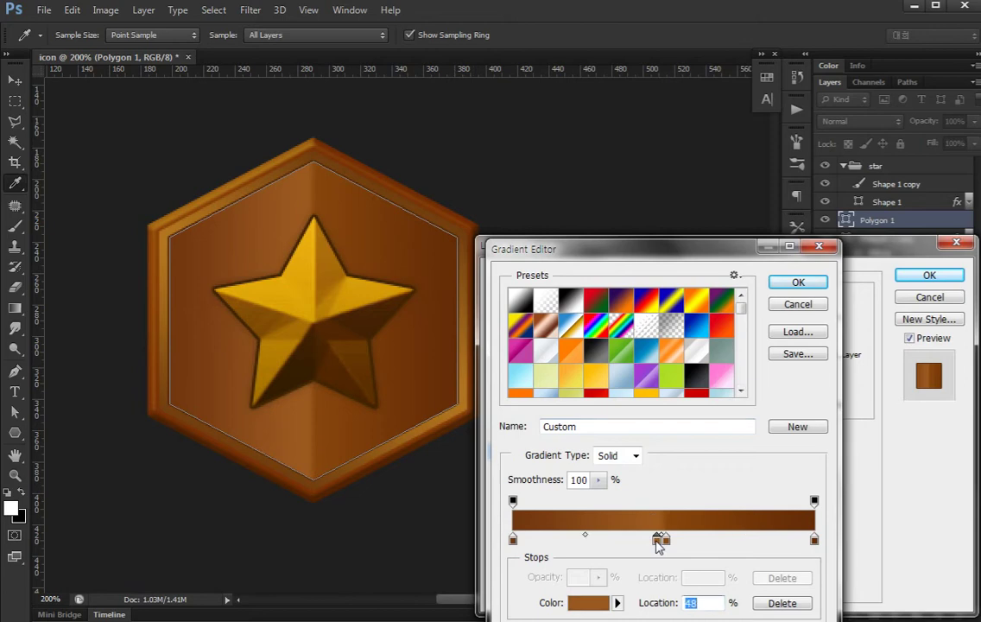
double_click(657, 540)
left_click_drag(241, 436, 236, 432)
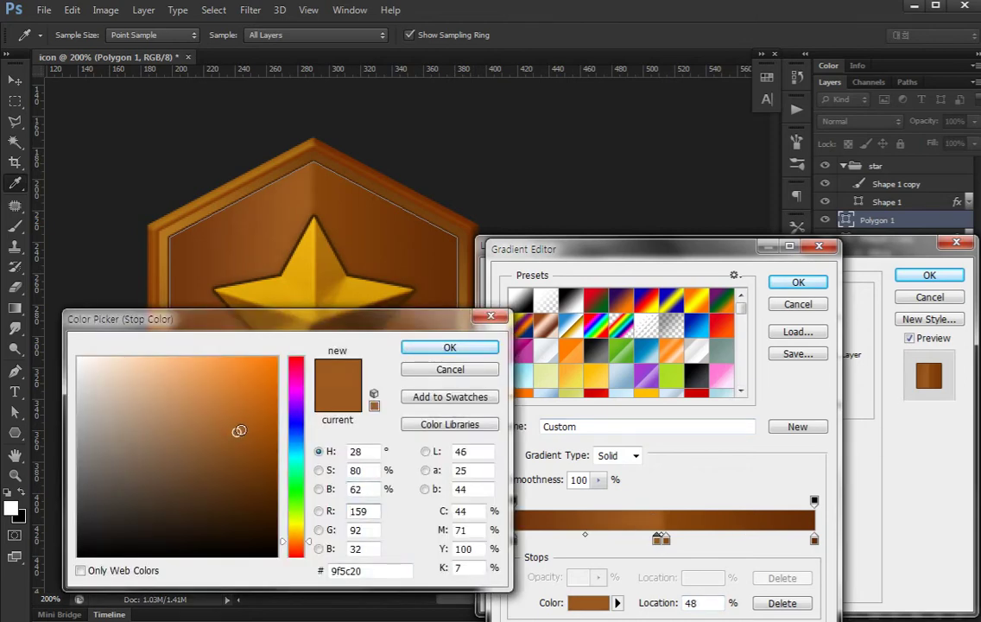
left_click(448, 347)
Recolour the left-end stop to darker brown #783f11 and accept the gradient
left_click(513, 540)
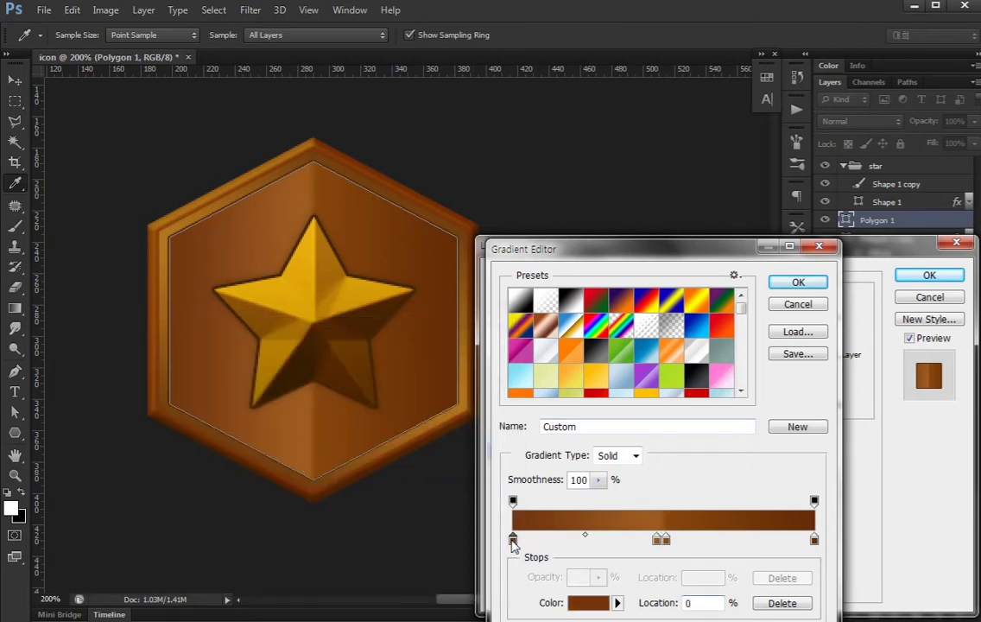
double_click(513, 541)
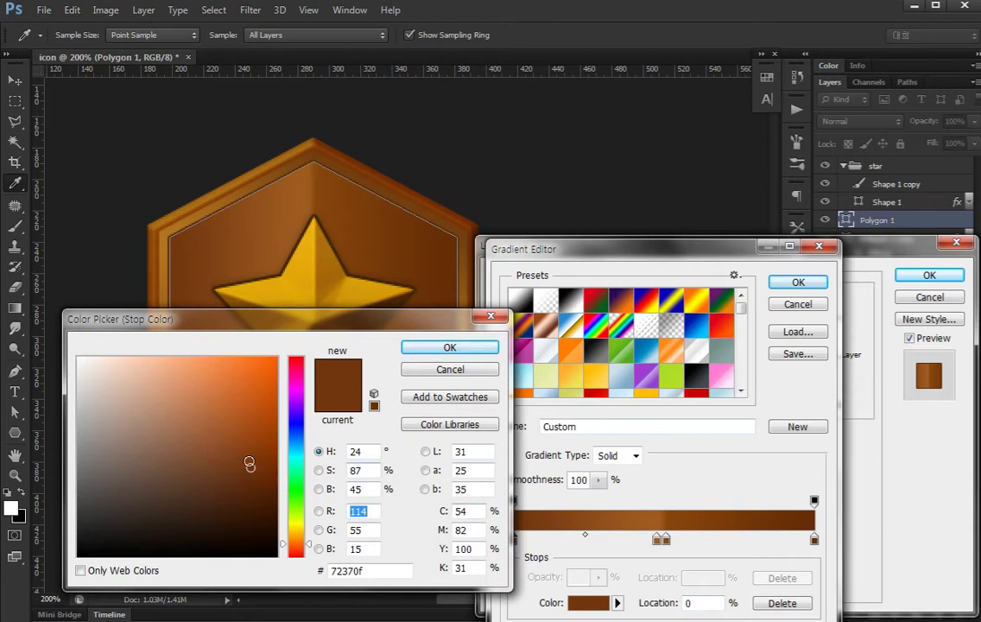
left_click_drag(309, 542, 310, 547)
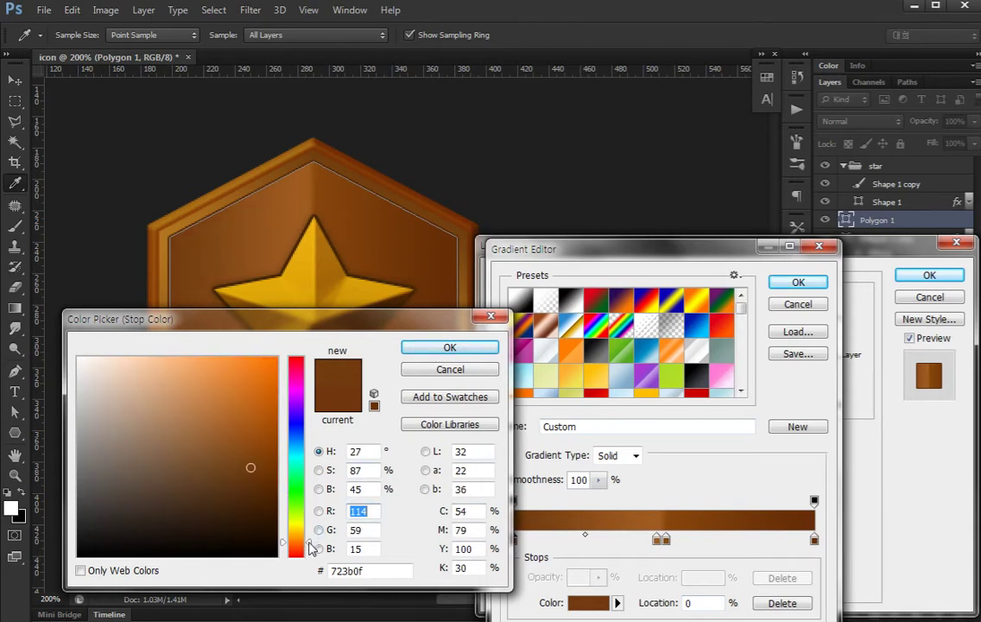
left_click_drag(249, 465, 251, 465)
left_click(441, 350)
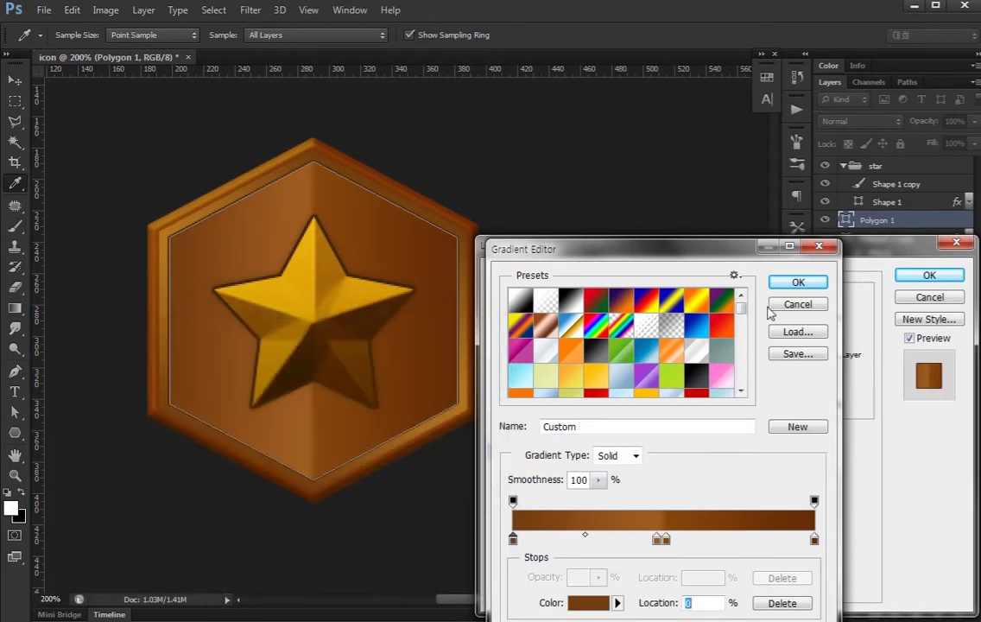
key("Return")
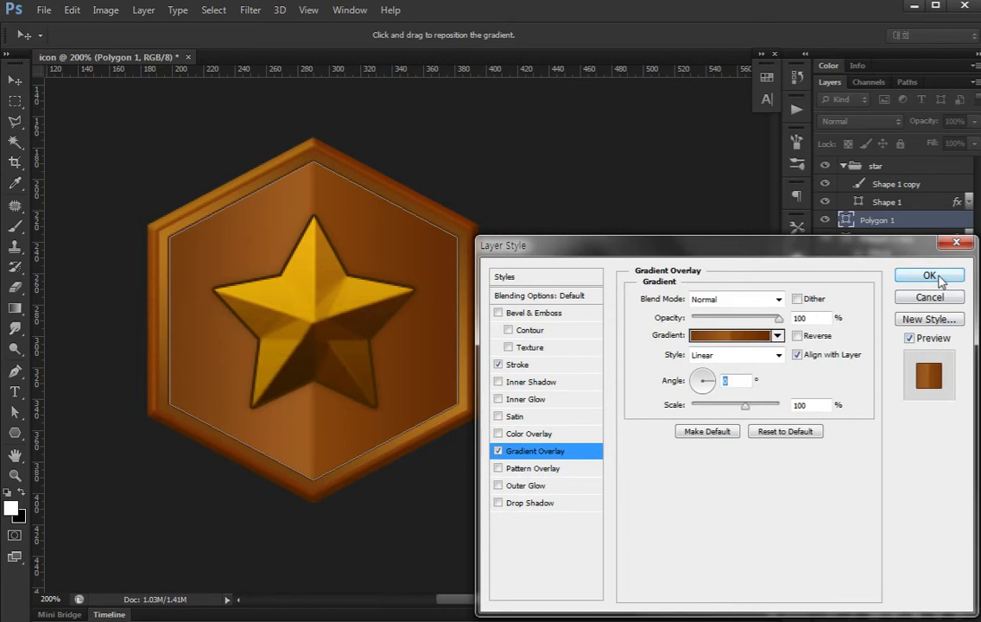
Enable Inner Shadow on Polygon 1 with a 90° angle and increased distance
left_click(497, 382)
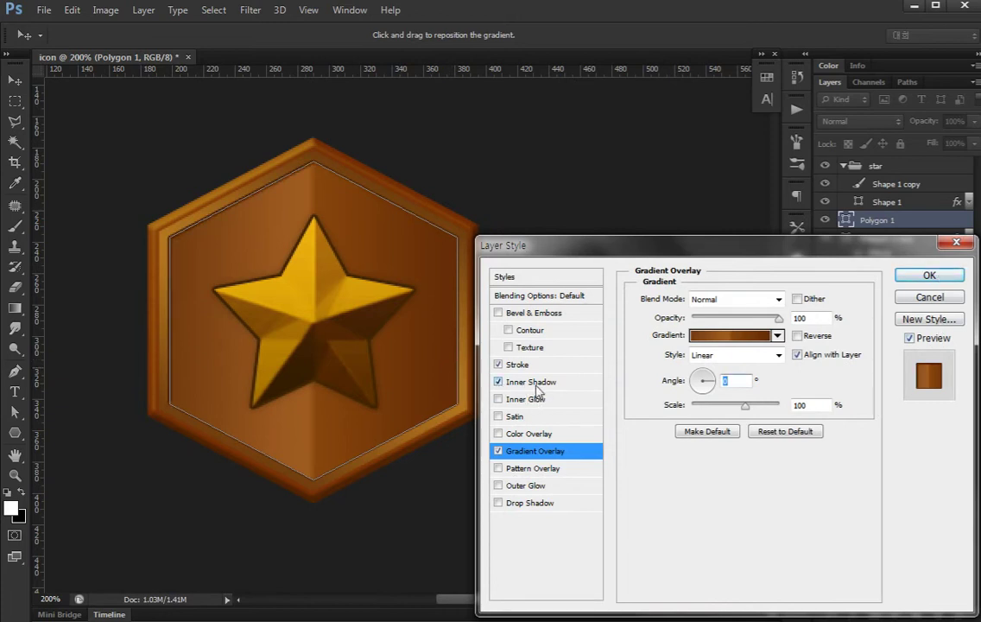
left_click(529, 382)
left_click(769, 342)
double_click(729, 341)
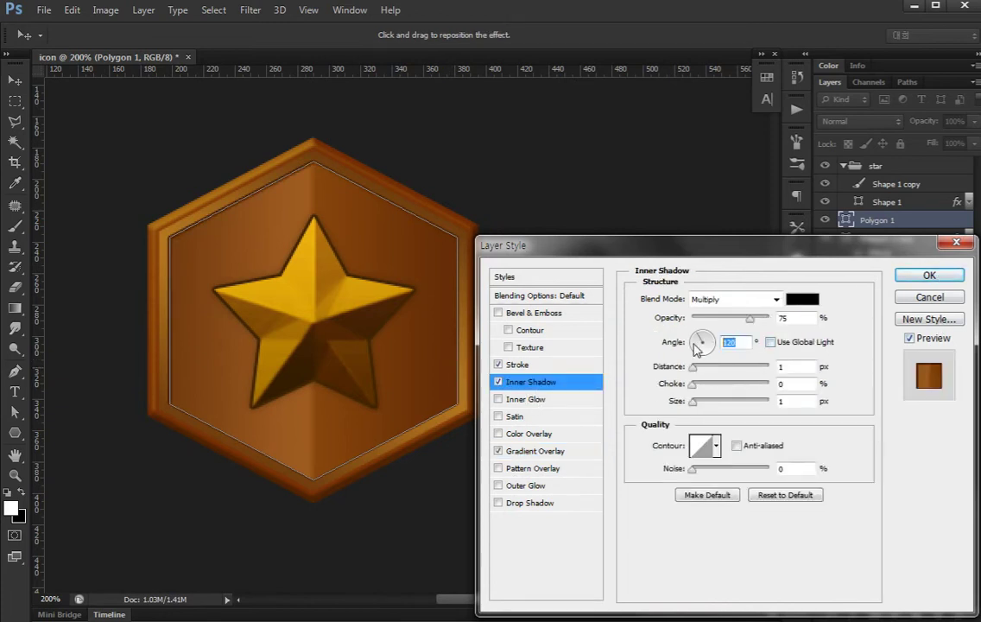
type("90")
left_click(815, 366)
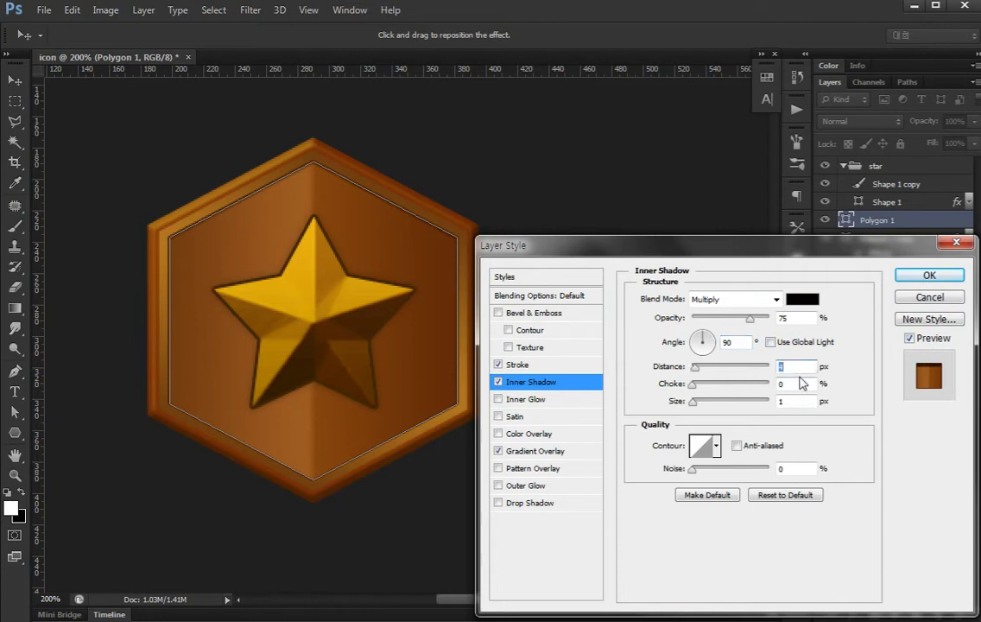
key("Up")
key("Up")
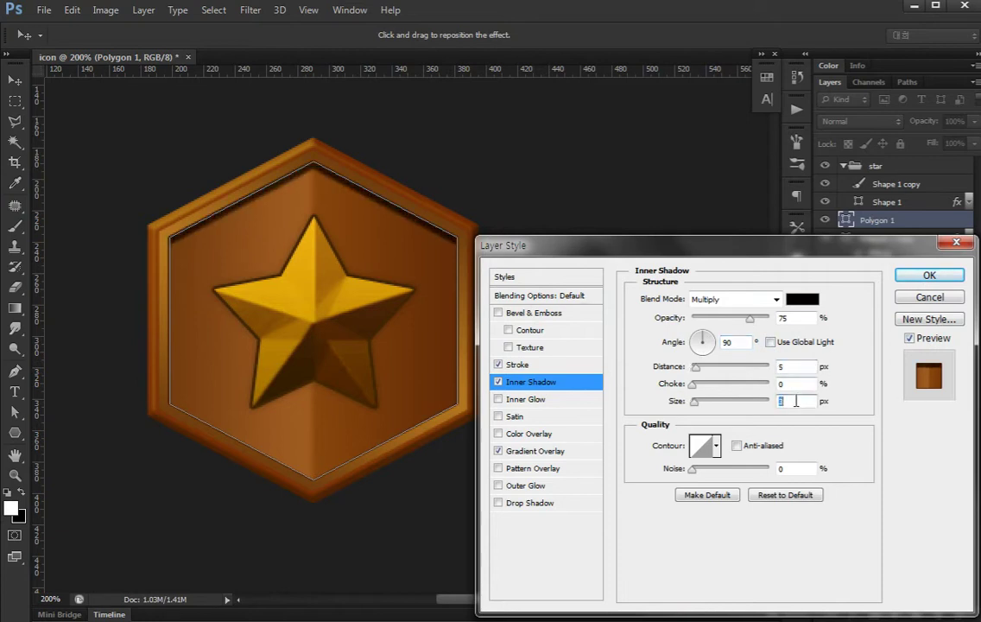
key("Up")
Tune the inner shadow to 83% choke, 5 px size and 71% opacity
mouse_move(706, 386)
left_mouse_down()
mouse_move(751, 386)
mouse_move(740, 387)
left_mouse_up()
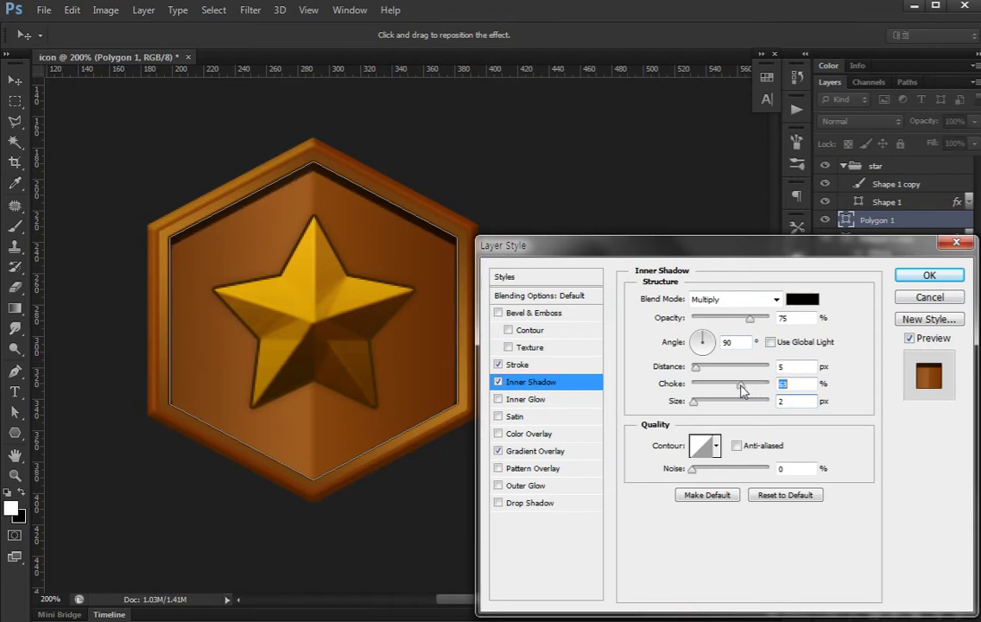
mouse_move(756, 317)
left_mouse_down()
mouse_move(730, 318)
mouse_move(748, 322)
left_mouse_up()
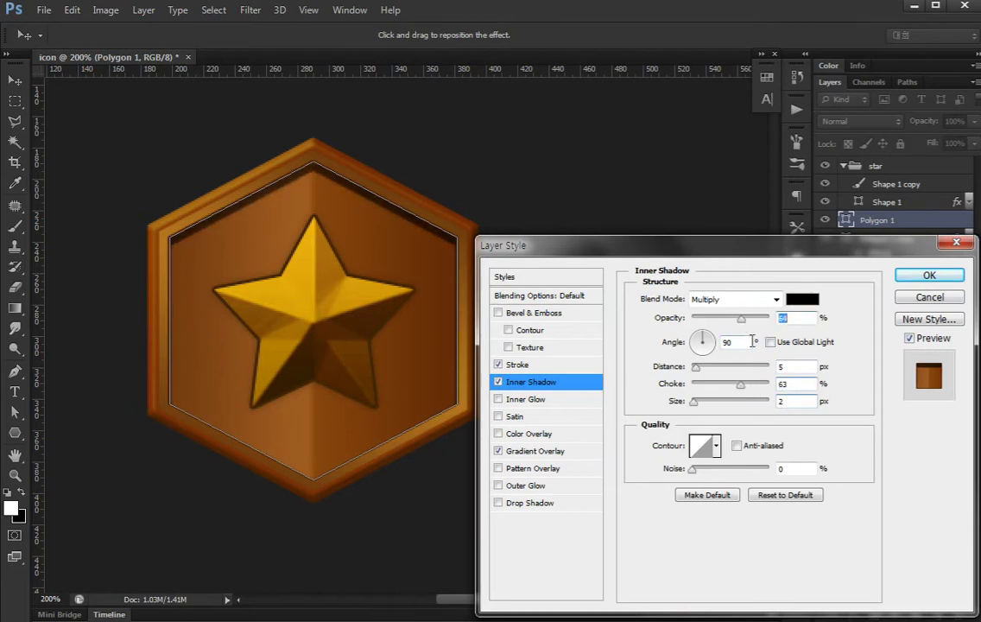
key("Up")
key("Up")
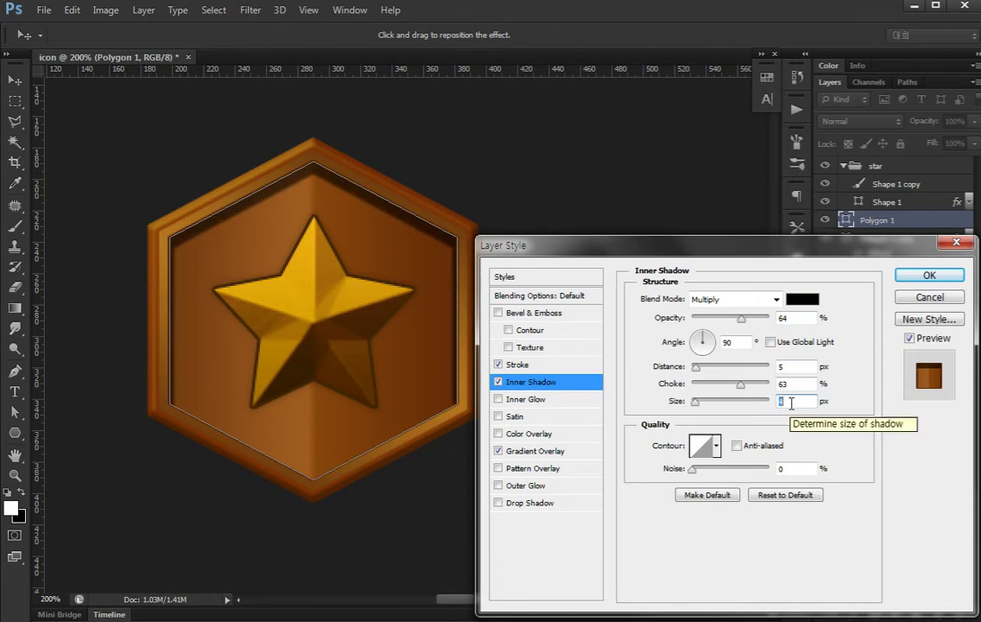
key("Up")
key("Up")
left_click(796, 368)
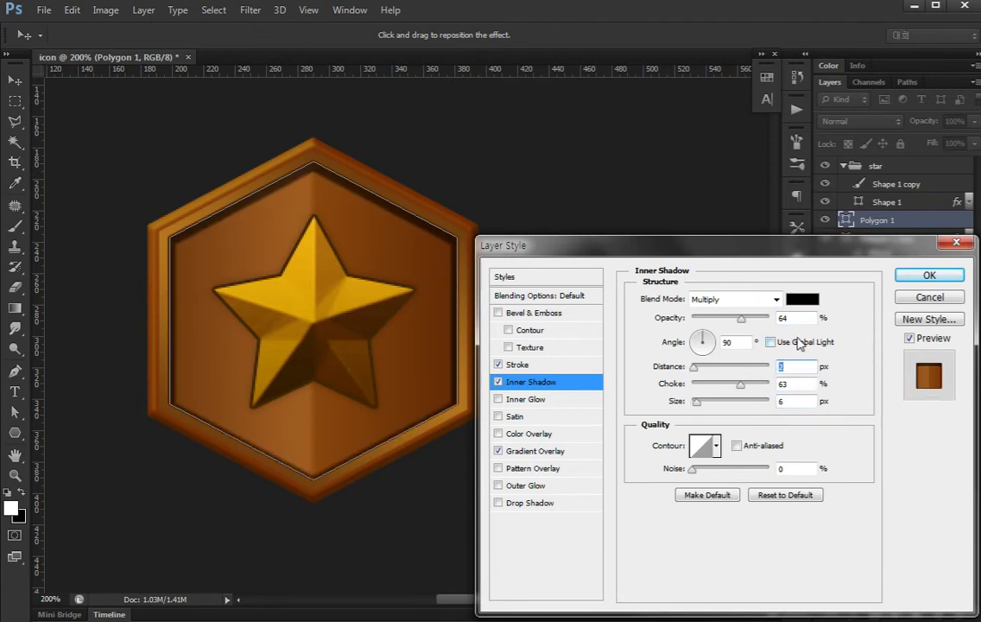
left_click_drag(739, 322, 746, 321)
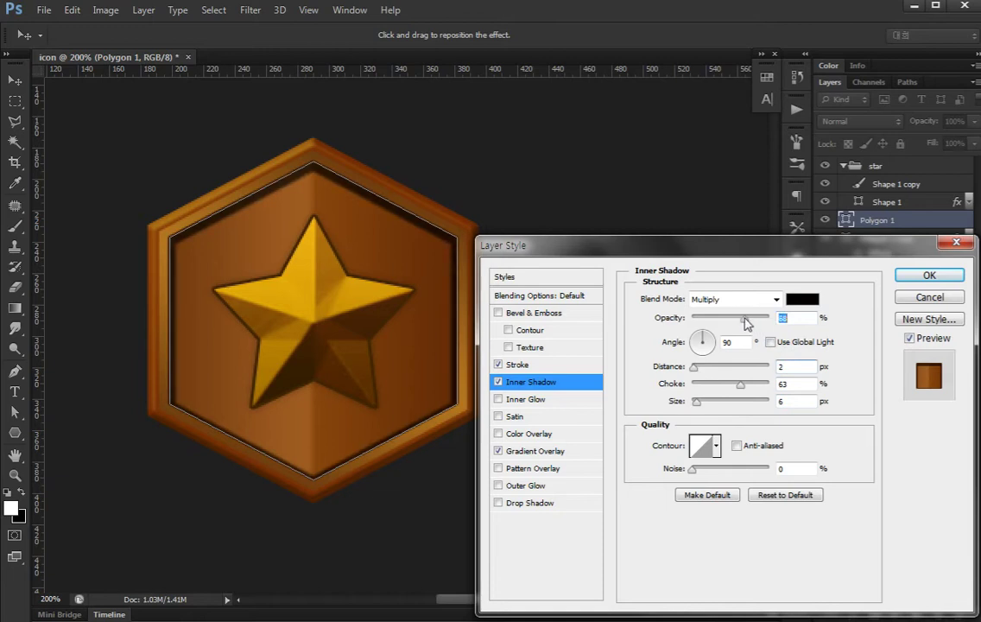
left_click_drag(740, 384, 756, 383)
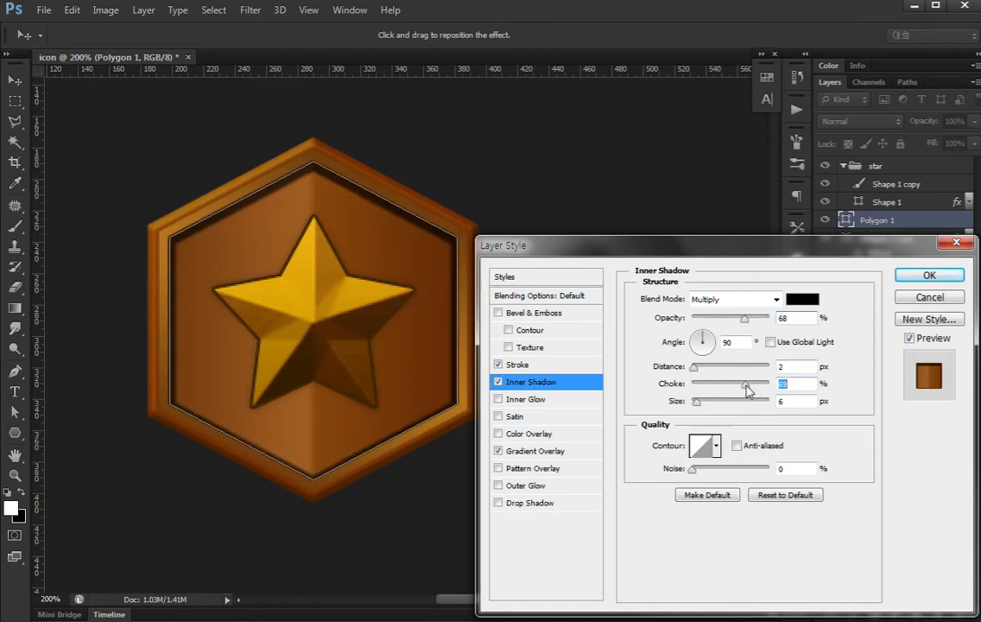
left_click(781, 401)
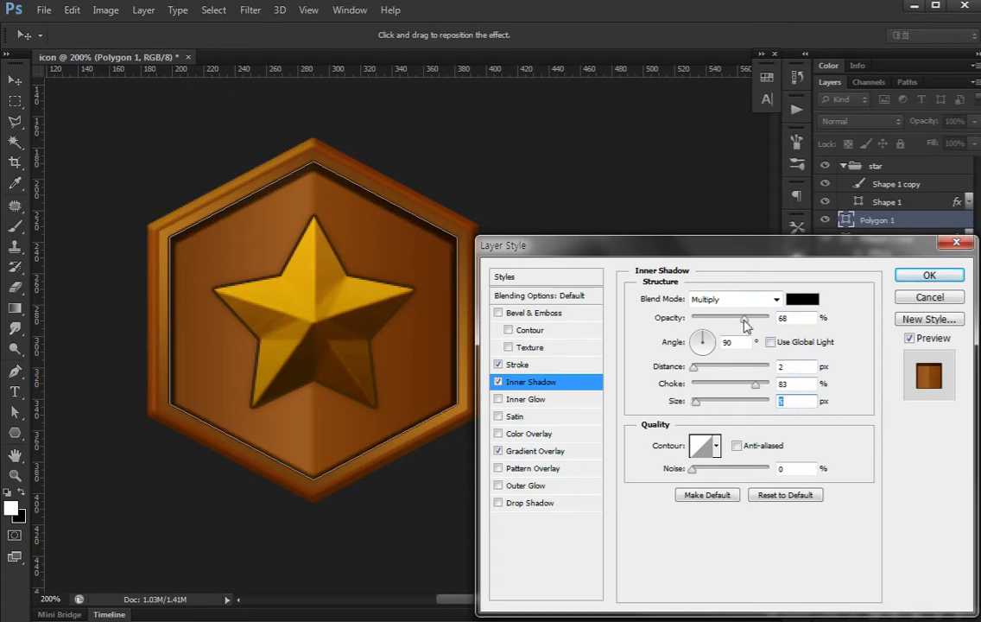
left_click_drag(745, 323, 749, 324)
Colour the inner shadow dark brown #492502 and apply the layer style
left_click(802, 298)
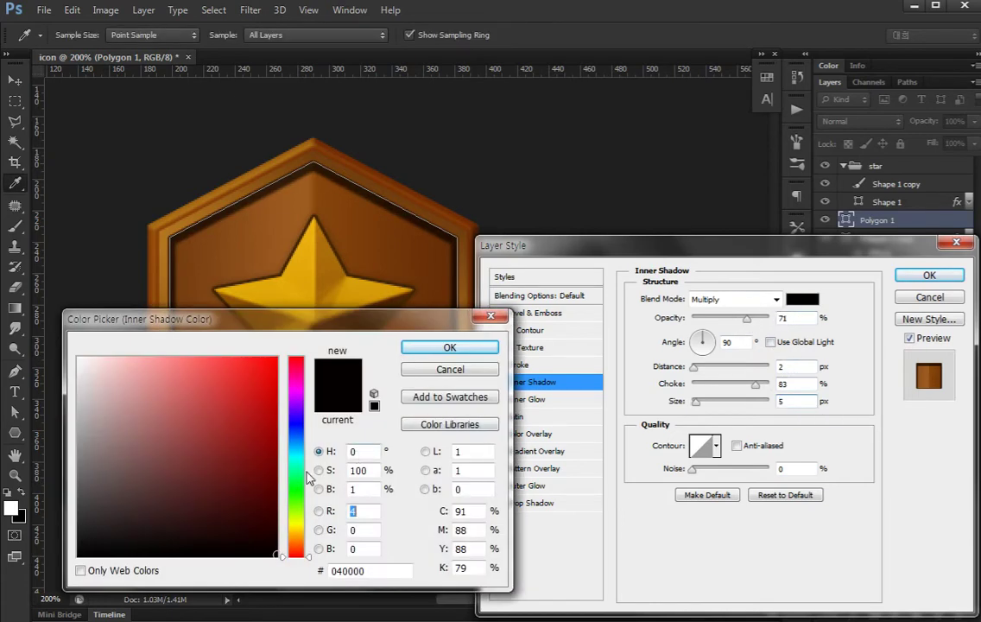
left_click_drag(297, 553, 296, 540)
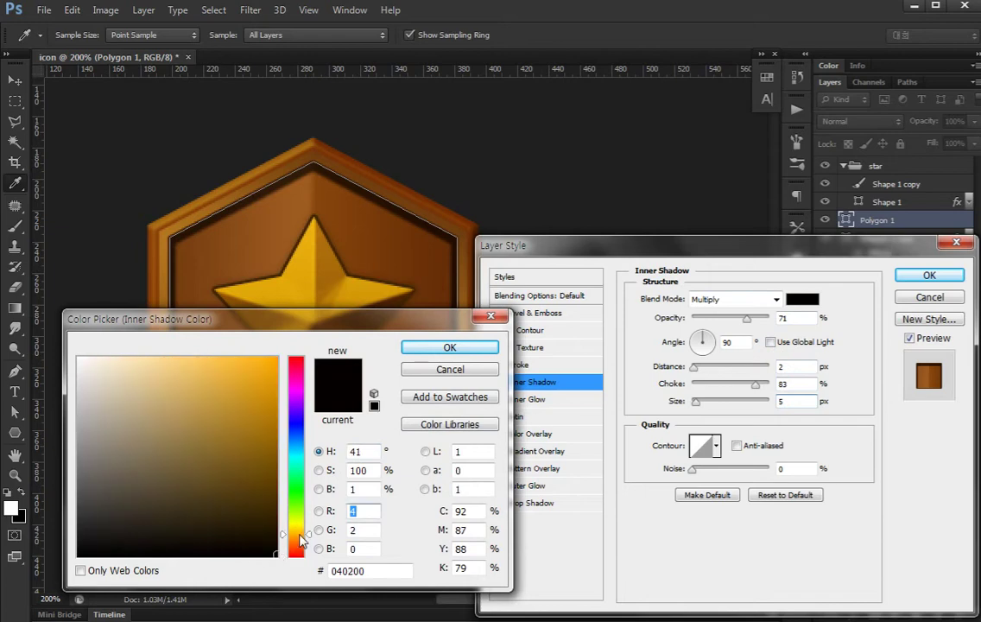
left_click_drag(260, 502, 270, 500)
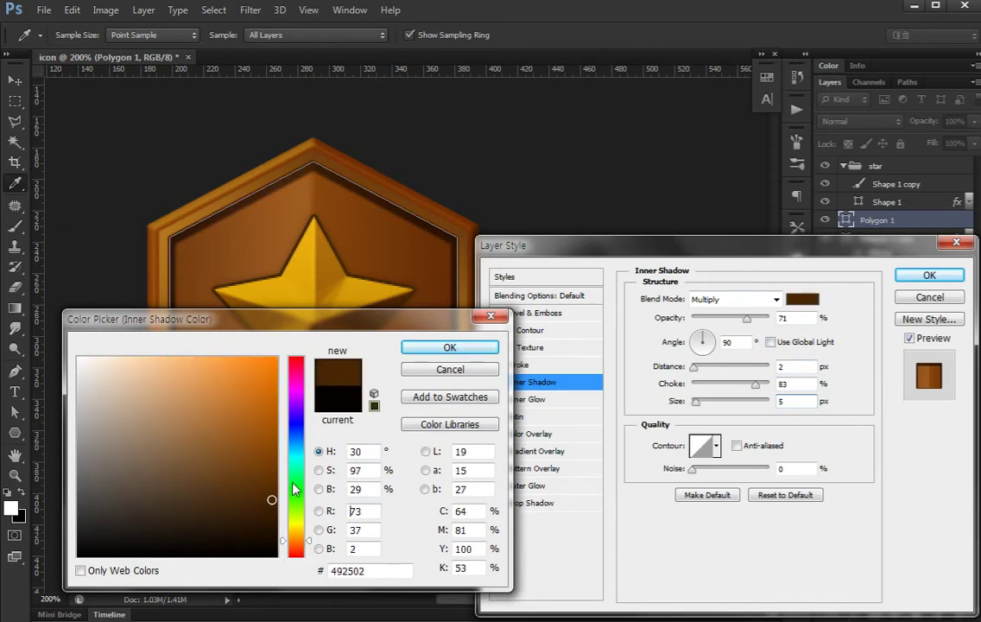
left_click(474, 346)
left_click(929, 275)
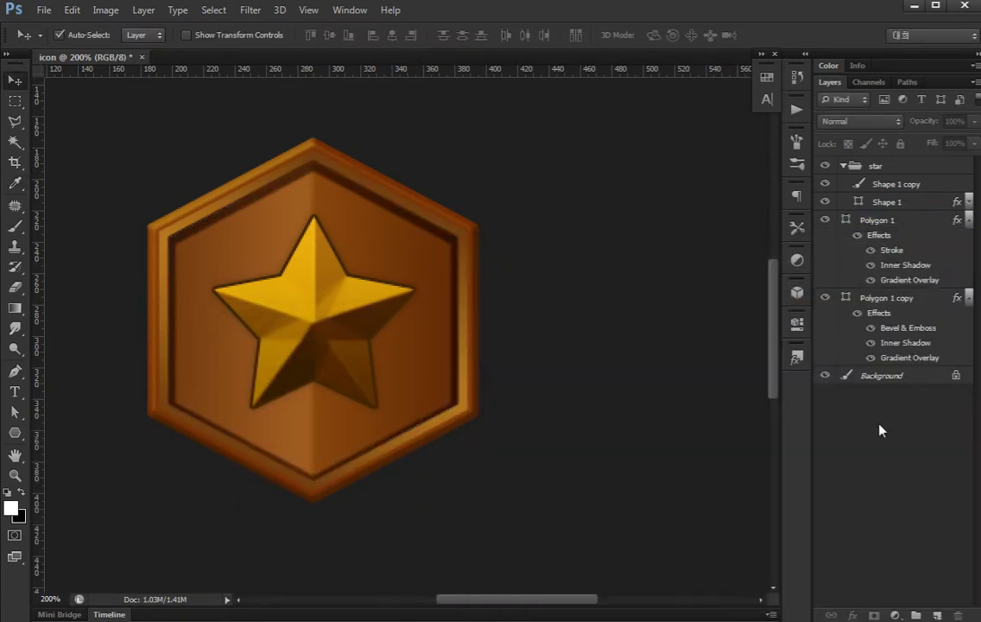
Zoom out and back in to review the badge, then select the Shape 1 copy layer
key("ctrl+minus")
key("ctrl+plus")
key("ctrl+minus")
key("ctrl+minus")
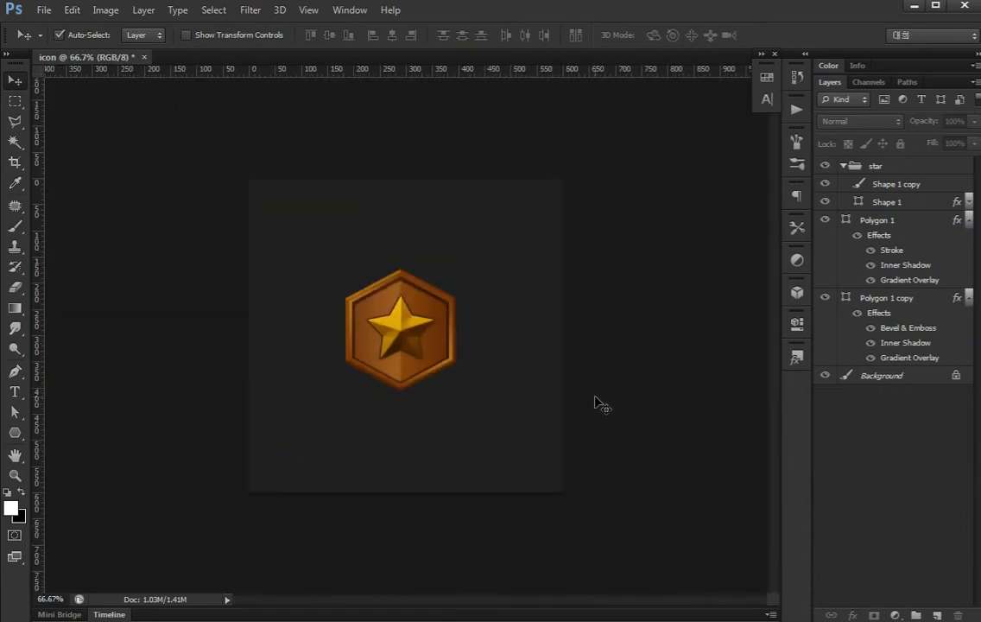
key("ctrl+plus")
key("ctrl+plus")
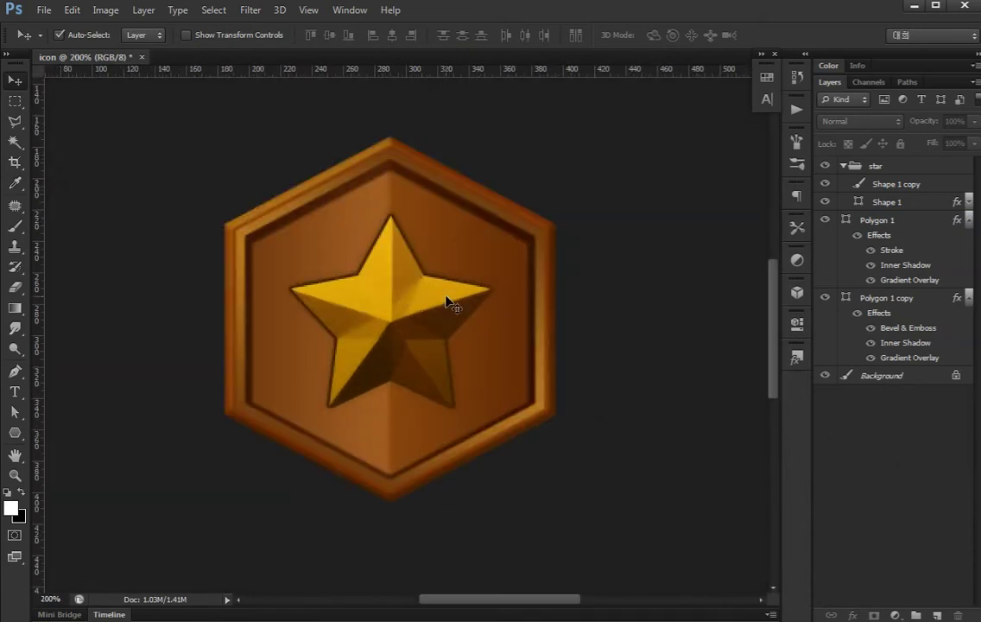
left_click(447, 300)
Recolour the star's stroke to darker brown #5a2f0a
double_click(909, 210)
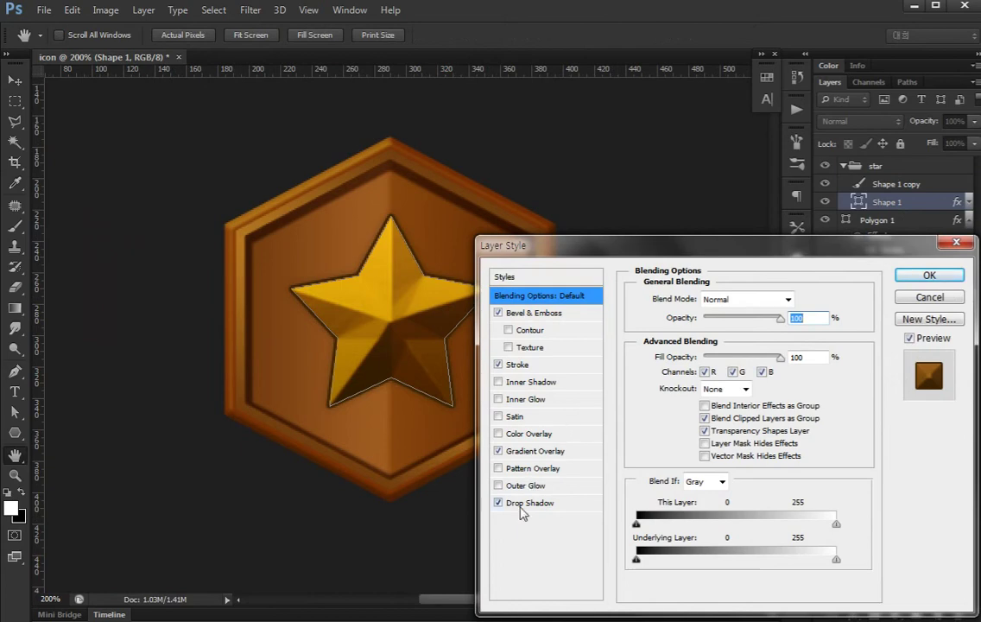
left_click(522, 504)
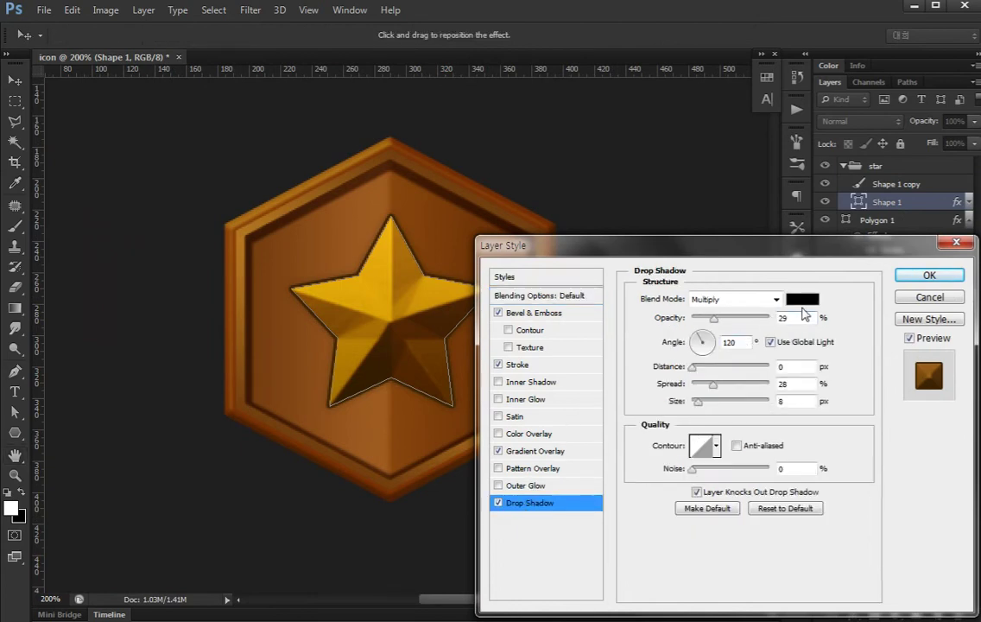
left_click(801, 299)
left_click(457, 347)
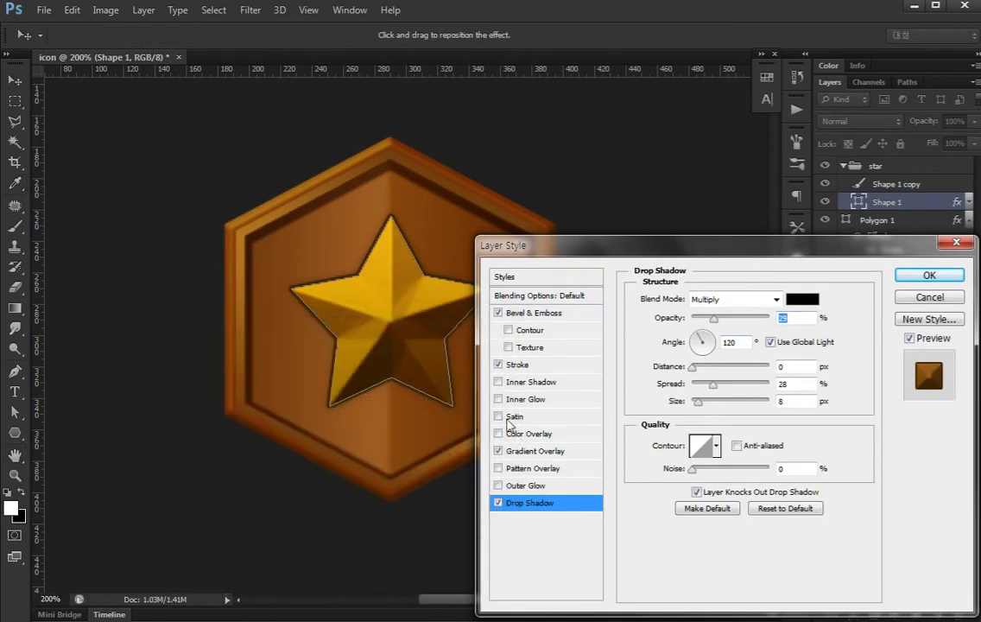
left_click(517, 365)
left_click(674, 405)
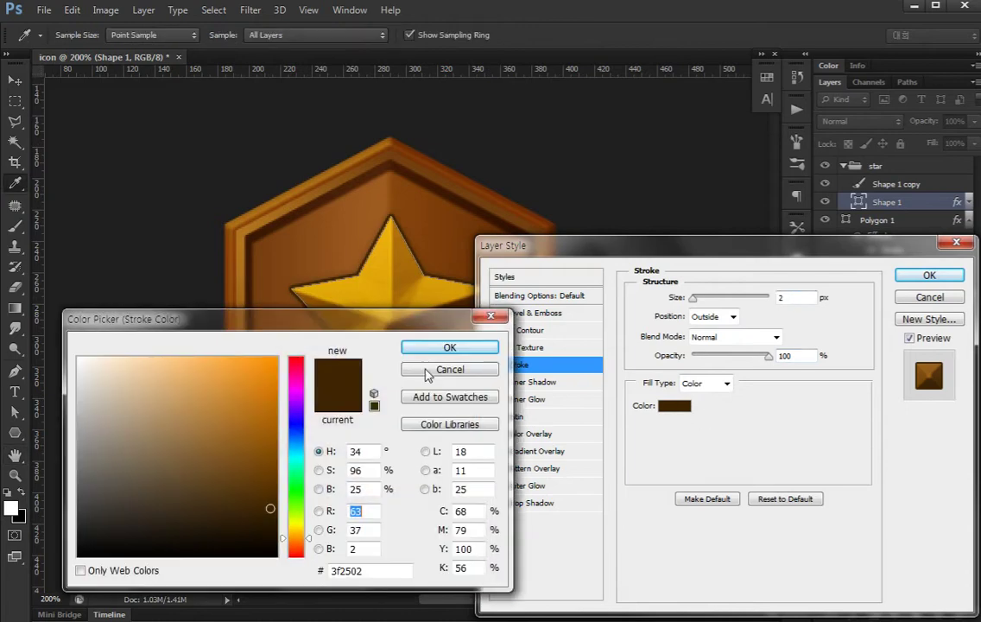
left_click_drag(266, 513, 272, 495)
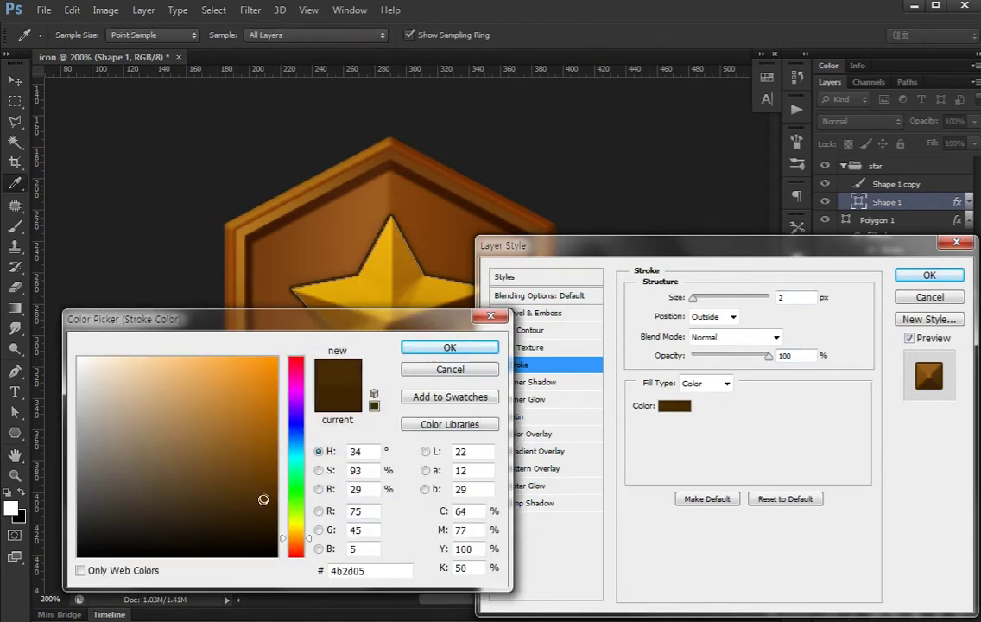
left_click(309, 251)
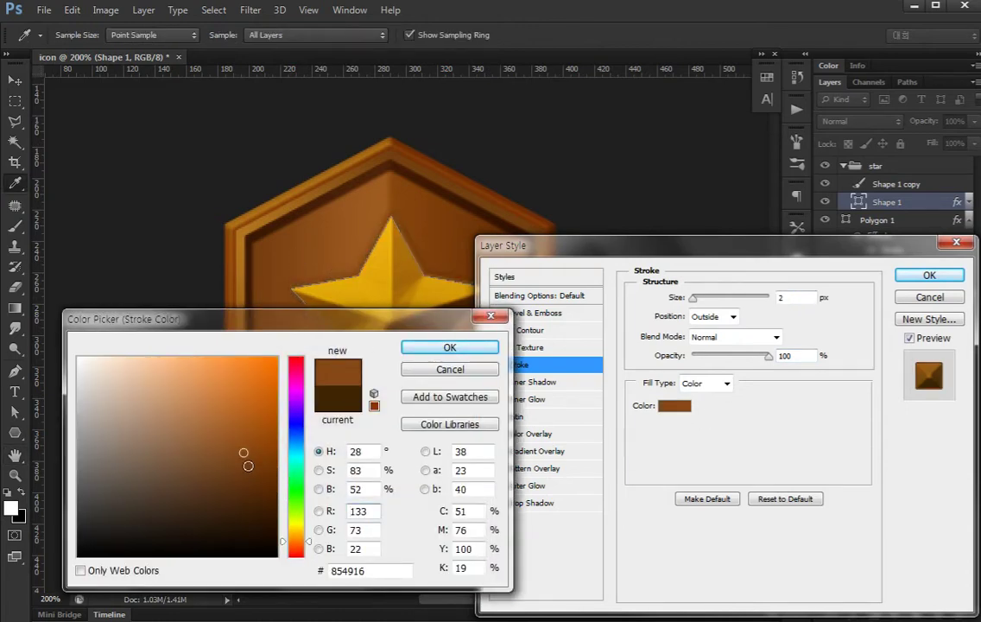
mouse_move(248, 465)
left_mouse_down()
mouse_move(262, 489)
mouse_move(254, 487)
left_mouse_up()
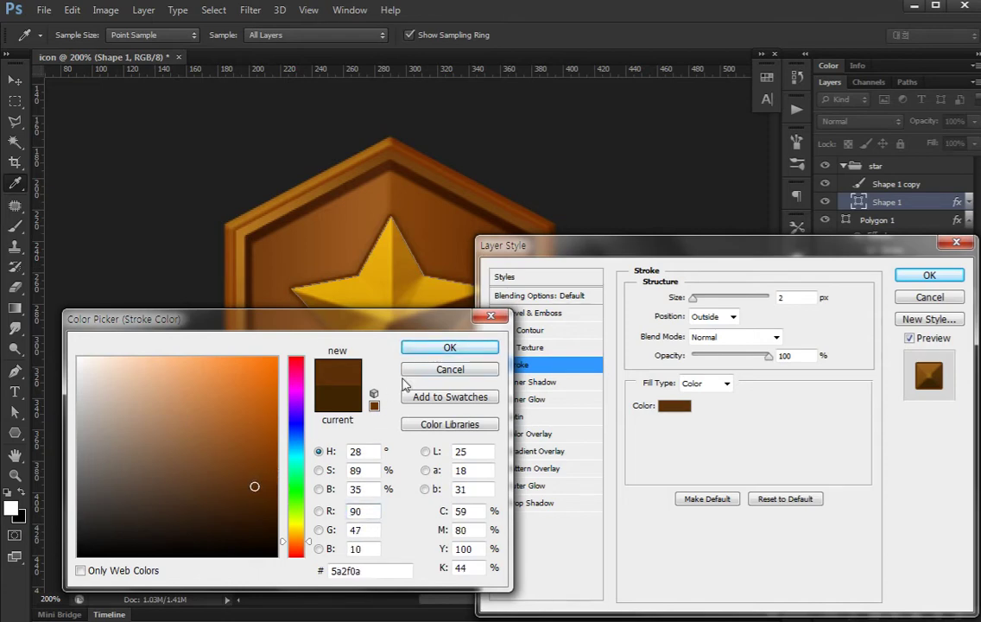
left_click(449, 347)
Set the star's drop shadow to 58% opacity, 9 px size, spread 6 and apply
left_click(527, 502)
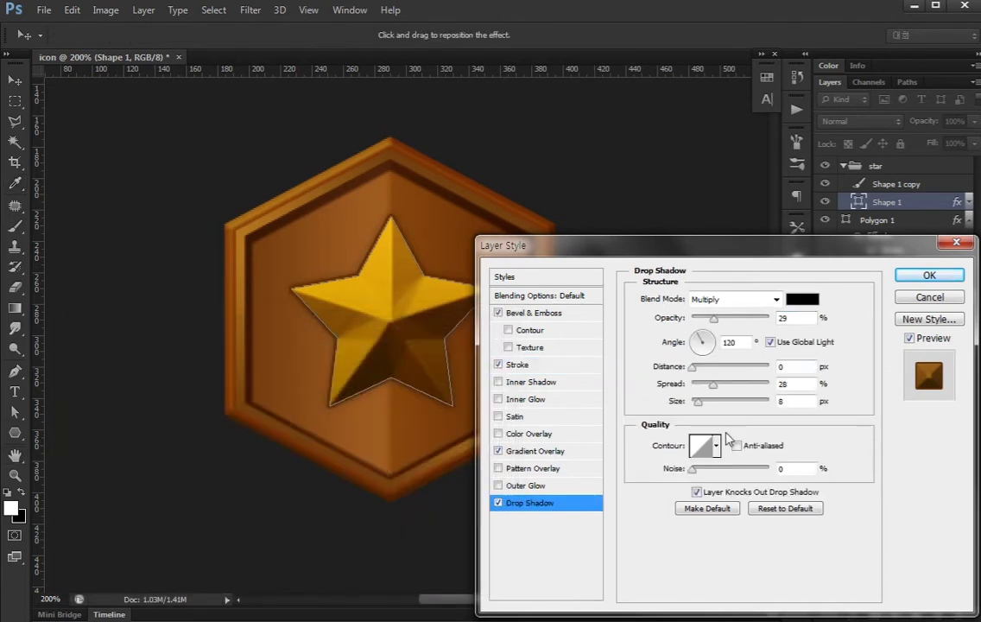
left_click_drag(697, 401, 700, 402)
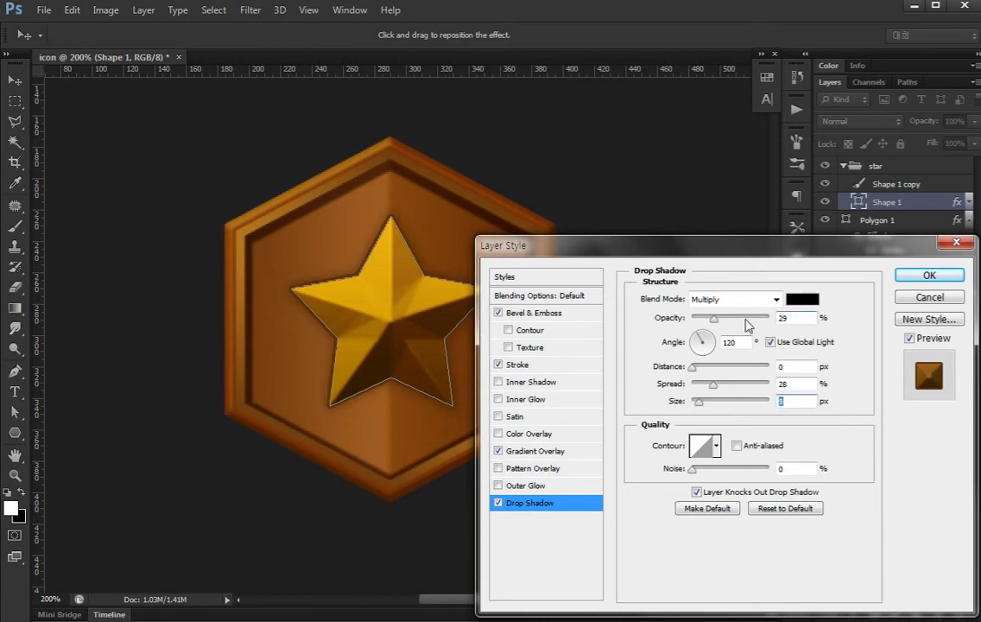
left_click_drag(715, 318, 737, 319)
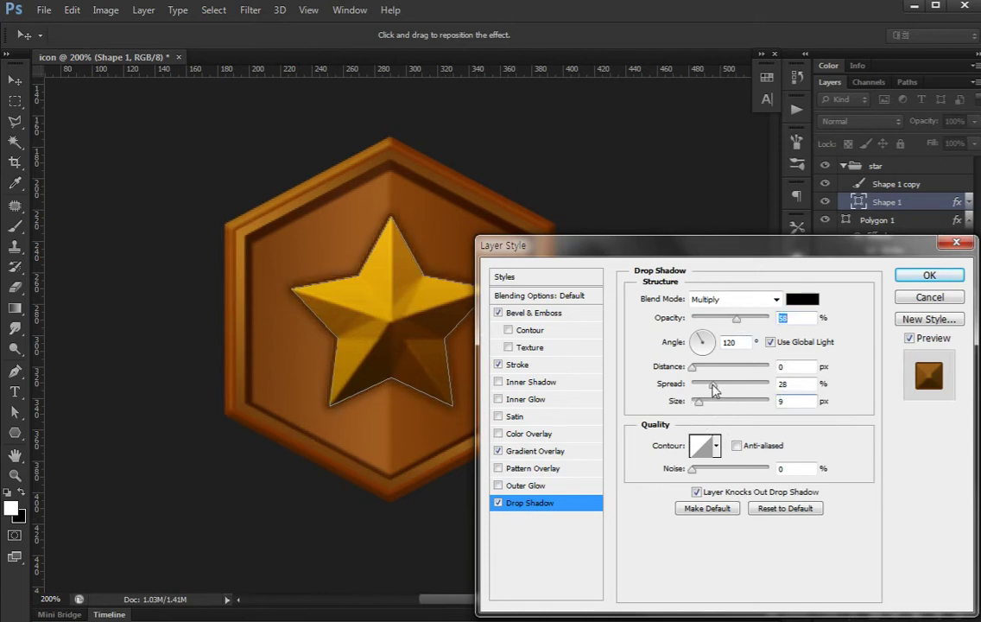
left_click_drag(712, 385, 698, 388)
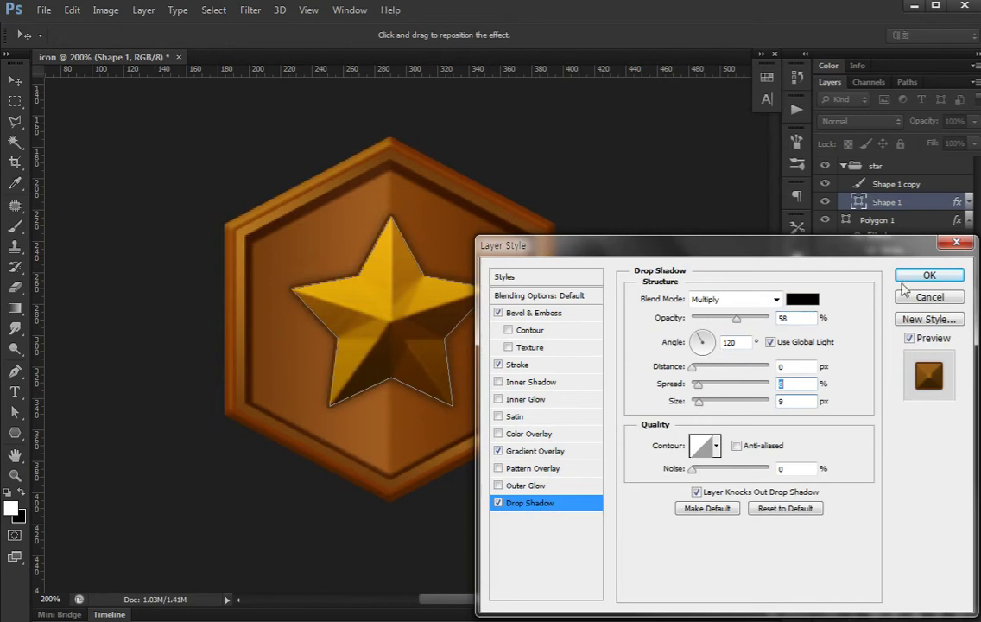
left_click(928, 275)
Review the badge zoom, collapse the effects lists, and select the Polygon 1 copy layer
key("a")
key("ctrl+minus")
key("ctrl+minus")
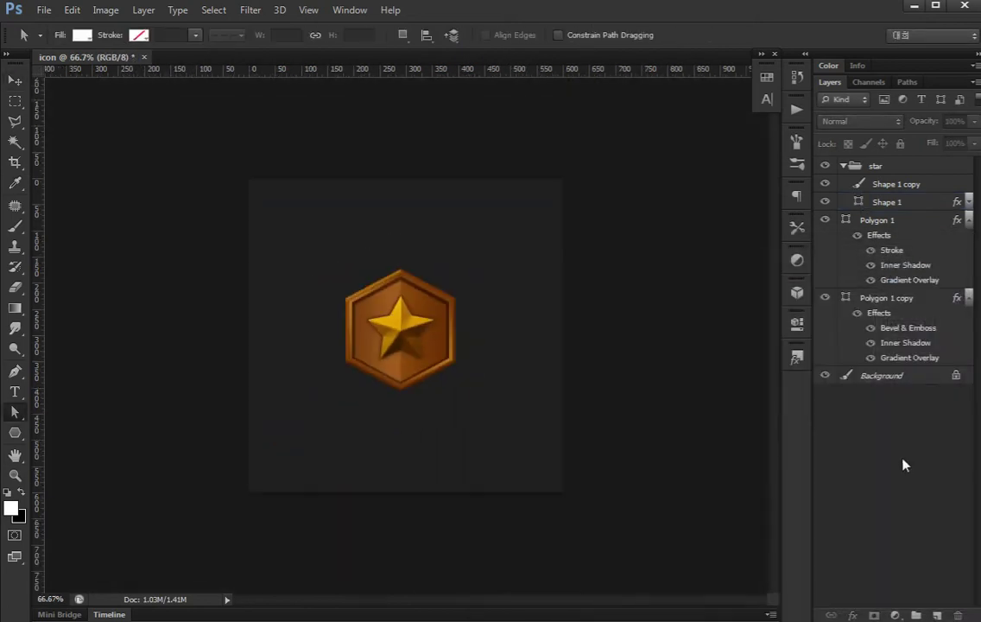
key("ctrl+plus")
key("ctrl+plus")
key("v")
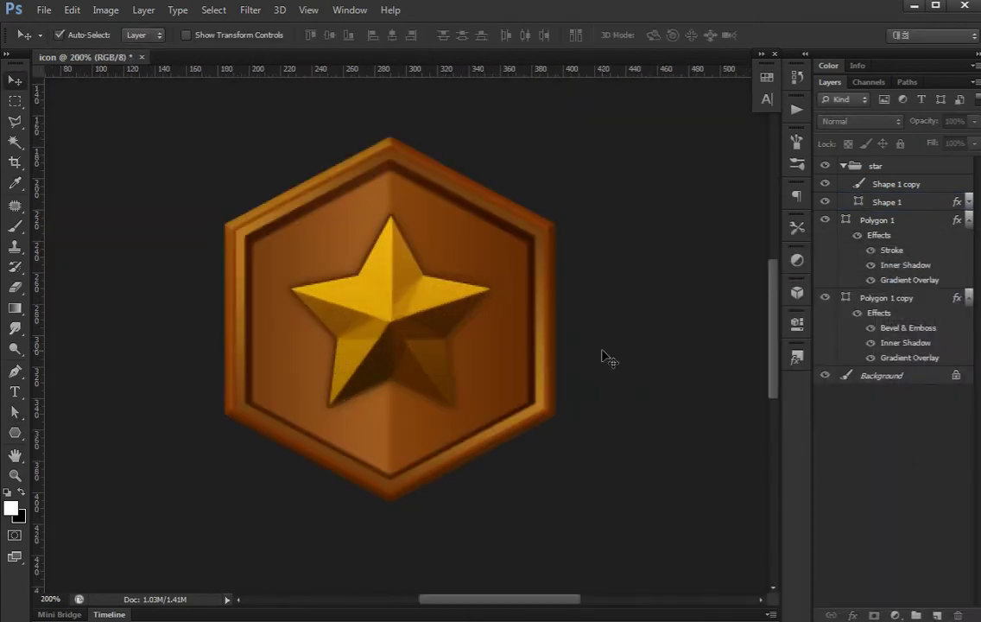
key("ctrl+minus")
key("ctrl+minus")
key("ctrl+plus")
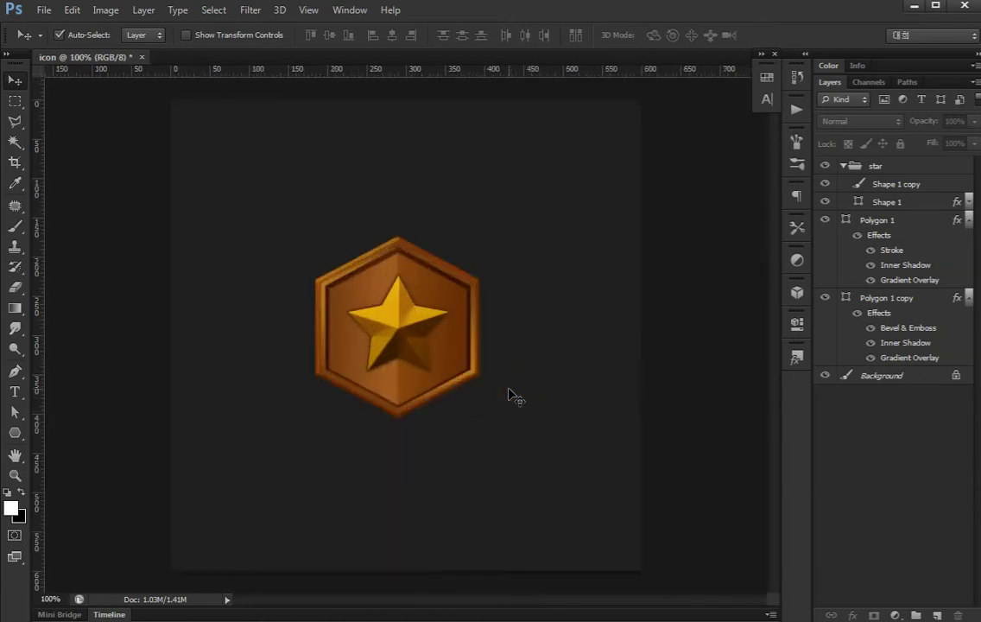
key("ctrl+plus")
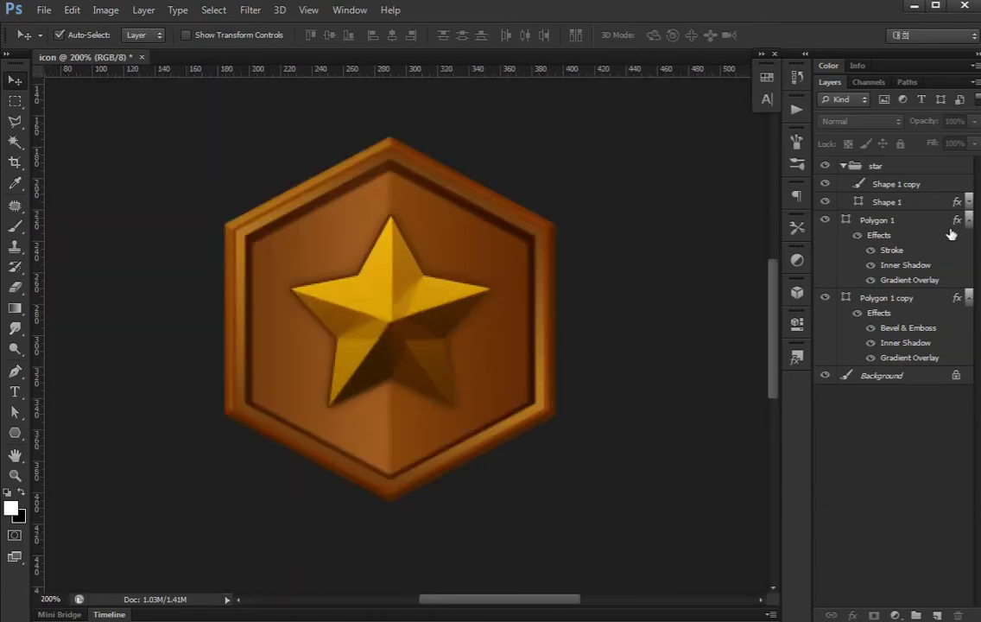
left_click(970, 220)
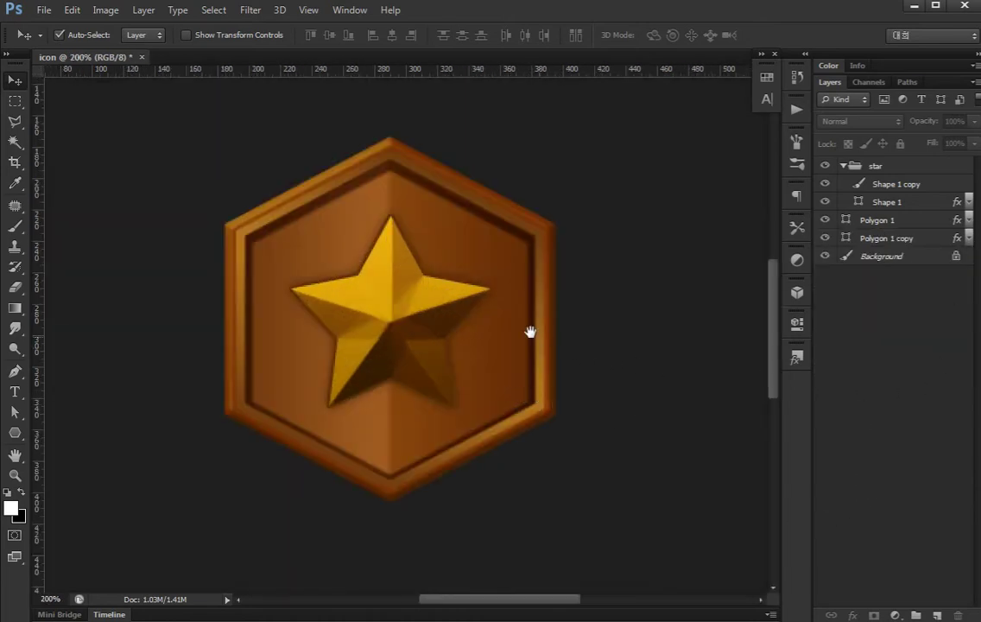
left_click_drag(530, 332, 580, 336)
left_click(579, 340)
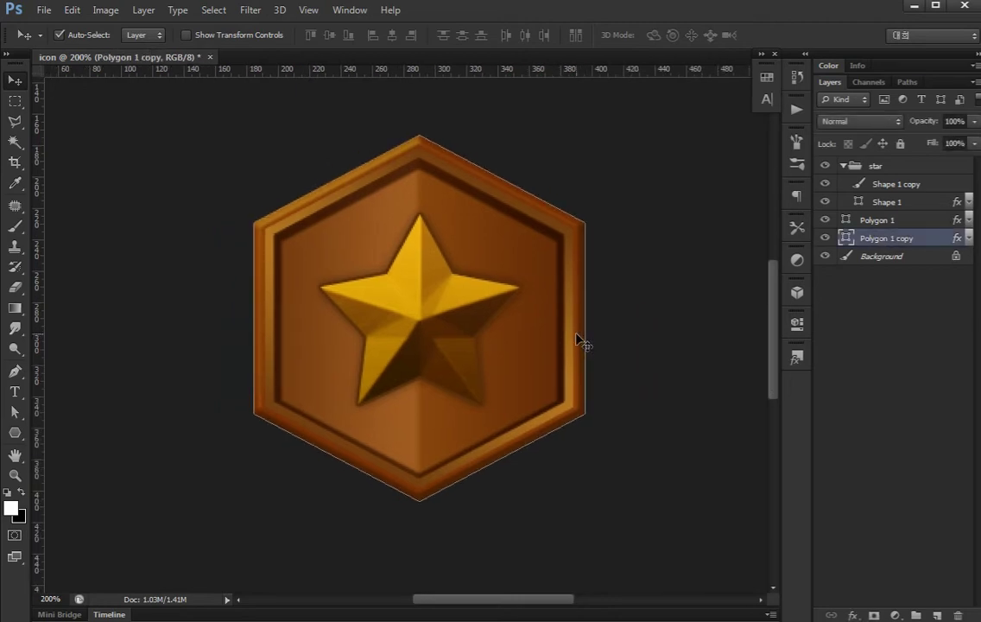
Fill the outer hexagon's shape with white on a new Layer 1
left_click(846, 239, "ctrl")
key("ctrl+shift+alt+n")
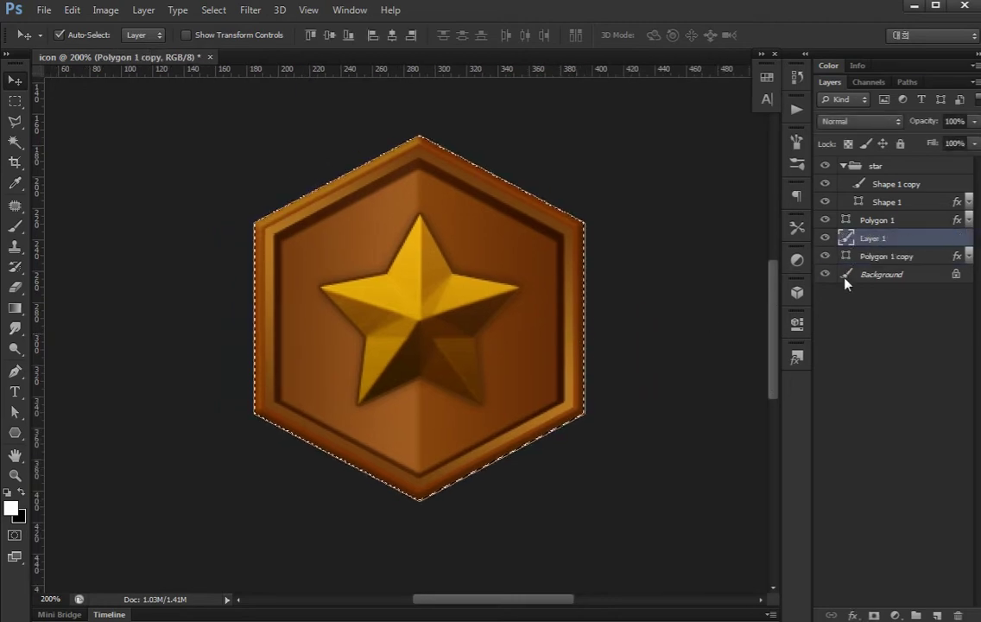
key("alt+BackSpace")
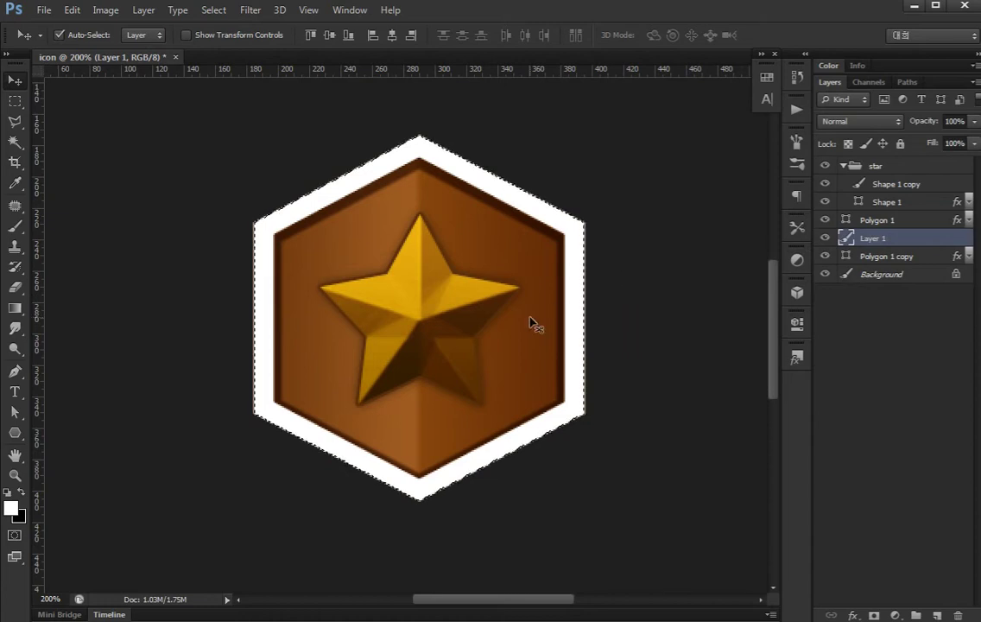
key("ctrl+d")
Outline a first diagonal band across the badge's upper left with the Polygonal Lasso
key("l")
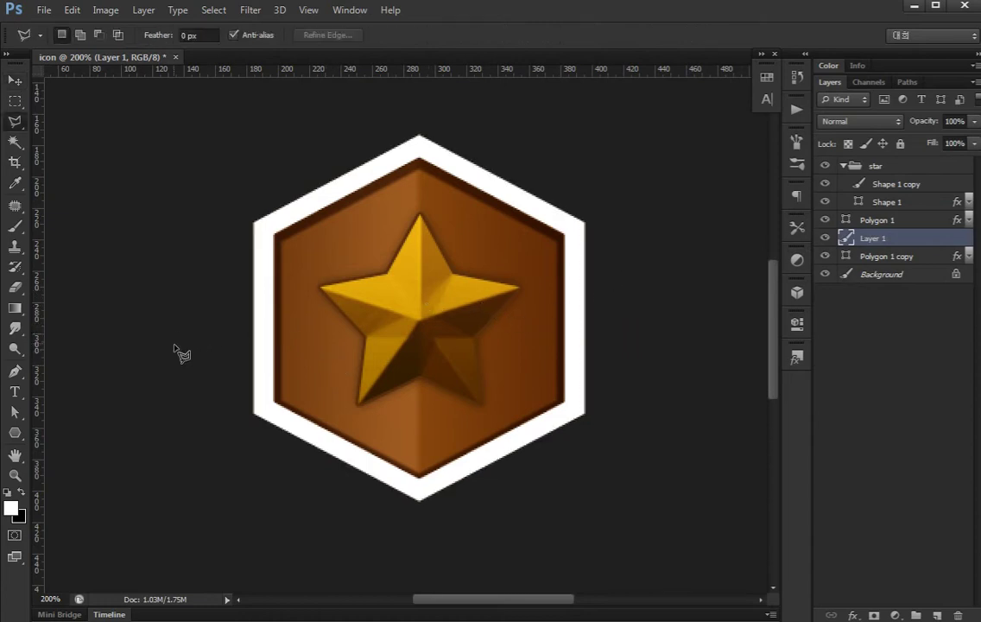
left_click(174, 339)
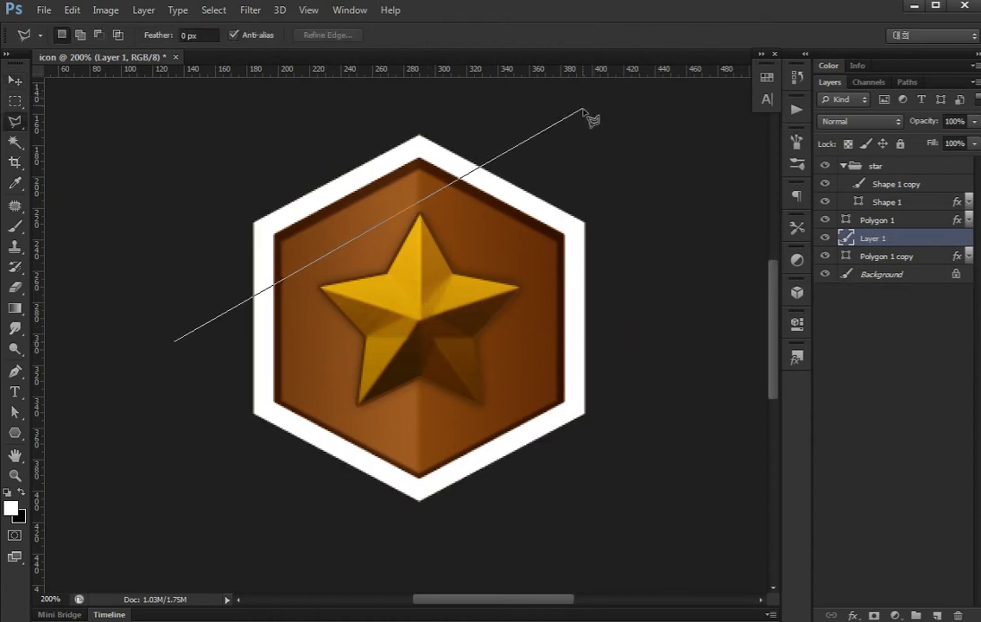
left_click(583, 108)
left_click(406, 107)
double_click(174, 219)
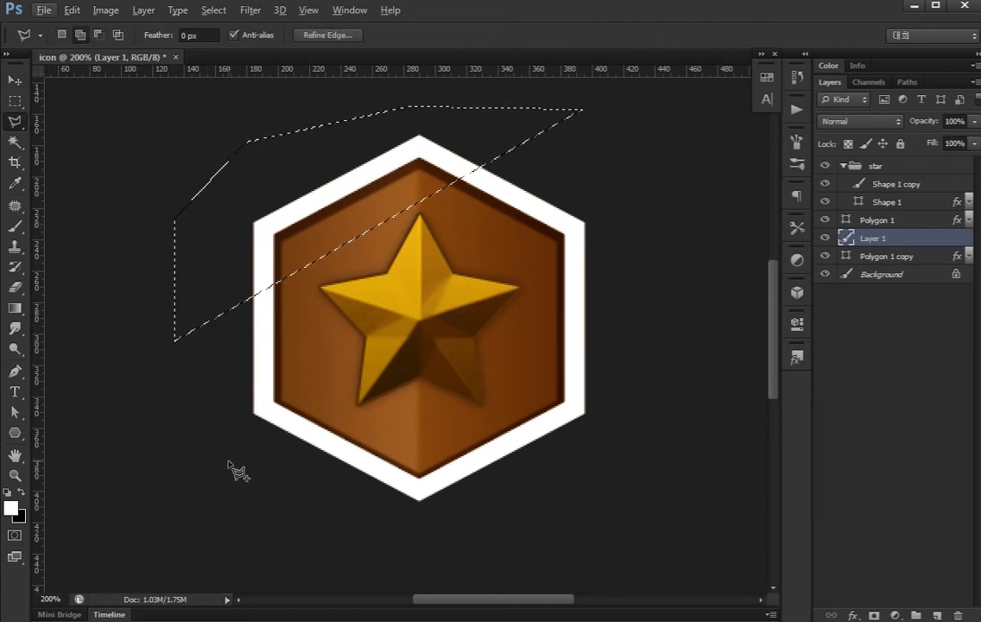
Add a second diagonal band, delete the white outside the bands, and lower Layer 1 opacity to about 60%
left_click(182, 411)
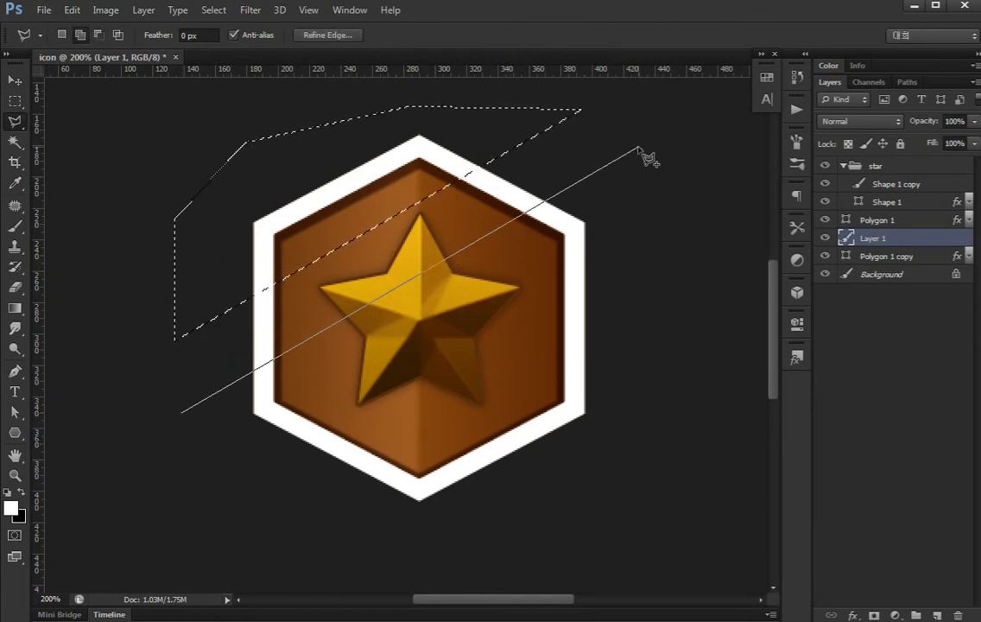
left_click(638, 149)
left_click(704, 247)
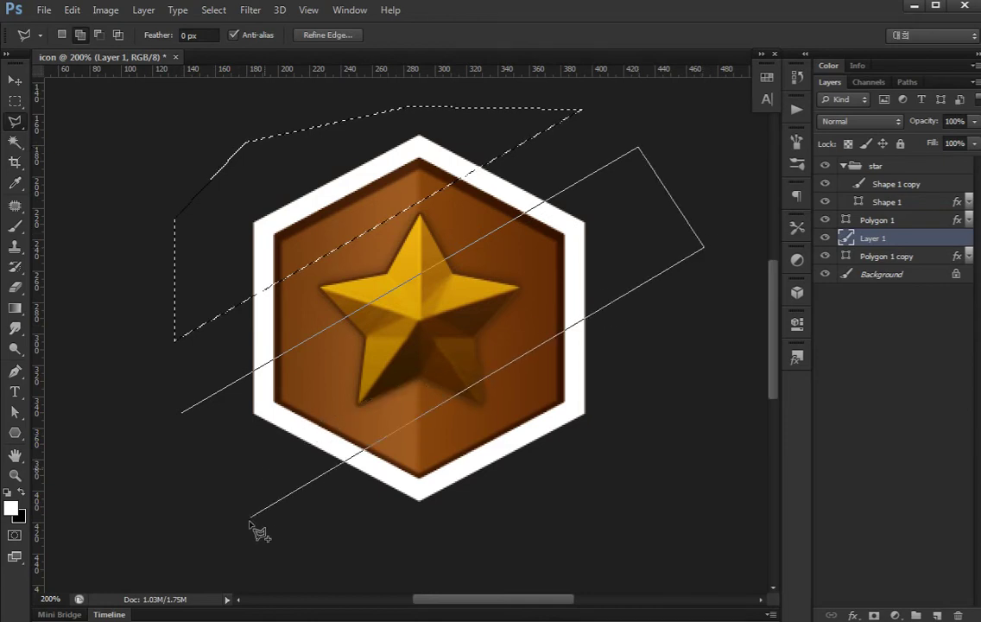
left_click(222, 525)
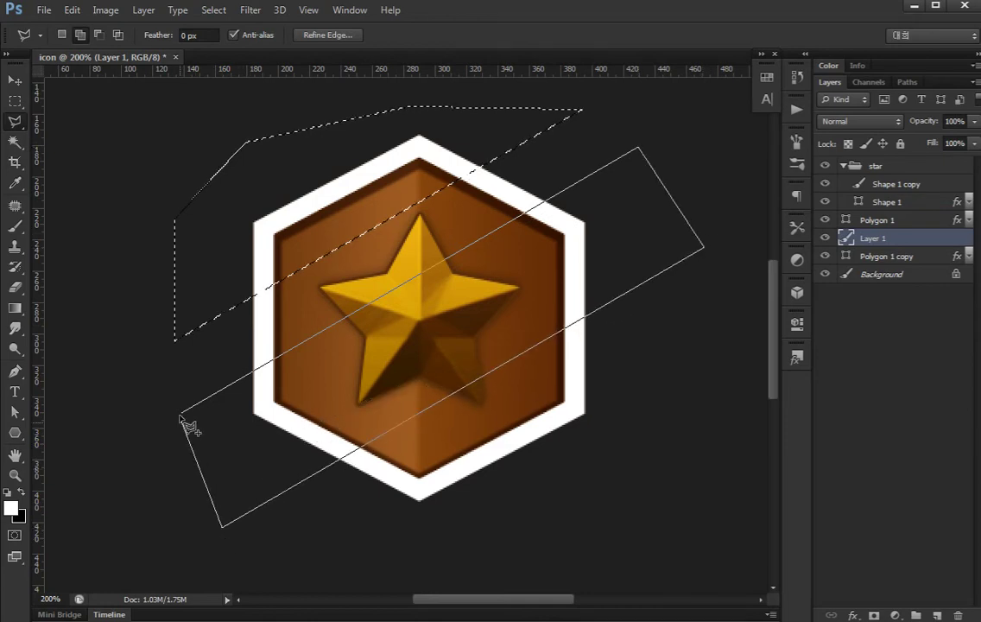
left_click(183, 413)
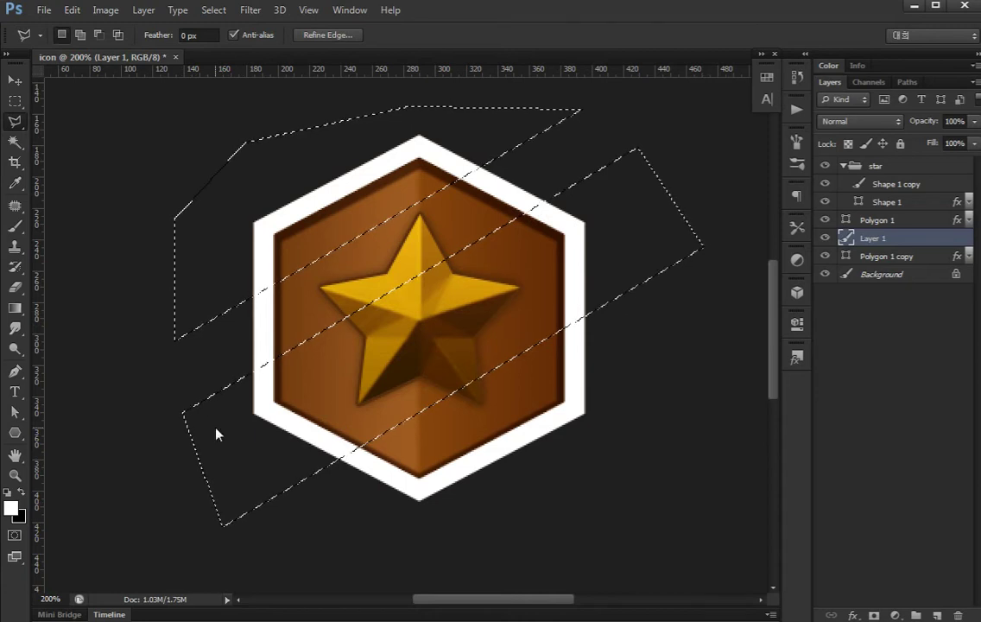
key("Delete")
key("ctrl+d")
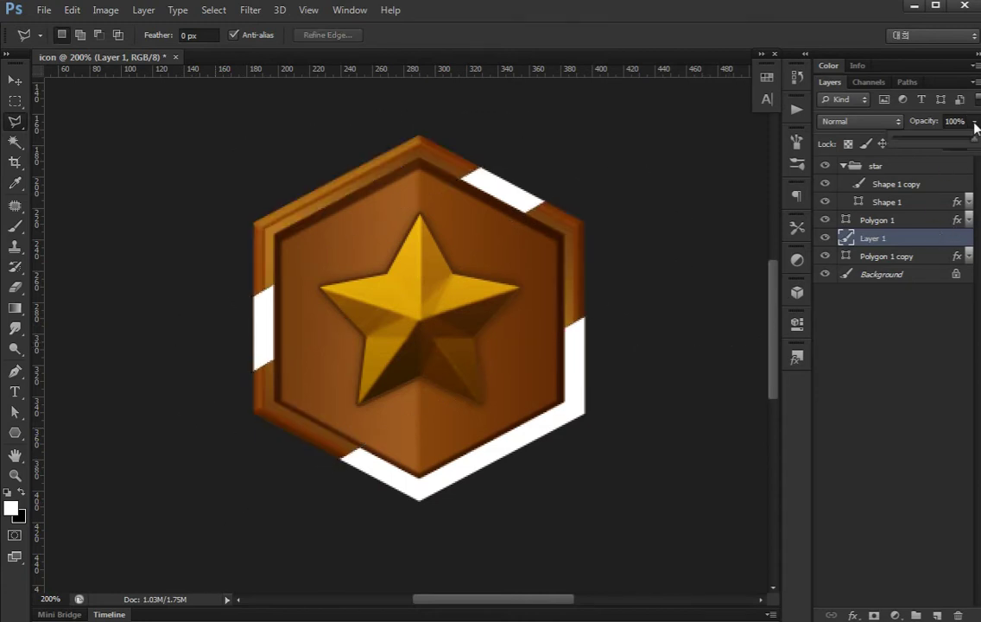
left_click_drag(974, 121, 943, 144)
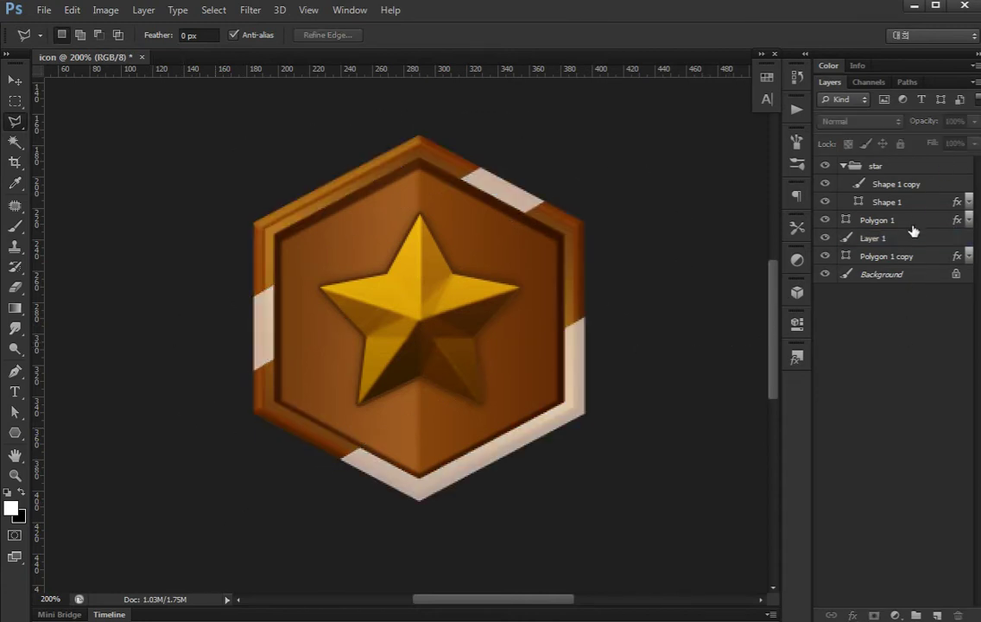
Colorize Layer 1's stripes with Hue/Saturation at Hue 40, Saturation 58, Lightness -35
key("ctrl+u")
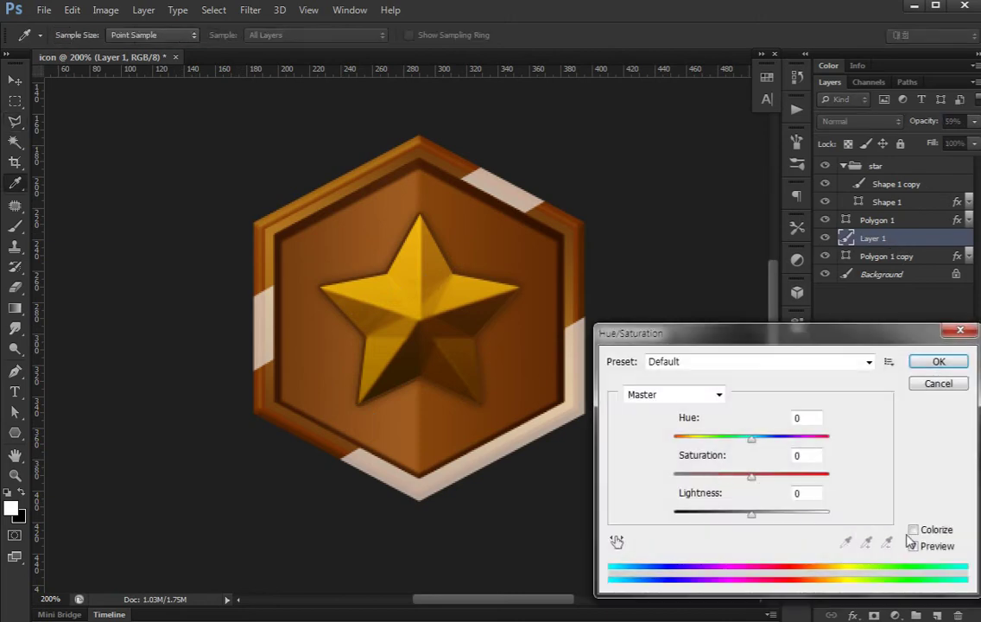
left_click(913, 529)
left_click_drag(708, 475, 751, 476)
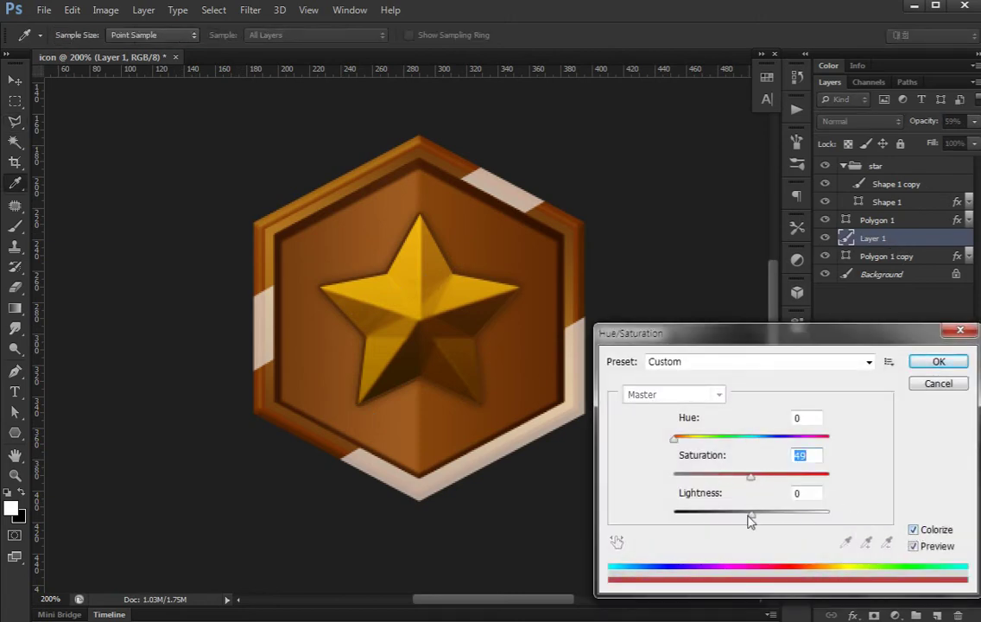
left_click_drag(749, 518, 736, 518)
left_click_drag(682, 440, 691, 440)
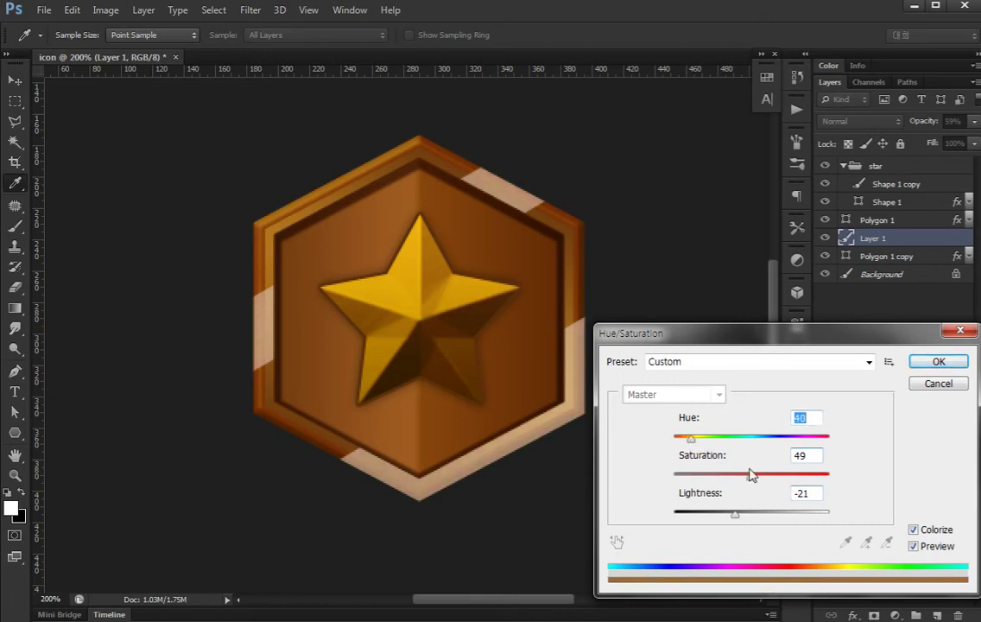
left_click_drag(751, 474, 771, 480)
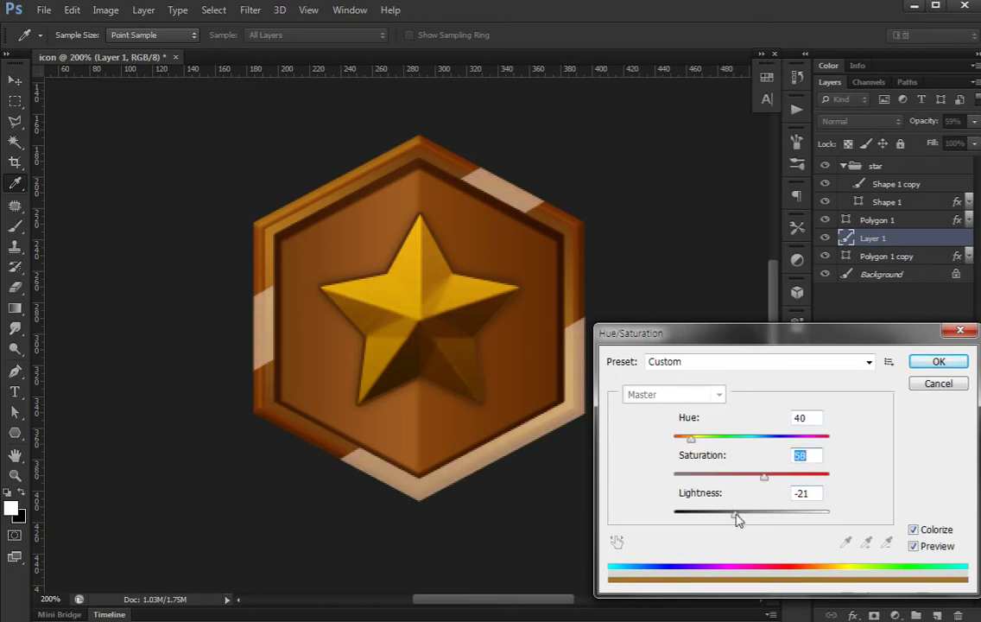
left_click_drag(735, 518, 725, 518)
left_click(939, 361)
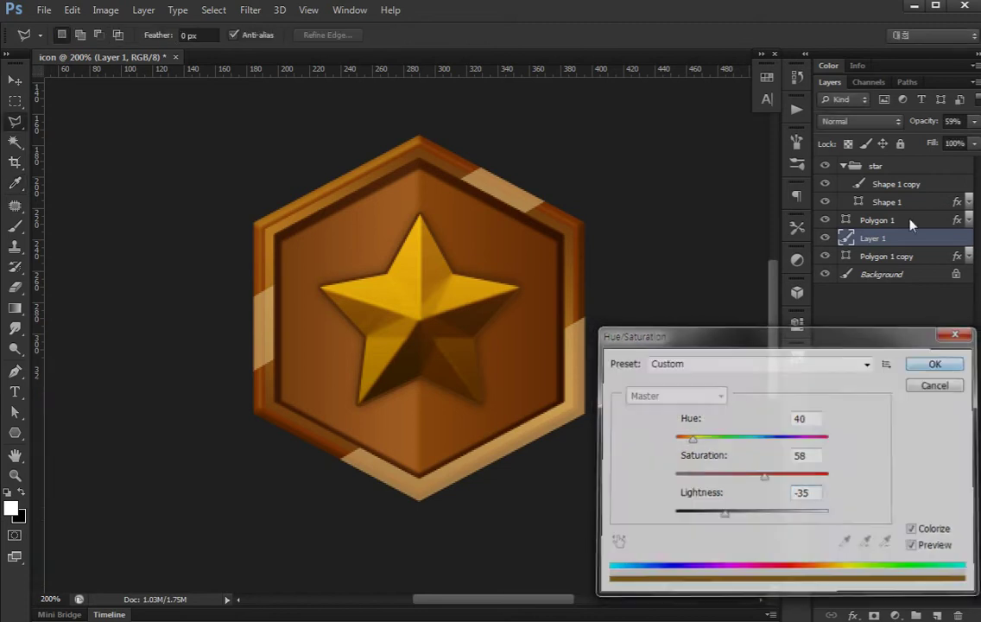
Browse Layer 1's blend mode list for a darkening mode
left_click(861, 123)
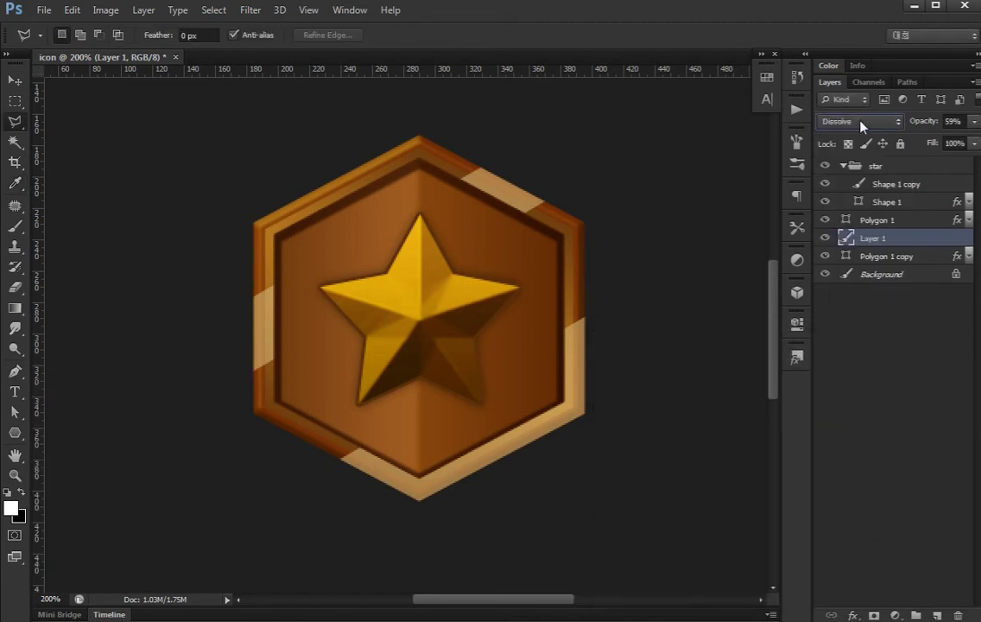
scroll(861, 126, "down", 1)
left_click(860, 123)
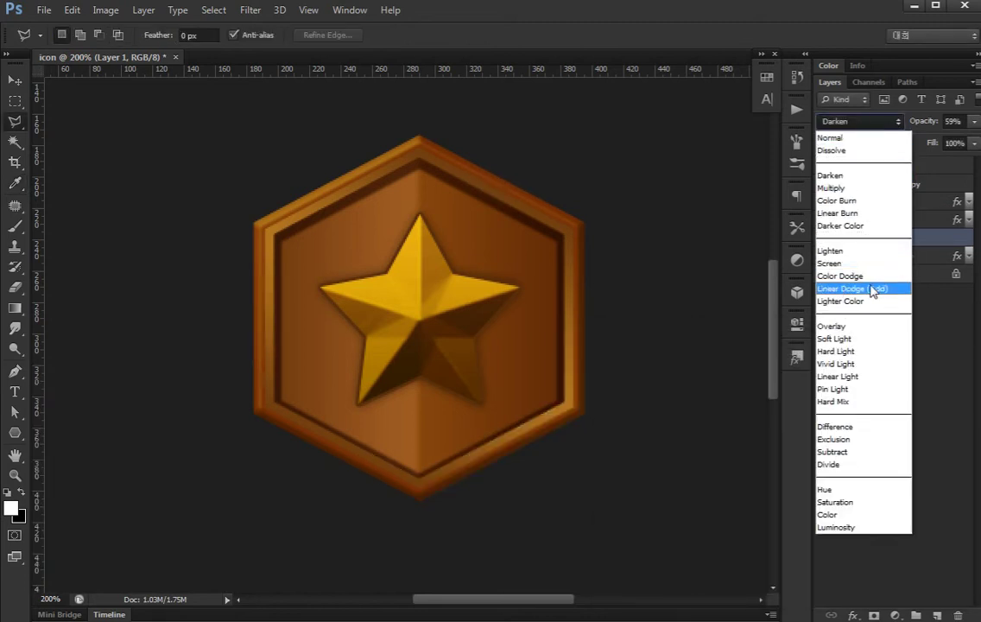
Set Layer 1's stripe blend mode to Multiply and check the result
left_click(846, 188)
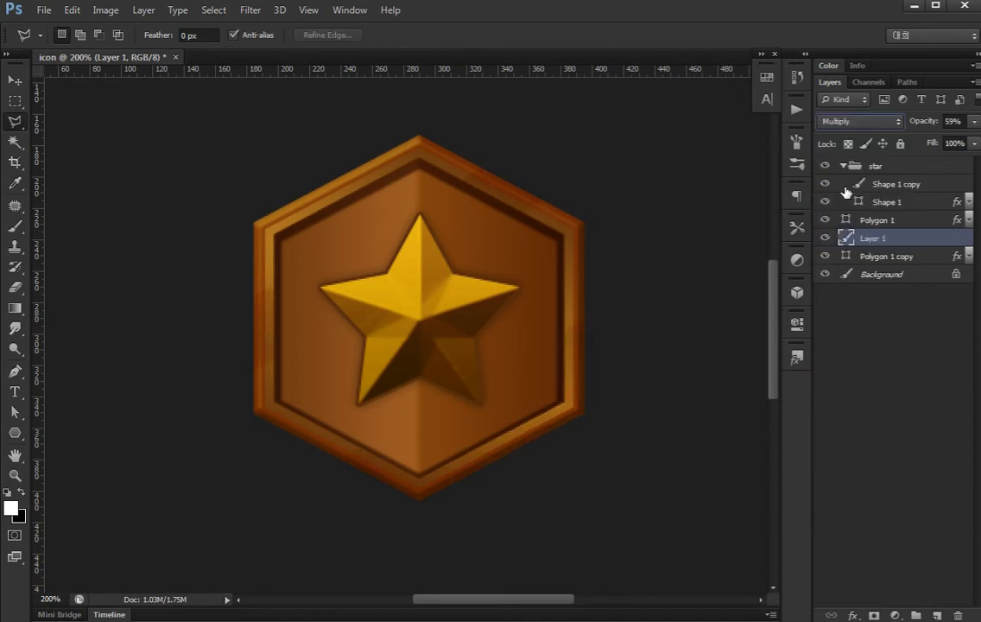
left_click(878, 409)
left_click_drag(692, 392, 661, 392)
key("v")
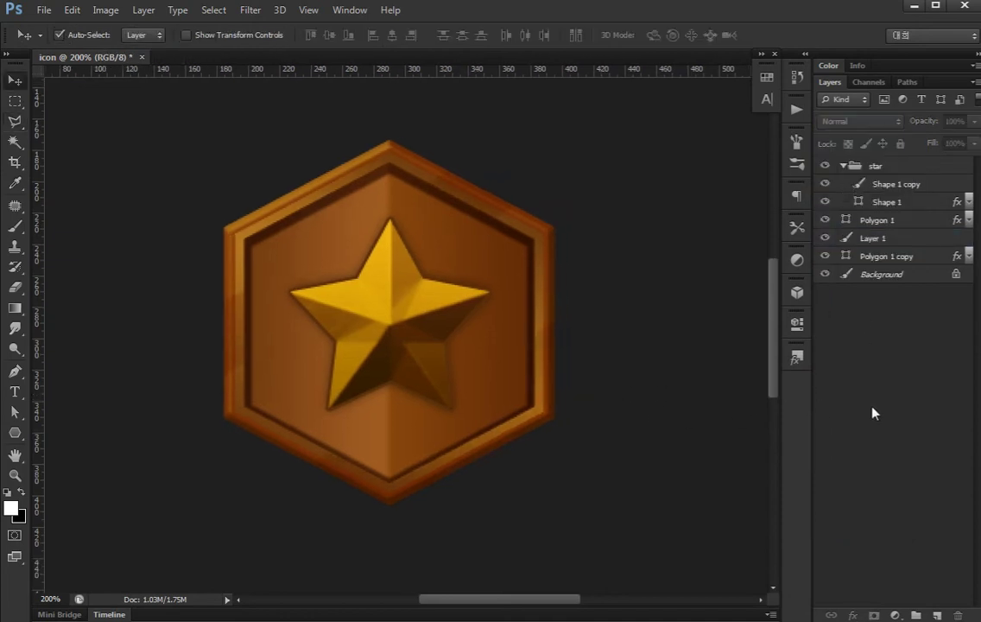
scroll(596, 398, "right", 1)
Raise Layer 1's opacity to 82% and select the Polygon 1 hexagon layer
left_click(909, 191)
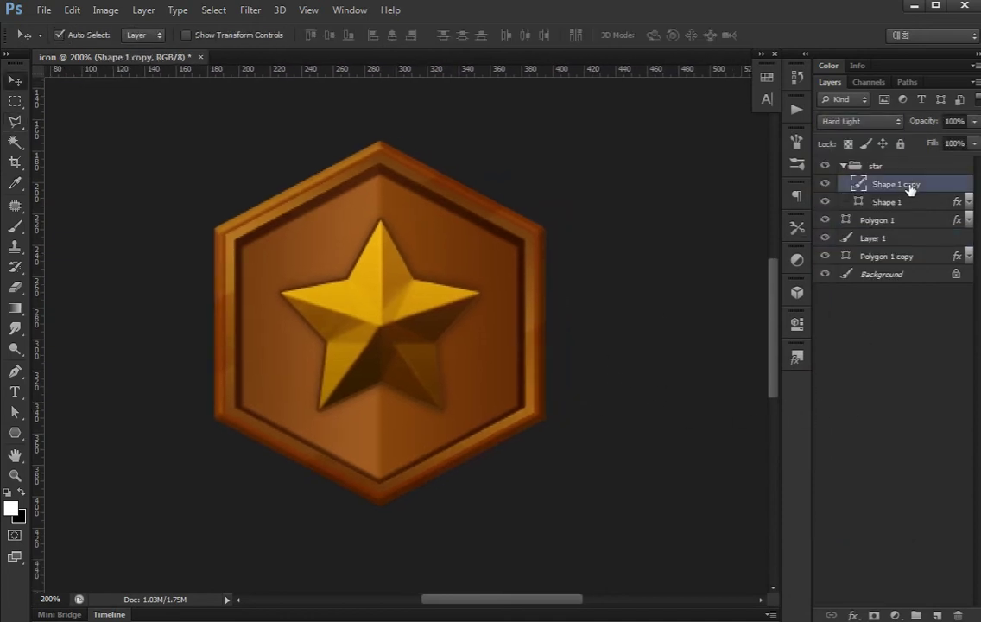
left_click(896, 238)
left_click(973, 121)
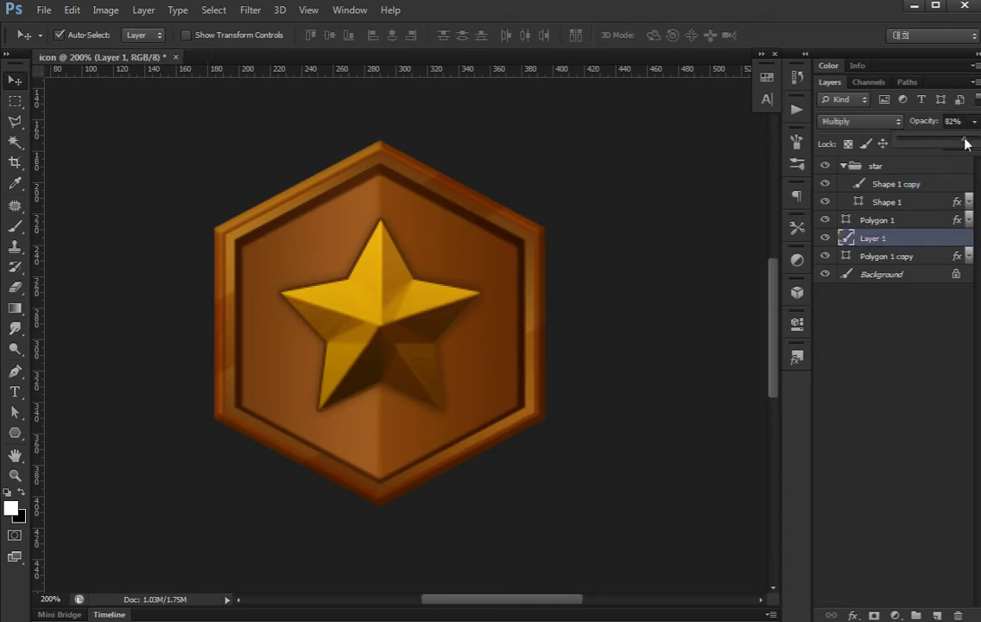
left_click(874, 370)
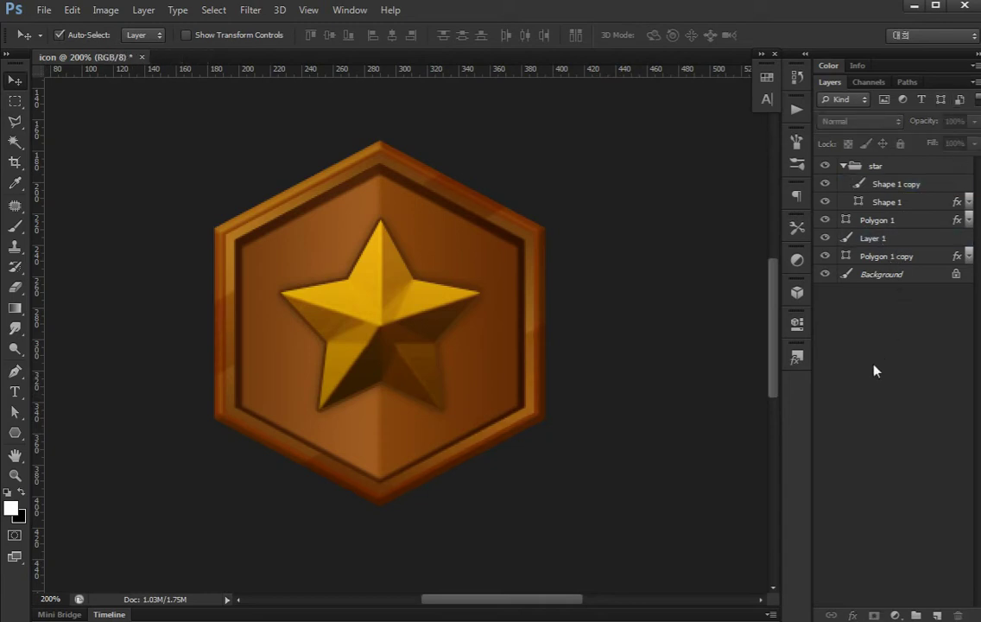
left_click(508, 330)
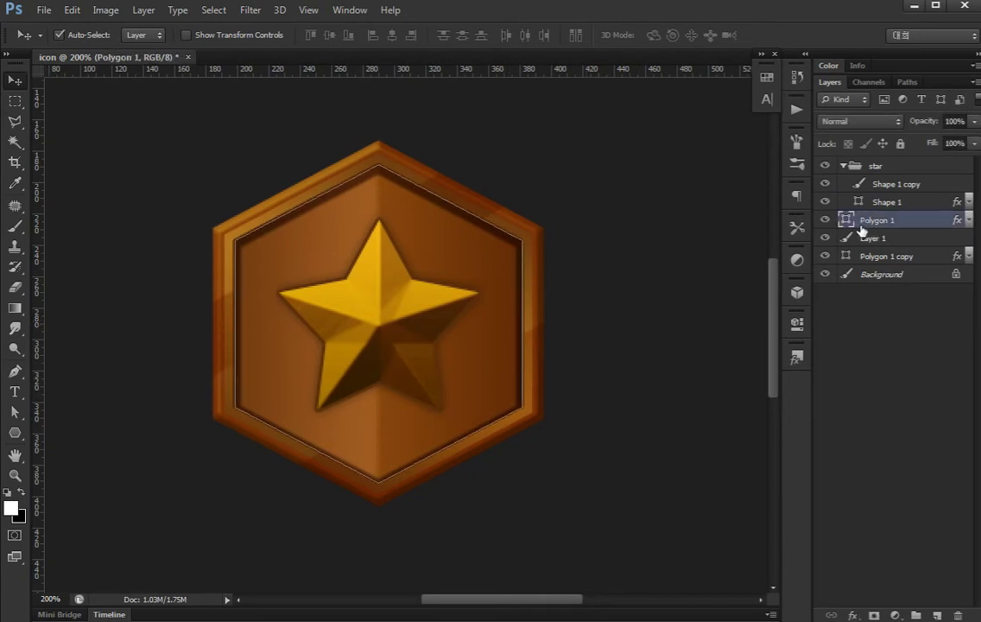
Duplicate Polygon 1 at 0% fill and open its Gradient Overlay without inner shadow and stroke
left_click_drag(860, 229, 860, 223)
left_click_drag(975, 145, 941, 168)
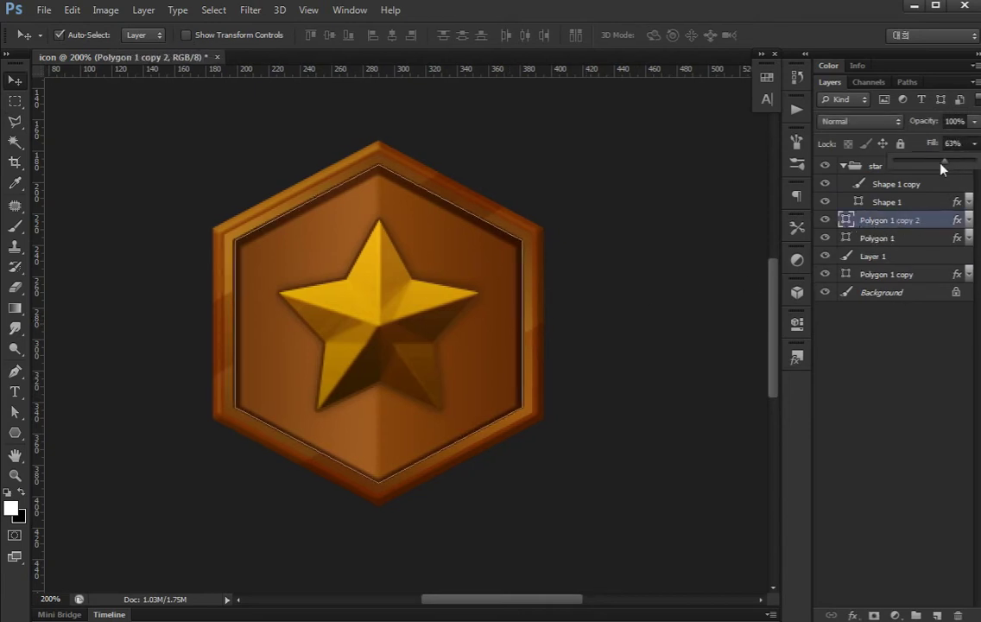
double_click(937, 221)
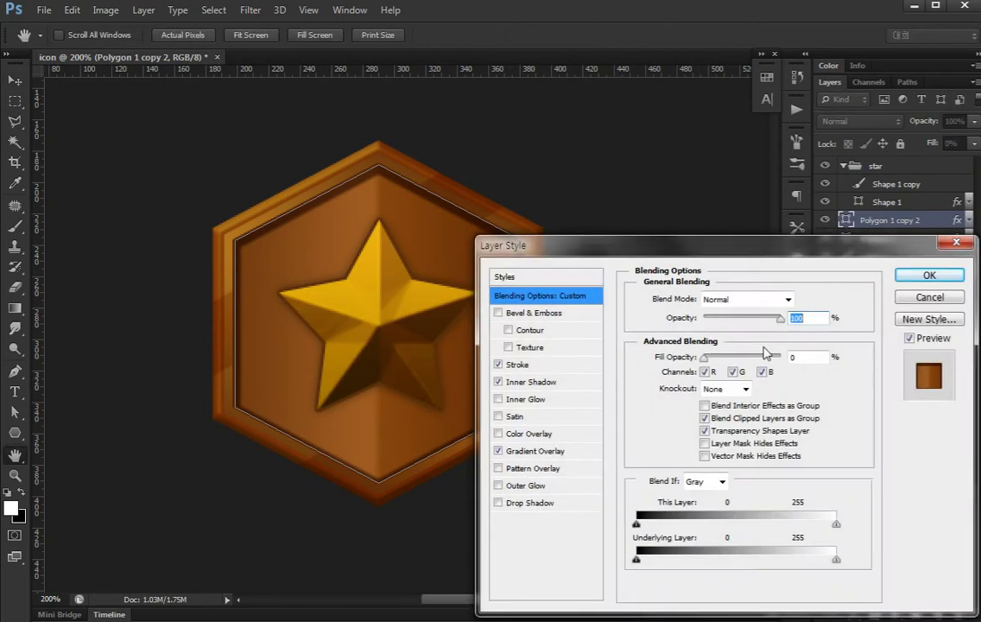
left_click(536, 450)
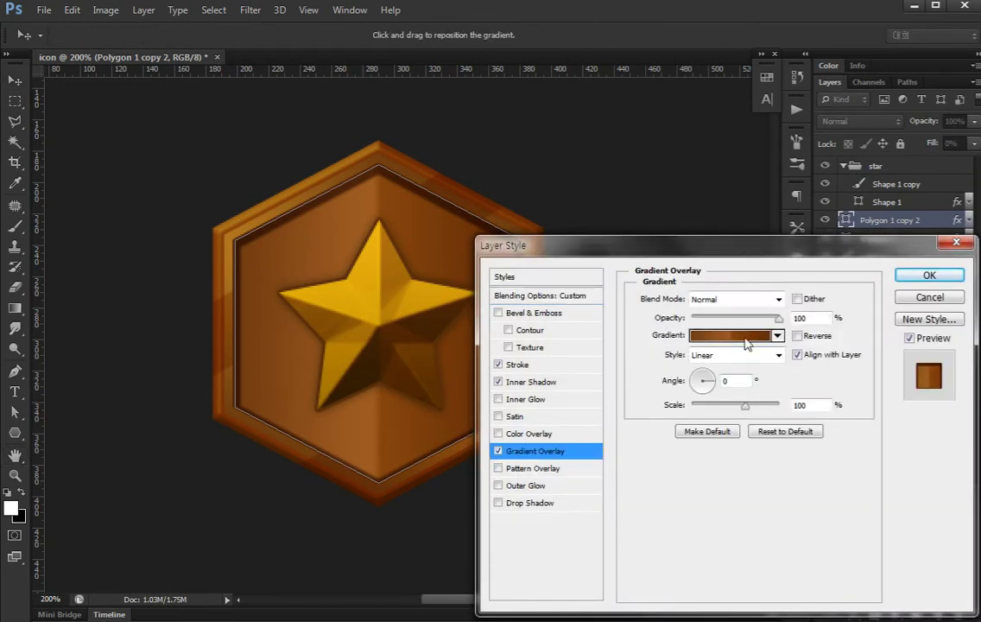
left_click(498, 382)
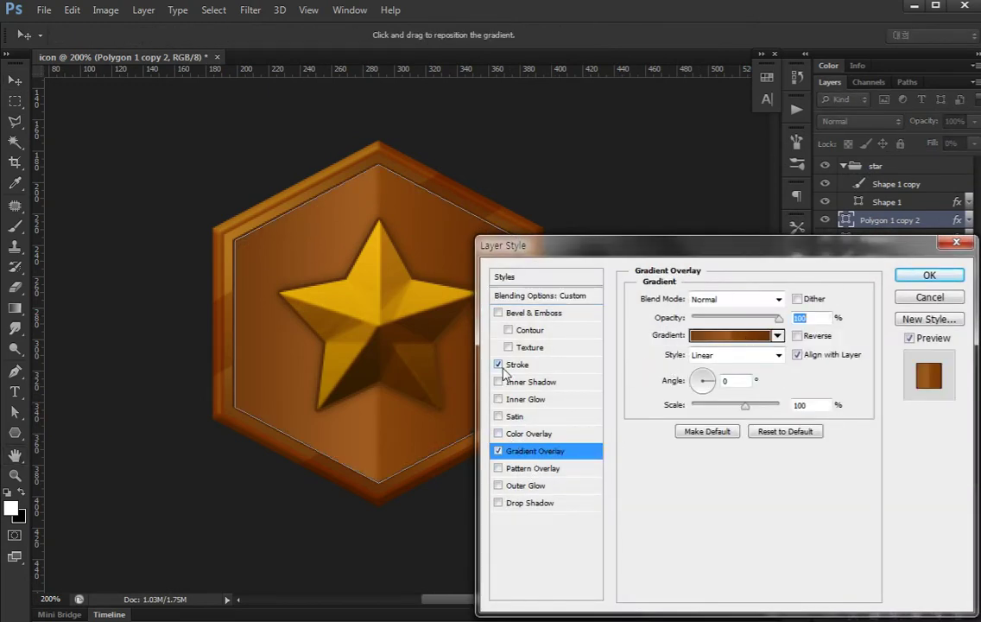
Build a black-to-transparent gradient in the Gradient Editor
left_click(723, 342)
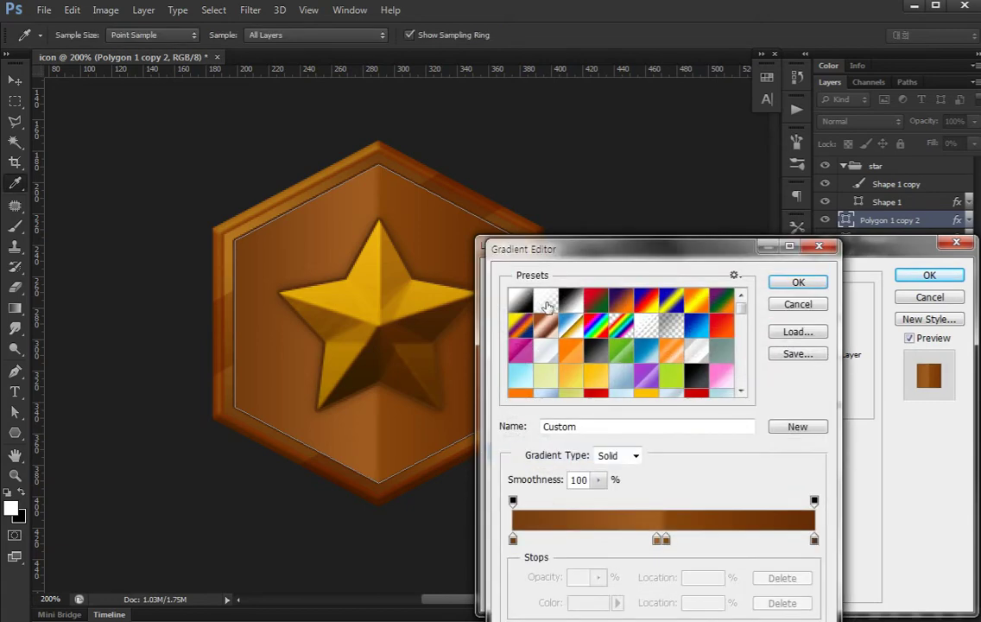
left_click(546, 304)
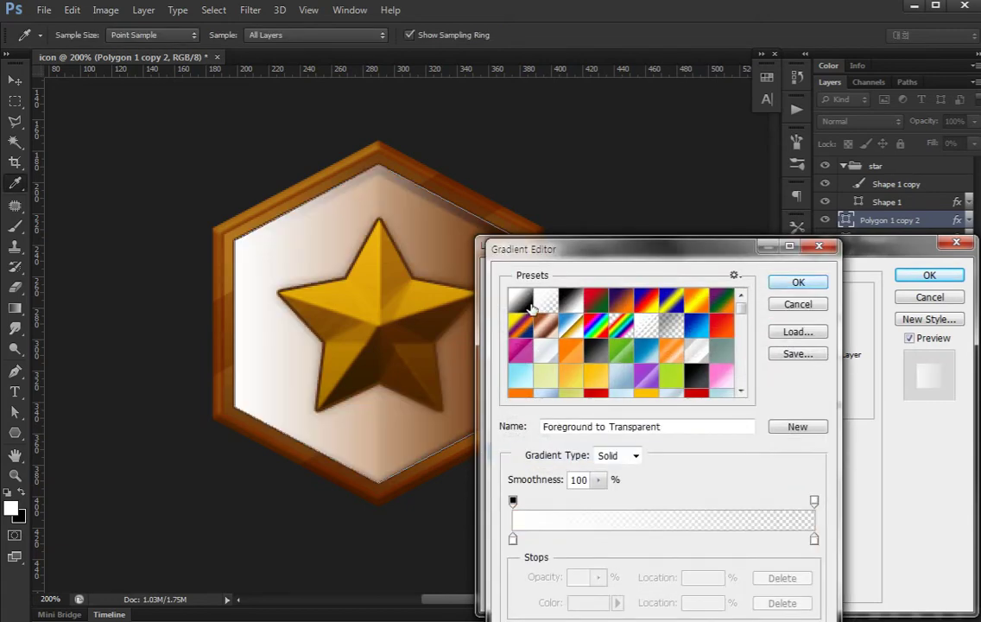
left_click(527, 302)
left_click(512, 540)
double_click(513, 540)
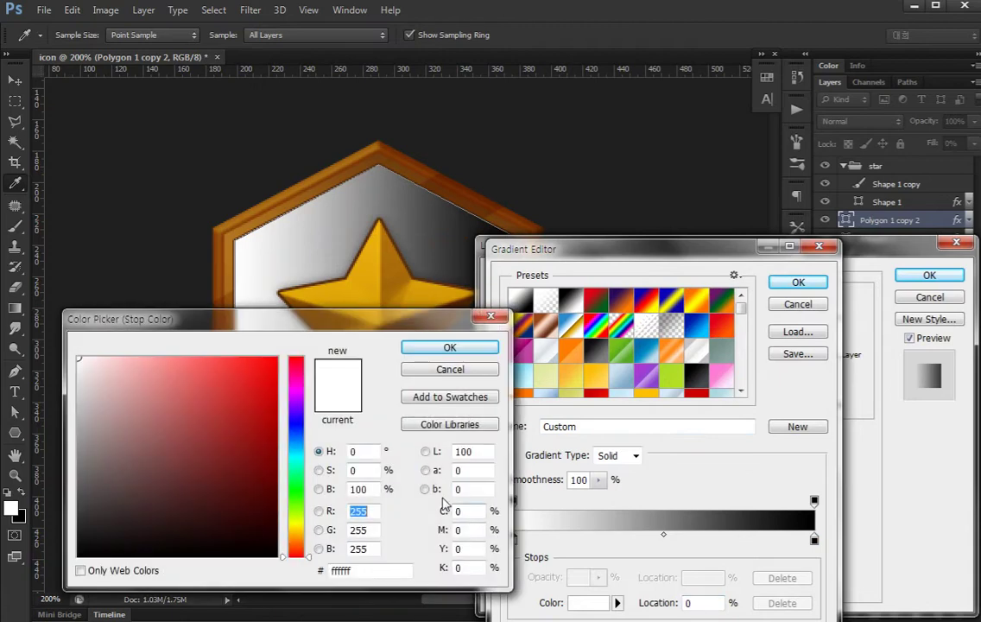
left_click(93, 548)
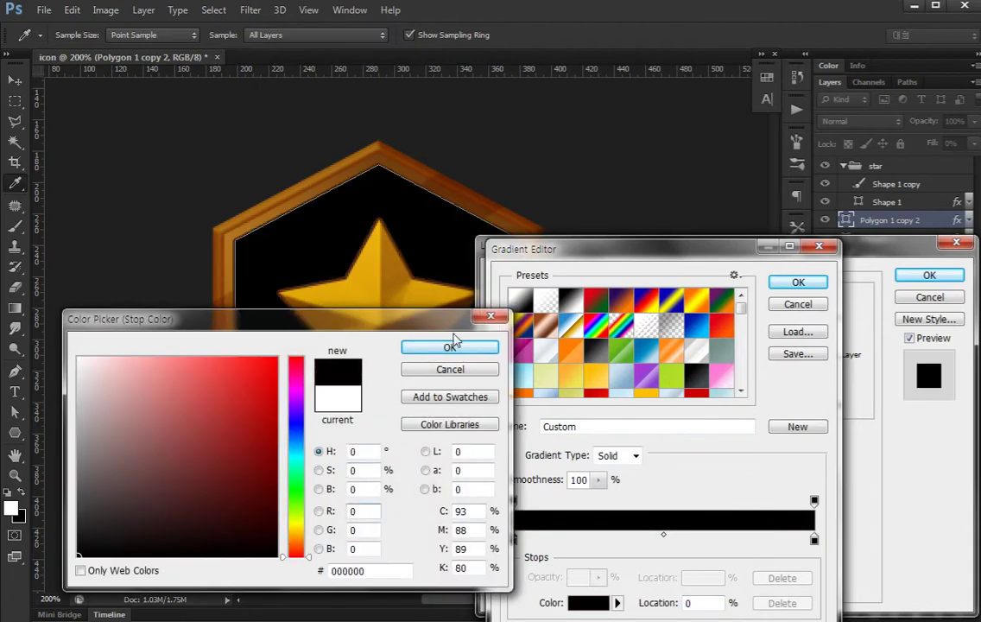
left_click(450, 347)
left_click(814, 501)
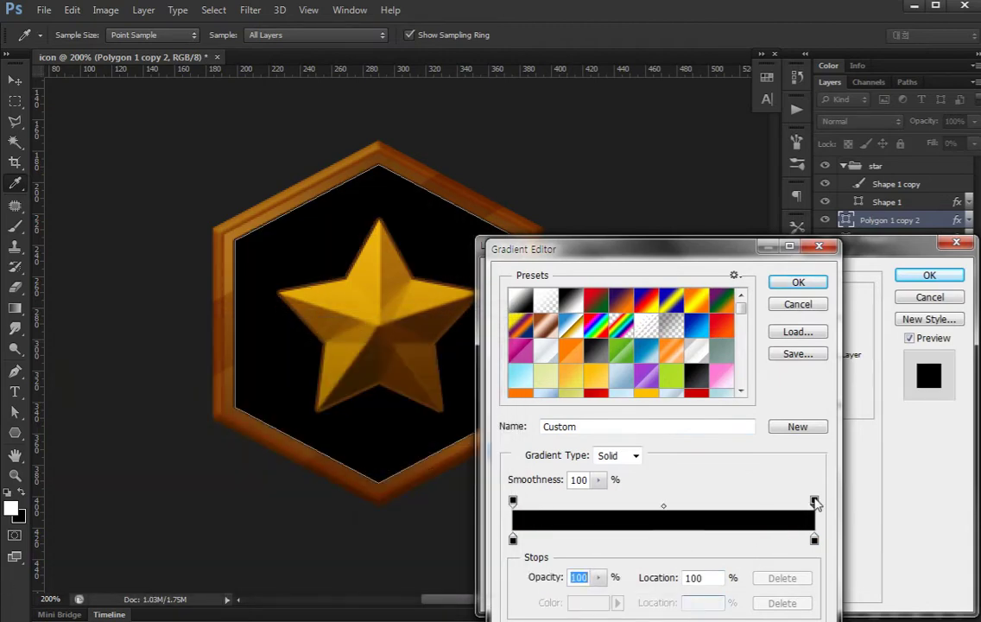
left_click(599, 576)
left_click_drag(596, 596, 455, 600)
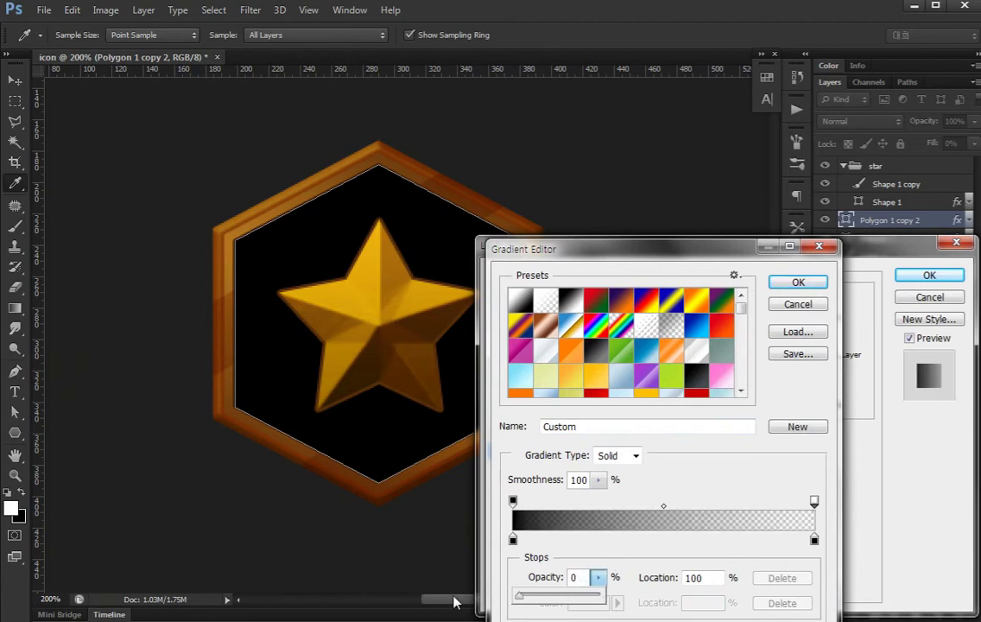
left_click(797, 282)
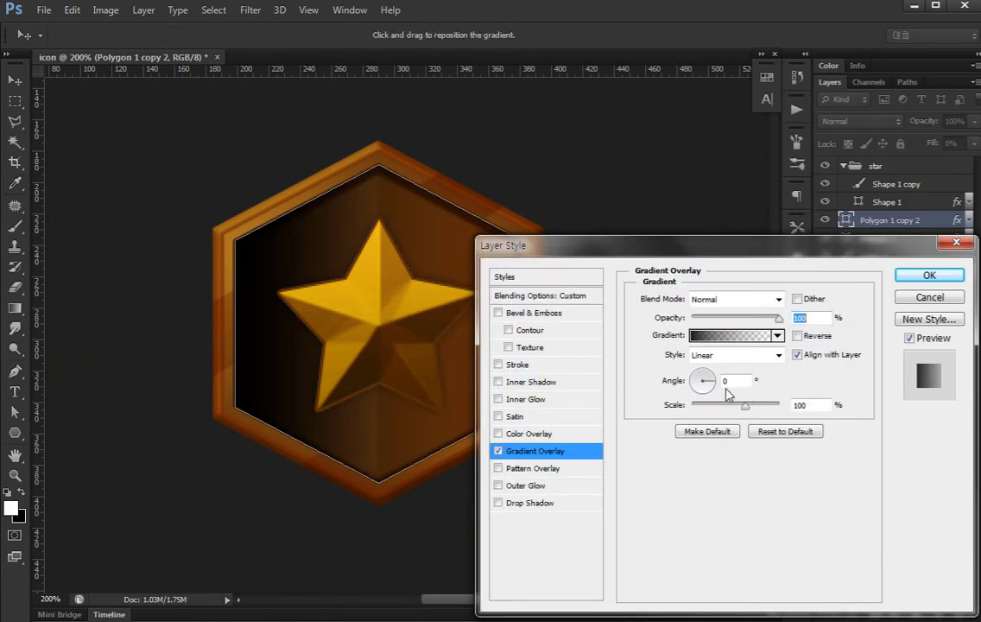
Make the gradient overlay Radial, Reversed, at 150% scale
left_click(734, 354)
left_click(726, 382)
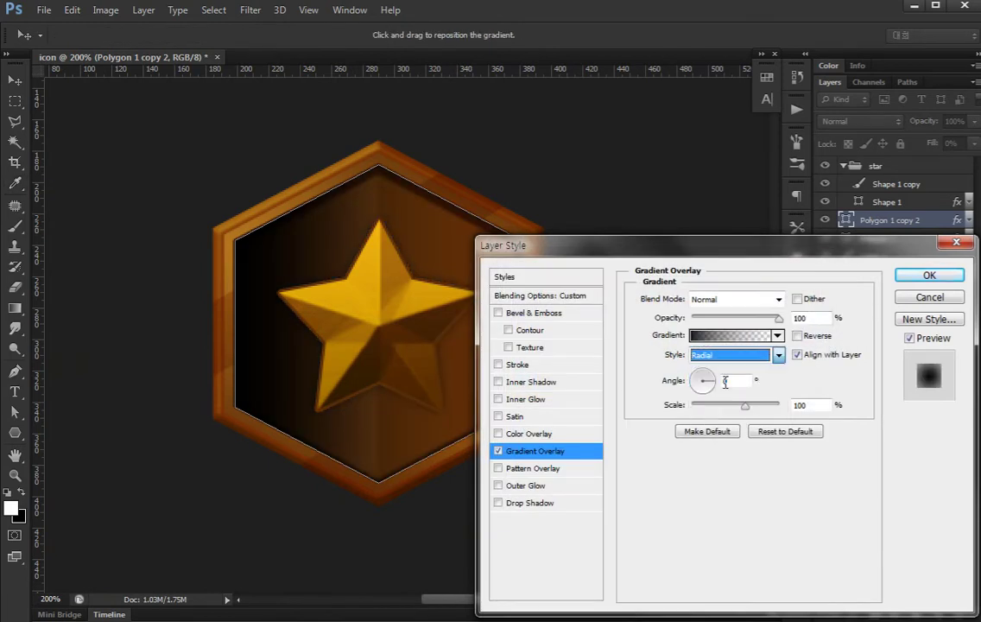
left_click(798, 336)
left_click_drag(746, 405, 767, 406)
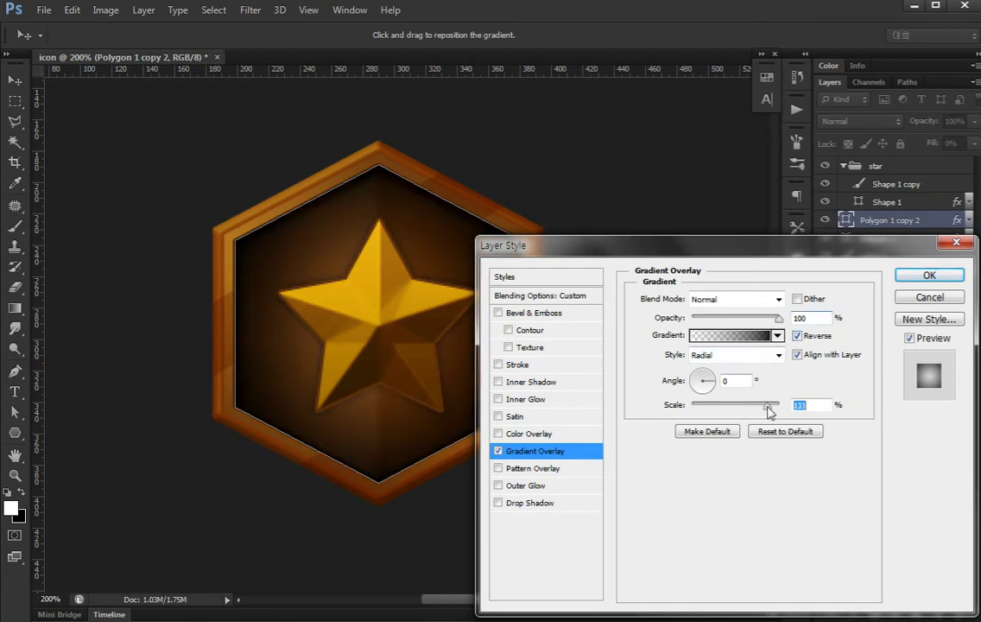
type("150")
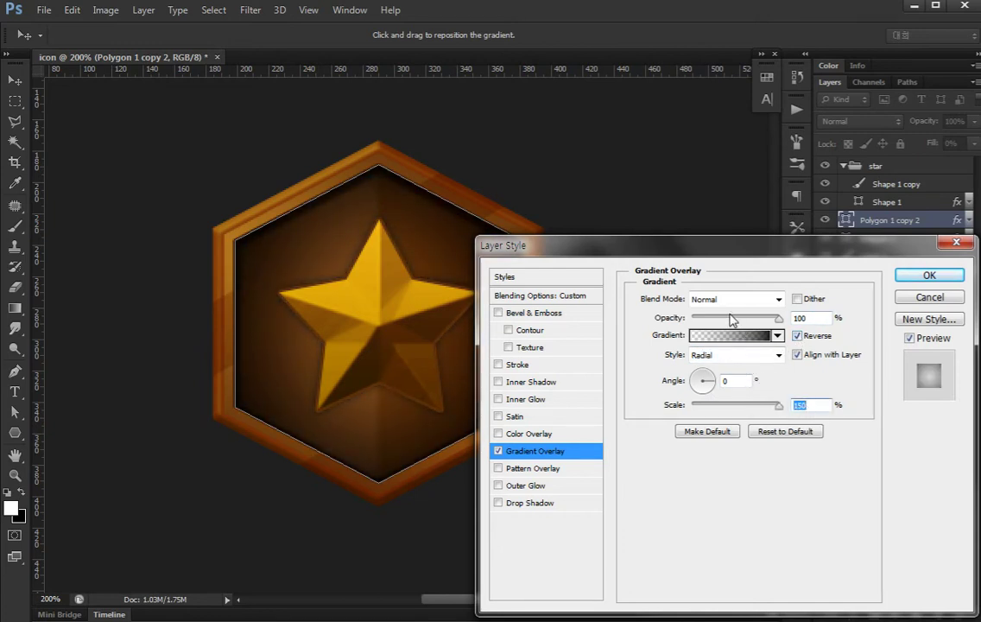
Slide the gradient stops inward, placing the dark stop at 69%
left_click(750, 338)
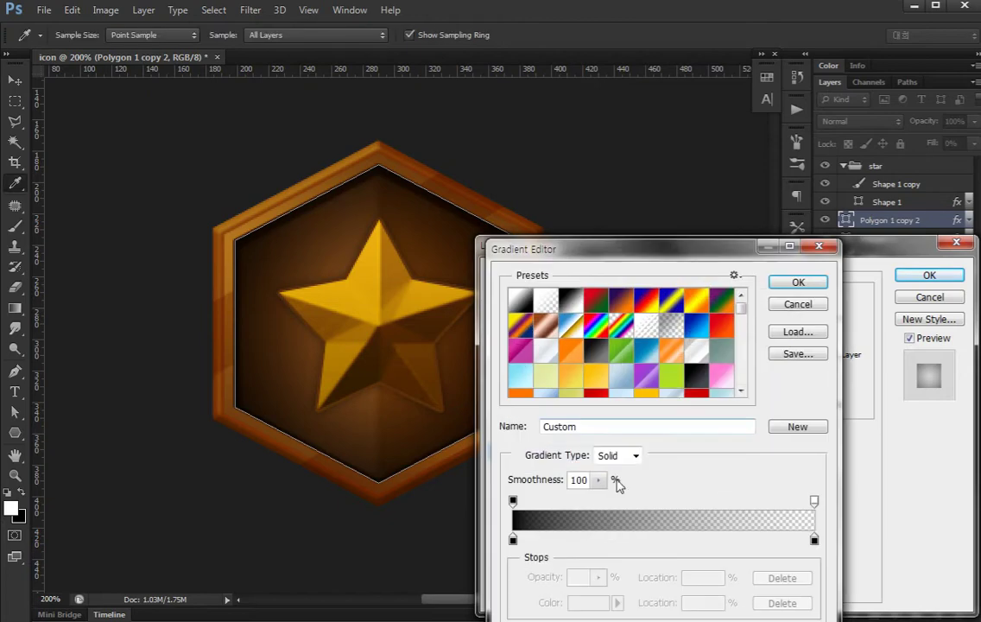
left_click_drag(816, 540, 750, 538)
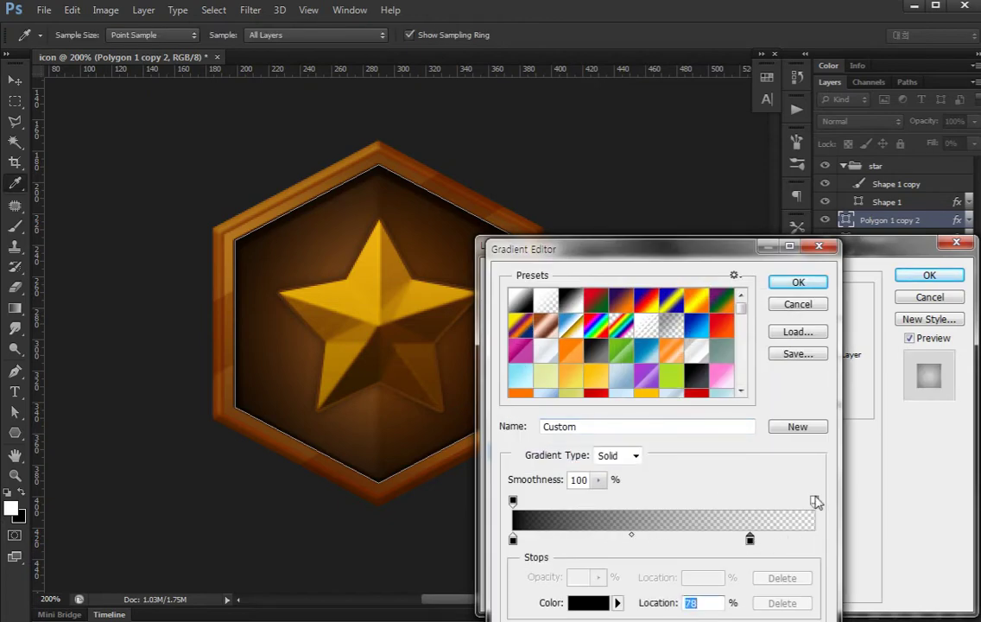
mouse_move(813, 502)
left_mouse_down()
mouse_move(683, 502)
mouse_move(702, 506)
left_mouse_up()
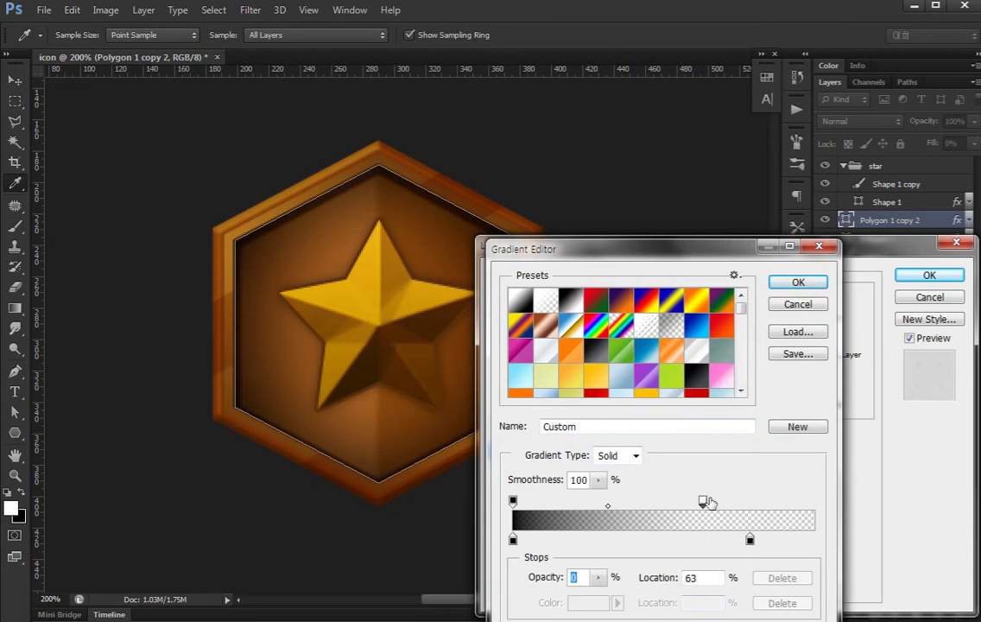
left_click_drag(750, 539, 720, 540)
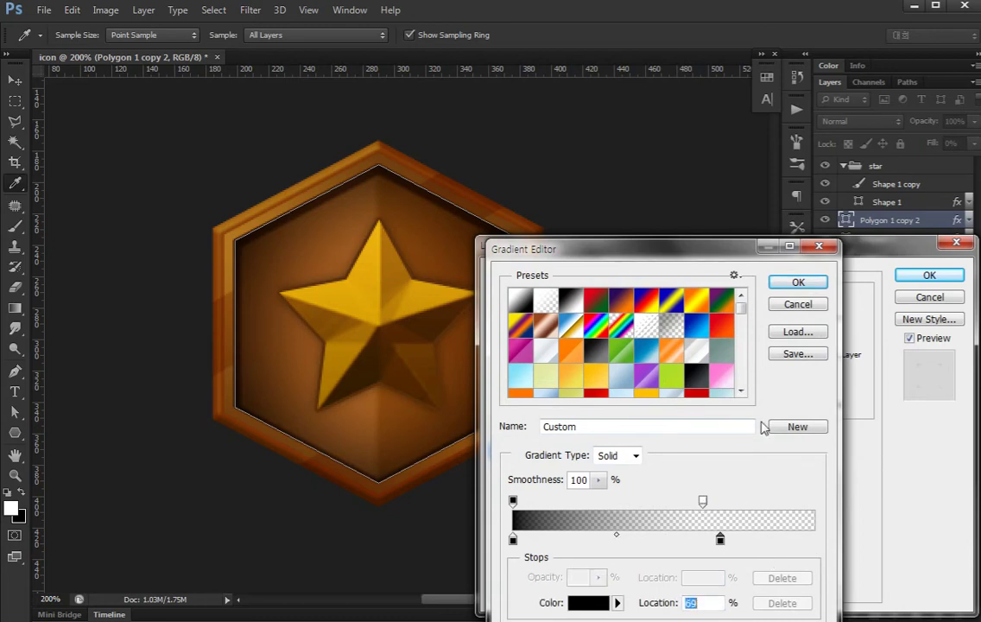
left_click(813, 284)
Apply the radial vignette overlay to the hexagon copy and deselect it
left_click(929, 275)
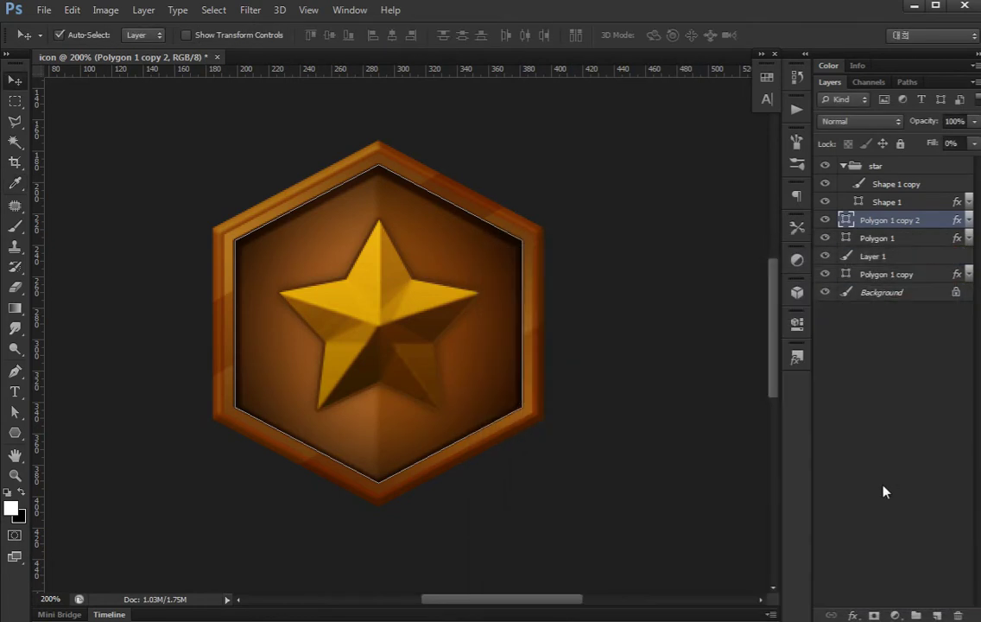
left_click(884, 490)
scroll(484, 334, "right", 1)
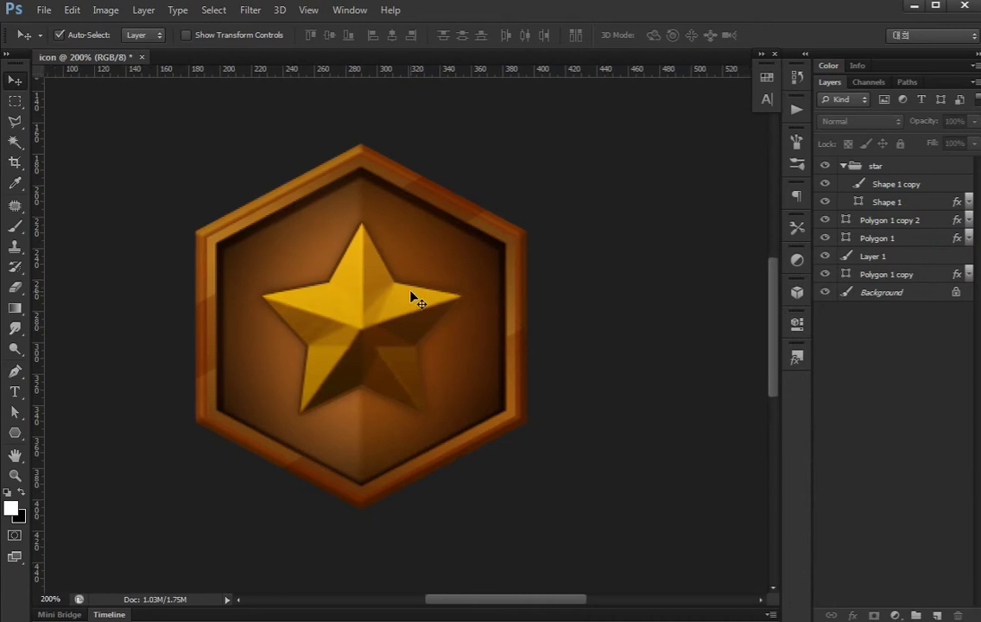
Change Shape 1's star stroke colour to dark brown #472305
double_click(957, 203)
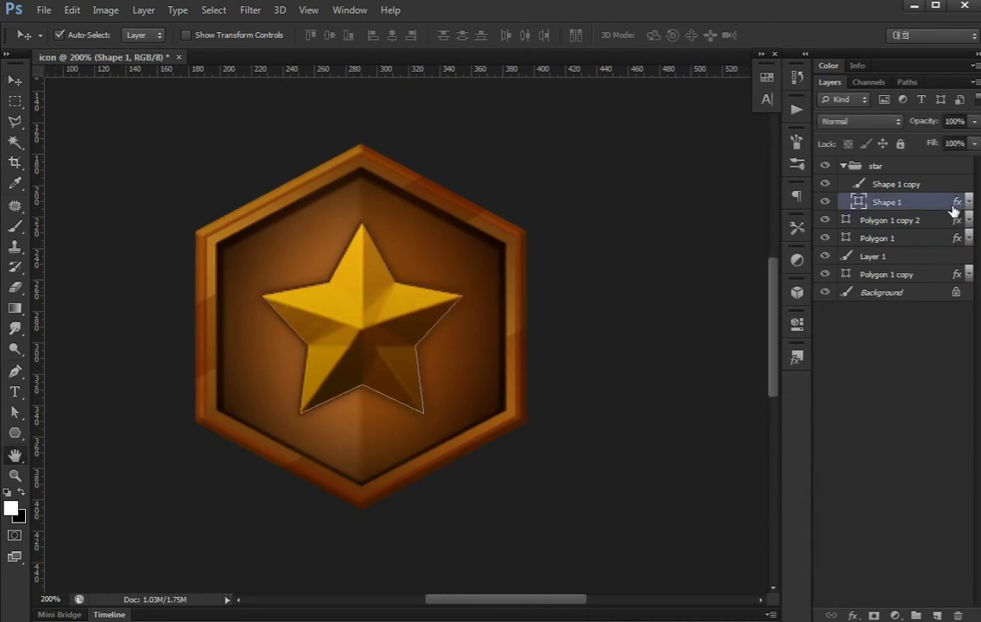
left_click(517, 364)
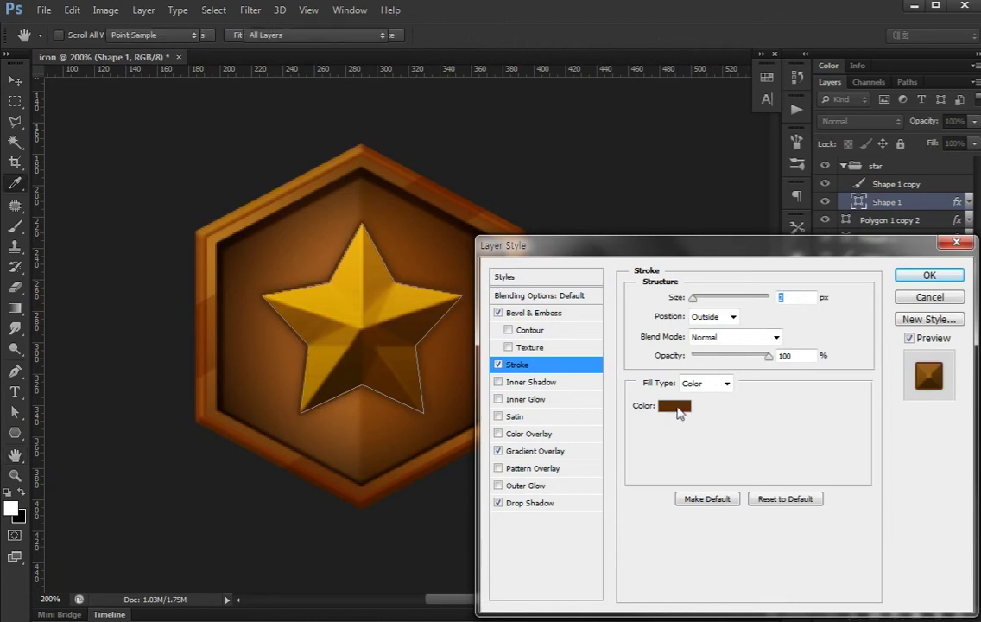
left_click(673, 406)
left_click(263, 501)
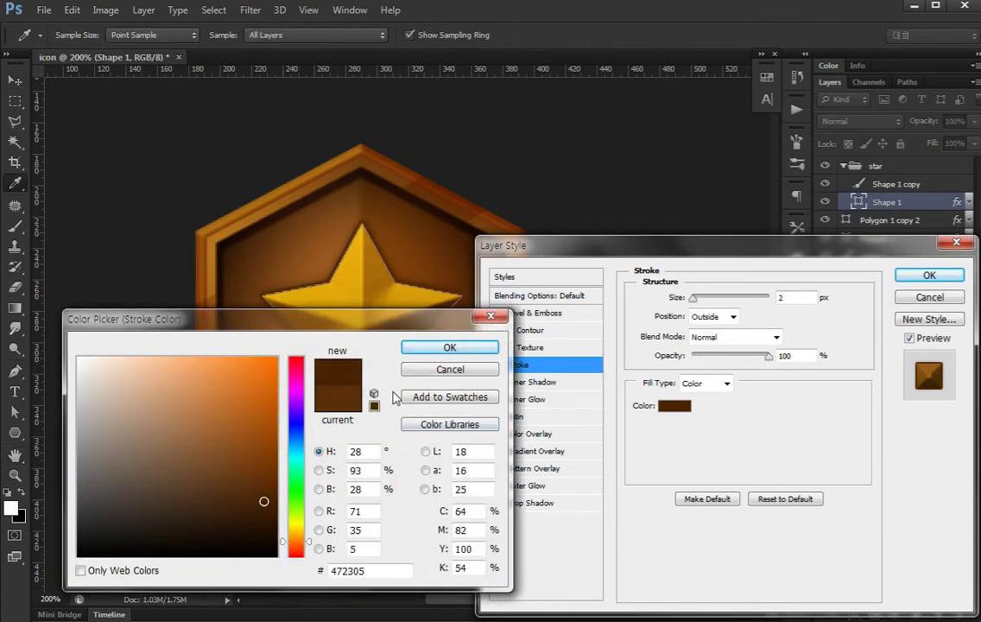
left_click(447, 347)
left_click(929, 275)
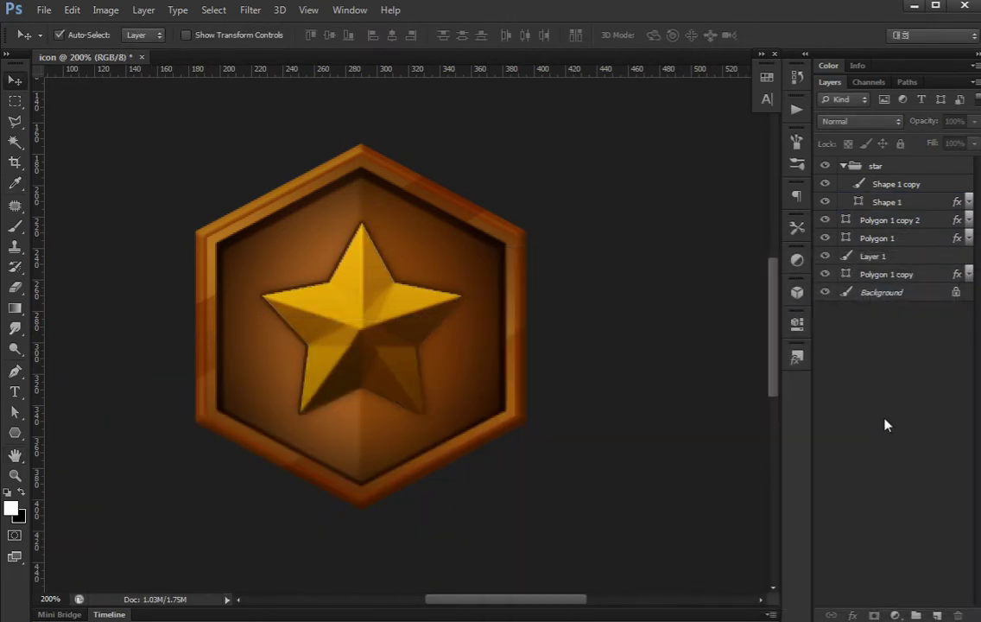
left_click_drag(675, 293, 668, 294)
Fill a new layer with white inside the loaded inner hexagon selection
left_click(470, 329)
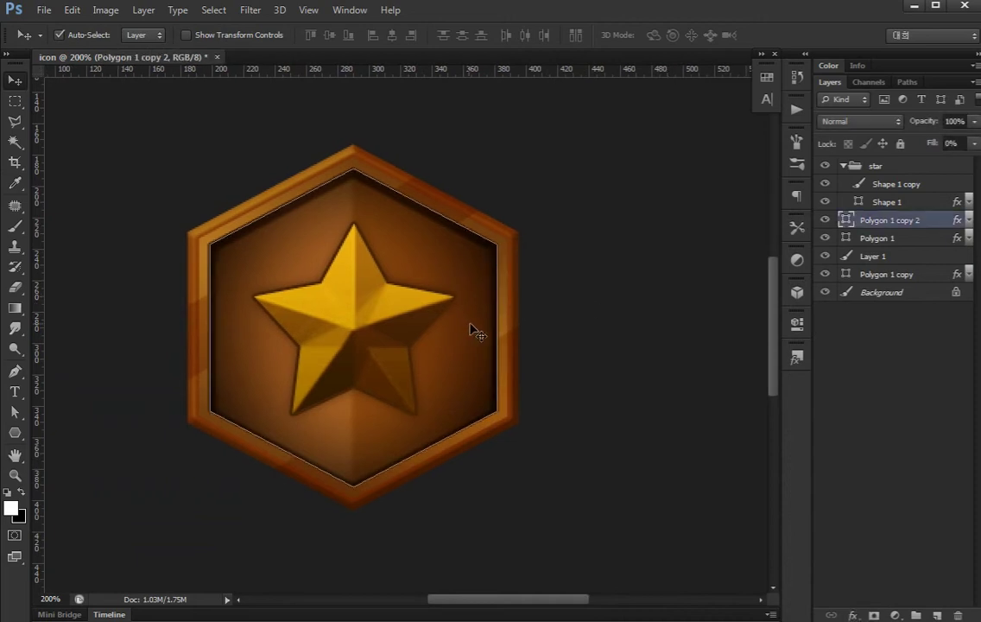
left_click(851, 223, "ctrl")
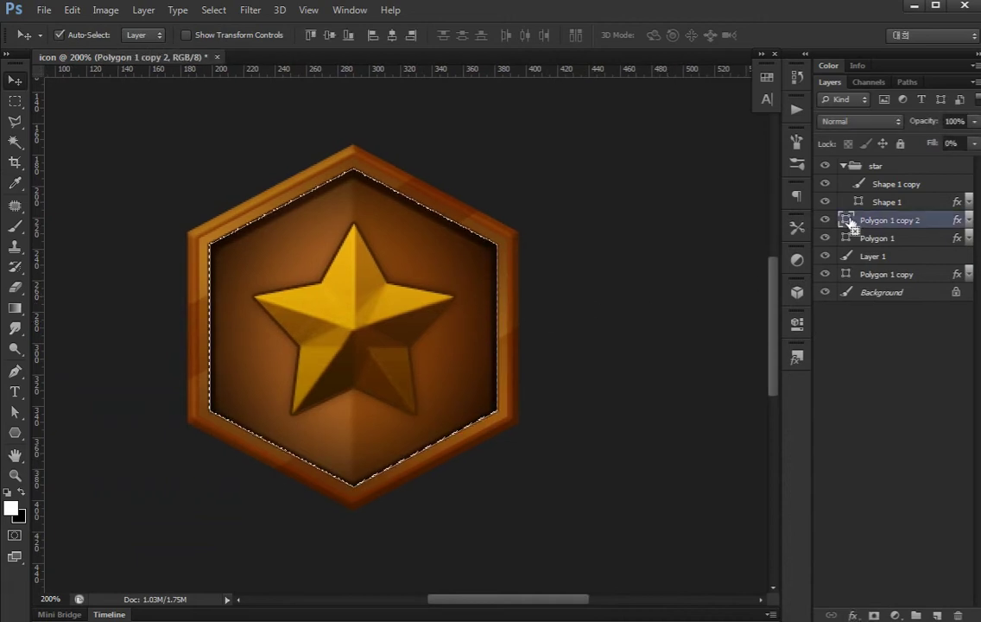
key("ctrl+shift+alt+n")
key("alt+BackSpace")
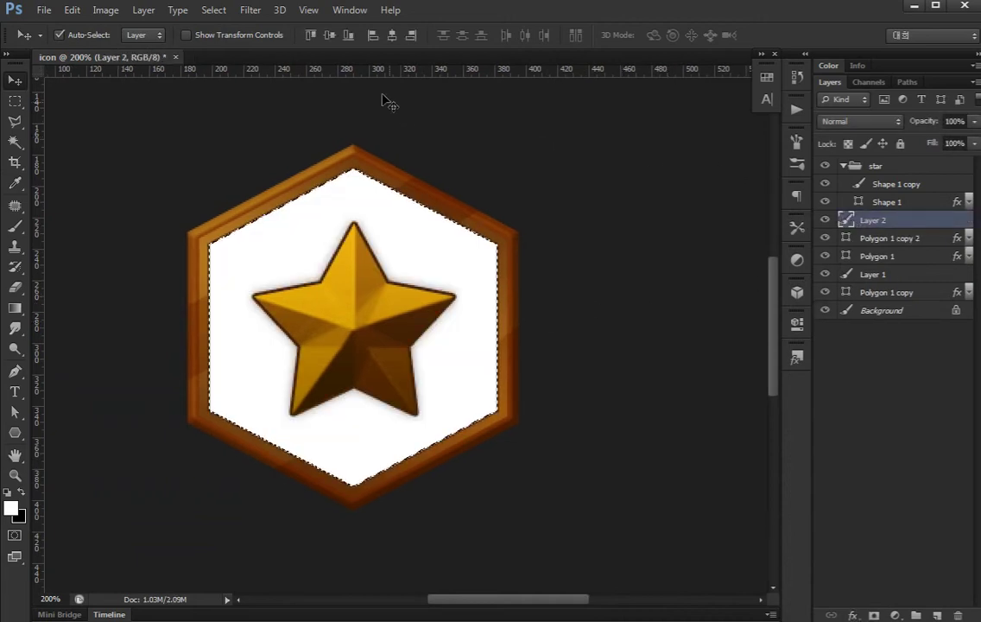
Add 33.03% monochromatic Gaussian noise to the white hexagon layer
left_click(250, 10)
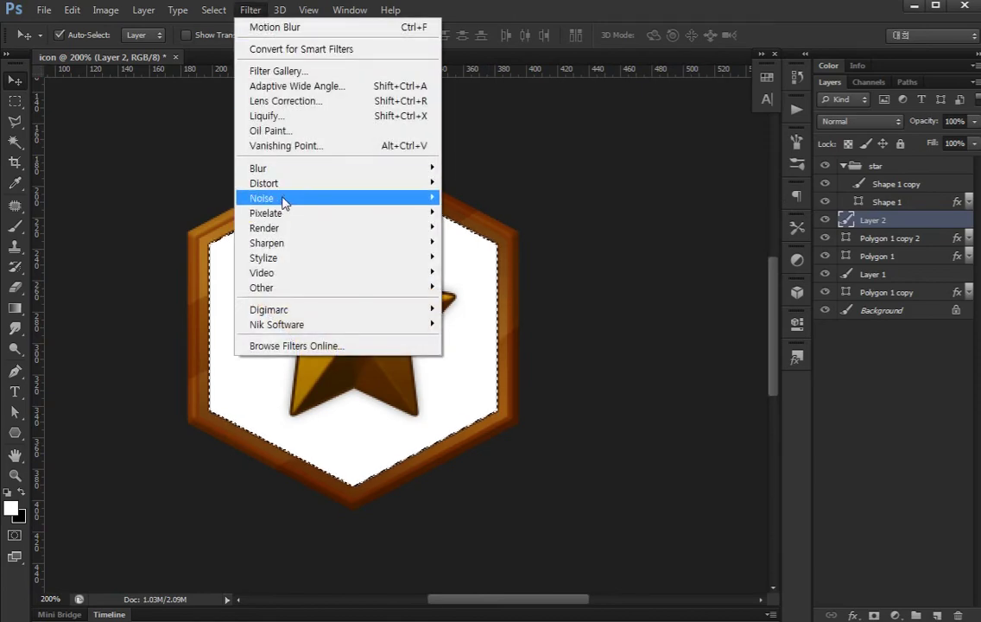
mouse_move(261, 197)
left_click(177, 198)
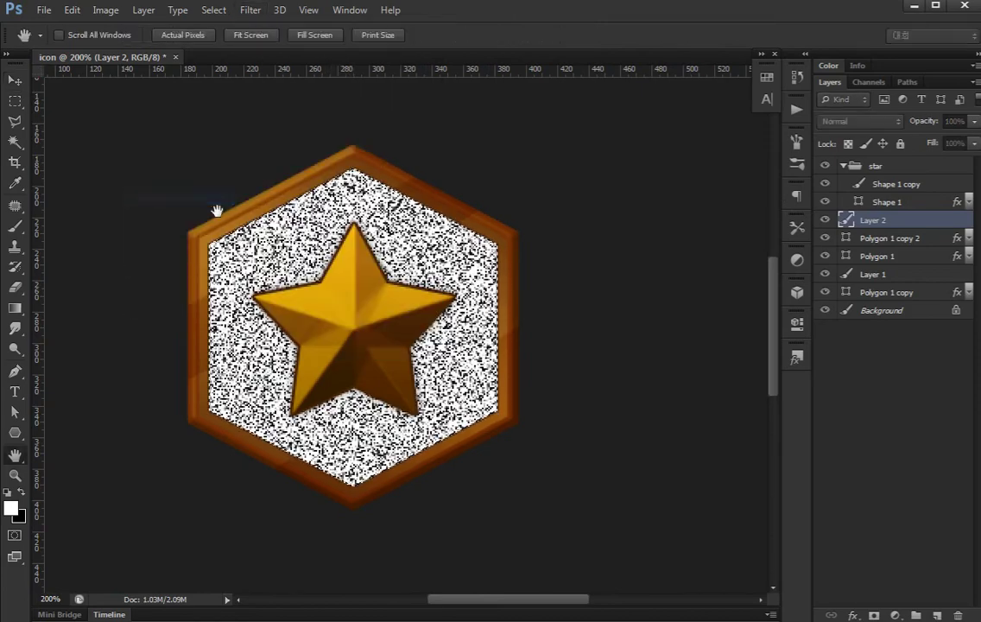
left_click_drag(231, 403, 219, 403)
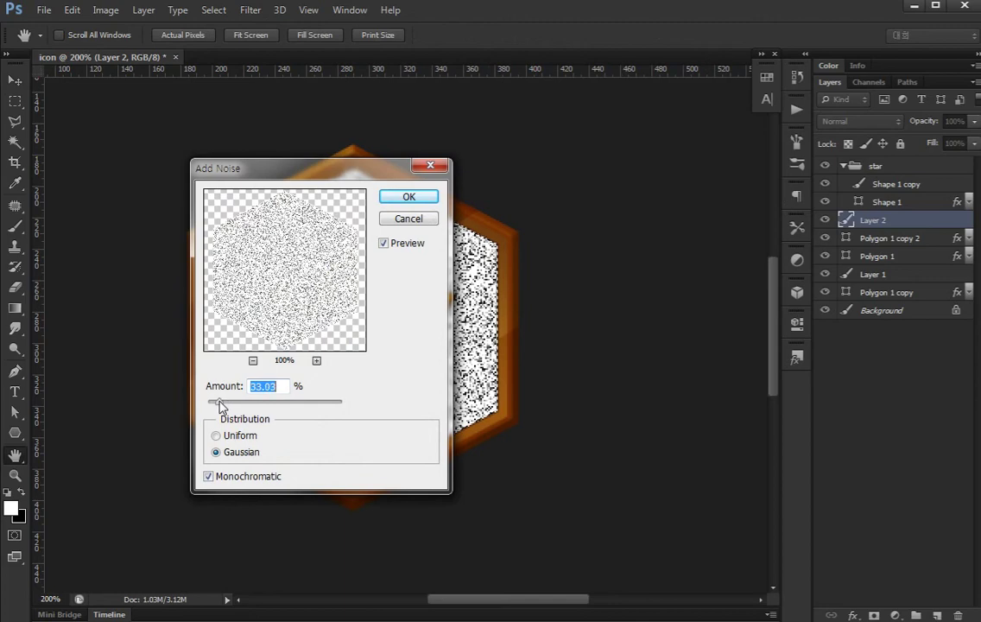
left_click(407, 197)
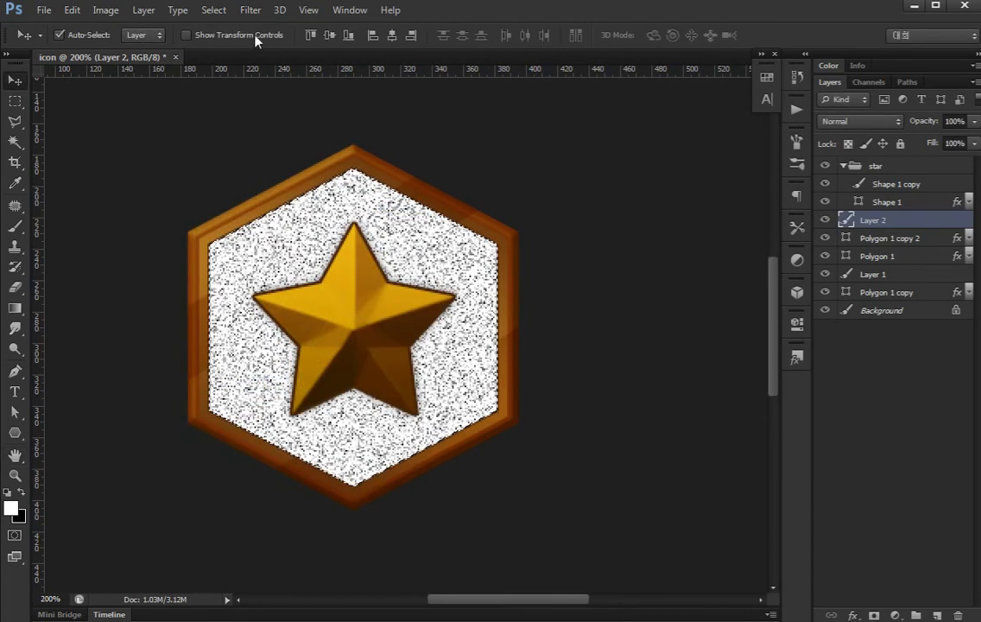
Try a blur filter on the noise, then cancel it to keep the grain sharp
left_click(216, 9)
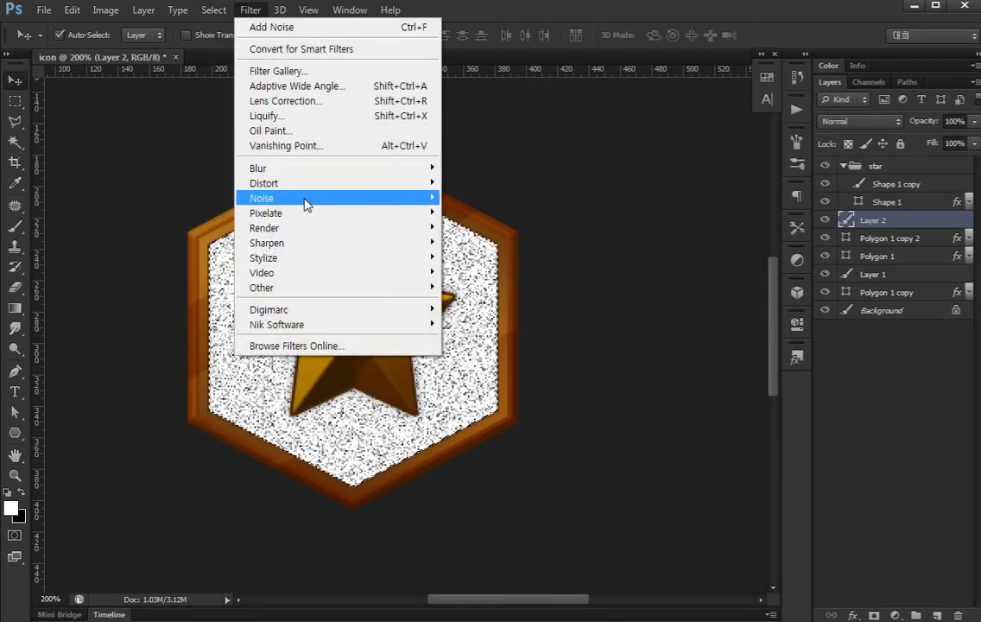
mouse_move(261, 198)
left_click(173, 279)
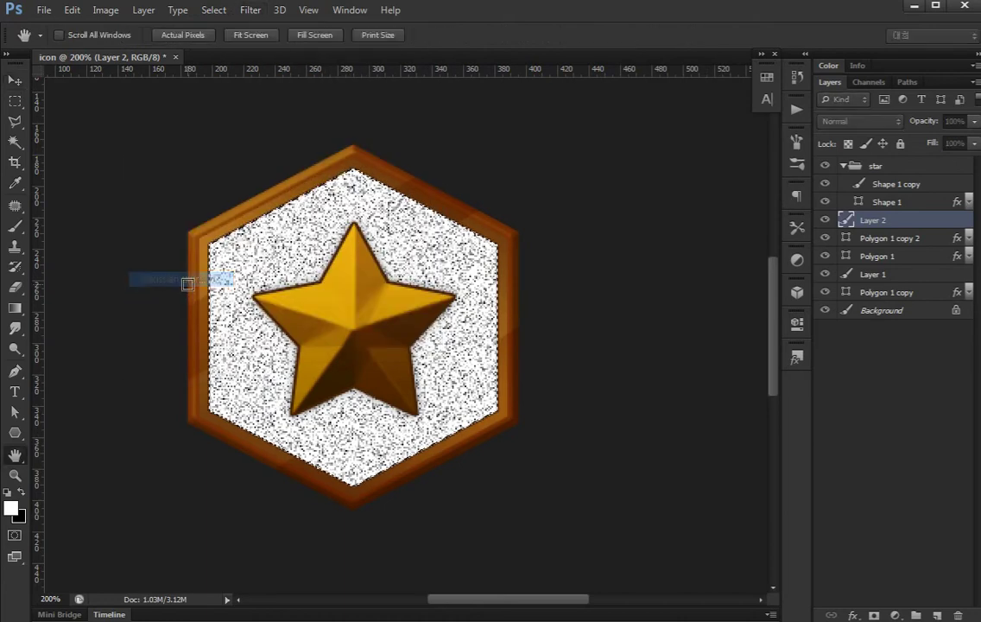
key("Escape")
left_click(250, 9)
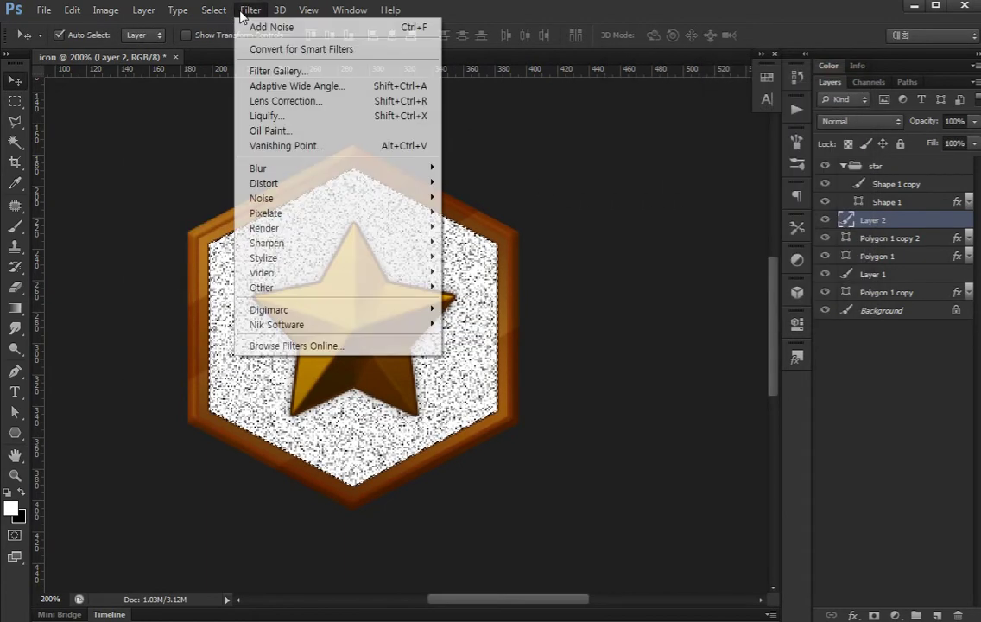
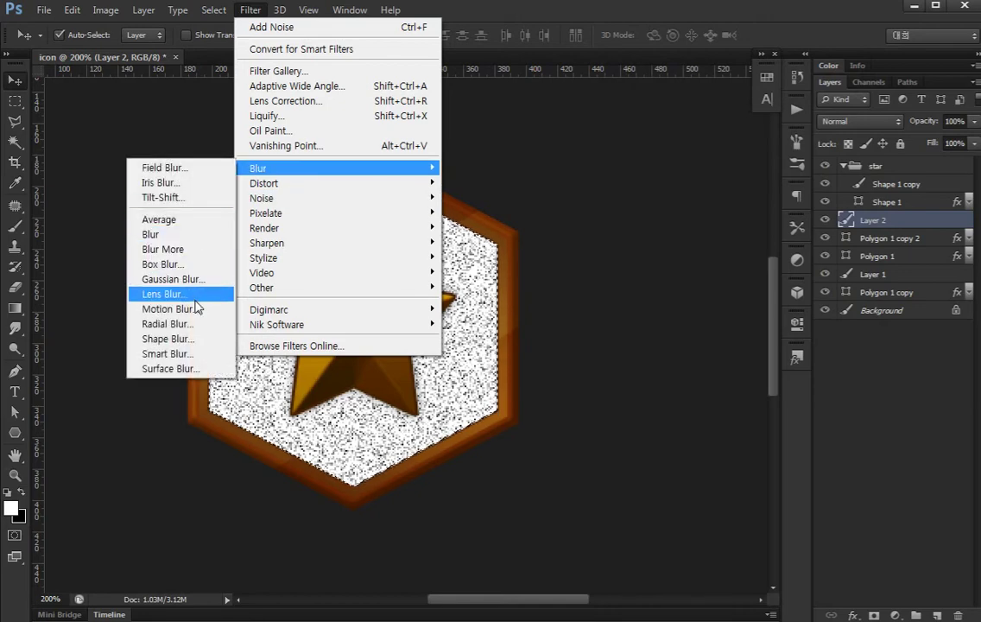
Apply a -26° Motion Blur to the noisy inner hexagon fill, lengthening the streaks
left_click(195, 308)
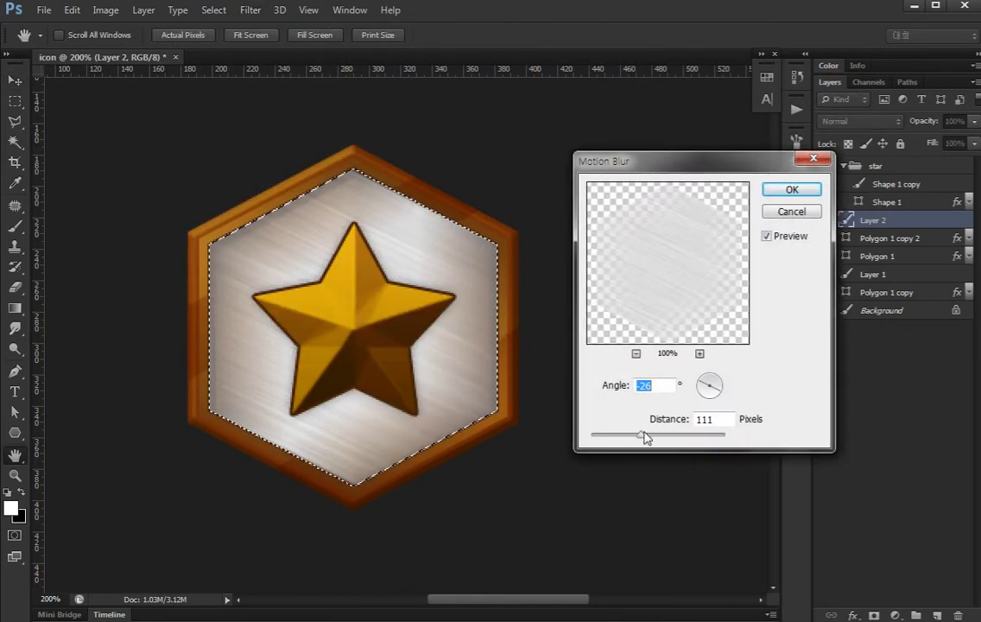
mouse_move(644, 435)
left_mouse_down()
mouse_move(651, 439)
mouse_move(628, 436)
left_mouse_up()
Confirm the blur, deselect, and set Layer 2 to Multiply at 67% opacity
left_click(781, 190)
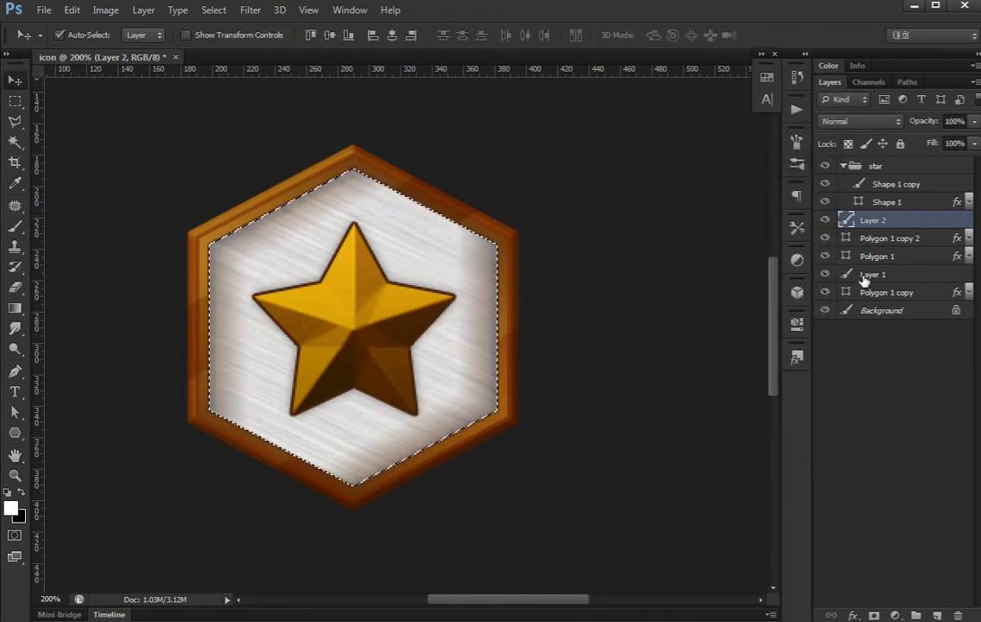
key("ctrl+d")
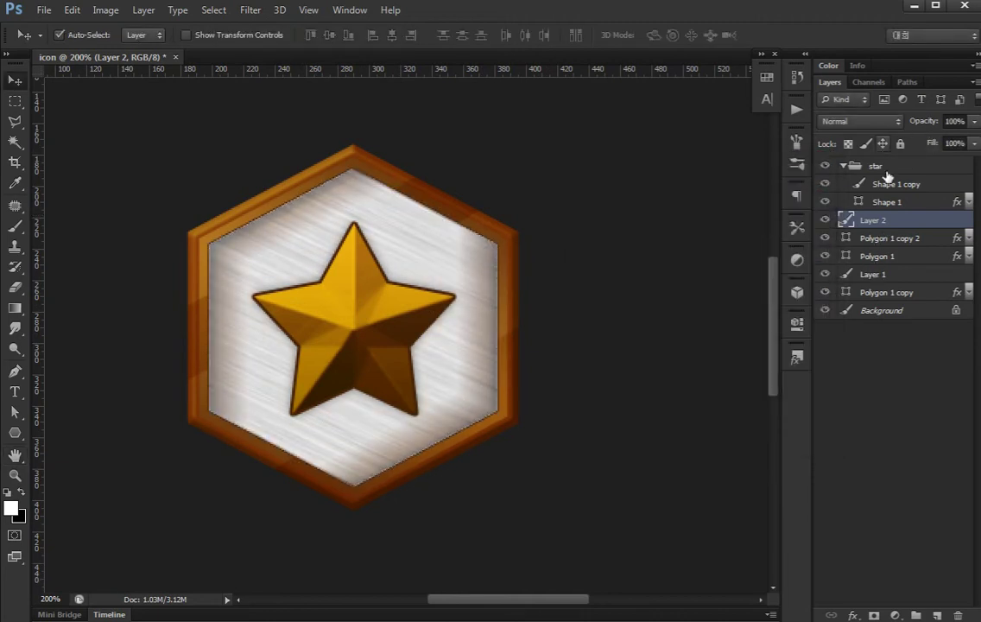
left_click(971, 121)
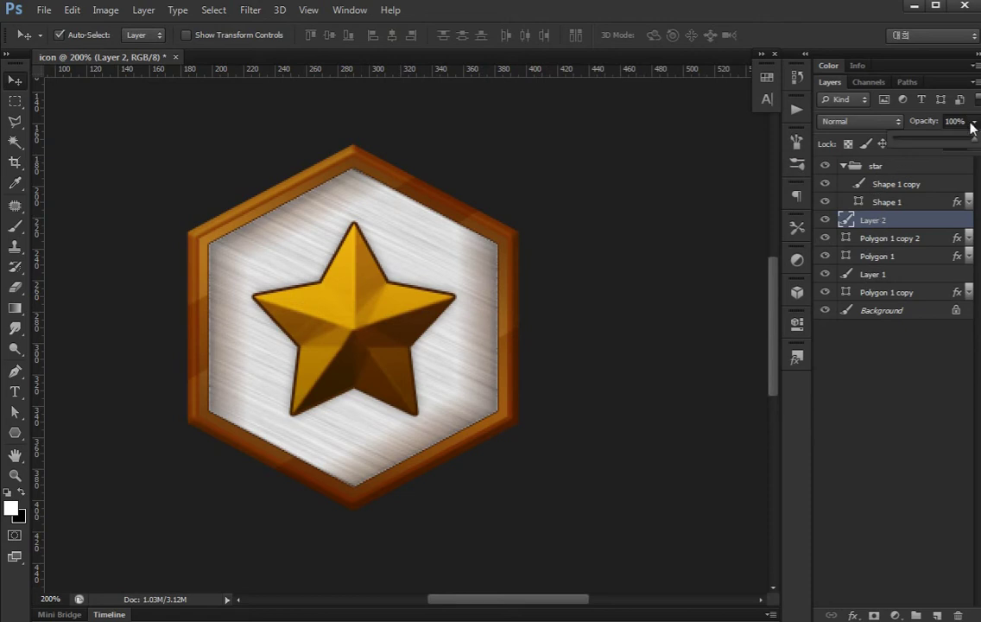
left_click(855, 121)
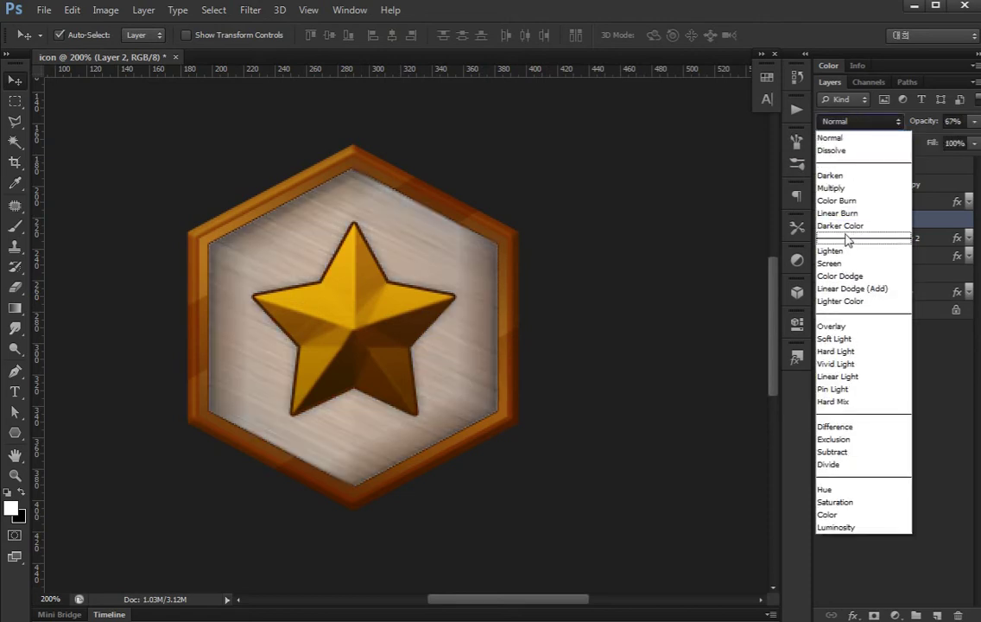
left_click(846, 189)
Zoom and pan to check the whole badge, then reselect Layer 2
left_click(847, 388)
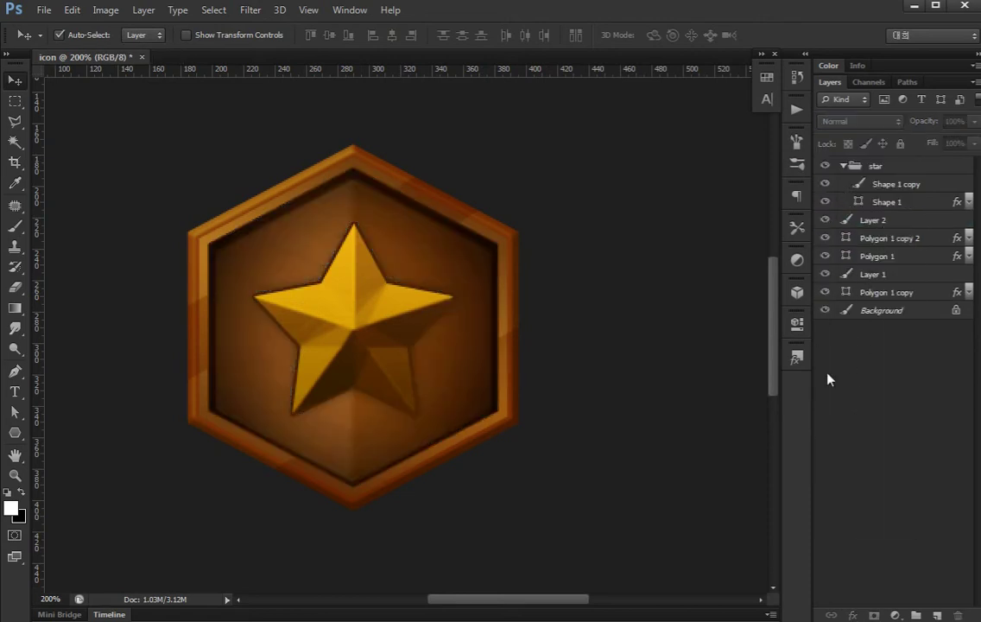
left_click_drag(597, 366, 572, 365)
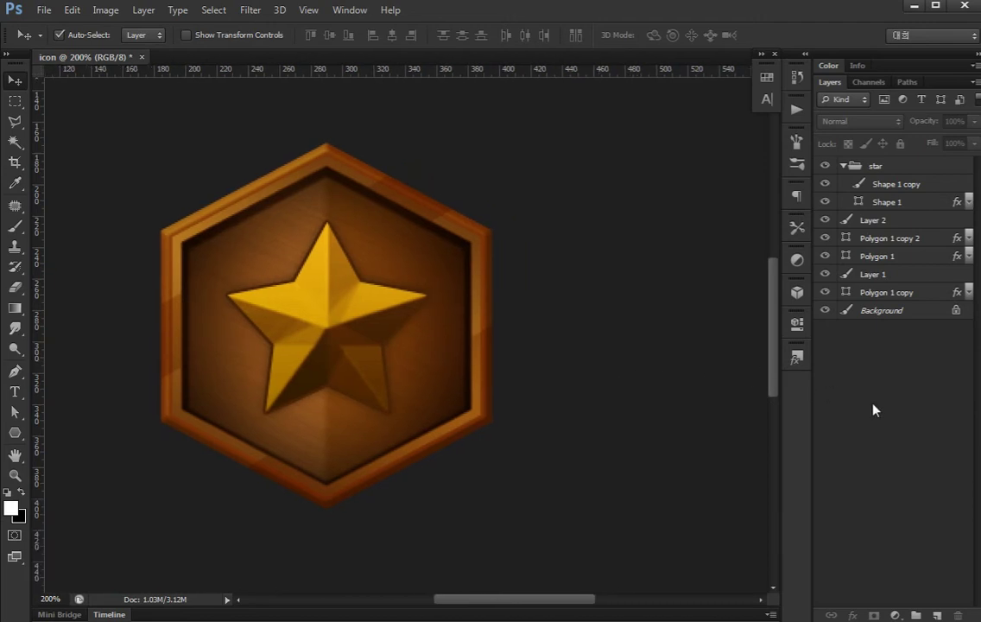
key("ctrl+minus")
key("ctrl+minus")
key("ctrl+minus")
key("ctrl+plus")
key("ctrl+plus")
key("ctrl+plus")
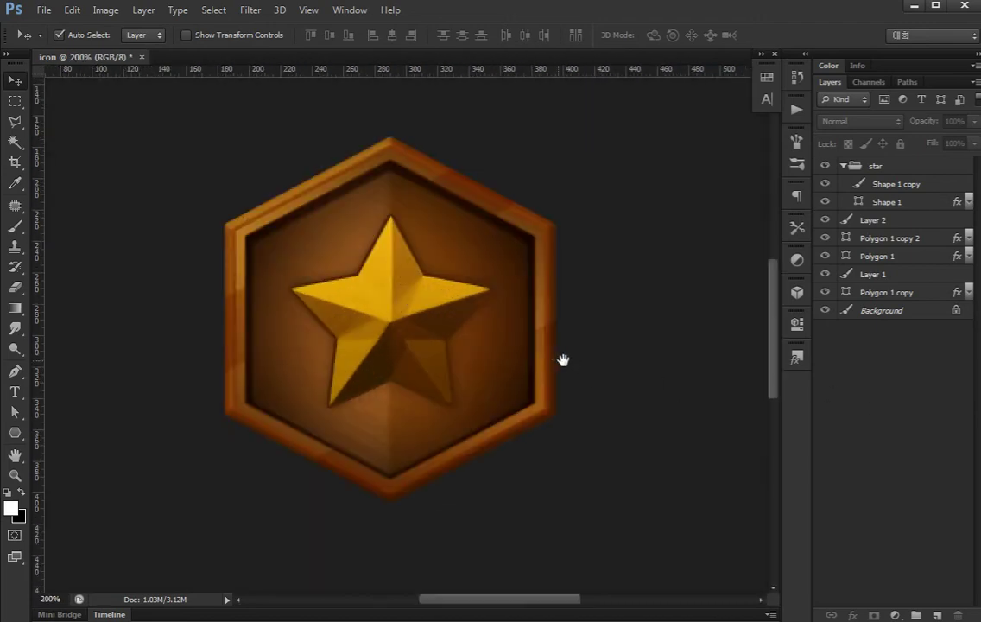
left_click_drag(562, 359, 569, 360)
left_click(504, 365)
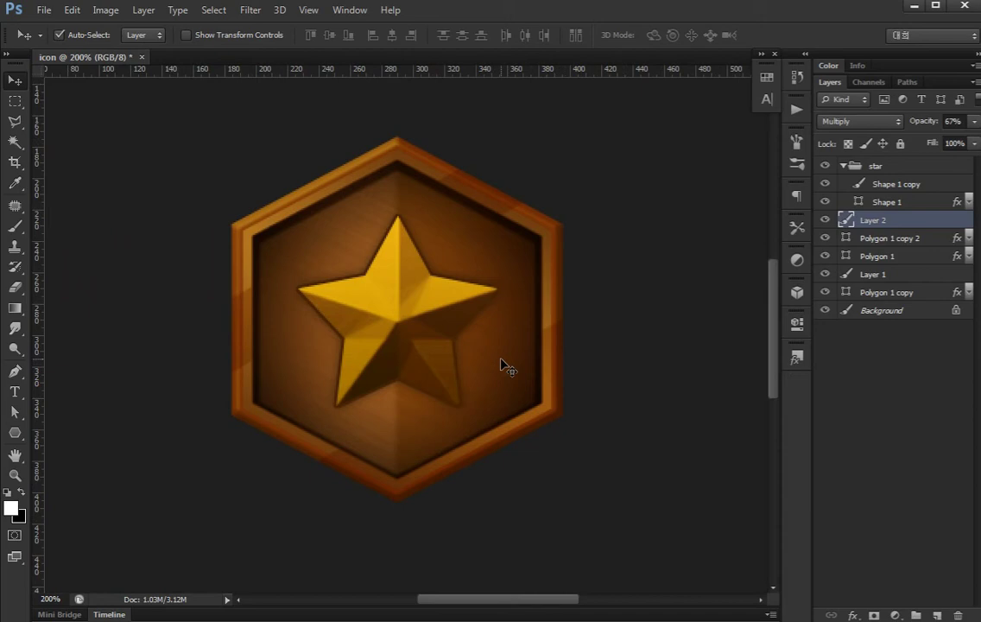
Create a new Layer 3 filled white within the inner hexagon shape
left_click(845, 240, "ctrl")
key("ctrl+shift+alt+n")
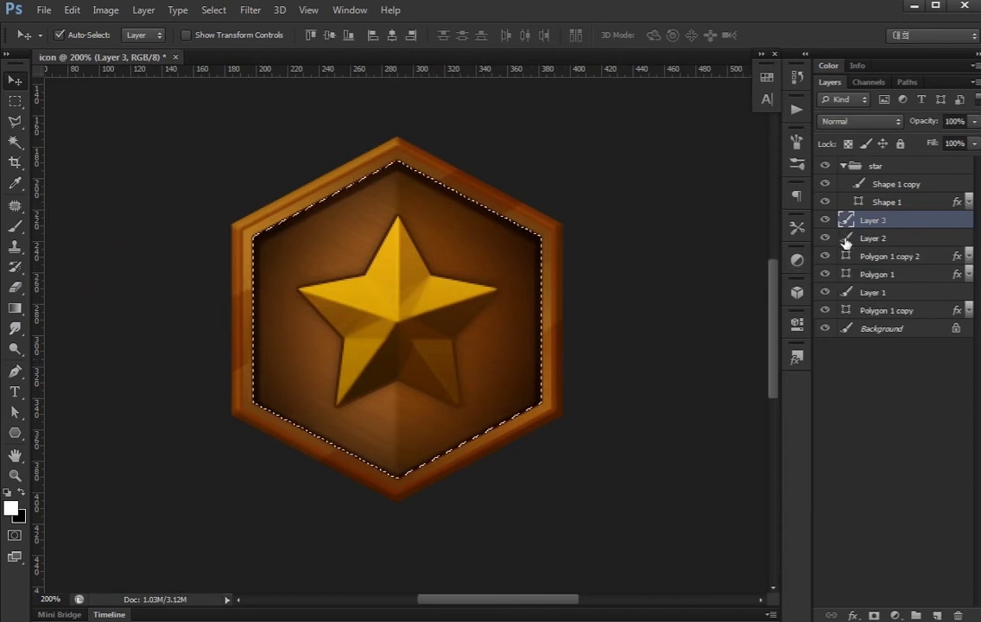
key("alt+BackSpace")
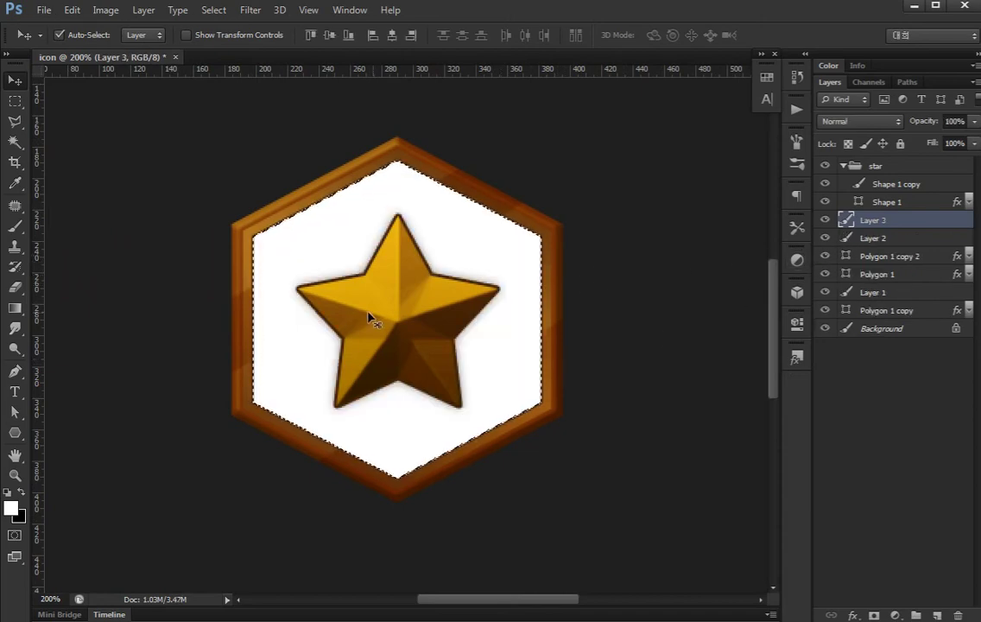
key("ctrl+d")
Outline the first diagonal region across the hexagon with the Polygonal Lasso
key("l")
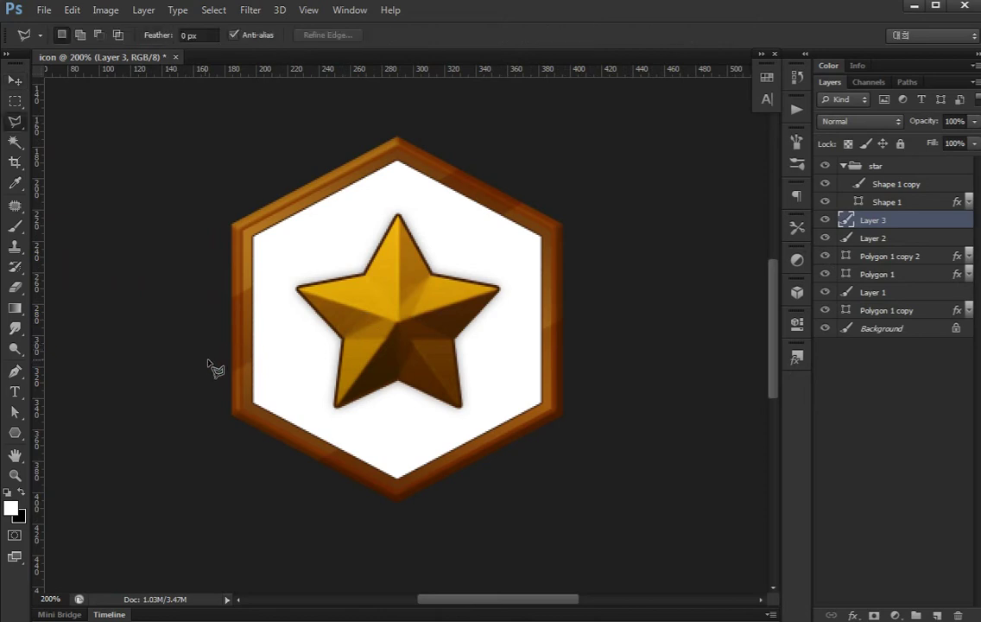
left_click(205, 357)
left_click(529, 161)
left_click(397, 96)
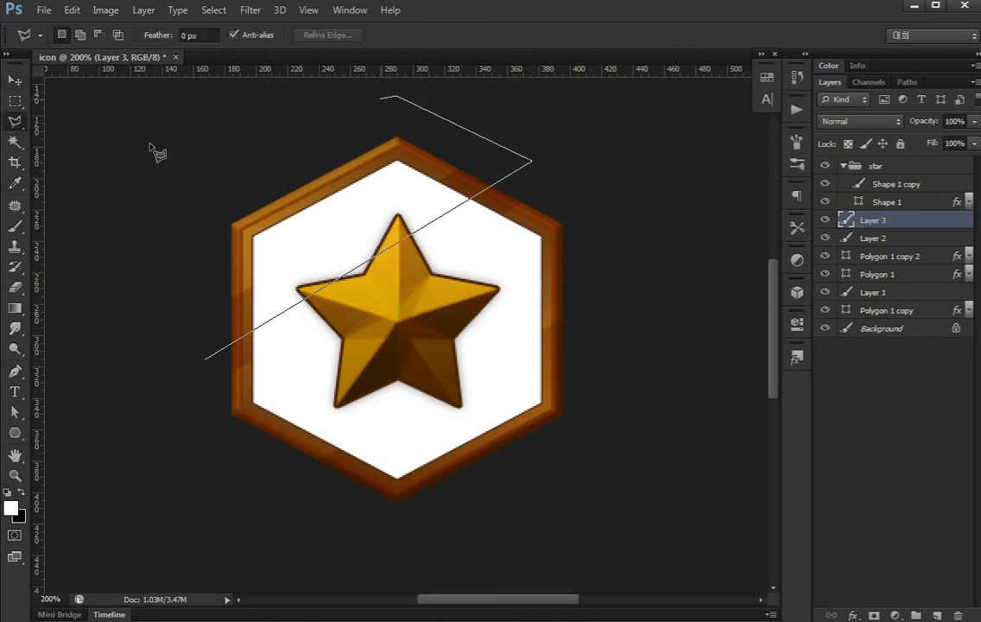
double_click(117, 149)
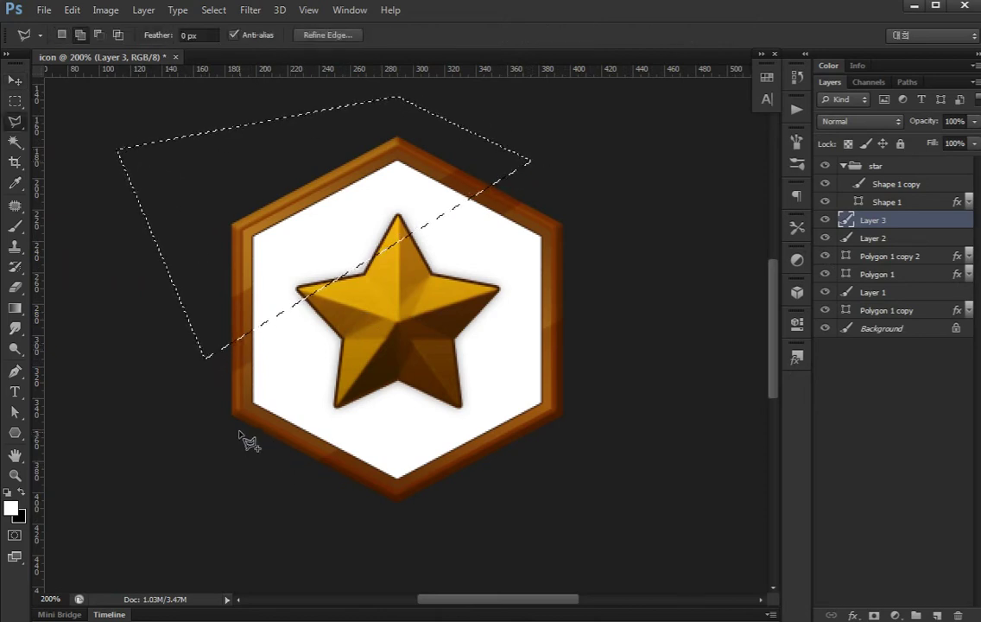
Add a second diagonal region and delete the white inside both, leaving stripes
key("shift")
left_click(216, 446, "shift")
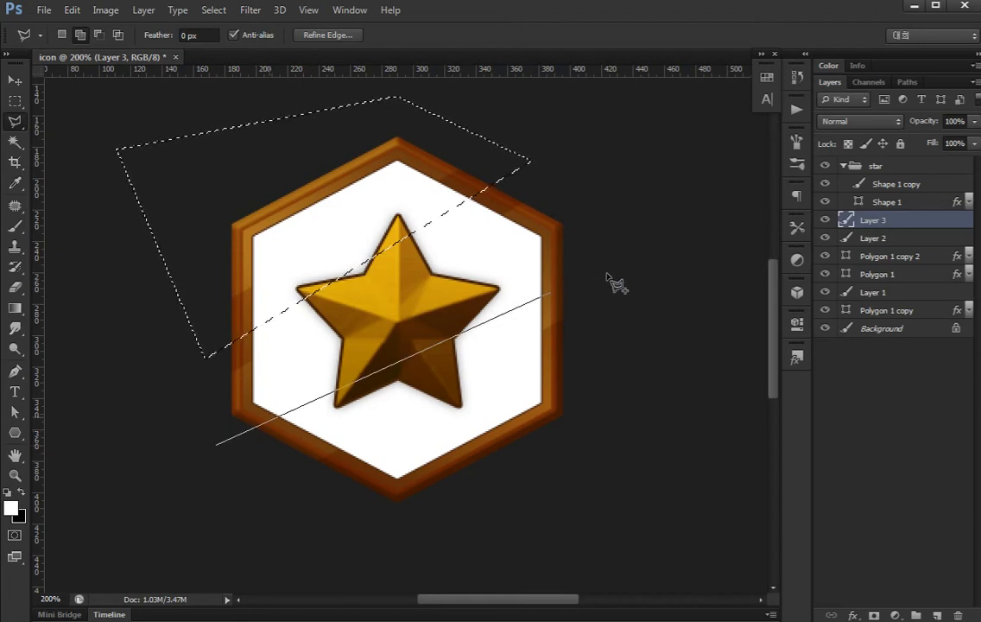
left_click(613, 213)
left_click(645, 335)
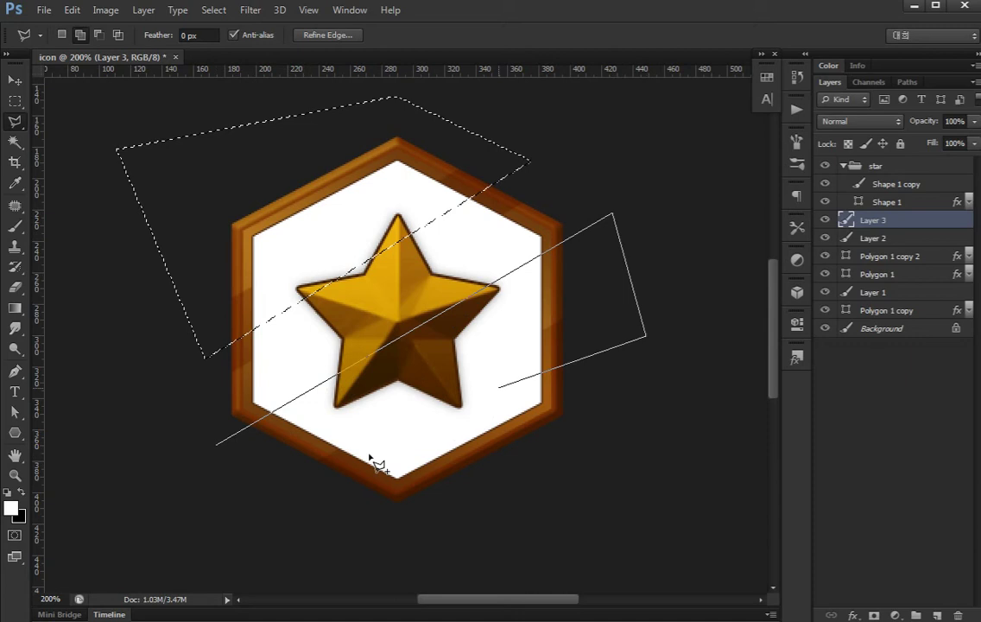
left_click(594, 329)
left_click(265, 525)
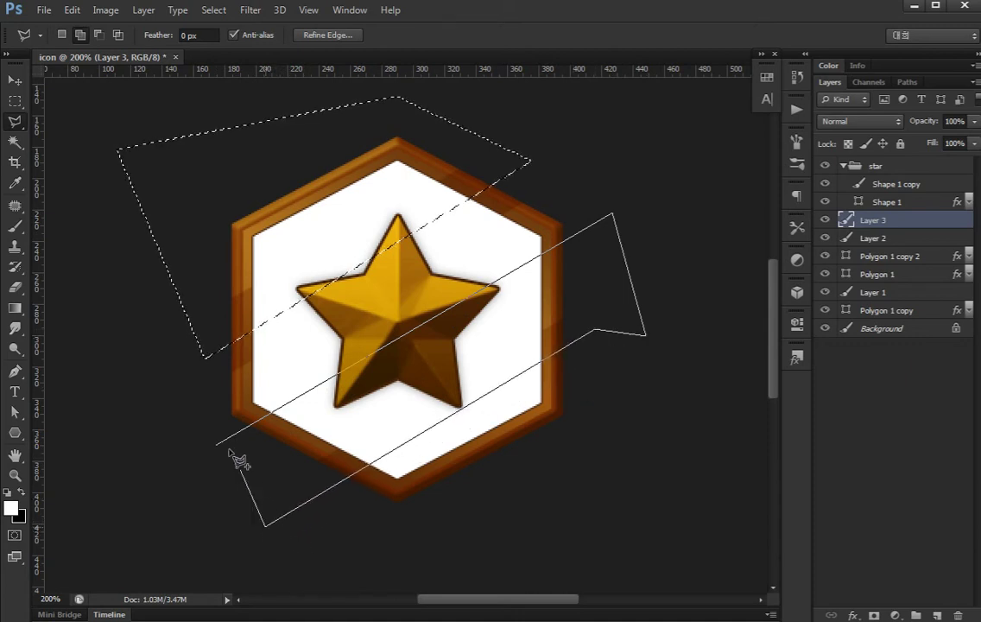
left_click(217, 449)
key("Delete")
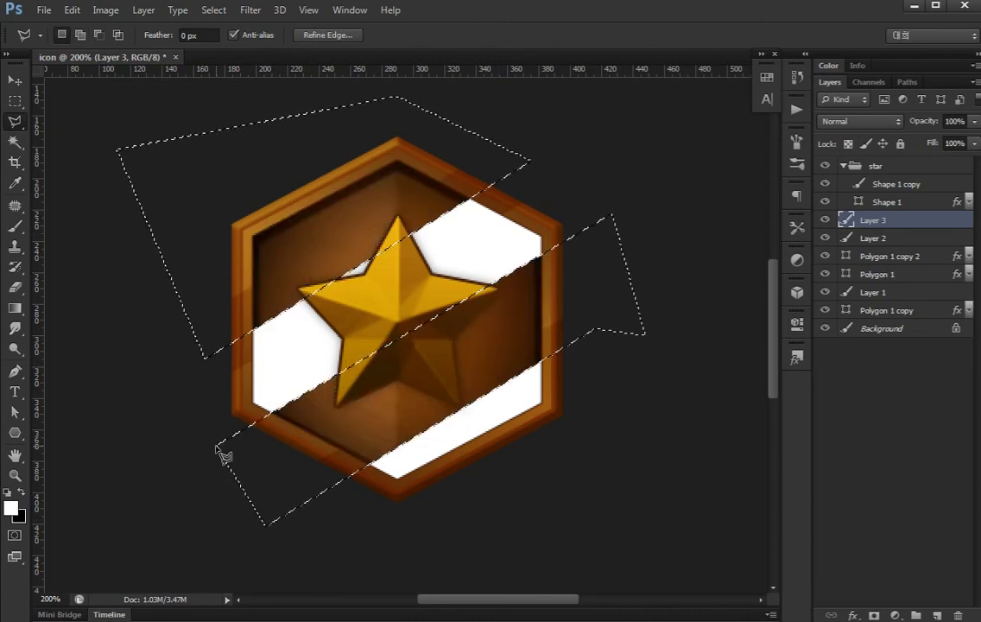
key("ctrl+d")
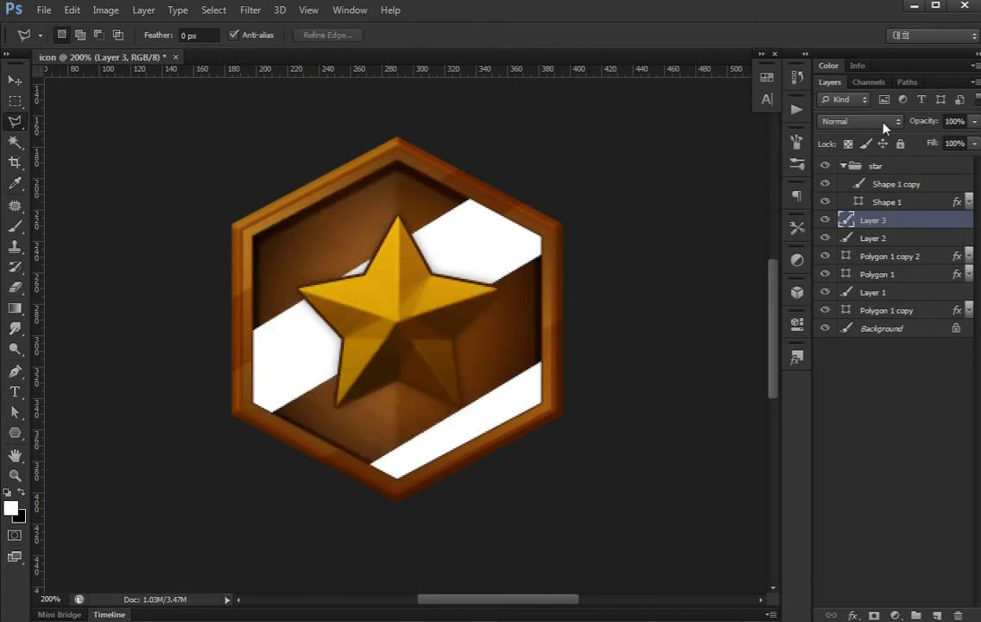
Set Layer 3 to Multiply and colorize it in Hue/Saturation with Lightness -25
left_click(882, 127)
left_click(864, 187)
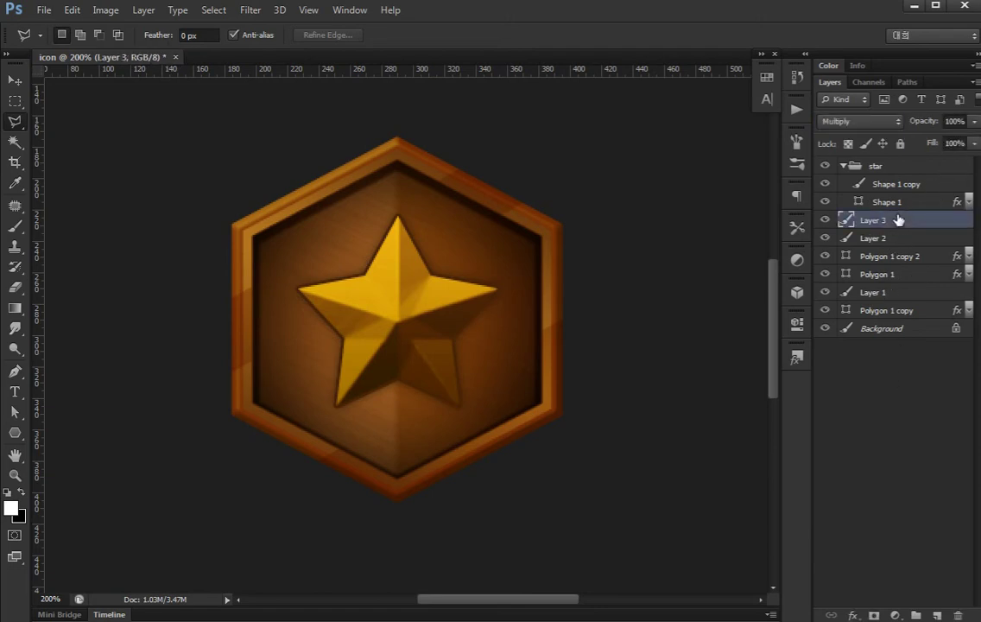
key("ctrl+u")
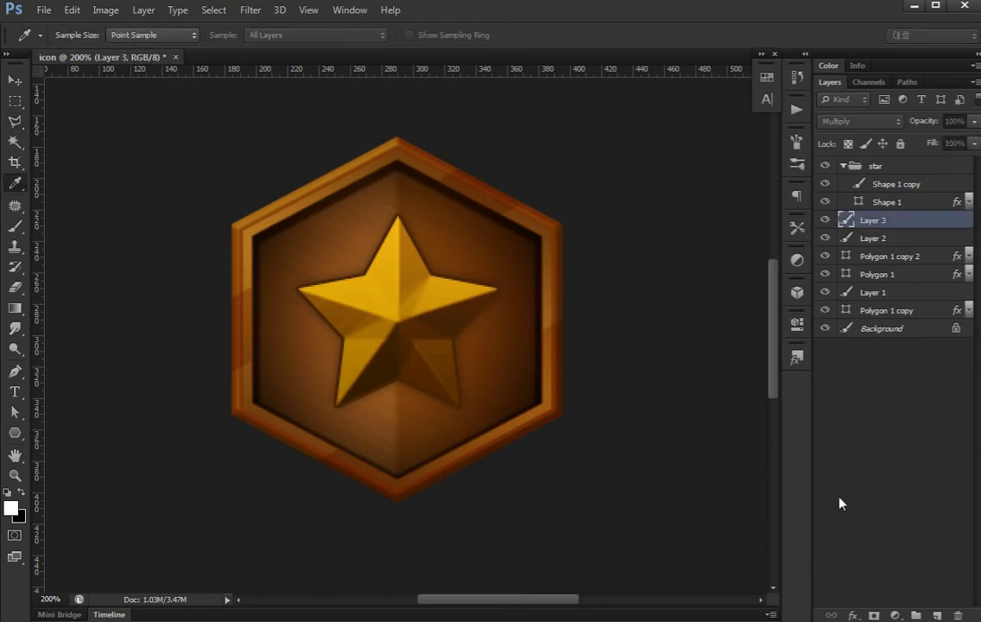
left_click(914, 530)
mouse_move(751, 514)
left_mouse_down()
mouse_move(731, 513)
mouse_move(742, 515)
left_mouse_up()
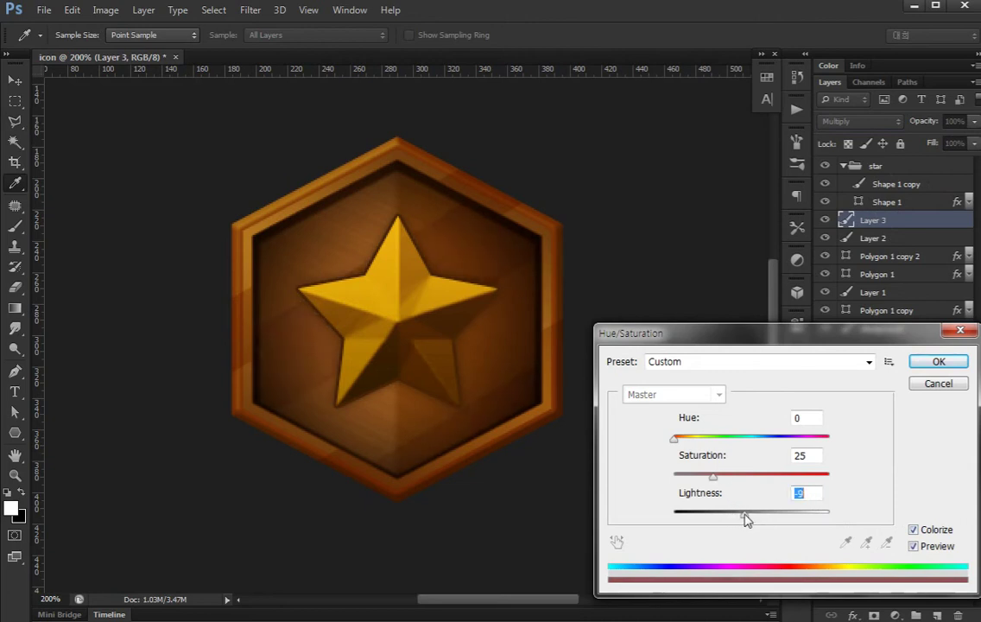
left_click(938, 361)
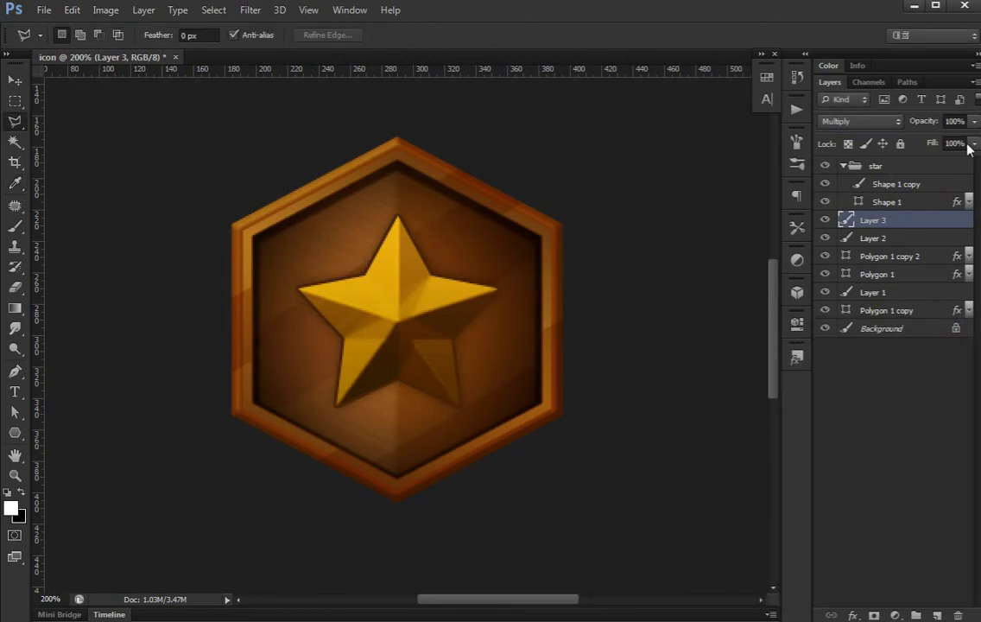
left_click(870, 481)
Select the Shape 1 copy star layer after checking the full canvas
key("v")
key("ctrl+minus")
key("ctrl+minus")
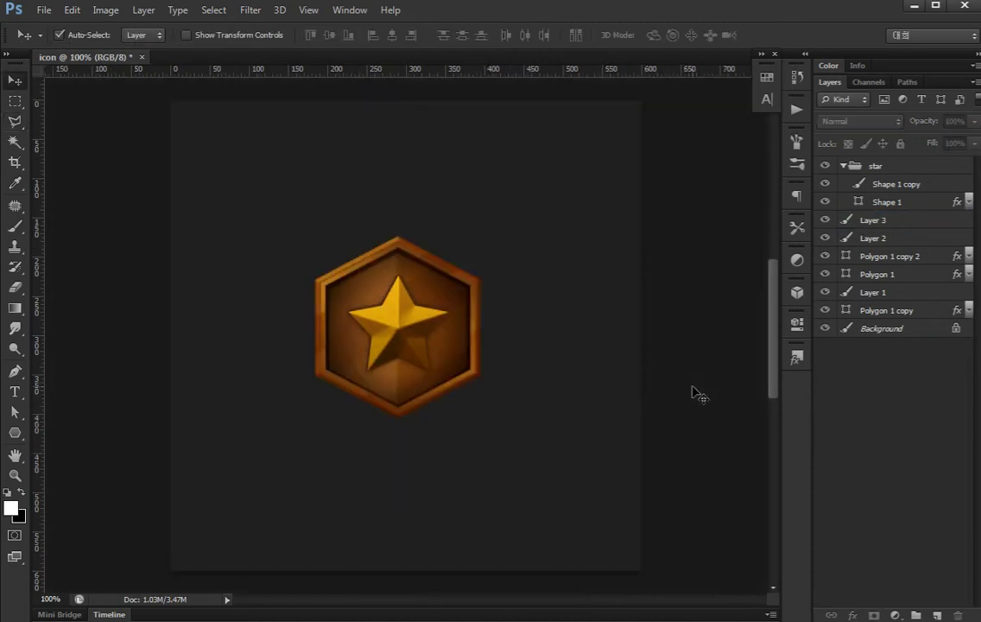
key("ctrl+plus")
key("ctrl+plus")
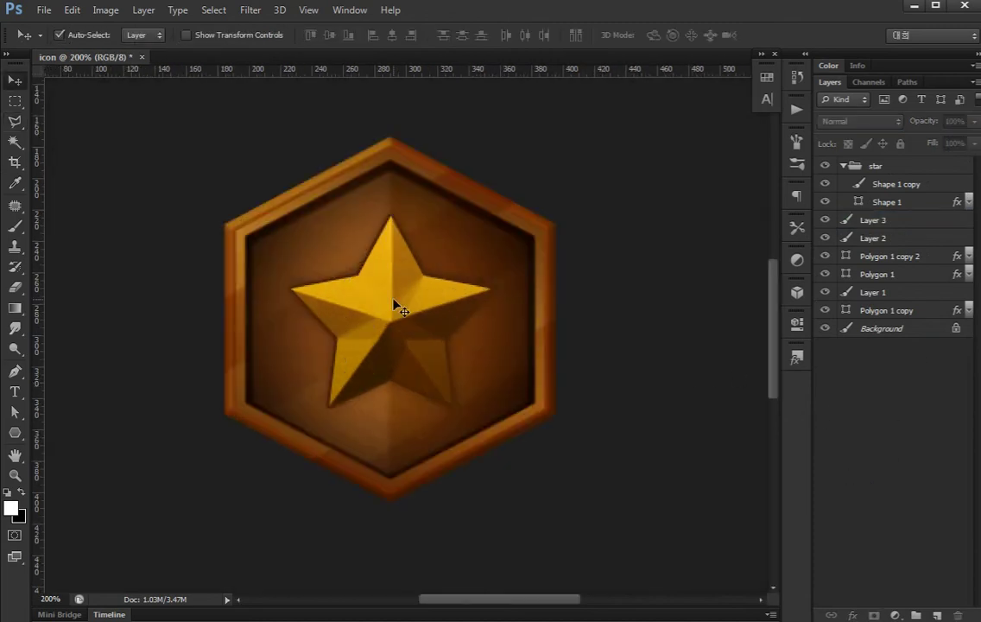
left_click(393, 304)
Set up the Dodge tool with a soft brush enlarged beyond 57 px
key("o")
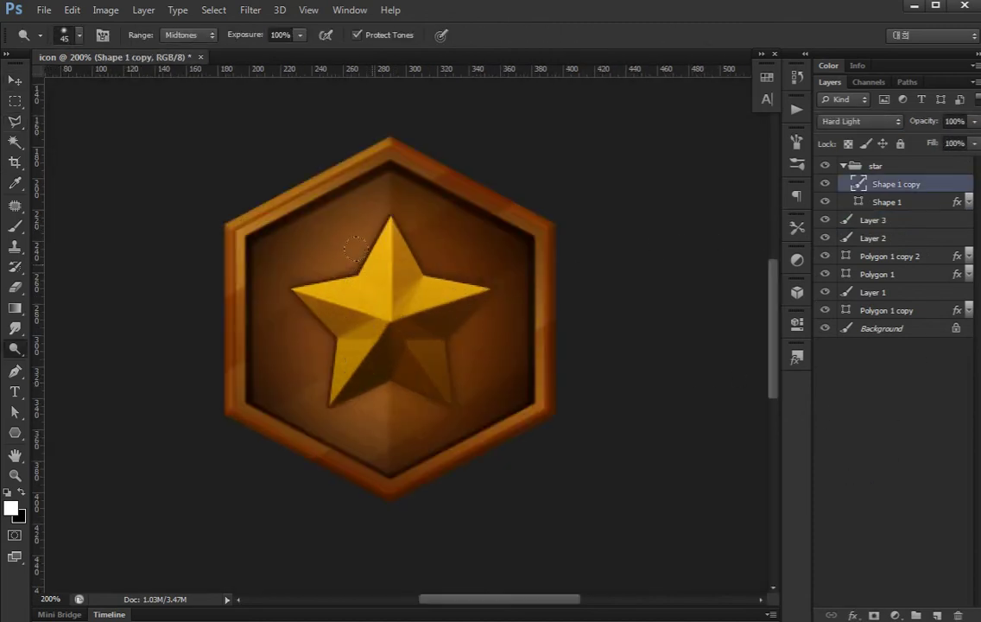
right_click(22, 348)
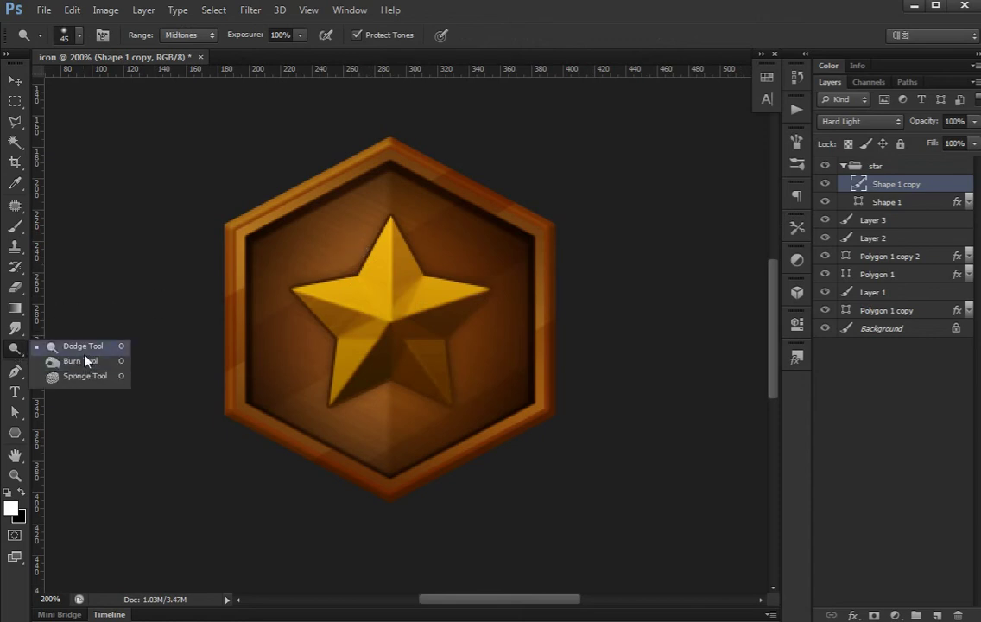
right_click(405, 339)
left_click_drag(408, 341, 440, 362)
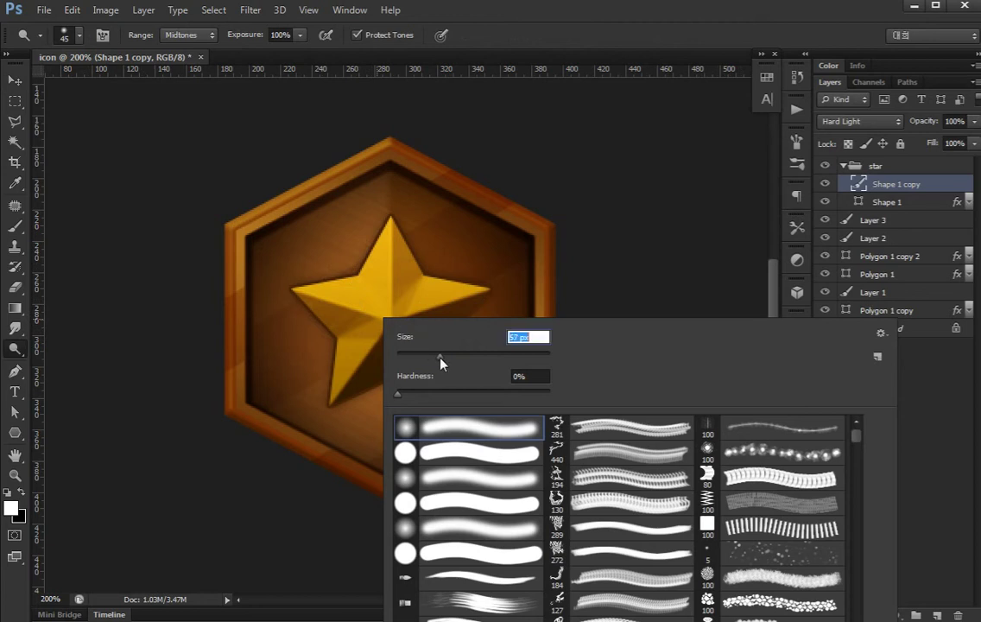
left_click(302, 244)
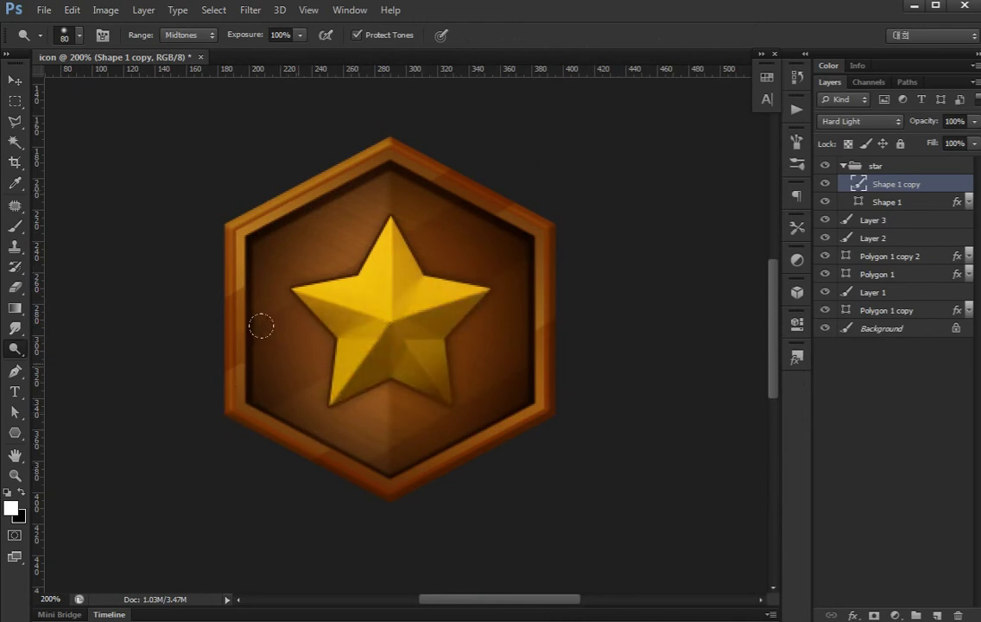
key("bracketright")
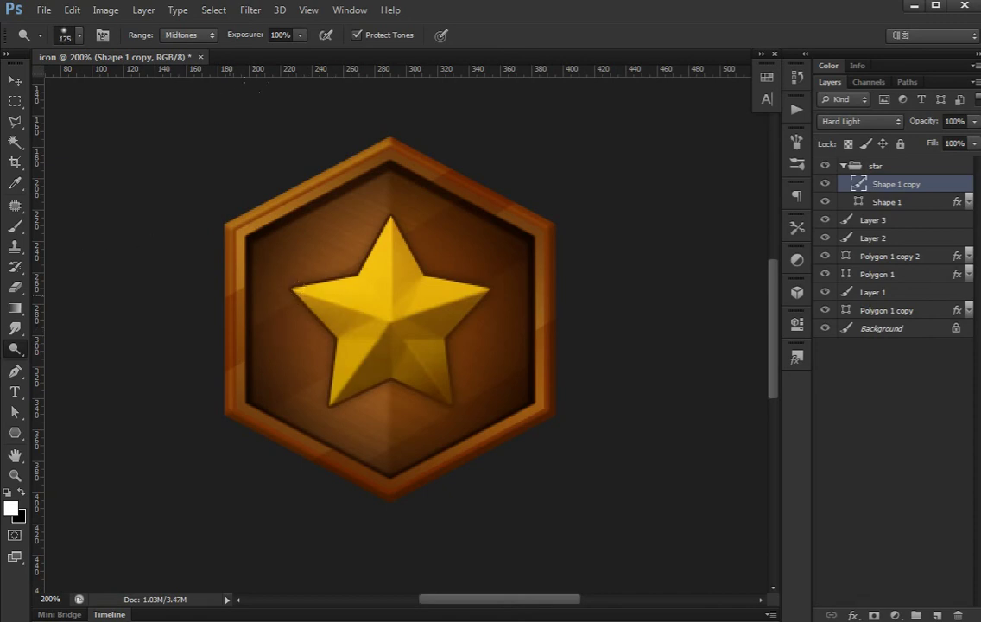
Apply a Hue/Saturation hue shift of -8 to the star for a warmer orange
key("ctrl+u")
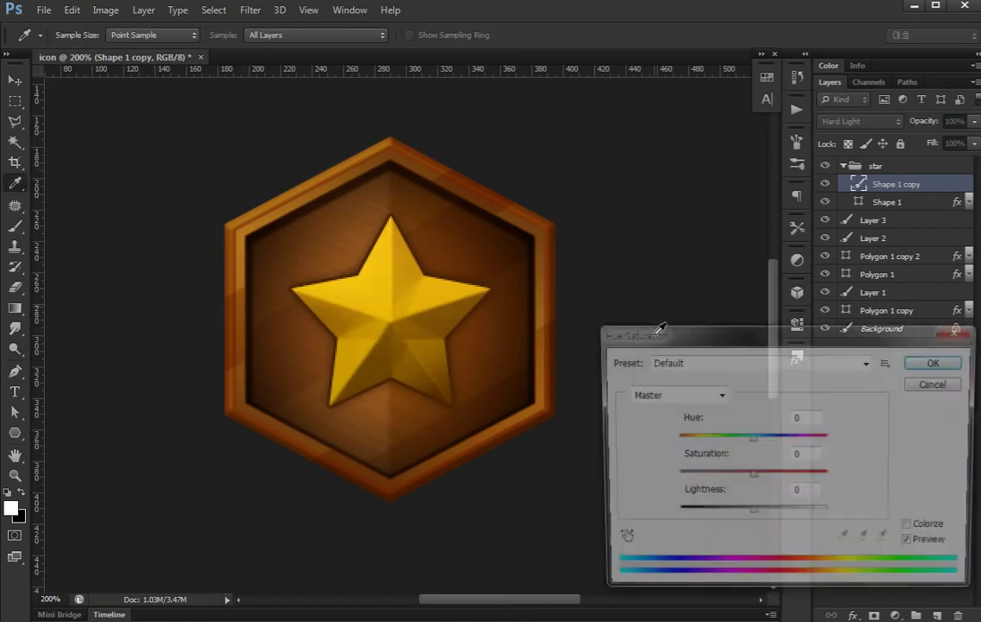
left_click(751, 475)
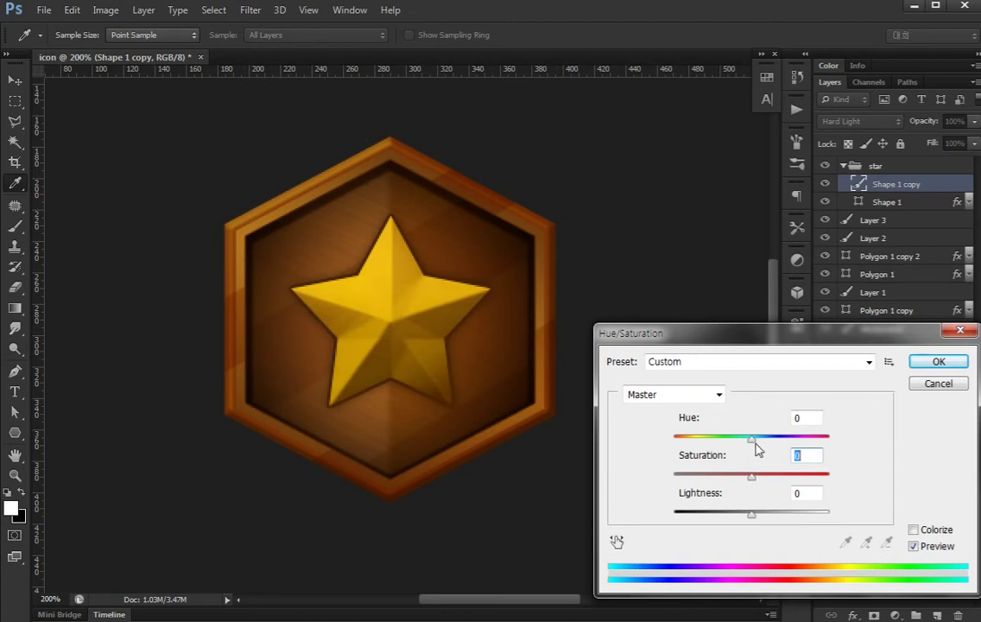
left_click_drag(751, 438, 745, 438)
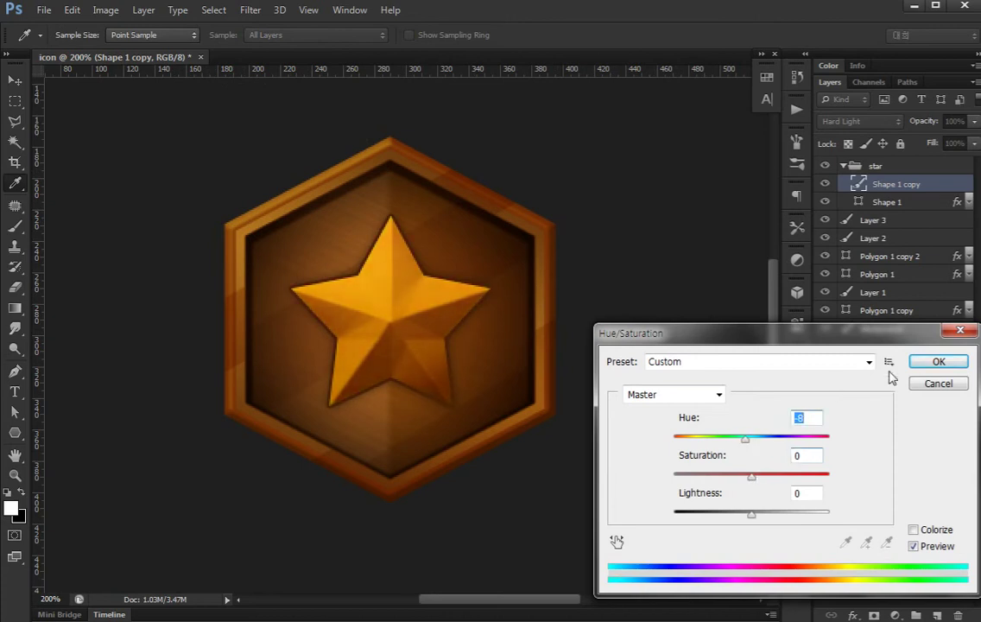
key("Return")
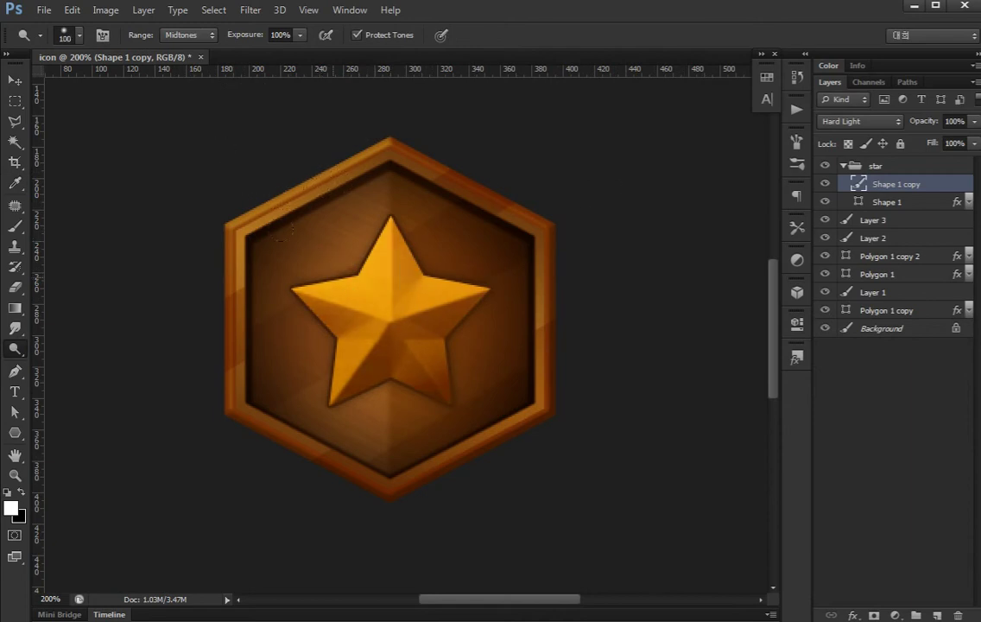
key("v")
left_click(820, 423)
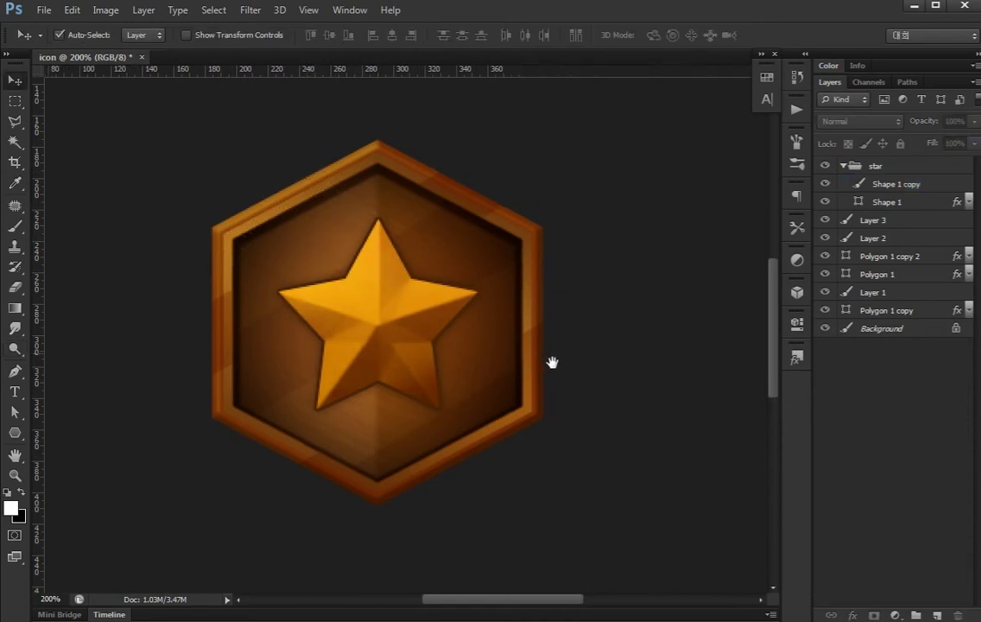
Blend the Shape 1 copy layer in Linear Light at 89% opacity, viewed at 200%
scroll(550, 361, "right", 2)
left_click(889, 184)
left_click(854, 121)
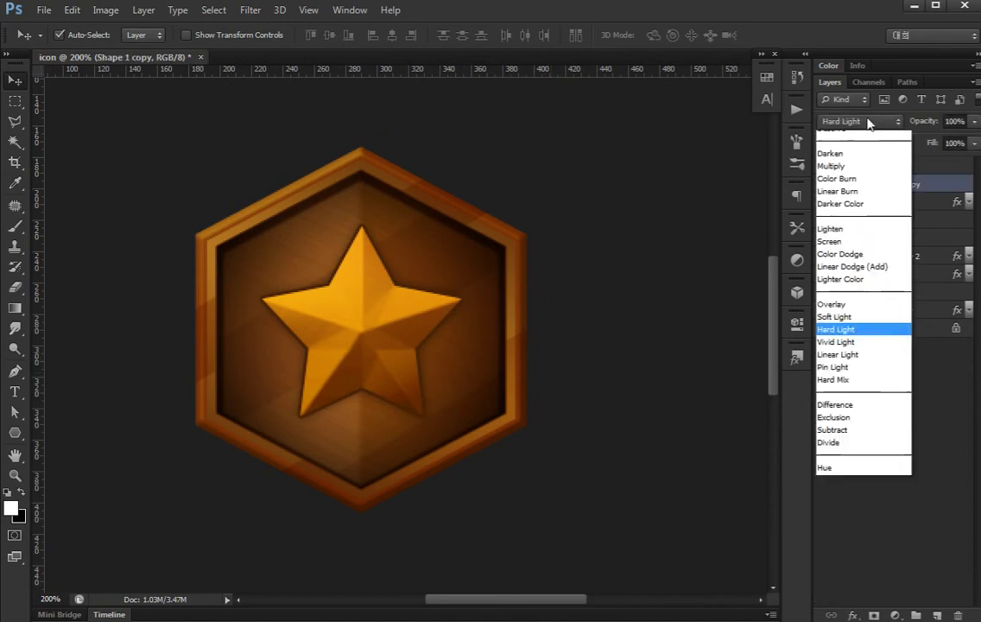
left_click(831, 326)
scroll(868, 123, "down", 2)
scroll(869, 123, "down", 1)
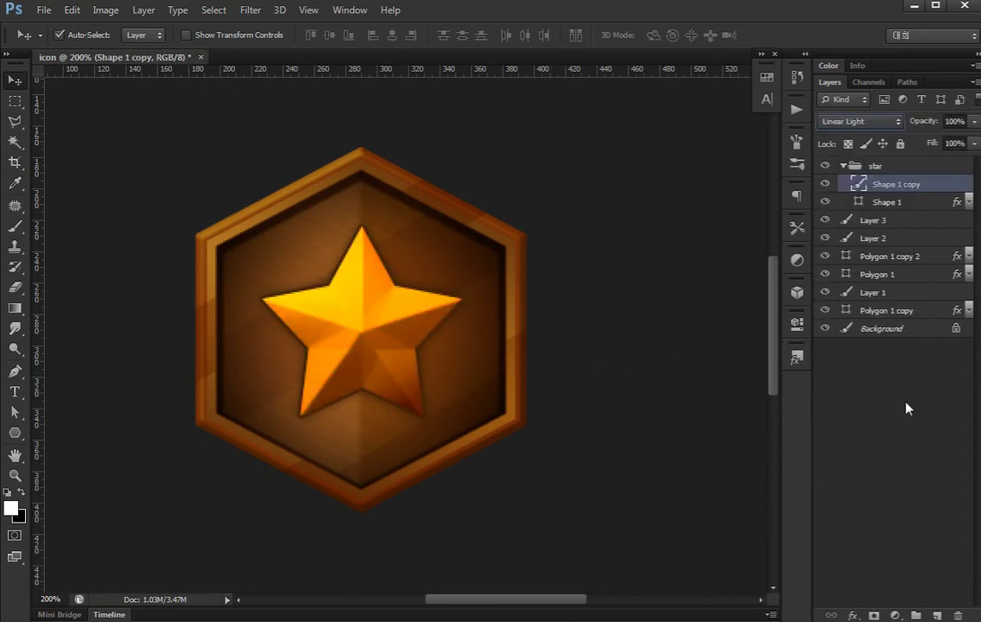
left_click(895, 424)
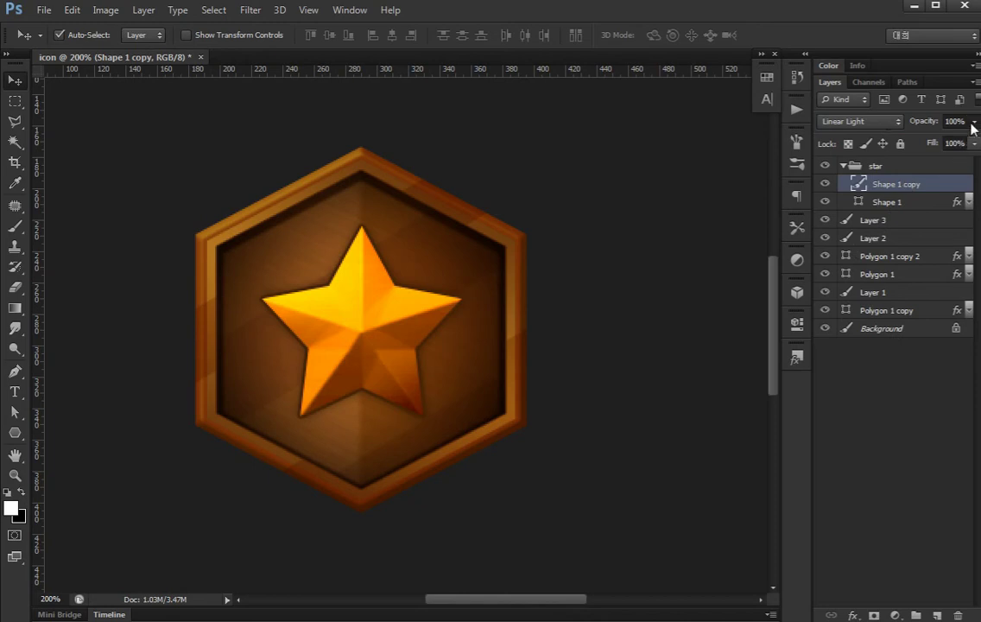
left_click_drag(973, 121, 966, 142)
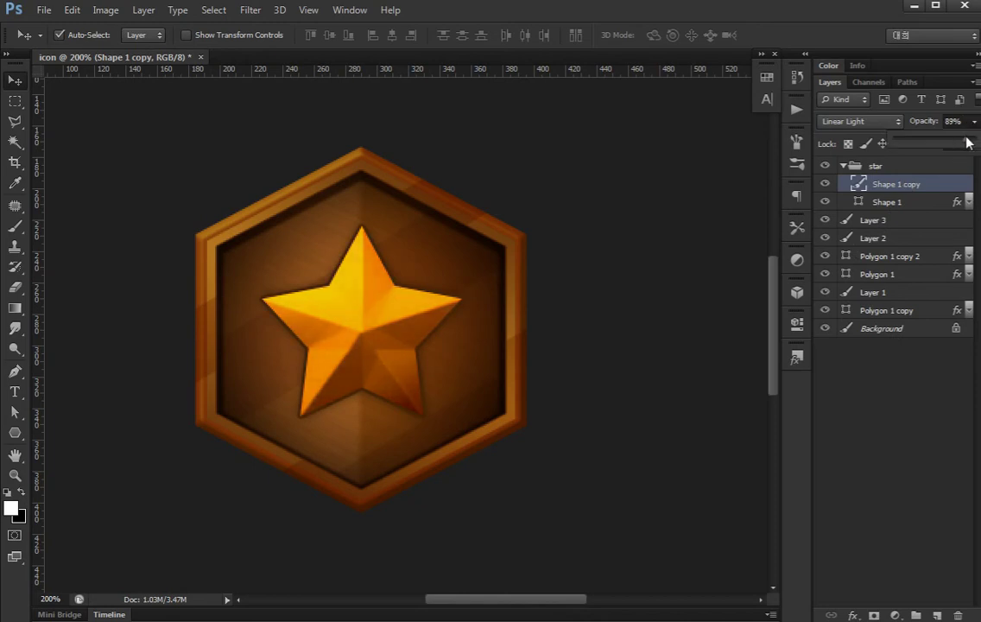
left_click(890, 453)
key("ctrl+minus")
key("ctrl+minus")
key("ctrl+minus")
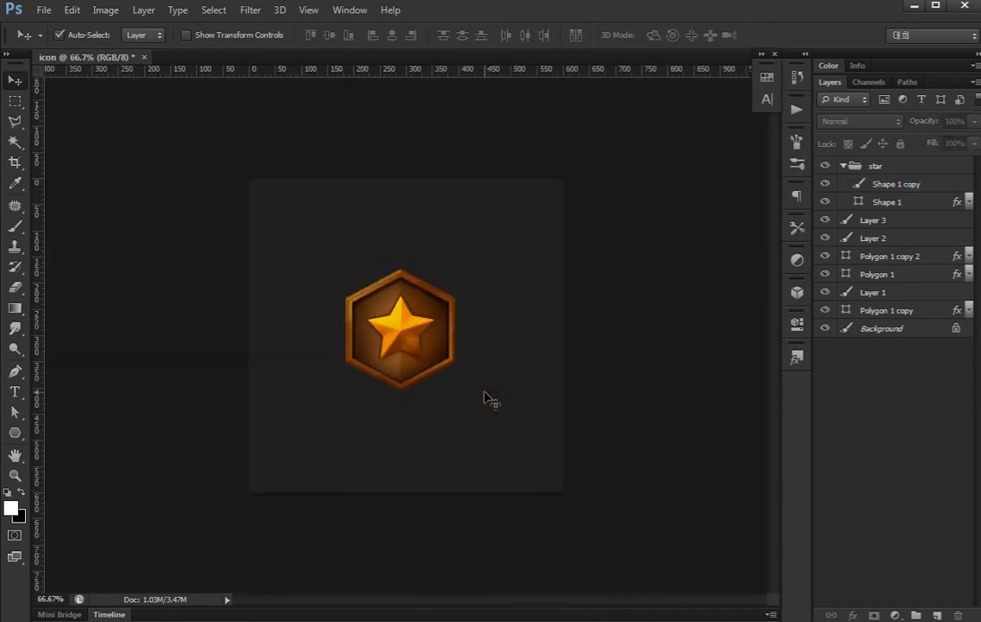
key("ctrl+plus")
key("ctrl+plus")
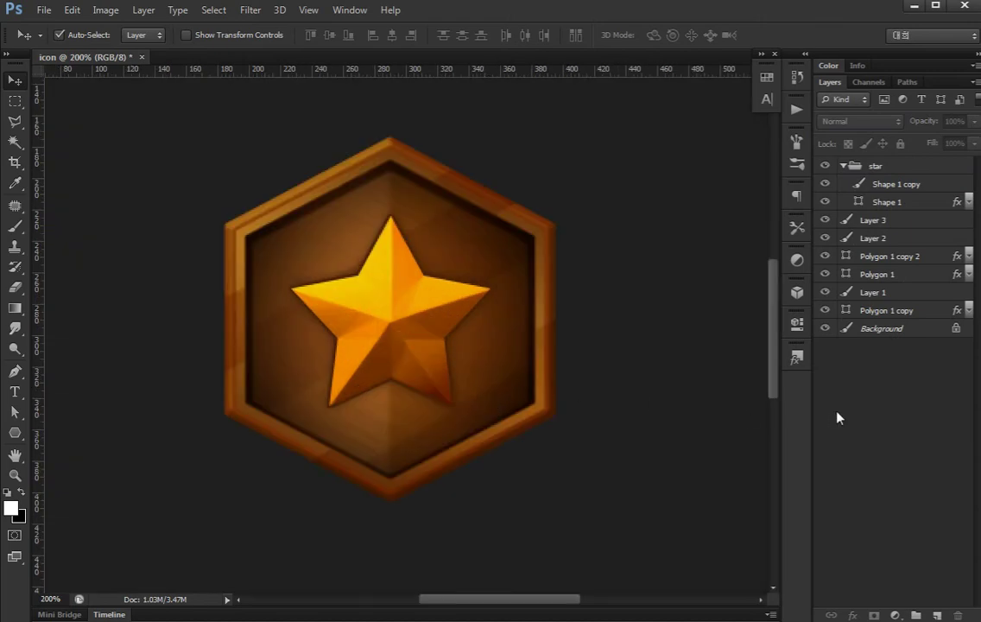
Draw a white 91 × 18 px Rectangle 1 bar left of the hexagon, below the badge layers
left_click(466, 445)
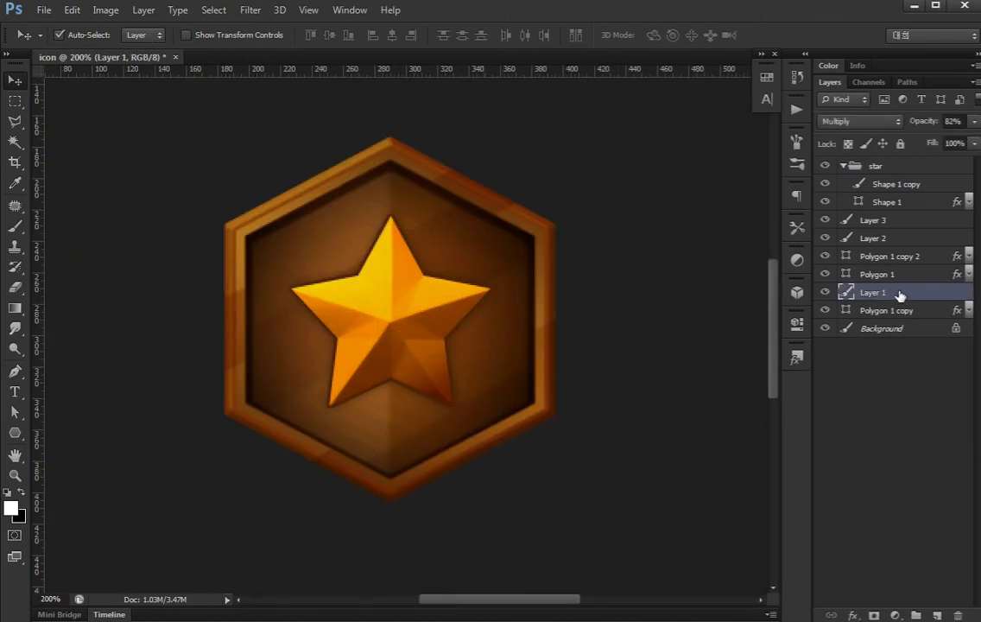
scroll(140, 387, "left", 3)
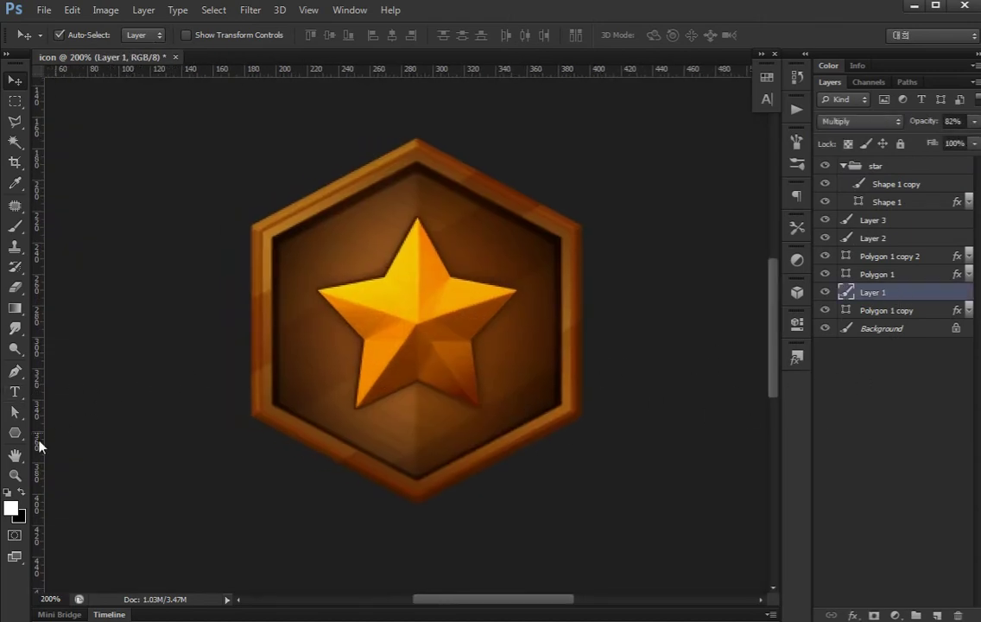
right_click(15, 433)
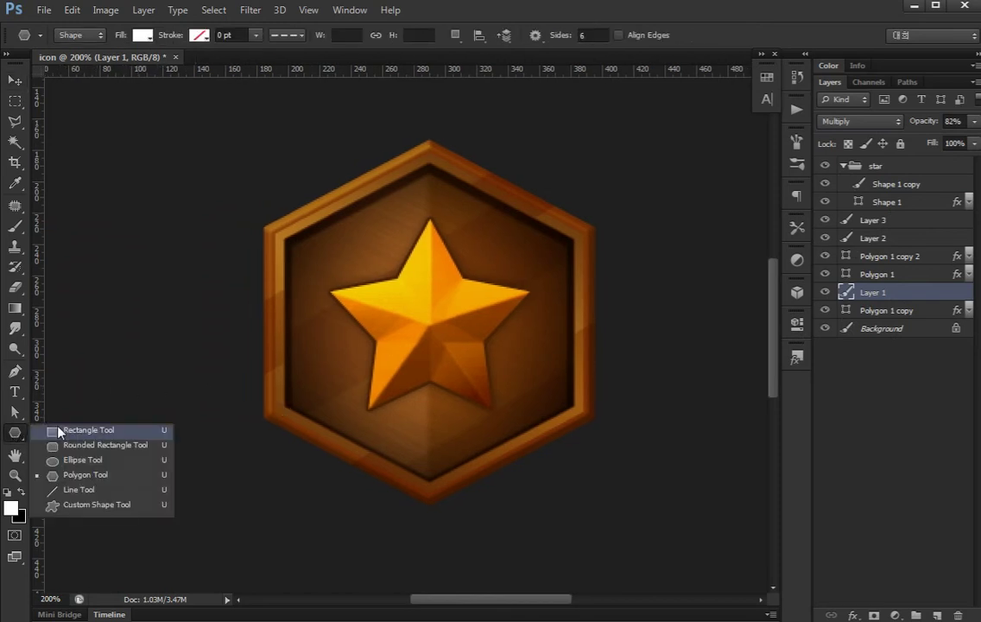
left_click(82, 429)
left_click_drag(243, 314, 278, 318)
left_click_drag(204, 279, 348, 306)
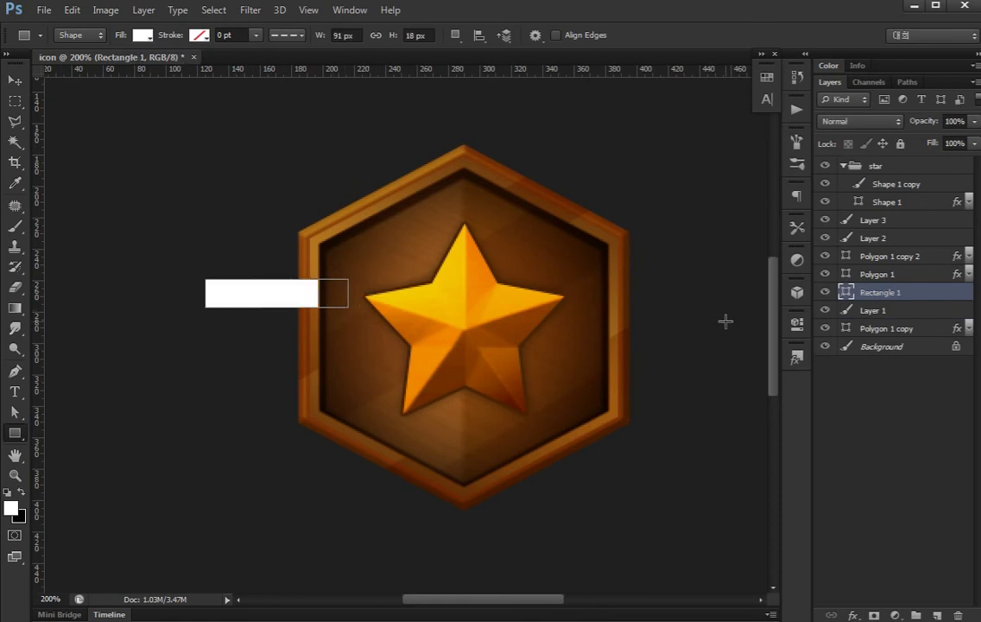
key("v")
mouse_move(915, 295)
left_mouse_down()
mouse_move(914, 307)
mouse_move(956, 326)
mouse_move(922, 330)
left_mouse_up()
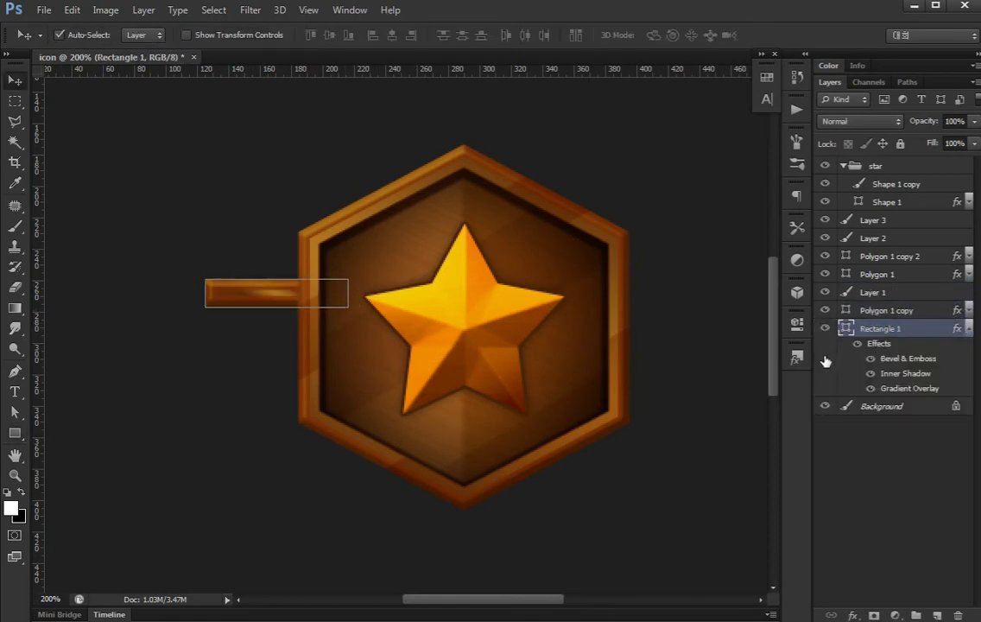
Make the wooden bar 28 px tall and nudge it into place beside the hexagon
key("a")
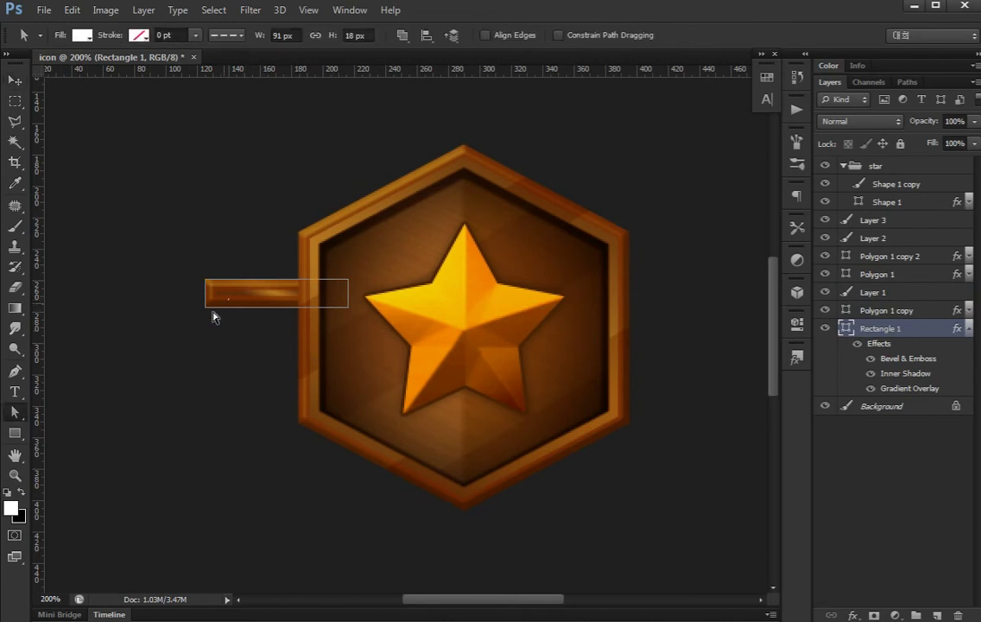
left_click_drag(201, 266, 163, 309)
left_click_drag(305, 298, 387, 339)
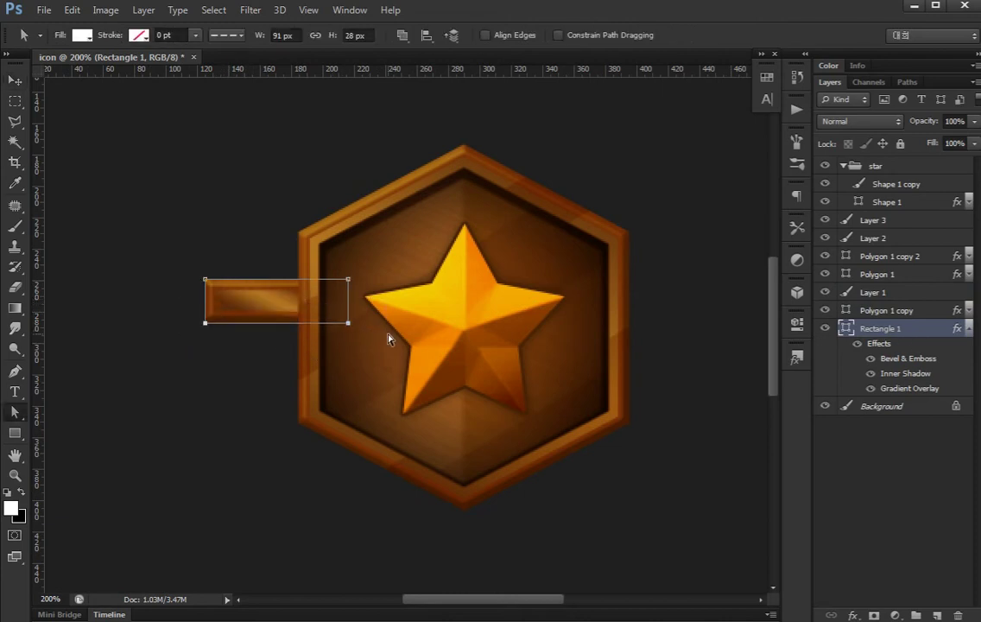
key("shift+Down")
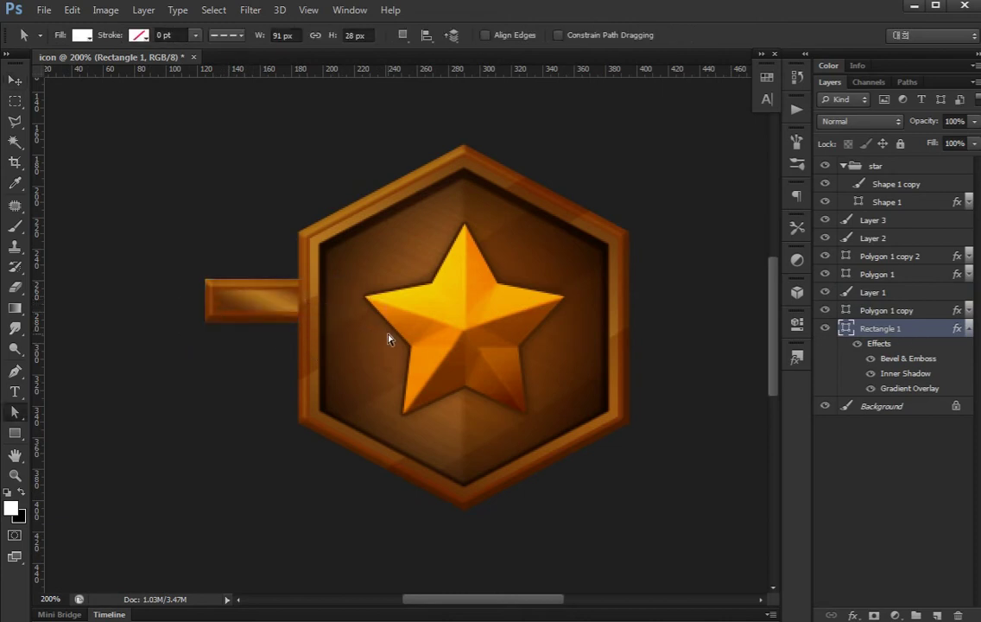
key("v")
key("Up")
key("Up")
key("Up")
key("Left")
key("Left")
key("Left")
key("Left")
key("Left")
key("Left")
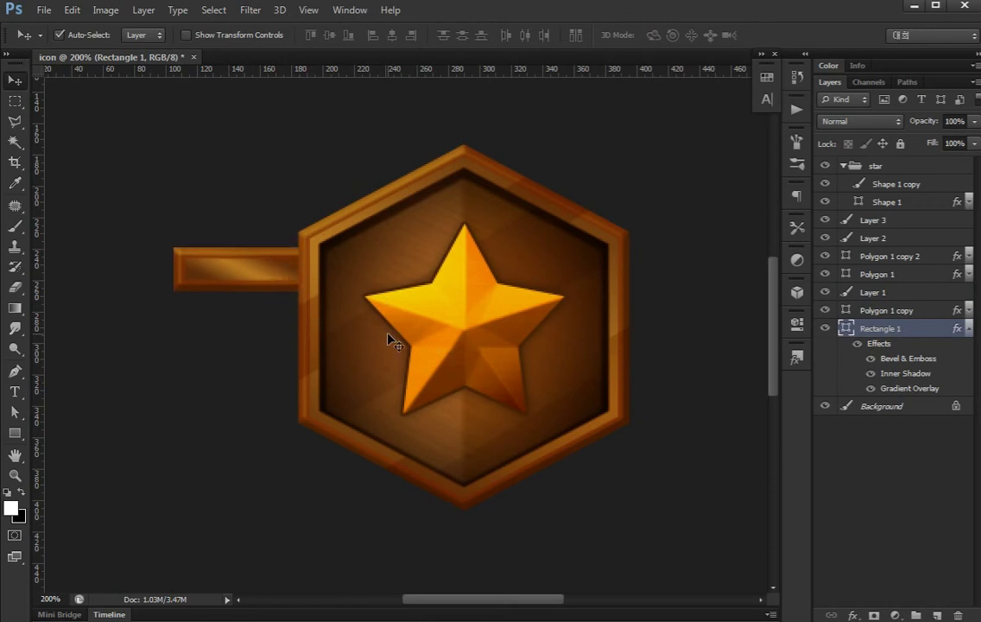
key("Left")
key("Left")
key("Left")
key("Right")
key("Right")
key("Right")
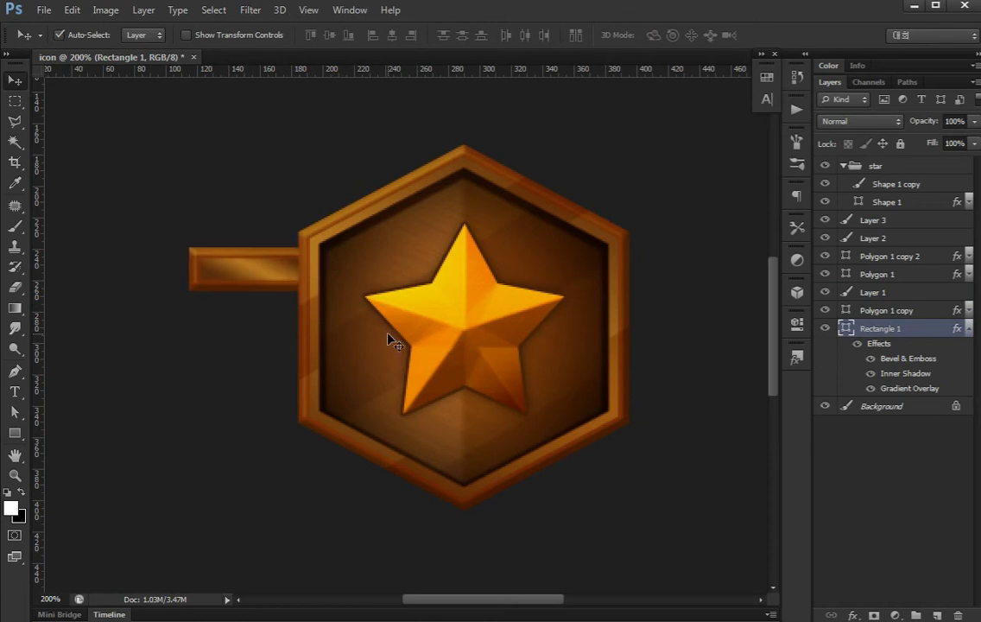
left_click(969, 330)
Duplicate the bar twice, stacking the two copies below the first
key("ctrl+j")
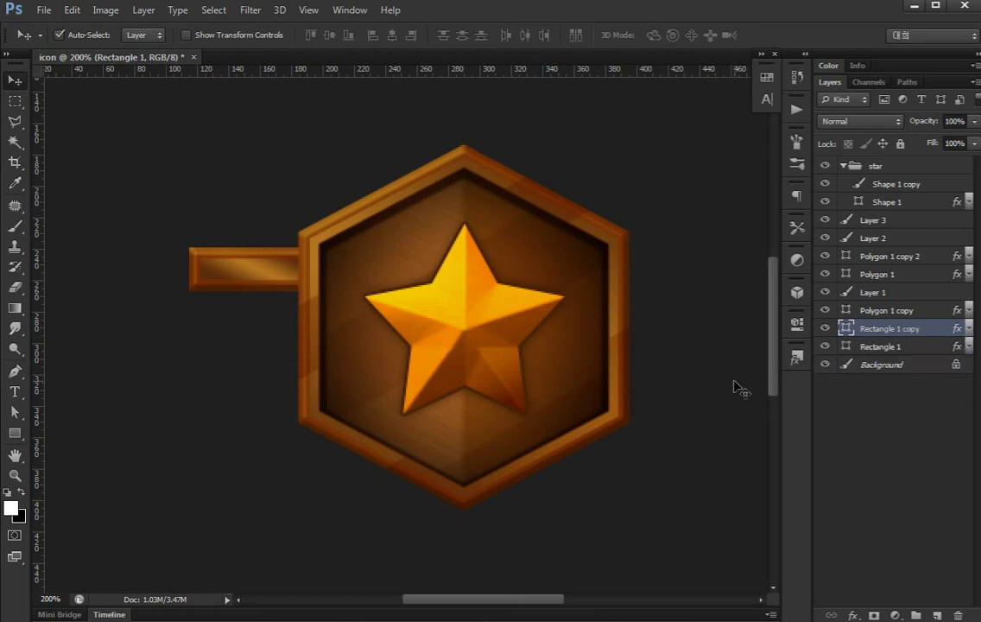
key("Down")
key("Down")
key("Down")
key("Down")
key("Down")
key("Down")
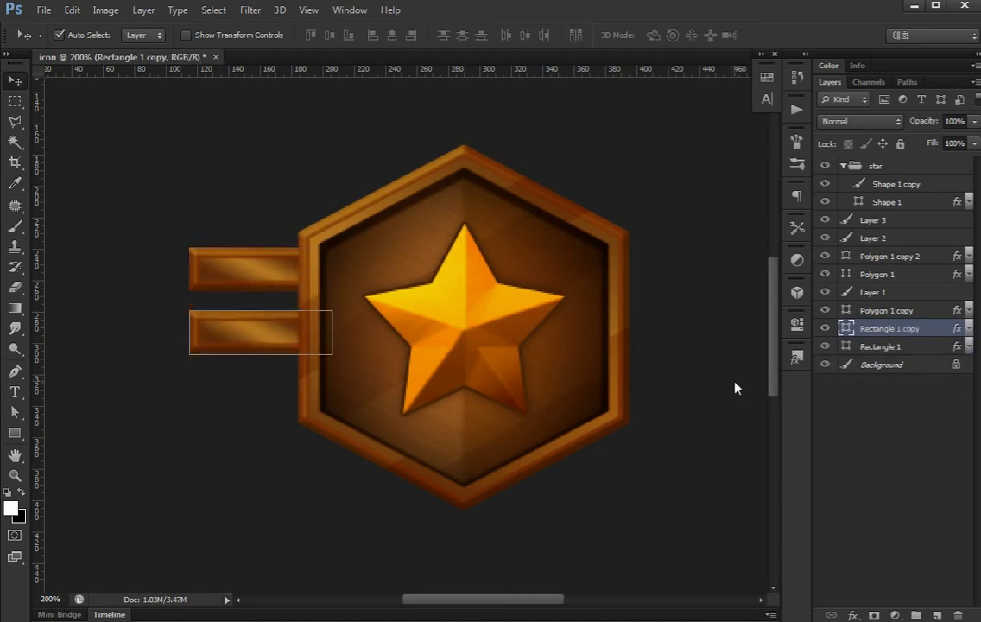
key("Up")
key("Up")
key("Up")
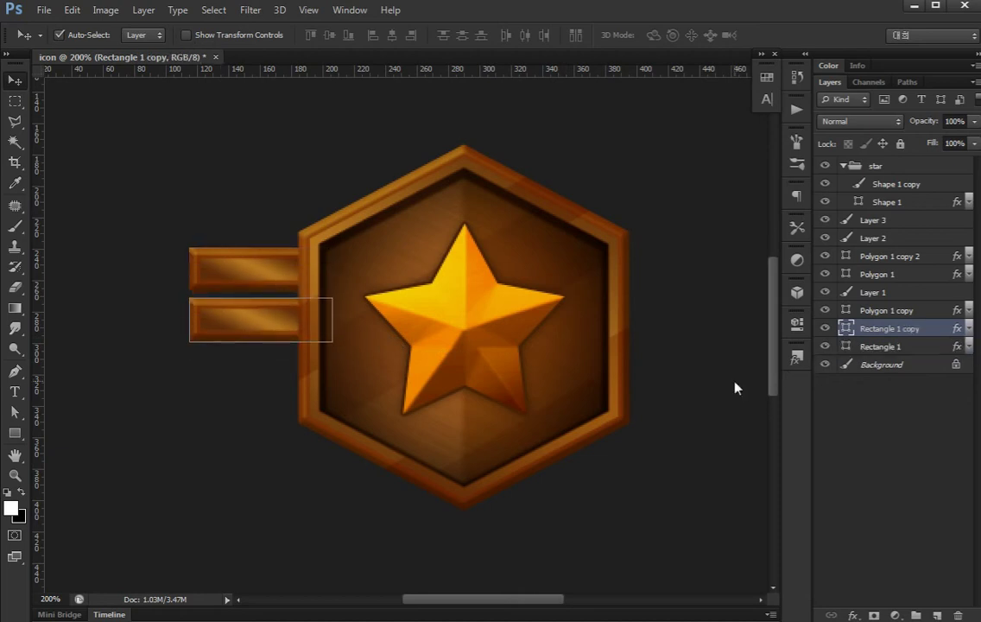
key("ctrl+j")
key("Down")
key("Down")
key("Down")
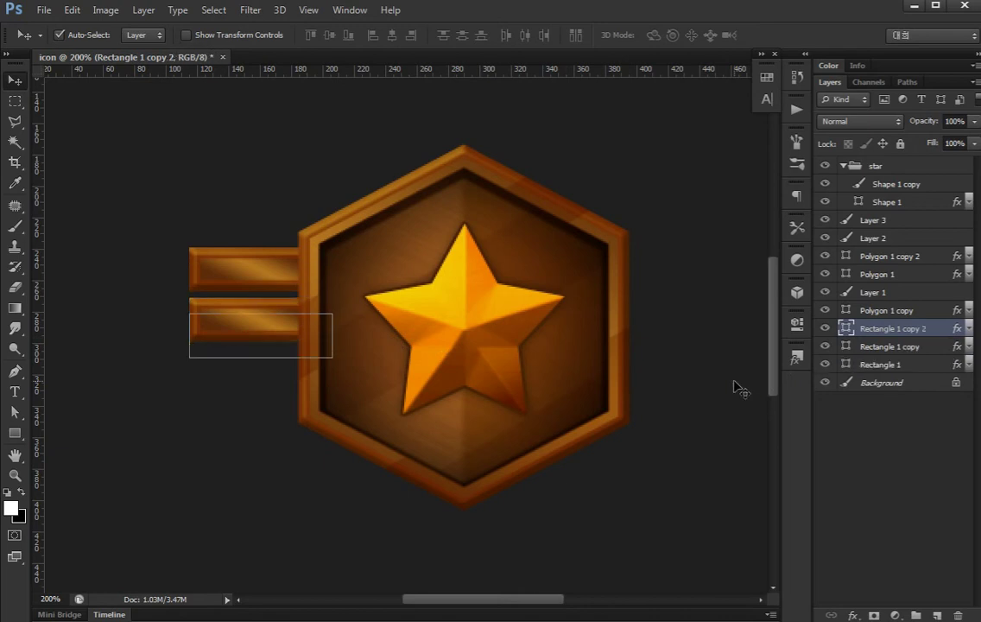
key("Down")
key("Down")
key("Down")
key("Down")
key("Down")
key("Down")
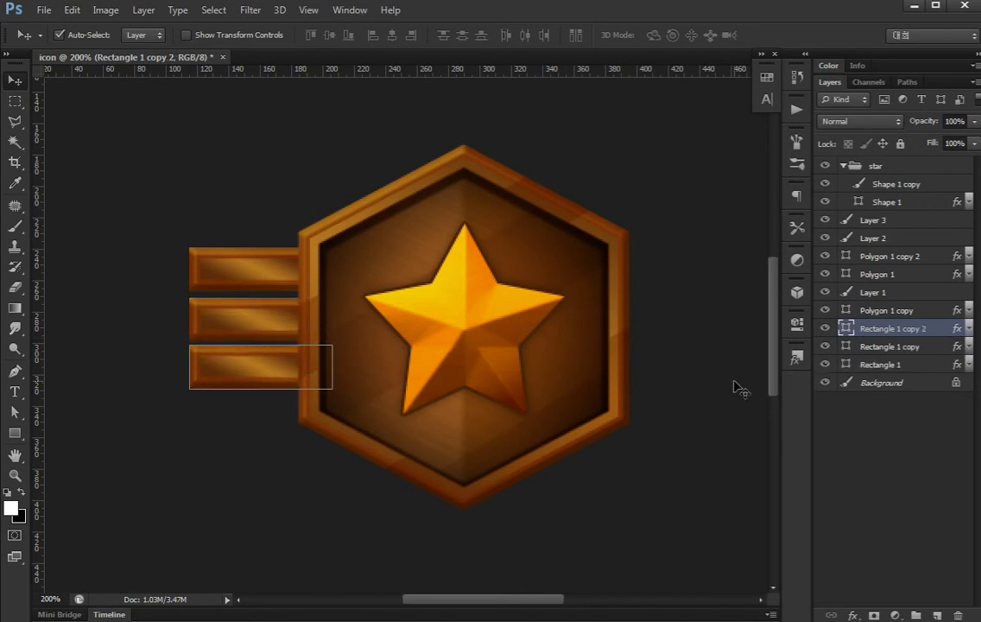
Delete all three wooden bars and make Layer 1 the active layer
key("Delete")
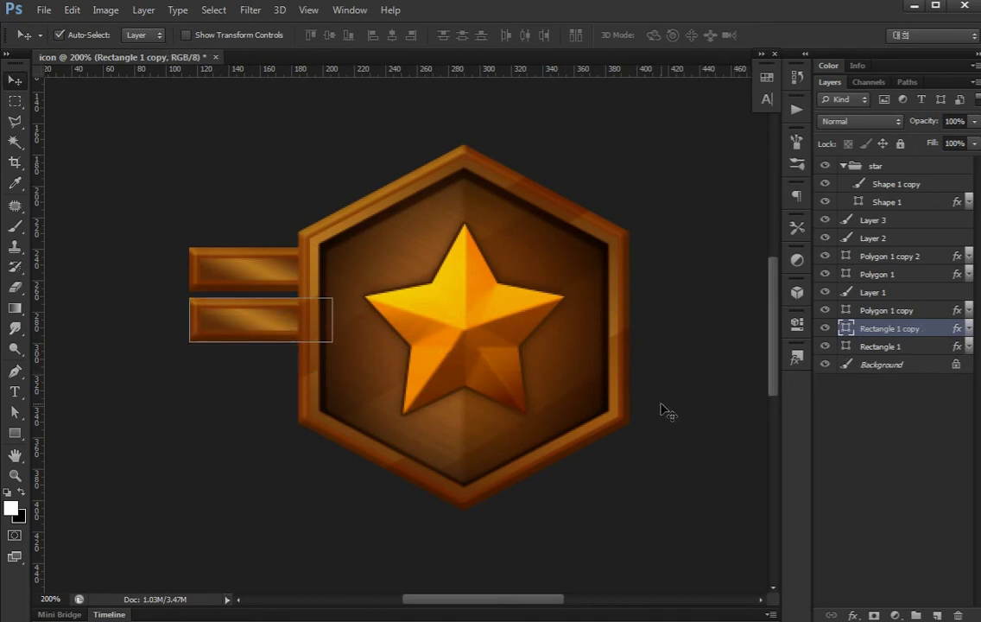
key("Delete")
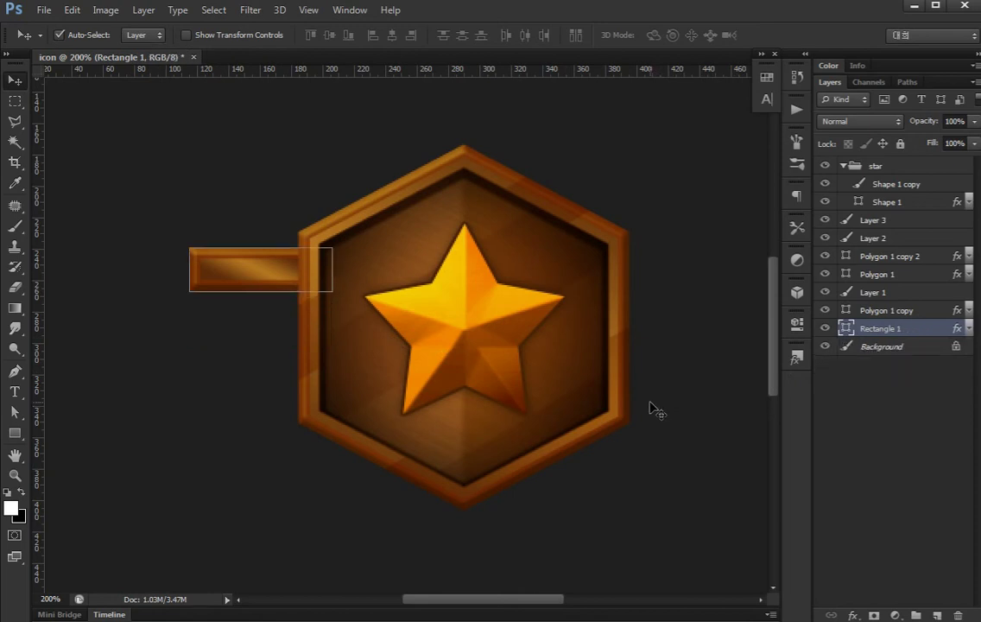
key("Delete")
left_click(587, 451)
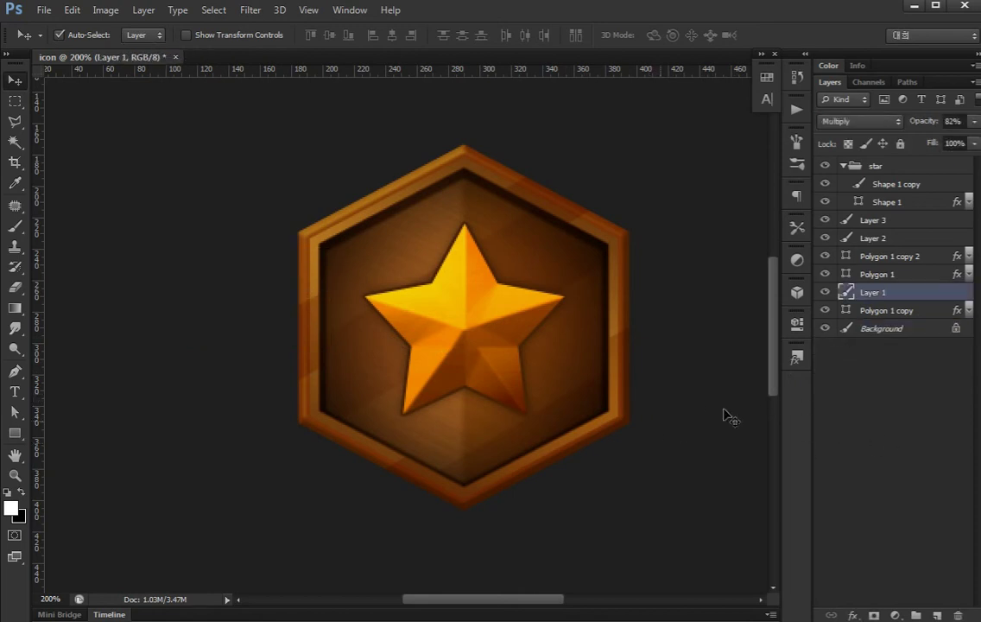
Add a 3 px Outside Stroke with Color fill type to Polygon 1 copy
left_click(939, 313)
double_click(926, 315)
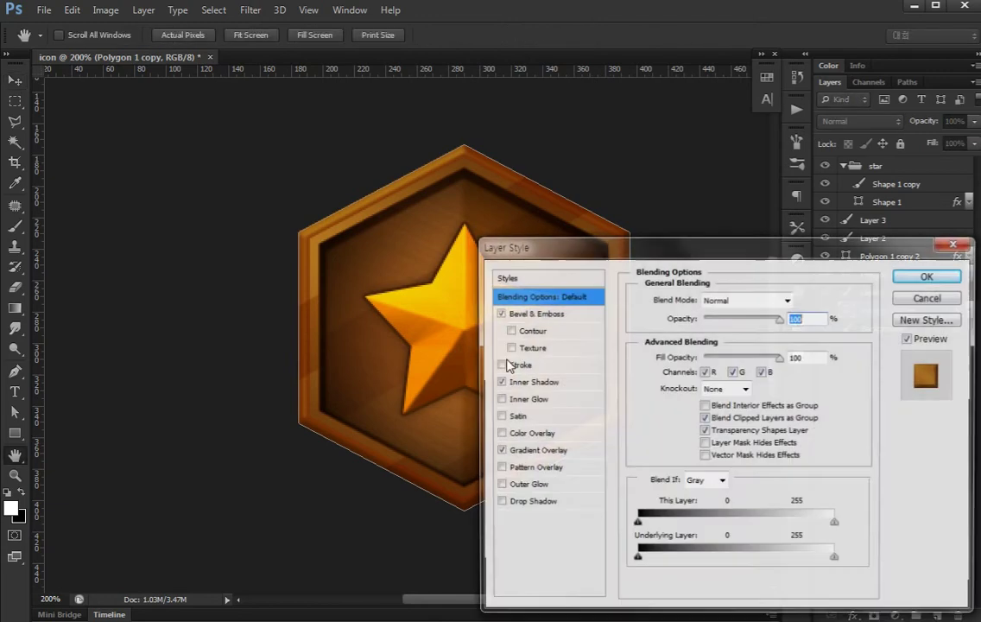
left_click(498, 366)
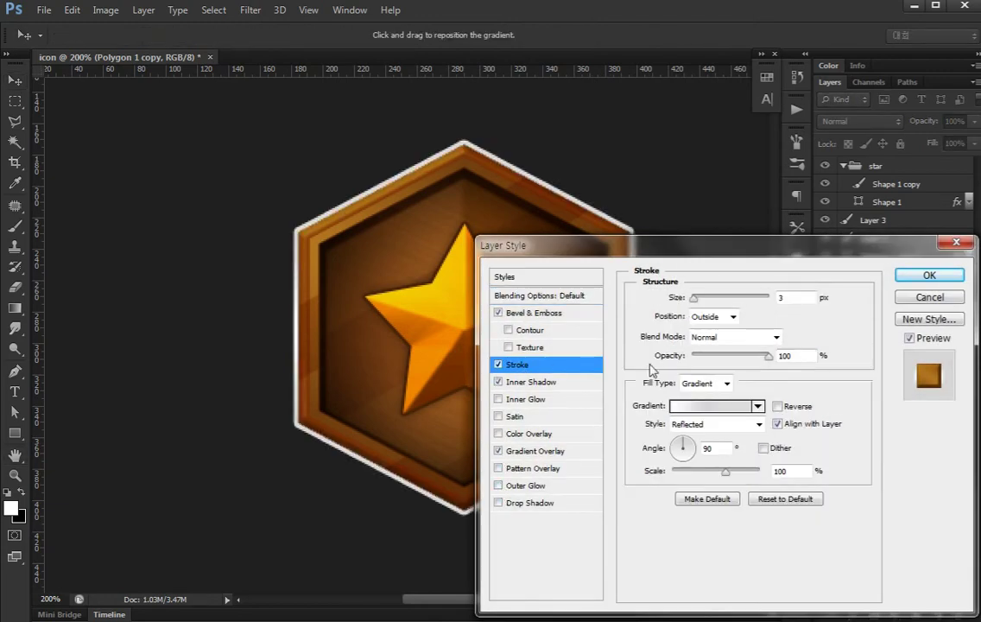
left_click(706, 318)
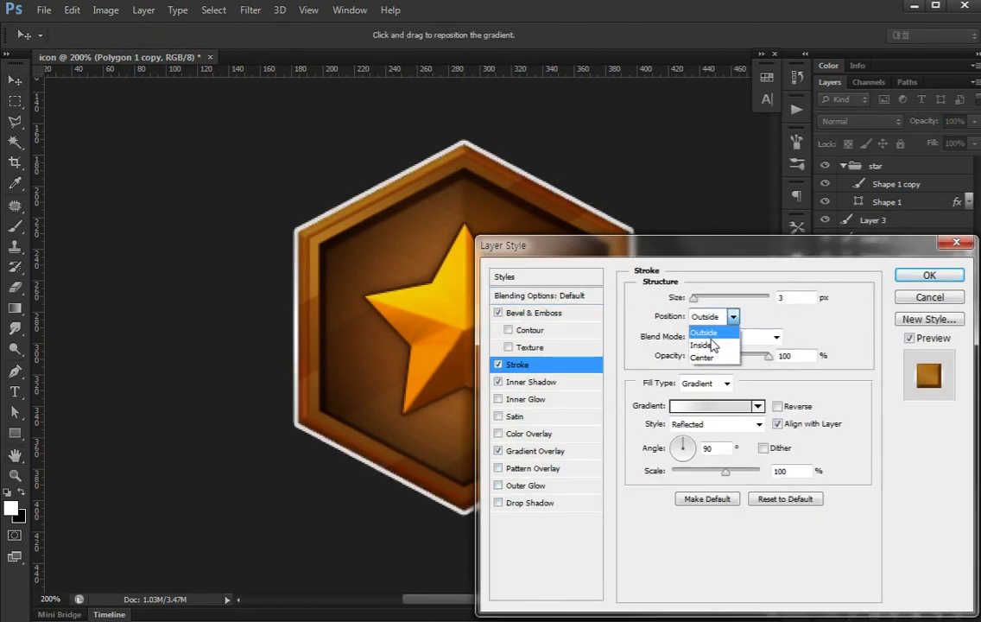
left_click(705, 316)
left_click(704, 385)
left_click(699, 366)
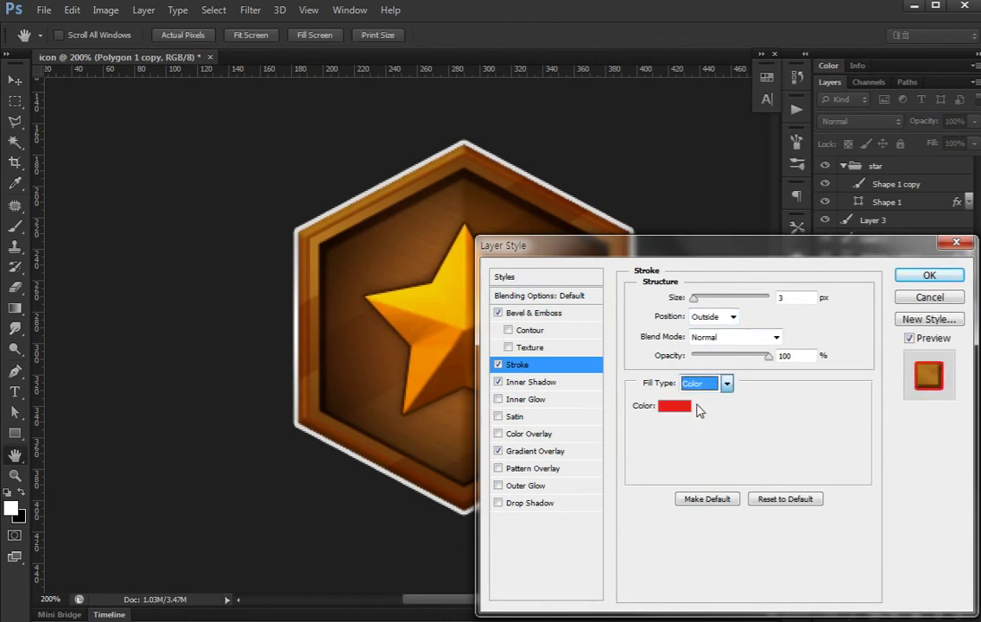
Set the stroke colour to a dark brown sampled from the badge and apply
left_click(675, 406)
left_click(325, 246)
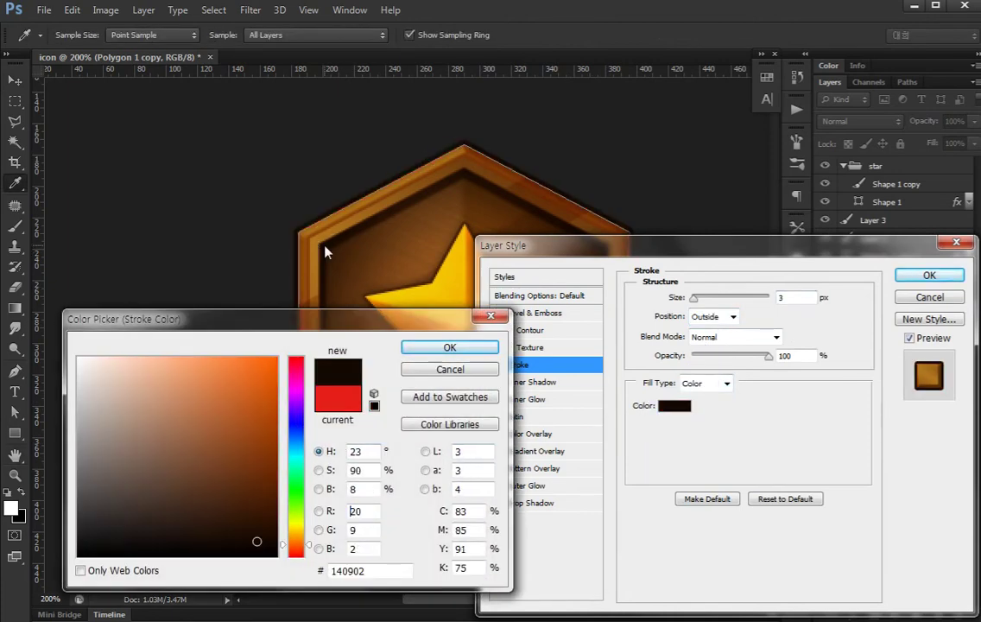
left_click(396, 297)
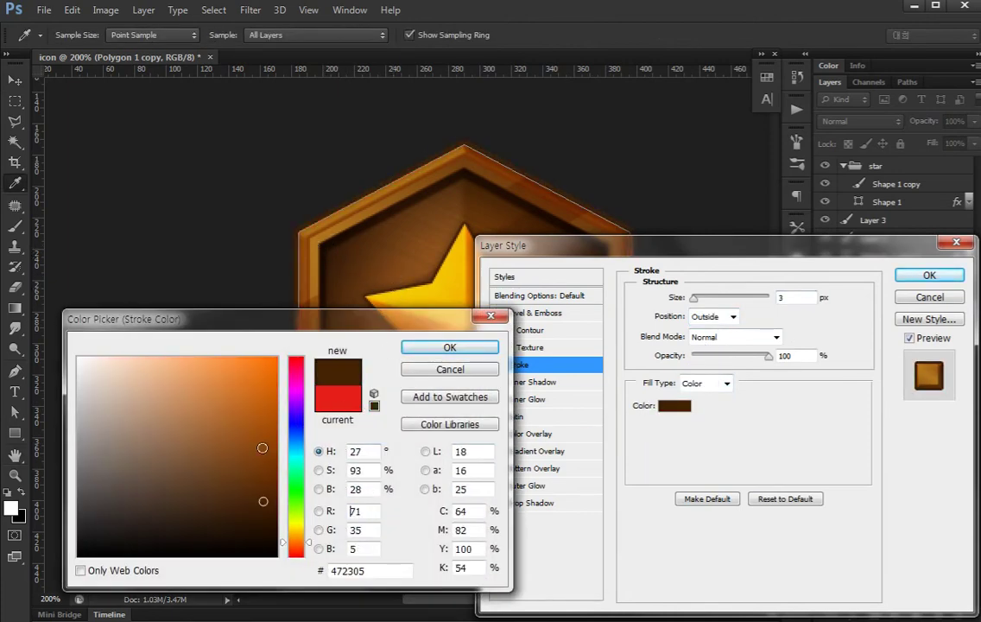
left_click(281, 508)
left_click(423, 345)
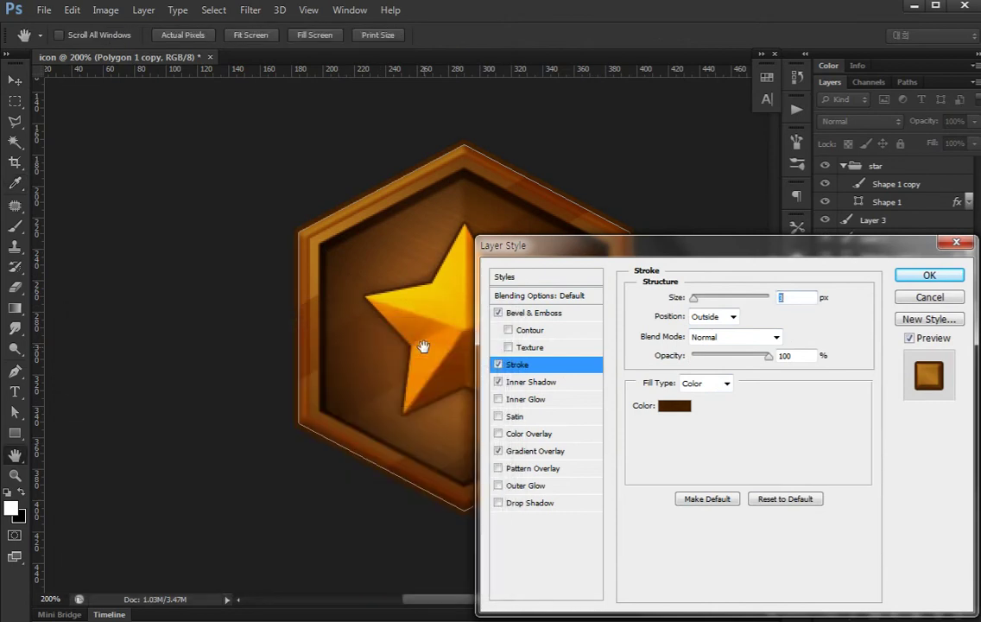
key("Return")
Change Polygon 1 copy's Bevel & Emboss shadow colour to dark brown #321500
left_click(839, 436)
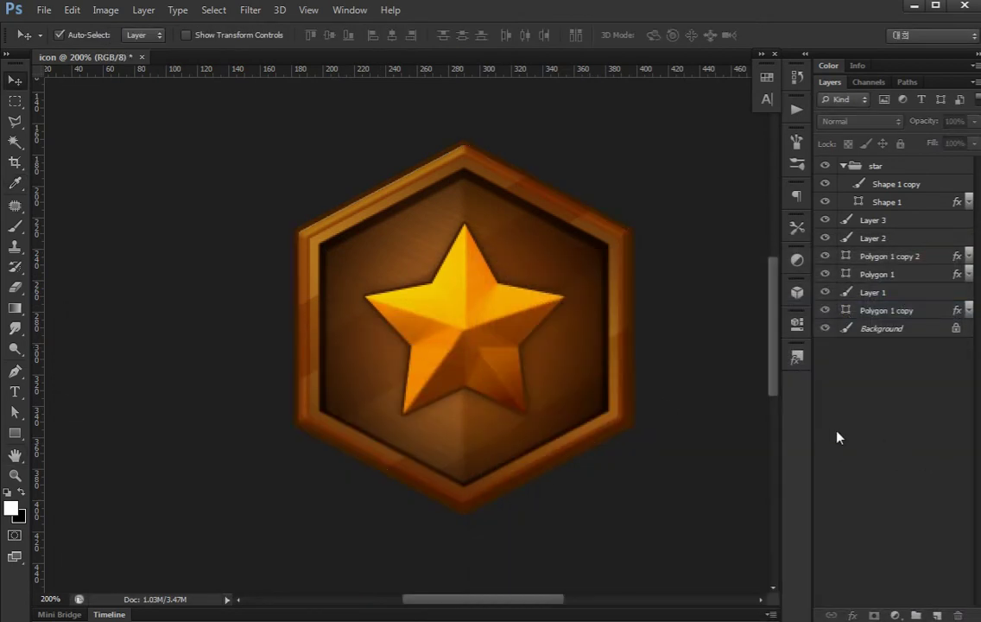
left_click(954, 311)
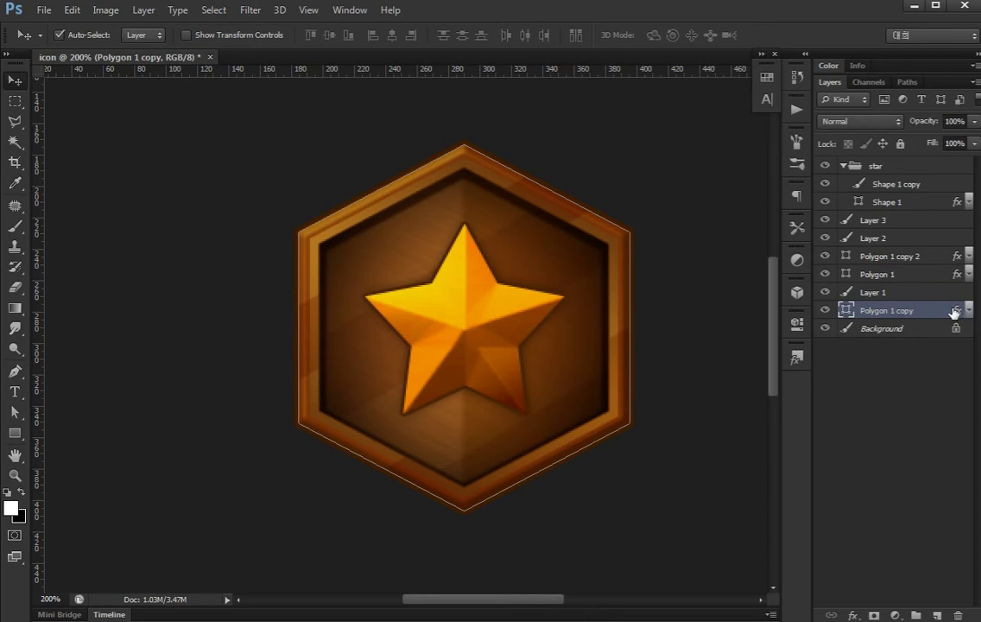
double_click(954, 311)
left_click(531, 450)
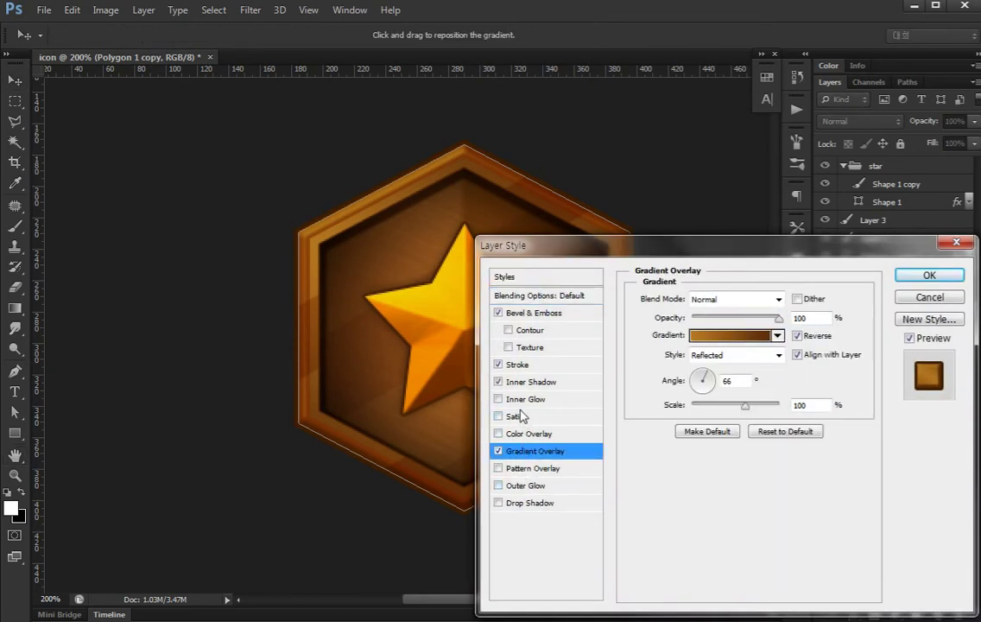
left_click(533, 313)
left_click(808, 543)
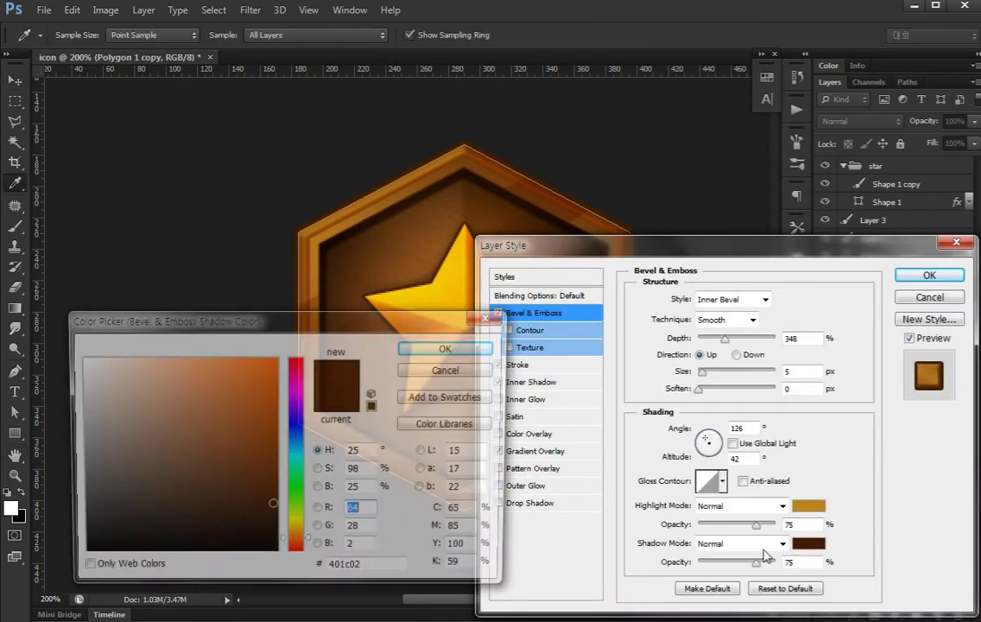
left_click(275, 516)
left_click(442, 348)
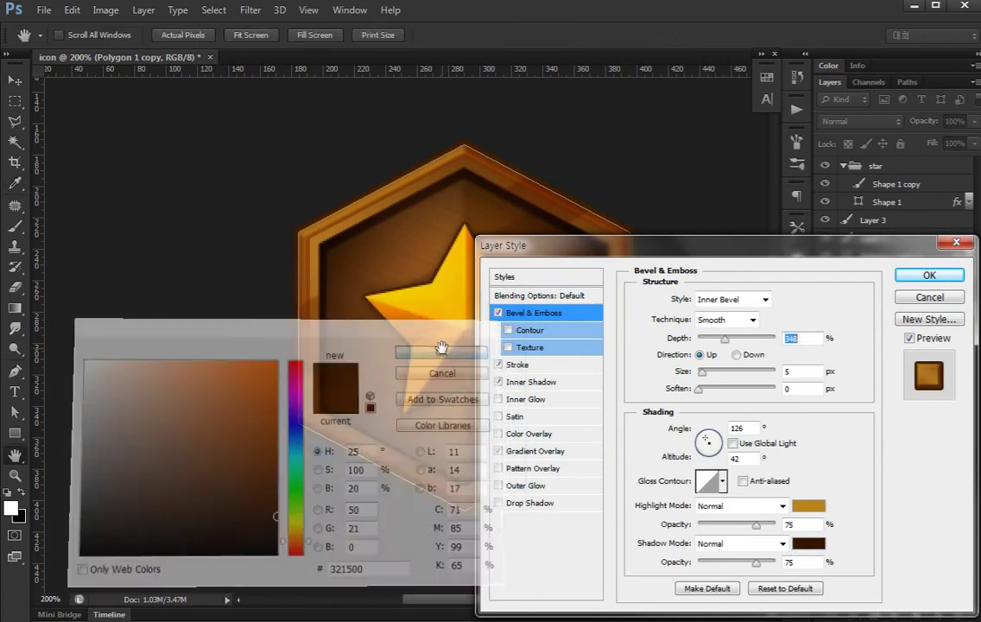
key("Return")
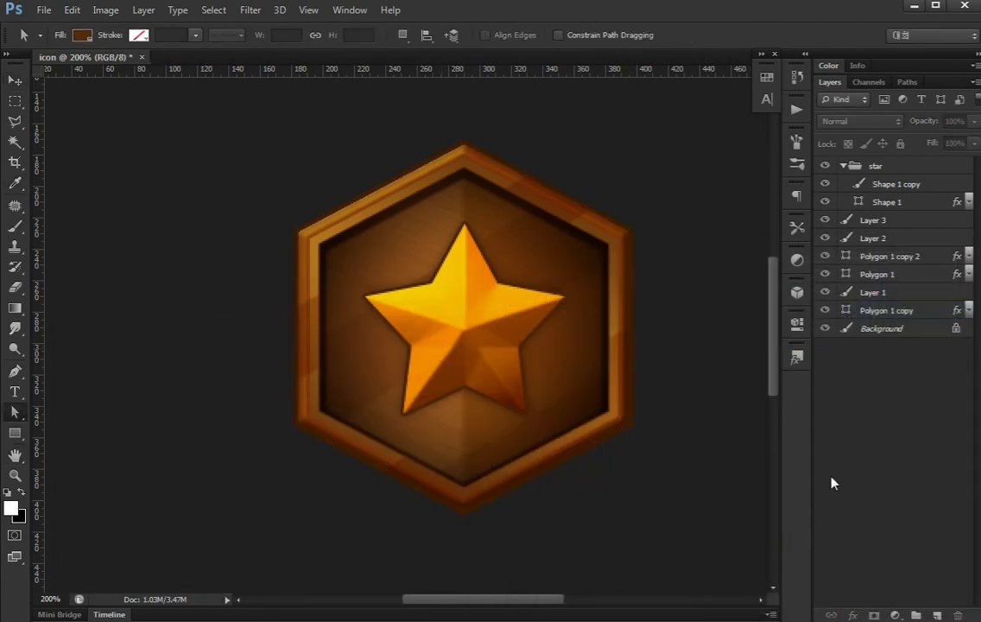
Draw a 100 × 28 px wooden bar left of the hexagon, layered beneath the frame
left_click_drag(592, 407, 610, 423)
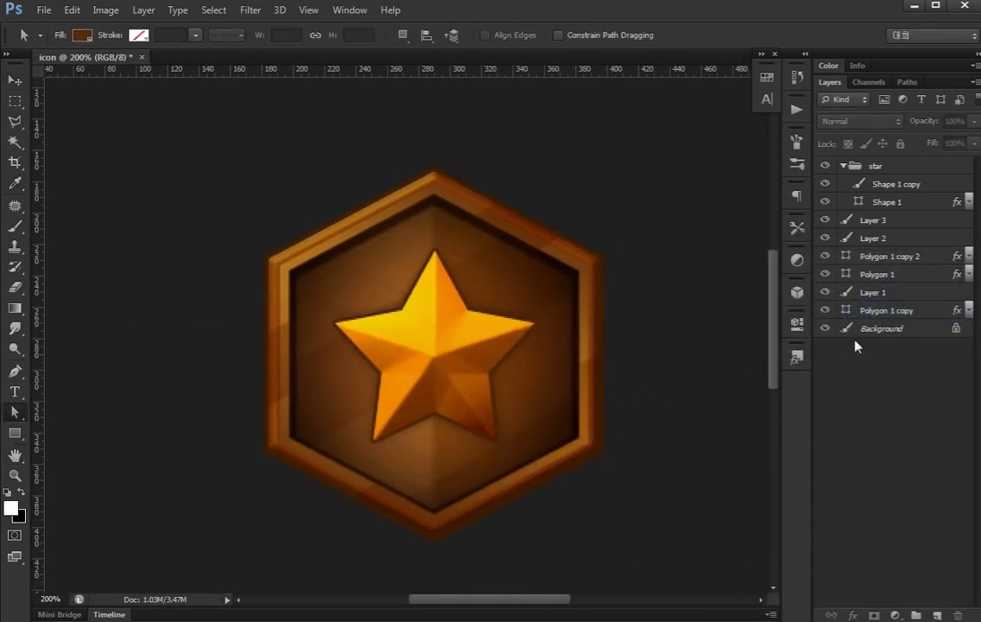
left_click_drag(613, 377, 625, 364)
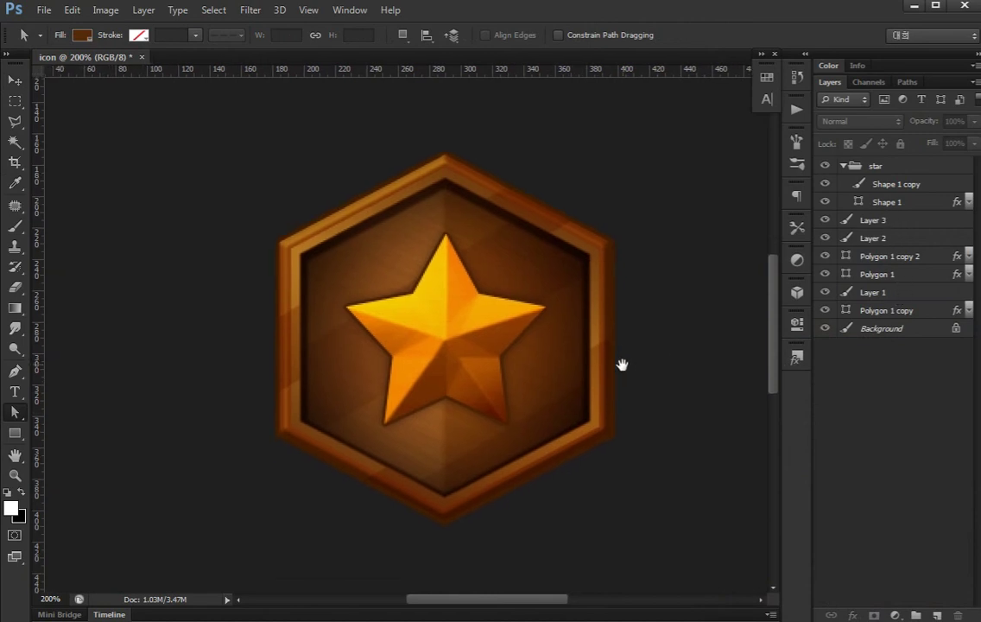
left_click(869, 316)
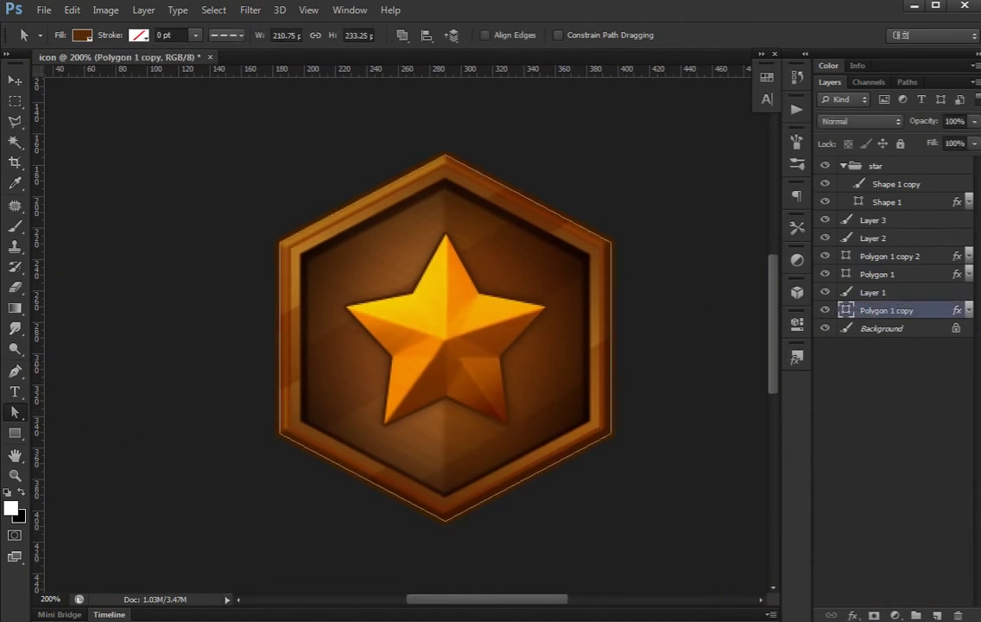
left_click(14, 433)
left_click_drag(162, 267, 320, 311)
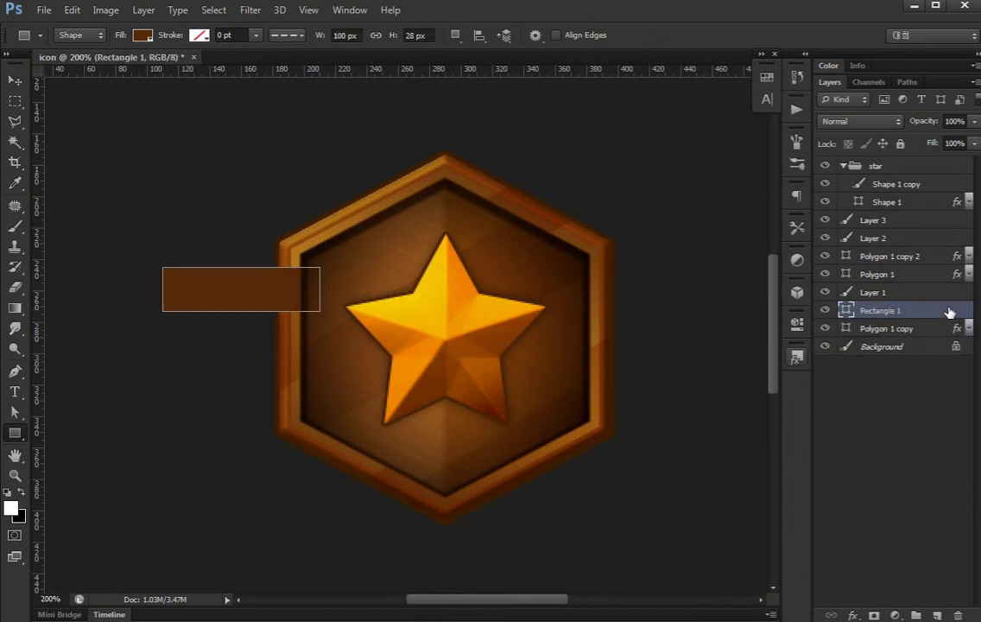
left_click_drag(949, 312, 956, 328)
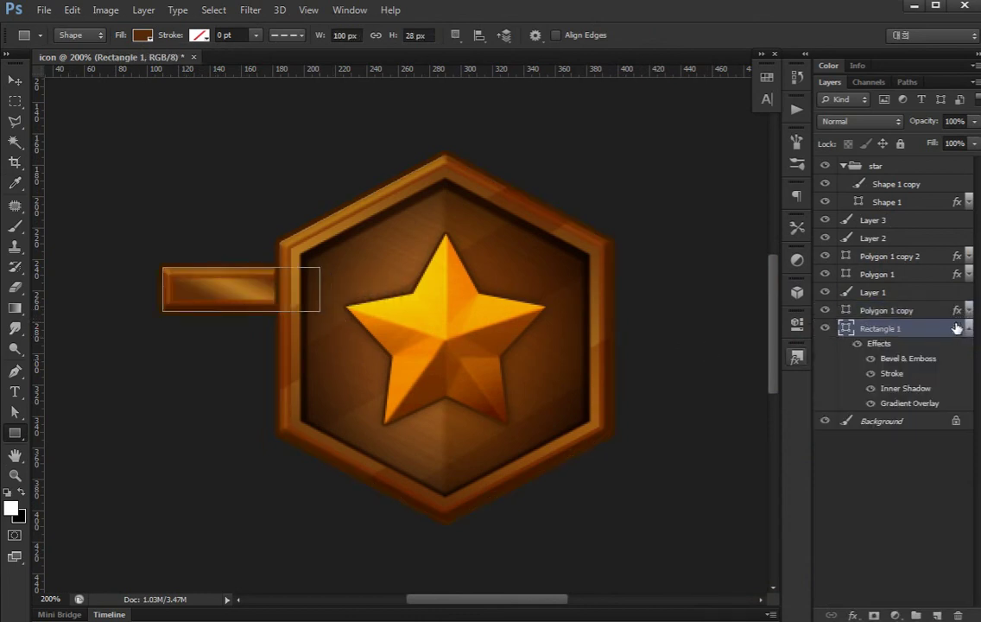
key("v")
left_click(968, 327)
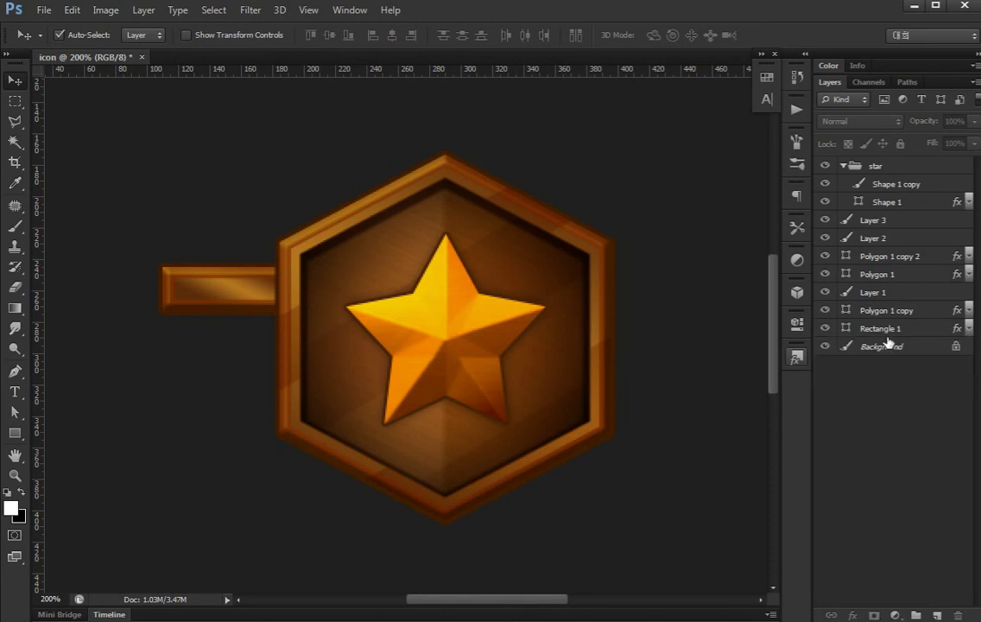
Duplicate the wooden bar and nudge the copy down beneath the first bar
left_click(914, 333)
key("ctrl+j")
key("shift+Down")
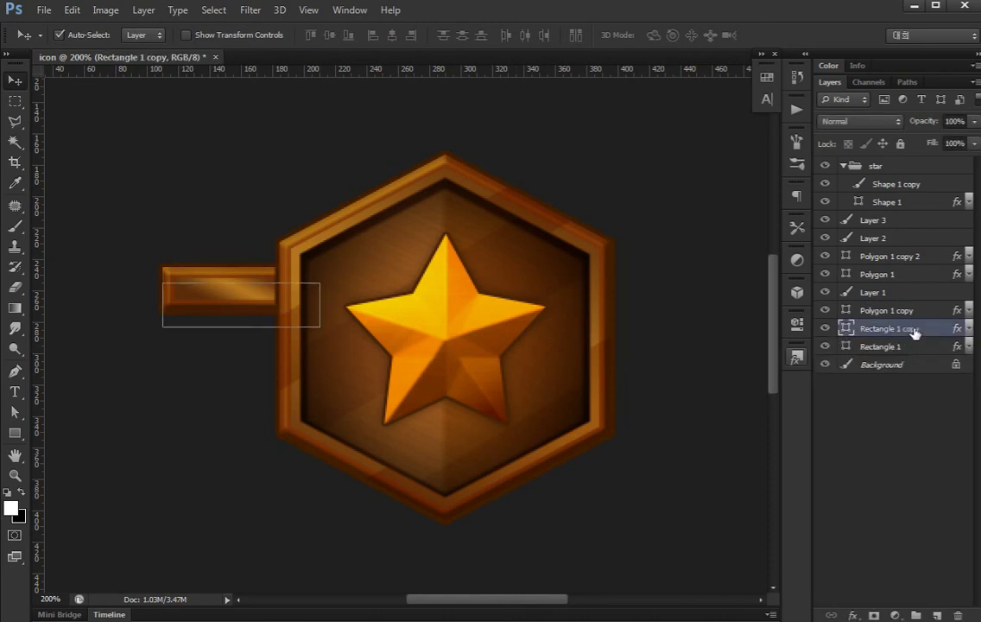
key("shift+Down")
key("shift+Down")
key("shift+Down")
key("Up")
key("Up")
key("Up")
key("Up")
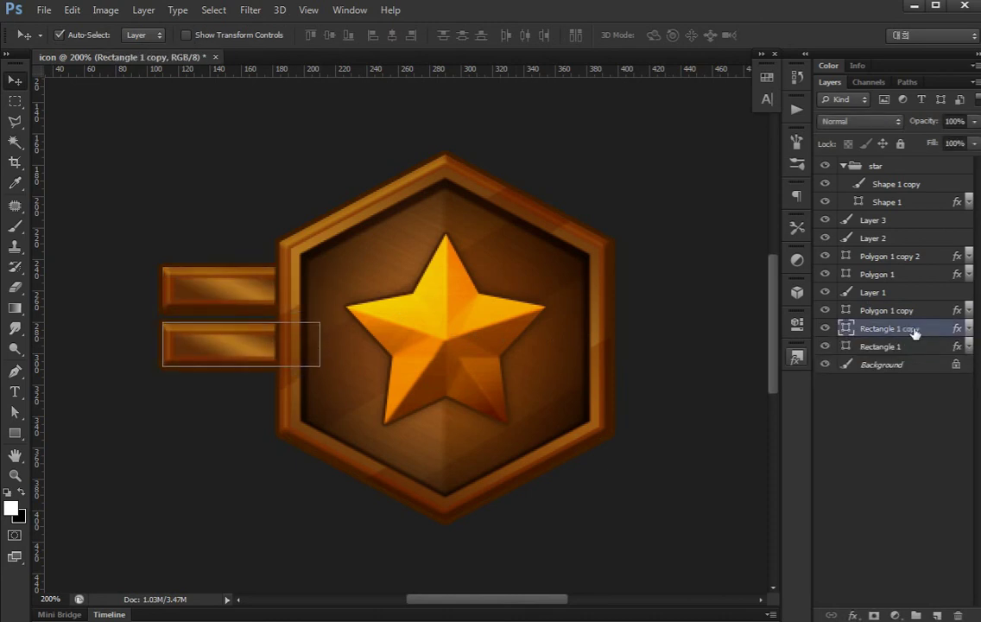
key("Up")
key("Up")
key("Up")
key("Up")
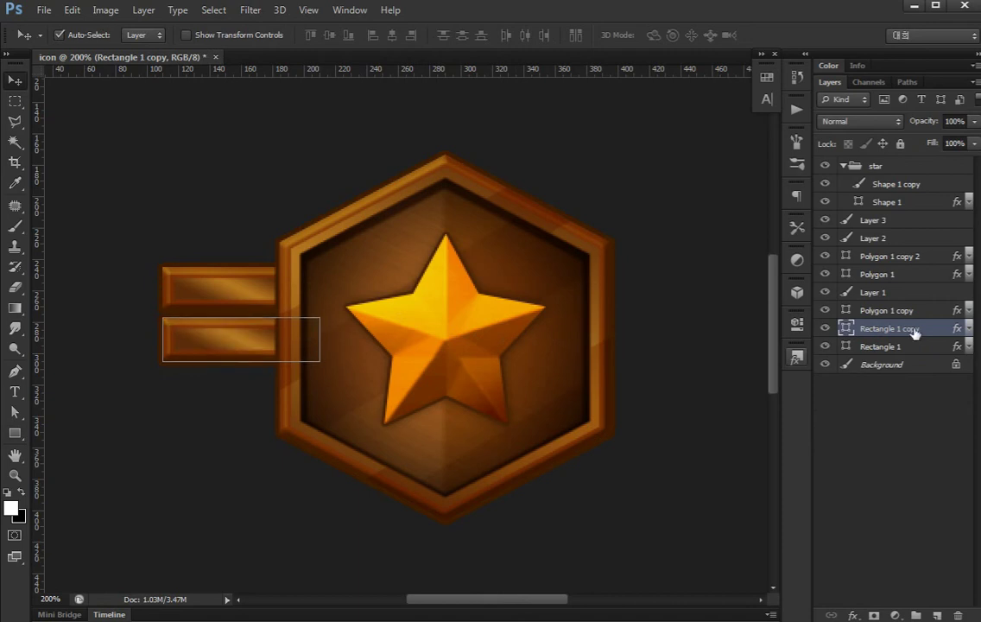
Add a third bar below and step the two lower bars further right
key("ctrl+j")
key("shift+Down")
key("shift+Down")
key("Down")
key("Down")
key("Down")
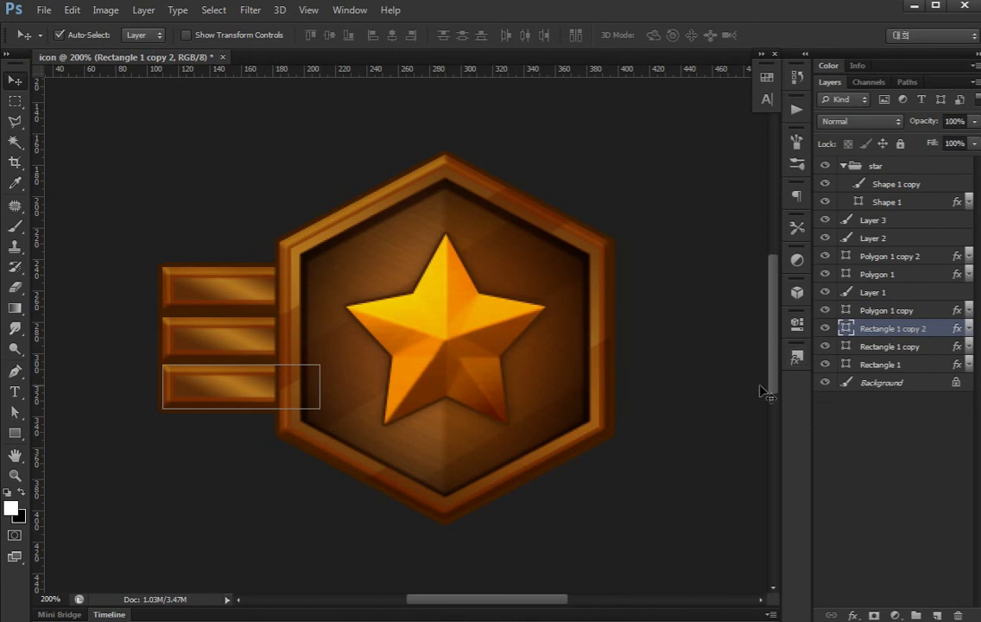
key("Down")
key("Down")
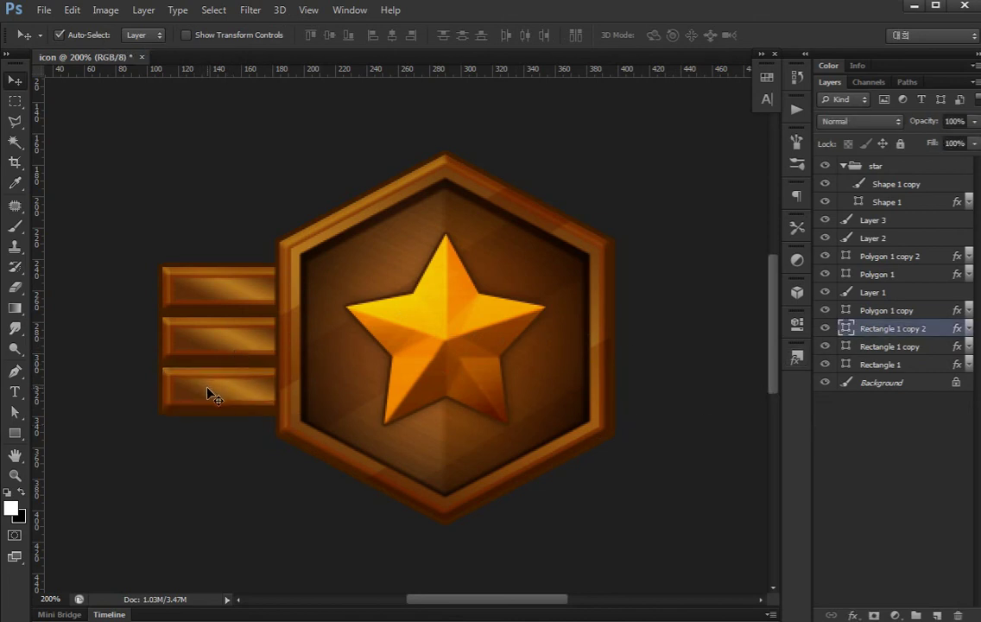
key("shift+Right")
key("shift+Right")
left_click(216, 359)
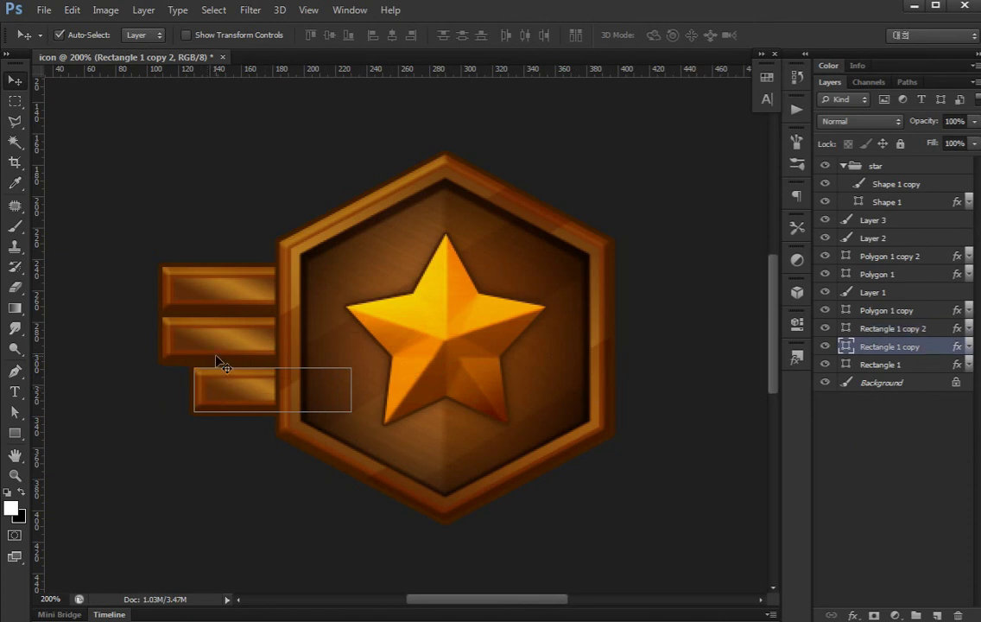
left_click(229, 389, "shift")
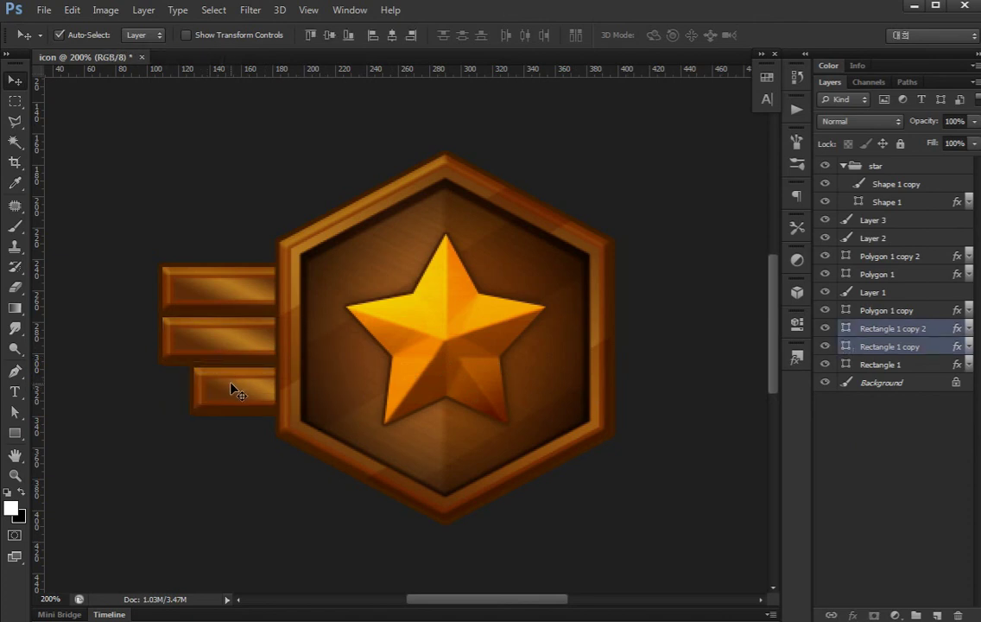
key("shift+Right")
key("shift+Right")
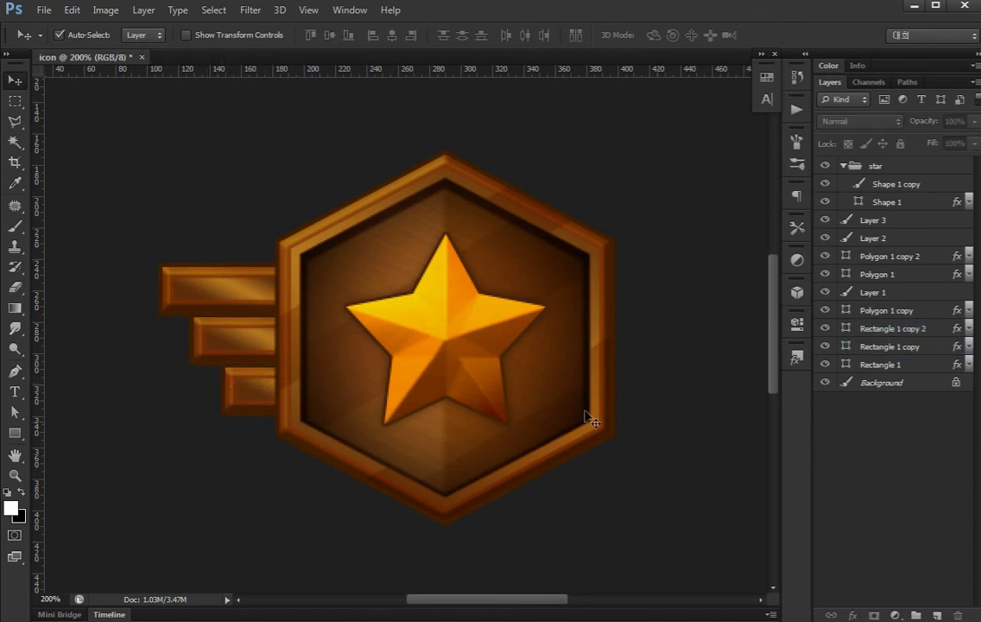
Adjust each bar's path so the three bars get slanted left ends
key("a")
left_click(252, 392)
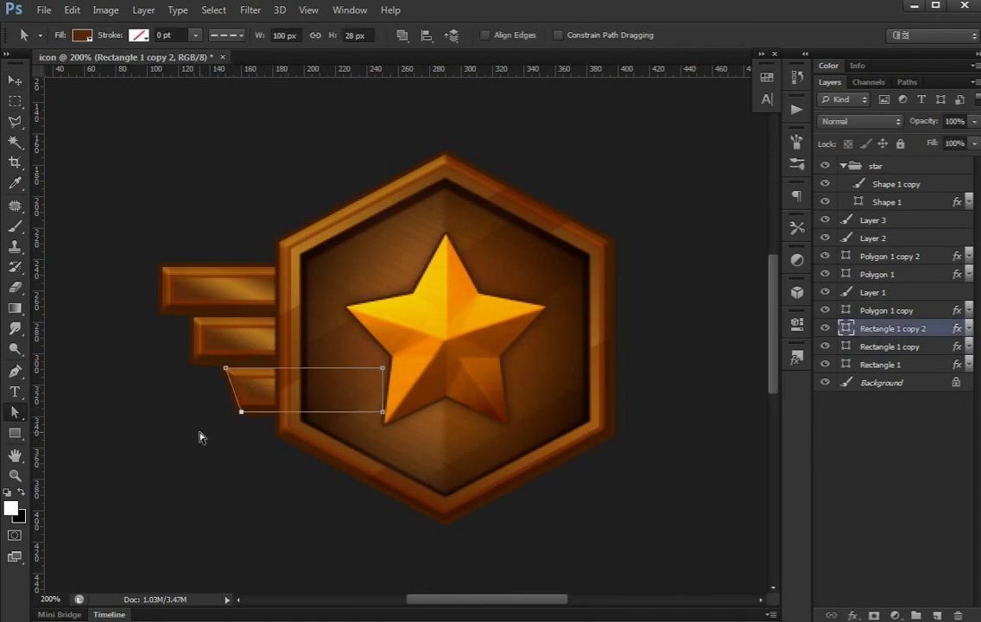
left_click(214, 342)
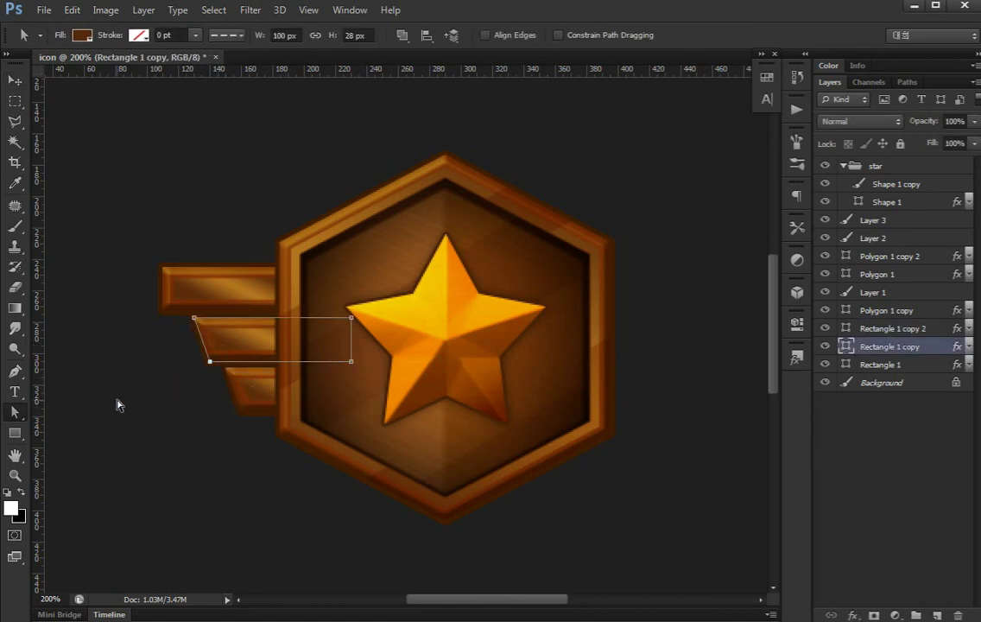
left_click(188, 290)
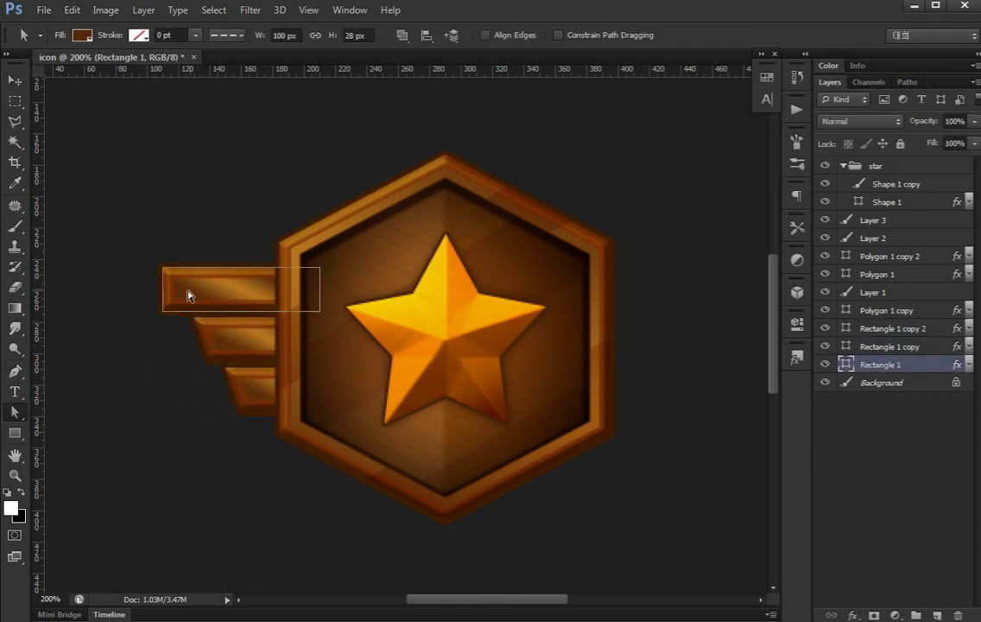
left_click(103, 362)
Nudge all three bars left, merge them into one shape, and group it
key("v")
left_click(253, 393)
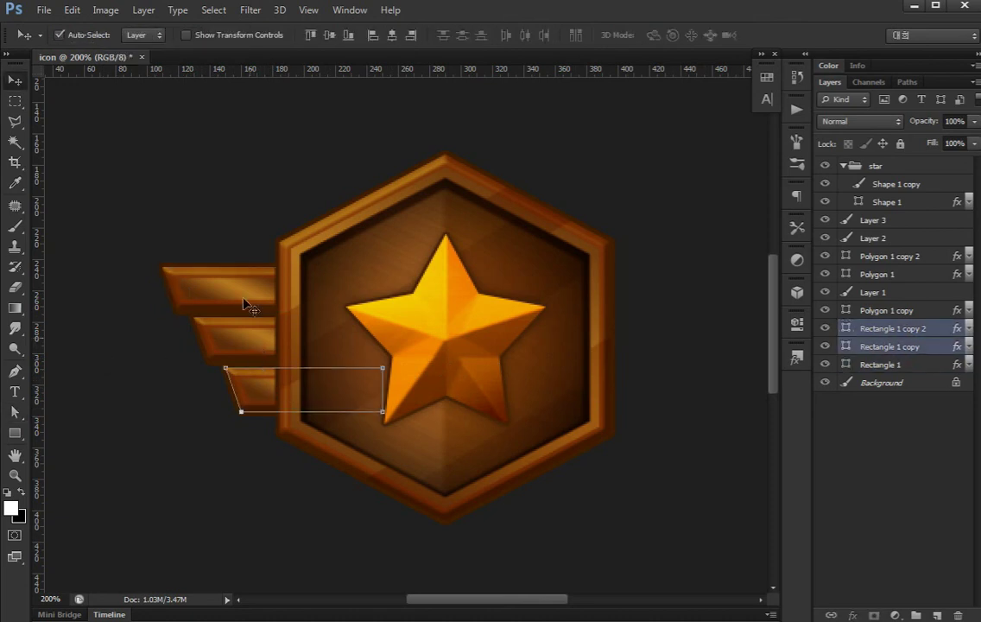
left_click_drag(379, 414, 242, 291)
key("shift+Left")
key("ctrl+e")
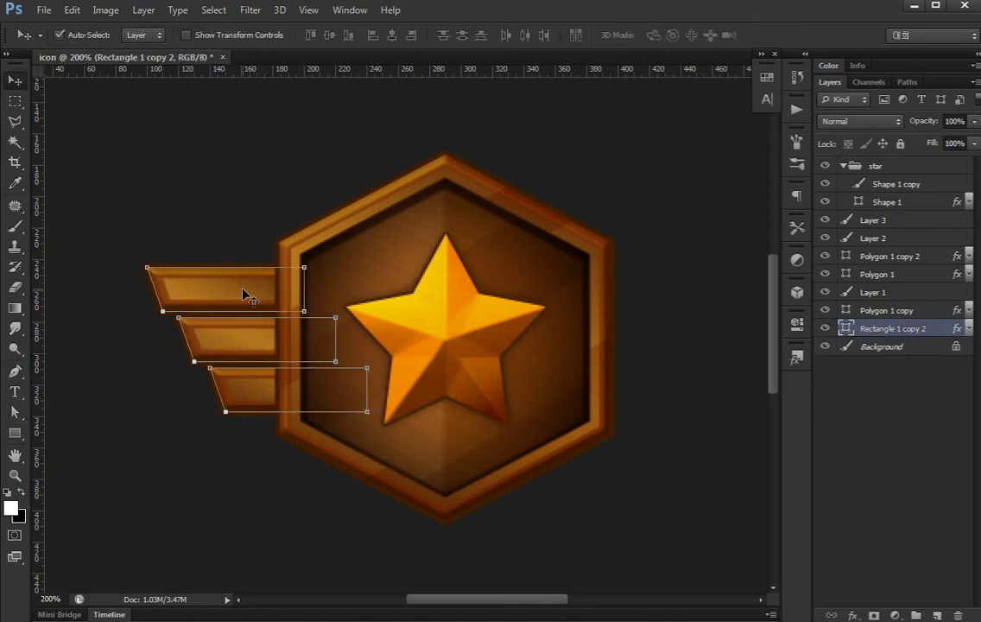
key("ctrl+g")
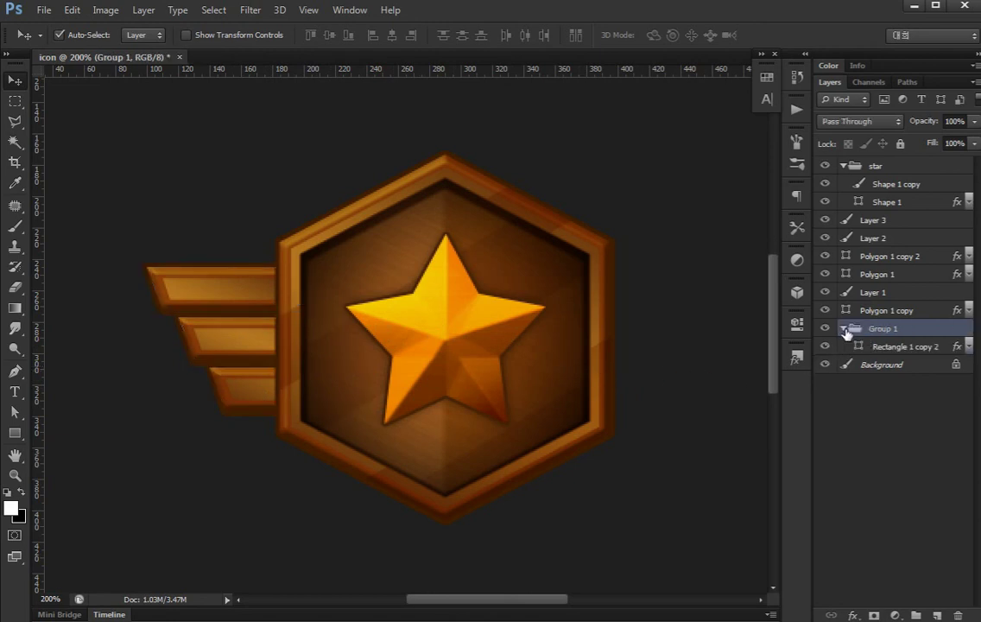
Rename Group 1 to 'wing'
double_click(881, 329)
type("wing")
key("Return")
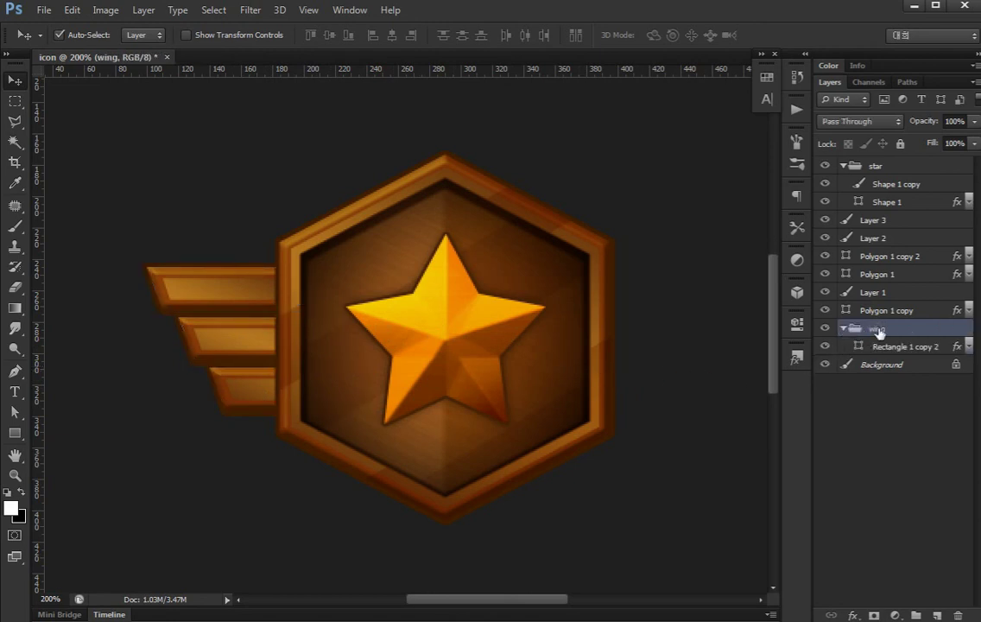
left_click(886, 348)
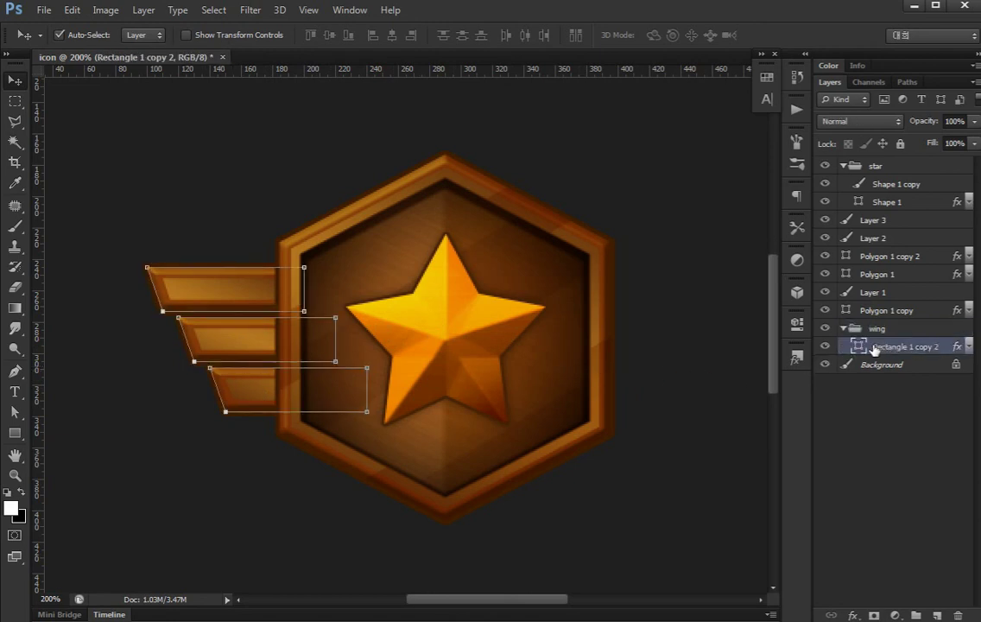
Set the bars' Gradient Overlay to 37% scale at a 45° angle
double_click(957, 347)
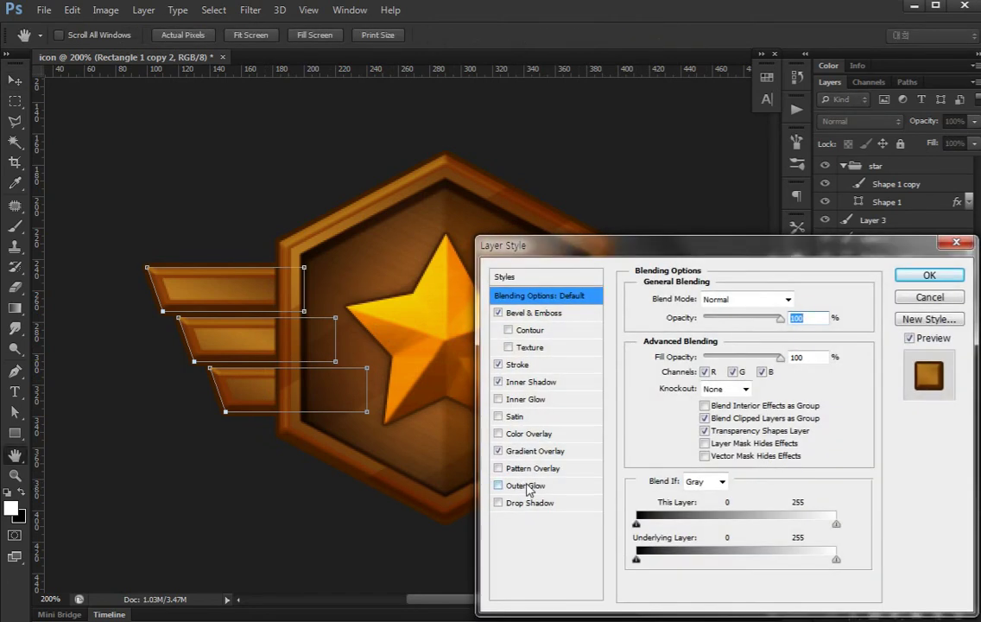
left_click(535, 450)
mouse_move(746, 404)
left_mouse_down()
mouse_move(722, 405)
mouse_move(712, 378)
mouse_move(713, 412)
left_mouse_up()
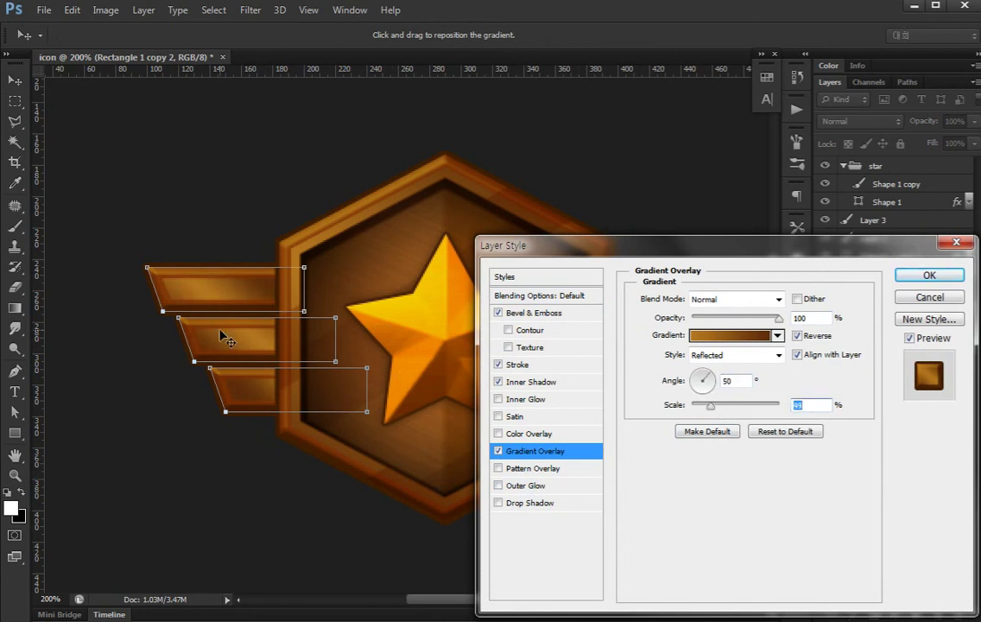
left_click_drag(224, 335, 234, 335)
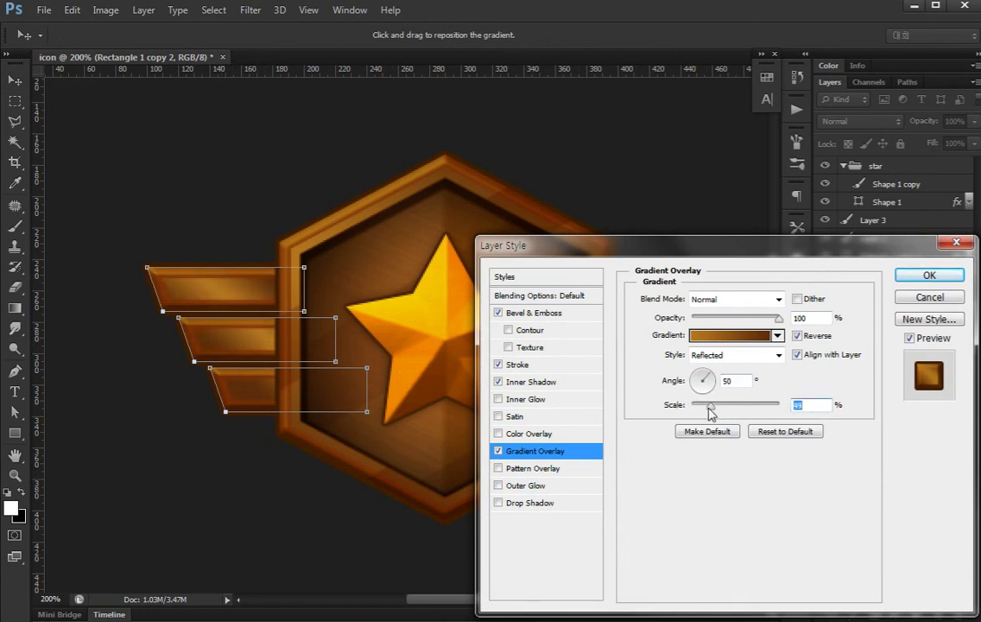
left_click_drag(709, 405, 714, 378)
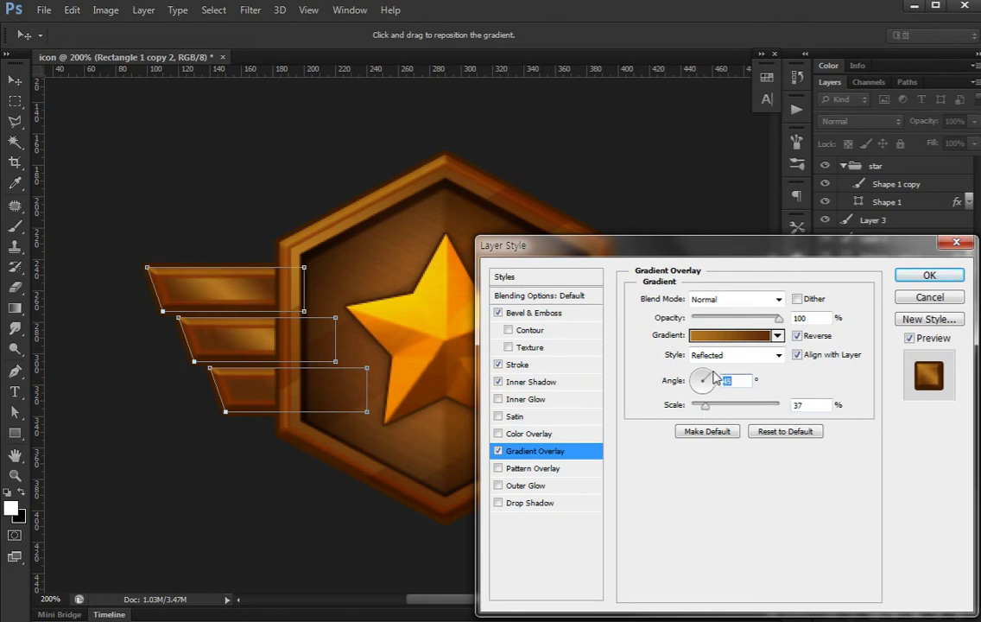
key("Return")
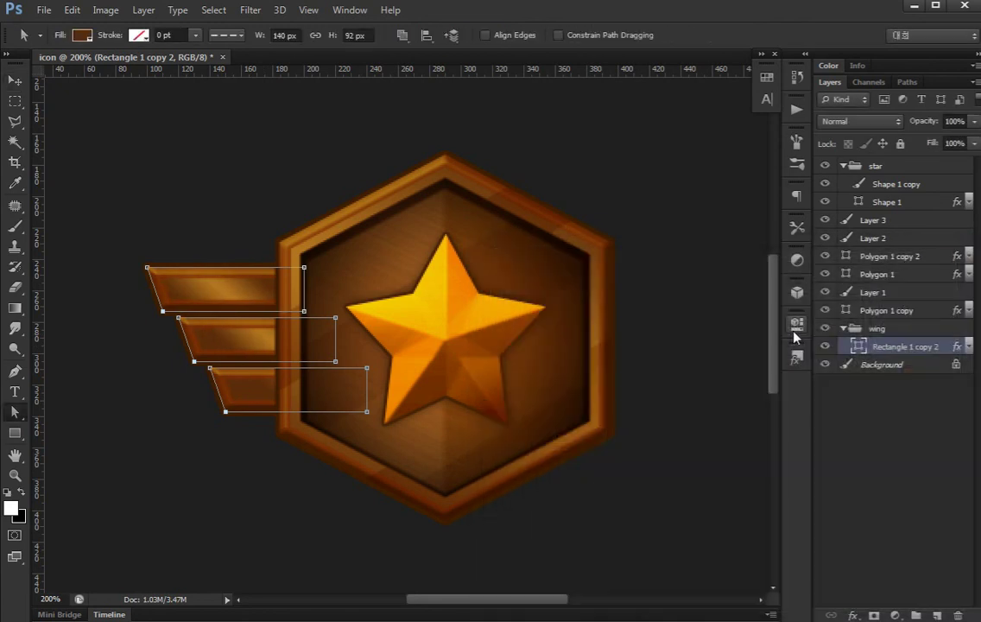
Nudge the wing left and duplicate the wing group
key("v")
key("shift+Left")
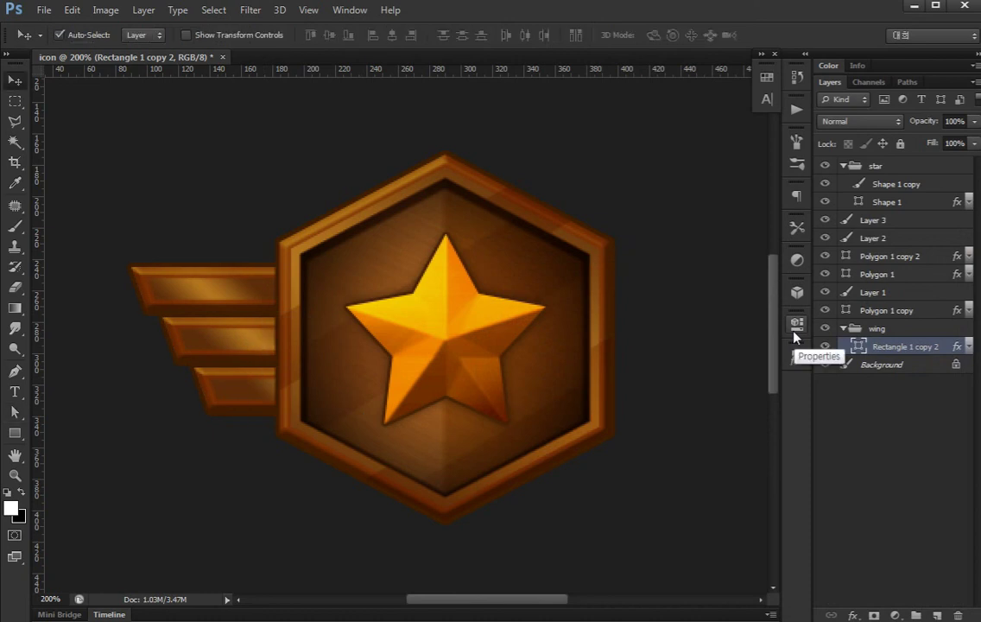
left_click(845, 329)
left_click(877, 329)
key("ctrl+j")
Flip the wing copy horizontally and move it to the hexagon's right side
key("ctrl+t")
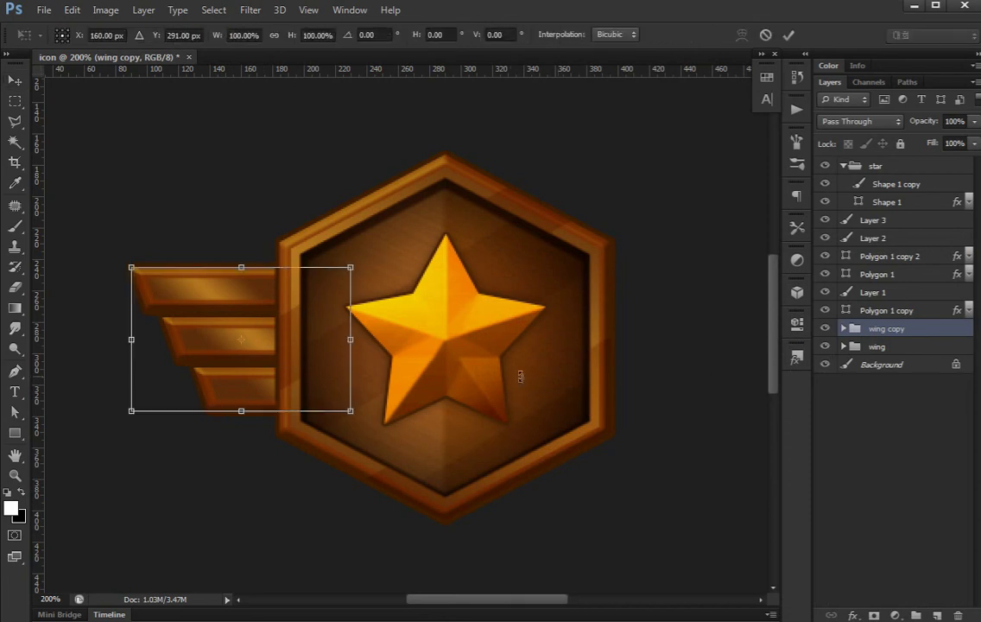
right_click(309, 405)
left_click(400, 587)
key("shift+Right")
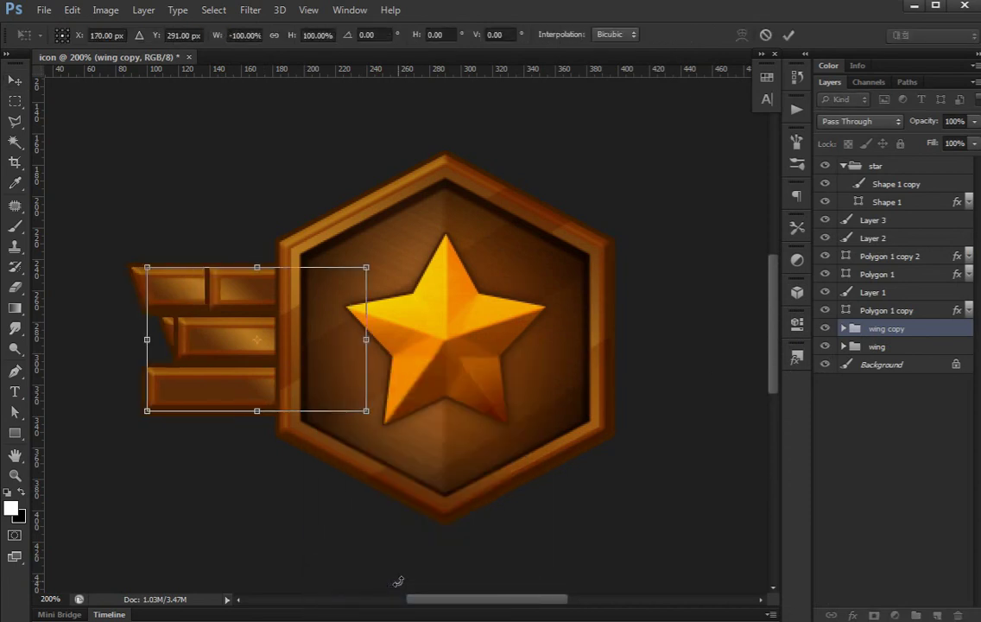
key("shift+Right")
key("shift+Right")
key("shift+Right")
key("shift+Right")
key("shift+Right")
key("shift+Right")
key("shift+Right")
key("shift+Right")
key("shift+Right")
key("shift+Right")
key("shift+Right")
key("shift+Right")
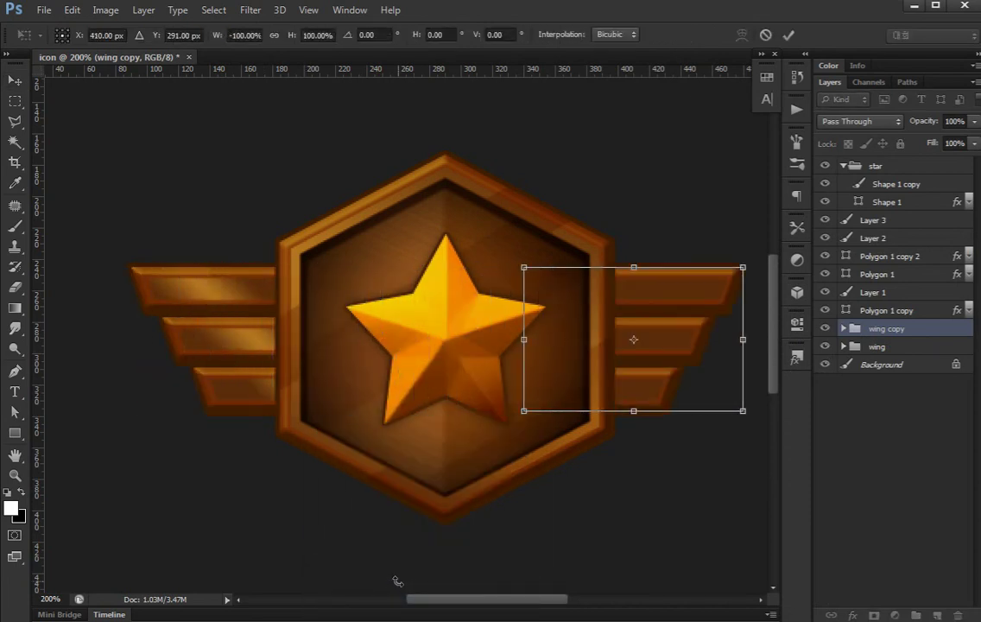
key("shift+Right")
key("shift+Right")
key("shift+Right")
key("shift+Left")
key("shift+Left")
key("shift+Left")
key("Return")
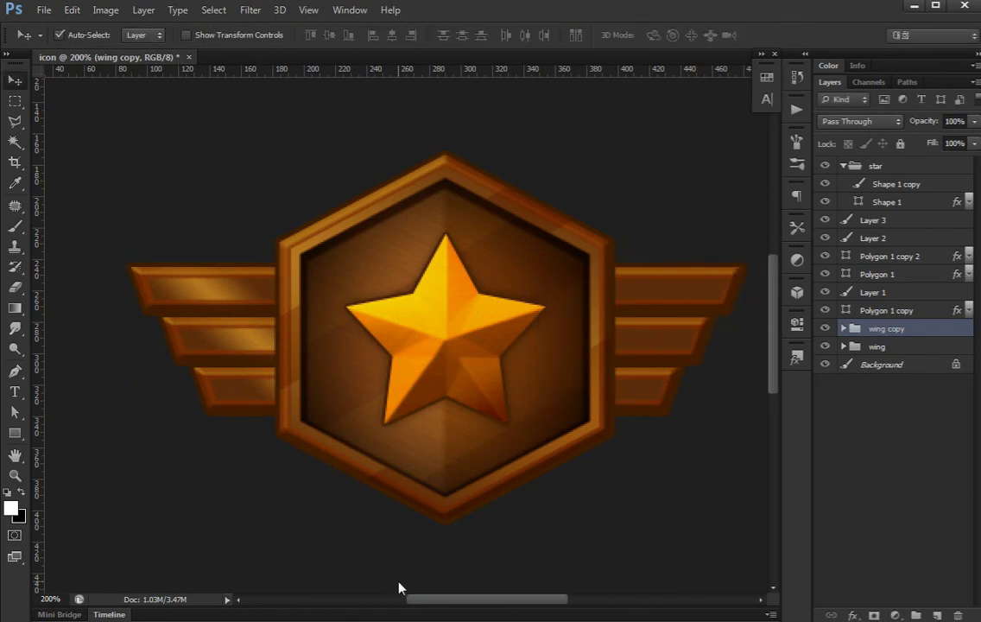
key("a")
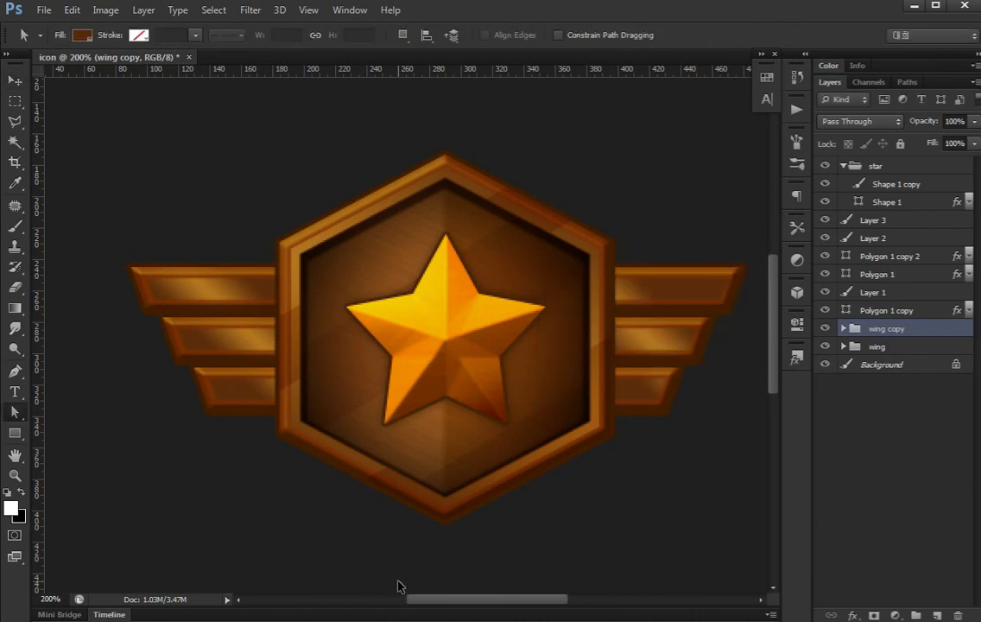
key("ctrl+minus")
Group the star through Polygon 1 copy layers into a group named 'icon'
key("v")
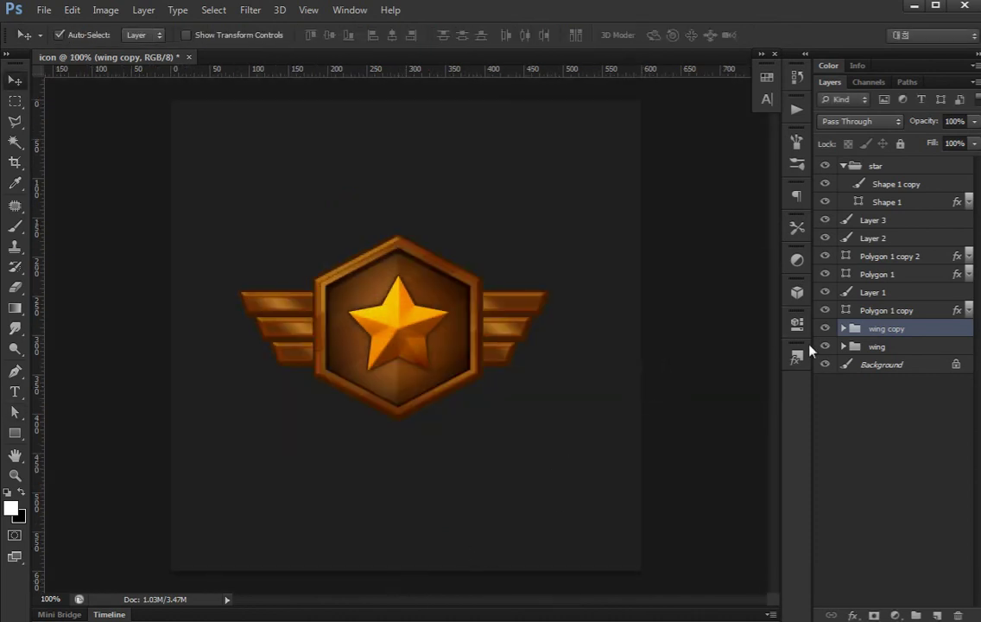
key("ctrl+plus")
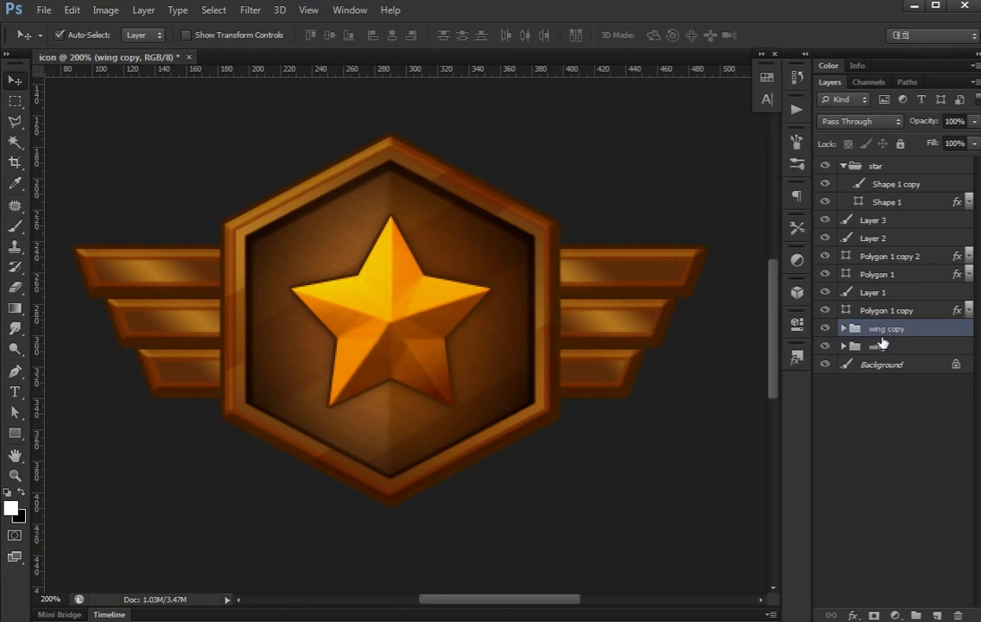
left_click(842, 166)
left_click(882, 184)
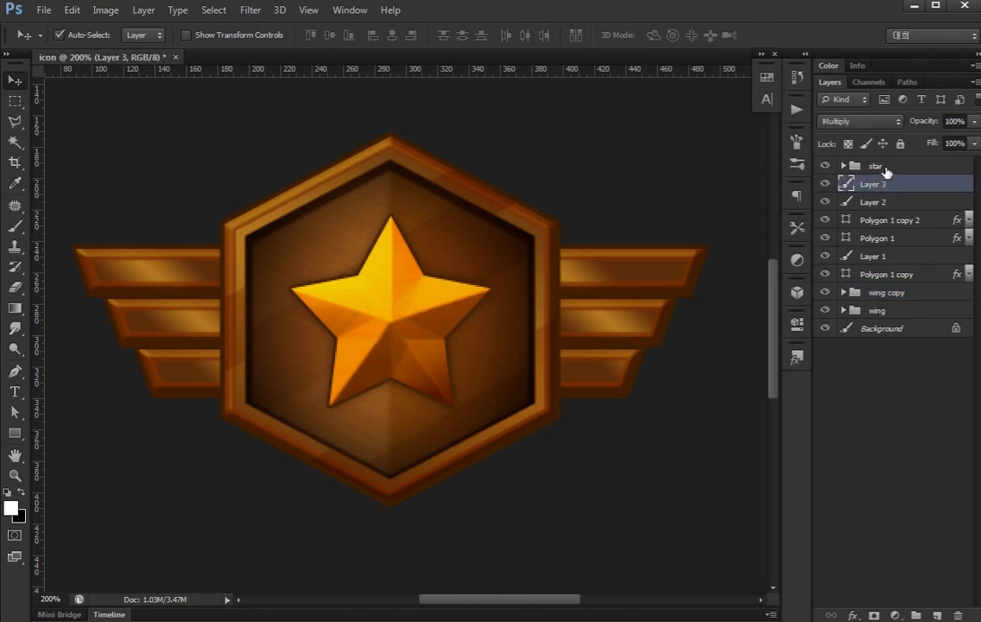
left_click(902, 275, "shift")
key("ctrl+g")
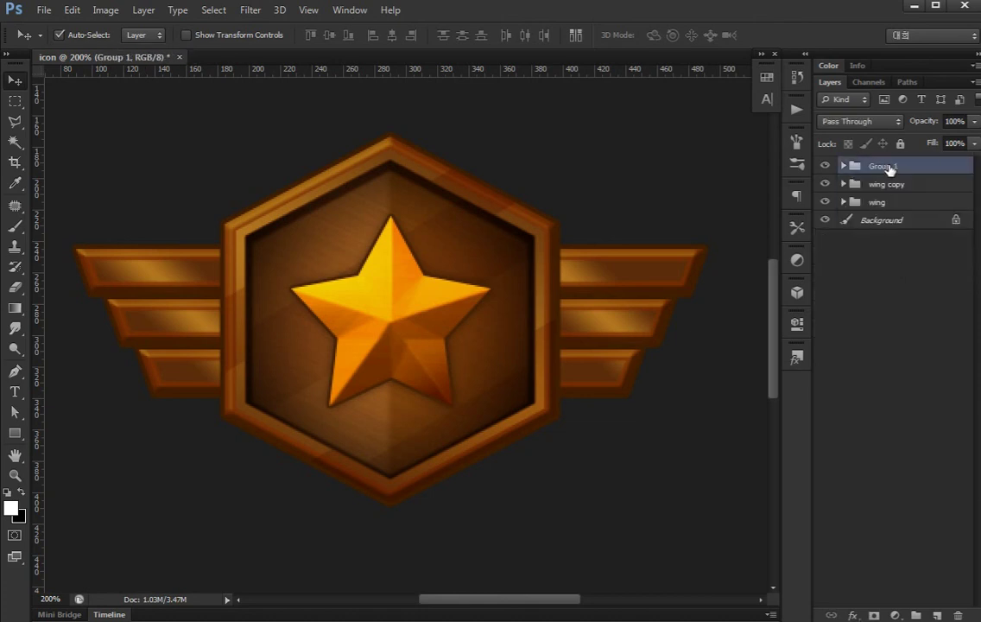
double_click(880, 166)
type("icon")
key("Return")
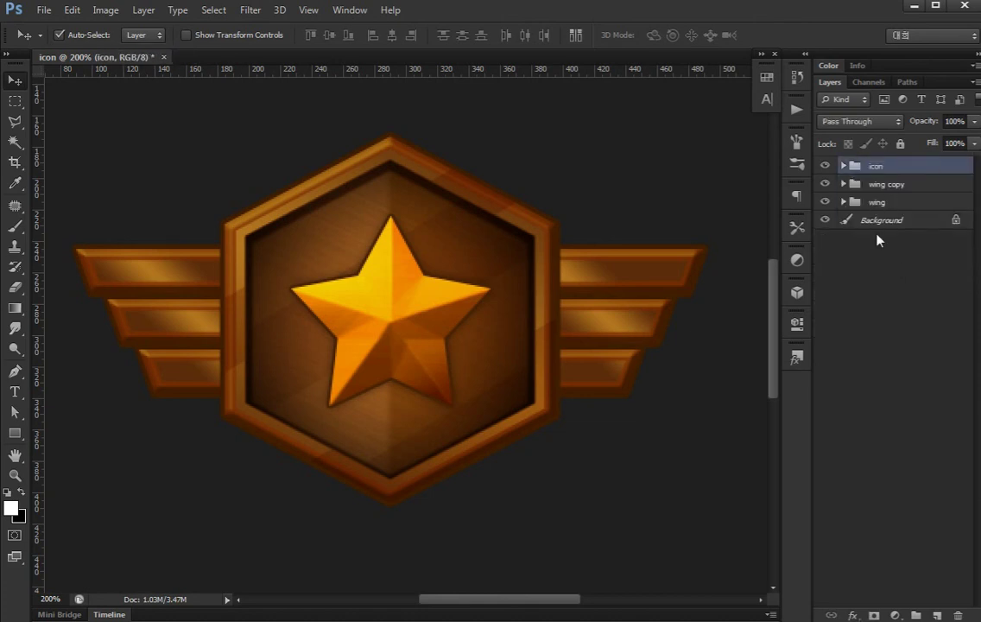
Group icon, wing copy and wing together into a new group named 'icon'
left_click(888, 200, "shift")
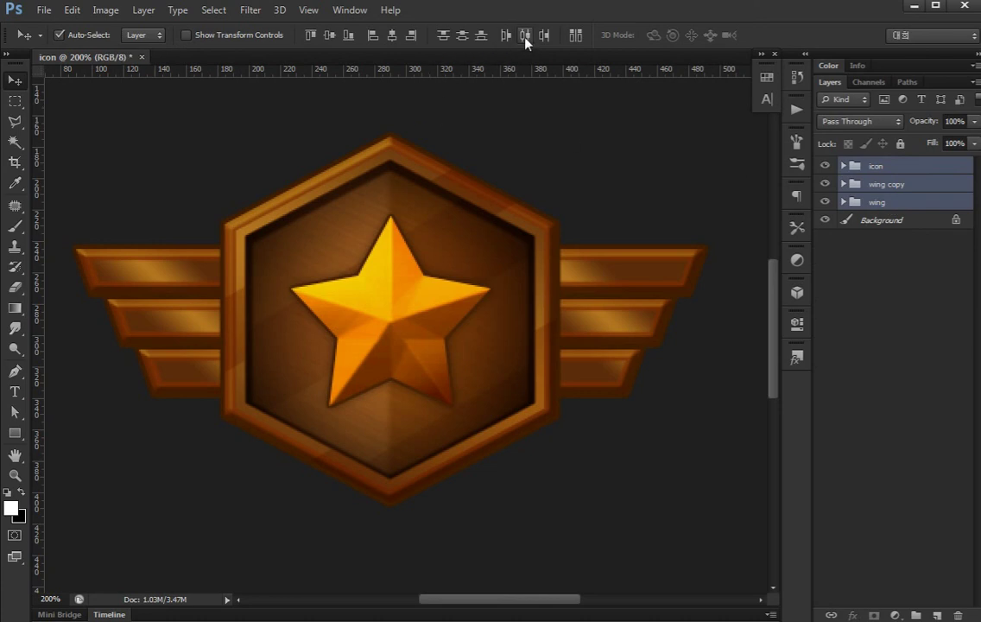
left_click(882, 324)
key("ctrl+minus")
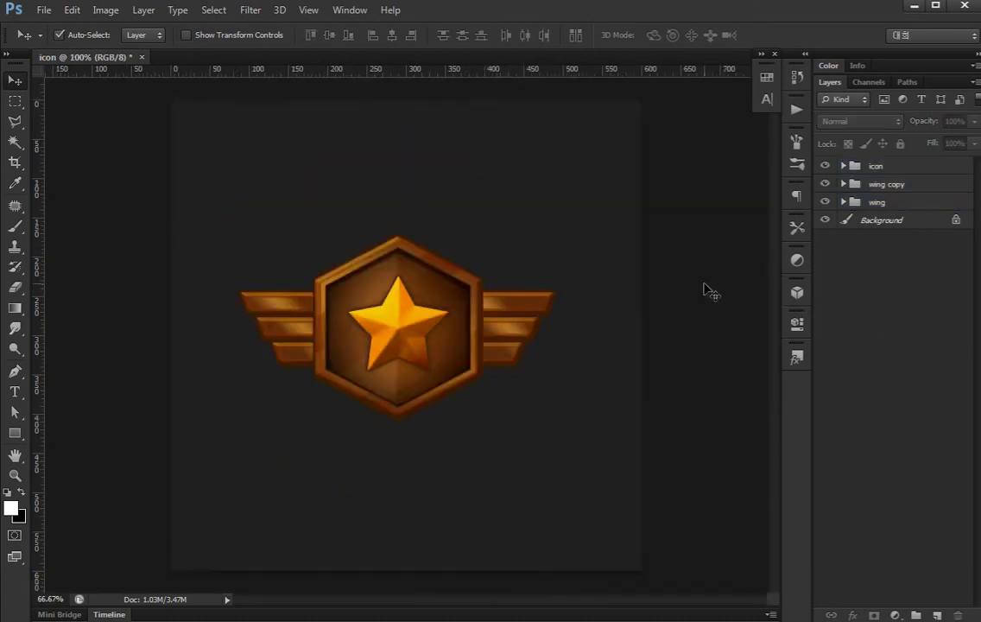
left_click(889, 201)
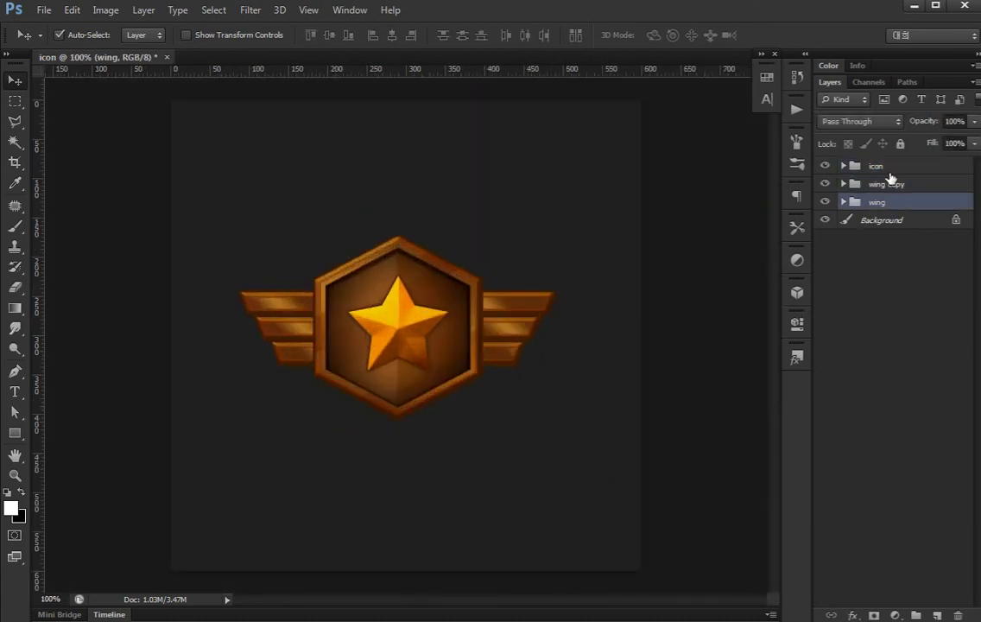
left_click(871, 168, "shift")
key("ctrl+g")
double_click(880, 166)
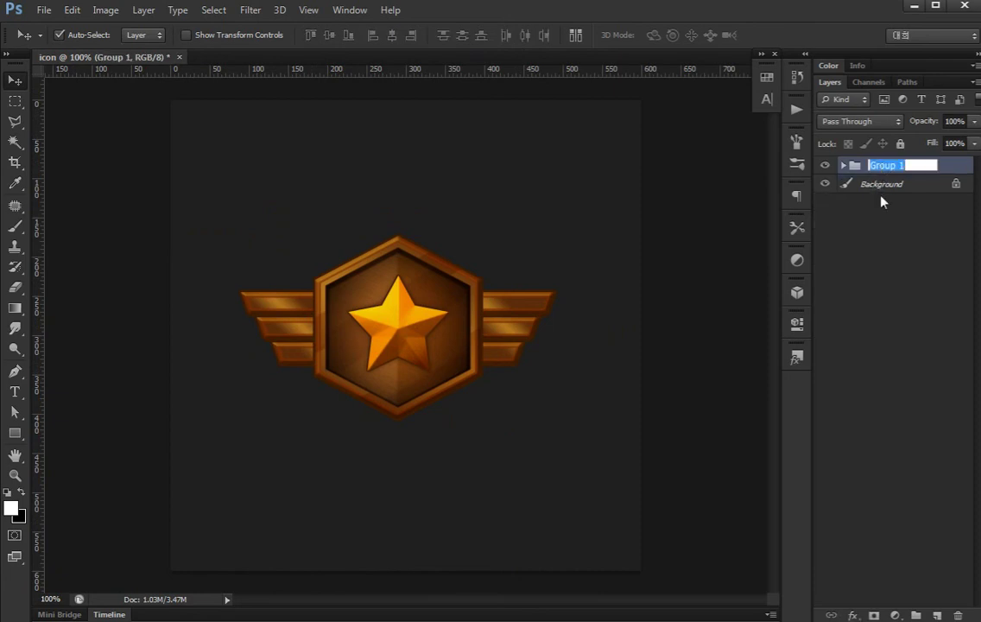
type("icon")
key("Return")
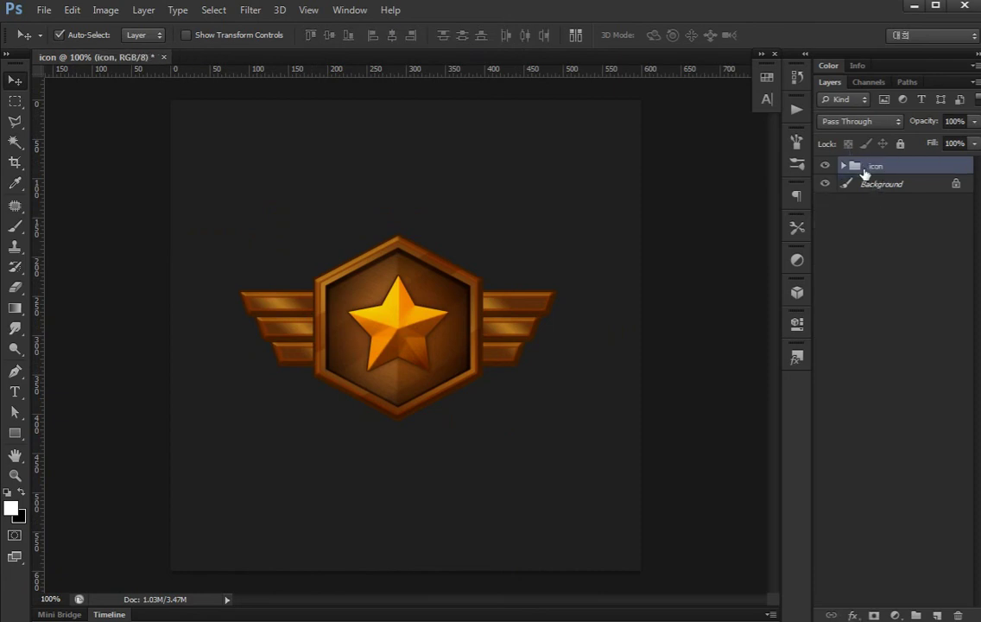
Move the badge up, place a merged copy below it, and desaturate the copy to -100
mouse_move(446, 346)
left_mouse_down()
mouse_move(457, 298)
mouse_move(449, 290)
left_mouse_up()
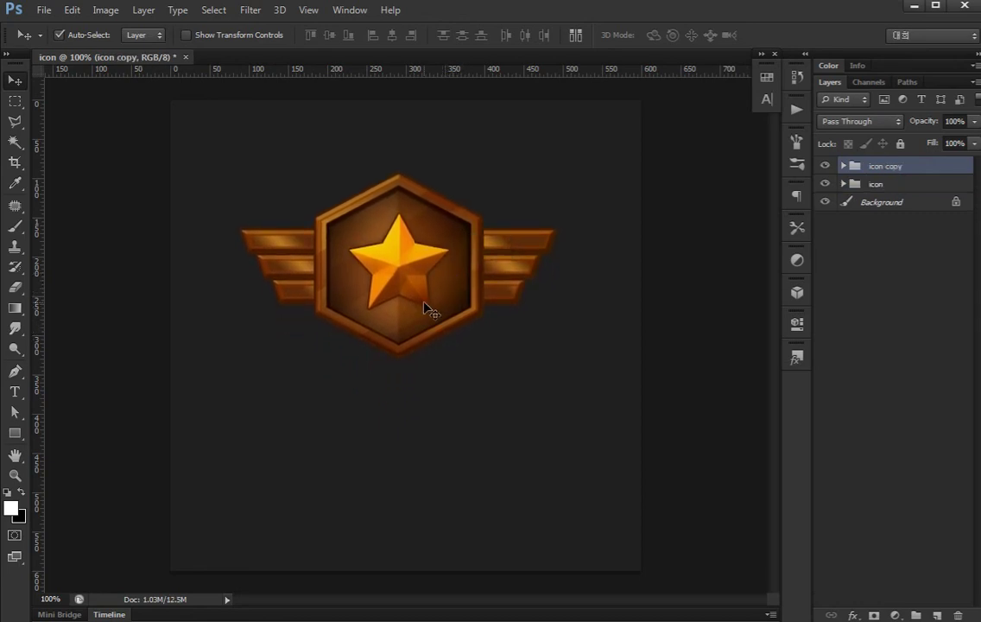
key("ctrl+e")
left_click_drag(420, 228, 421, 445)
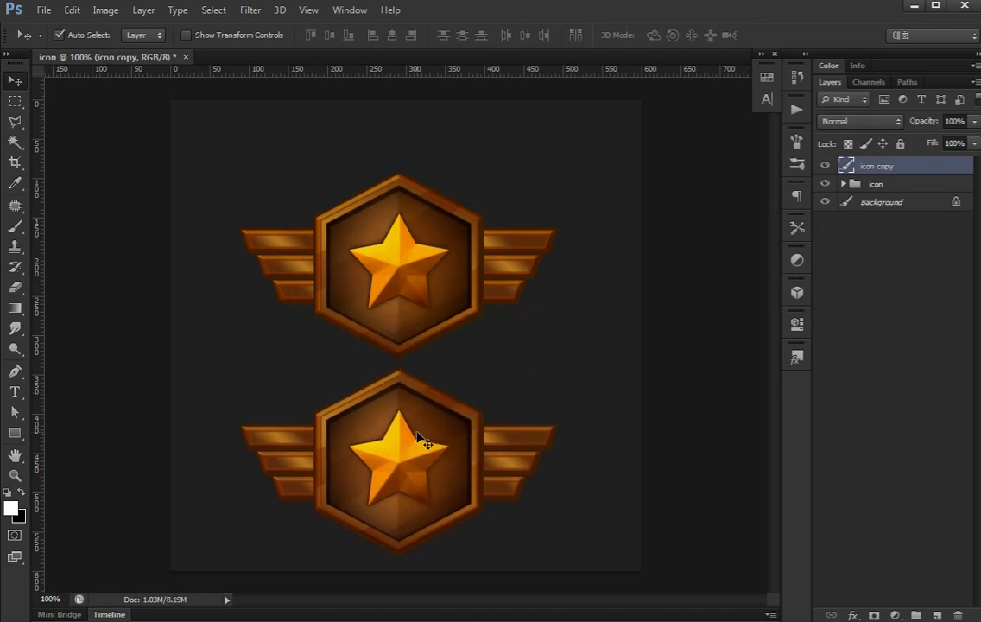
key("ctrl+u")
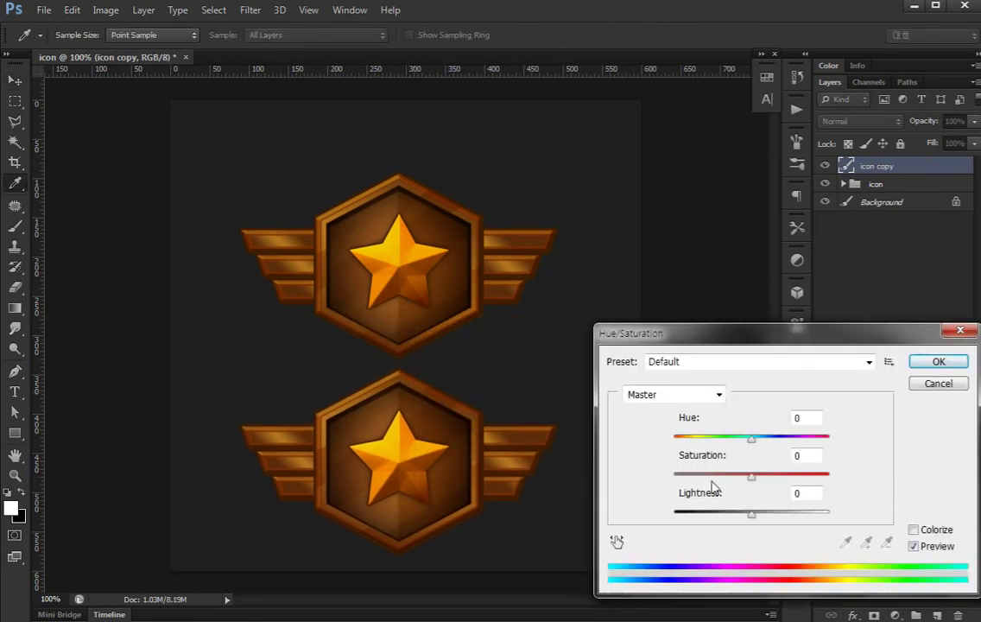
left_click_drag(751, 476, 609, 474)
key("v")
key("Return")
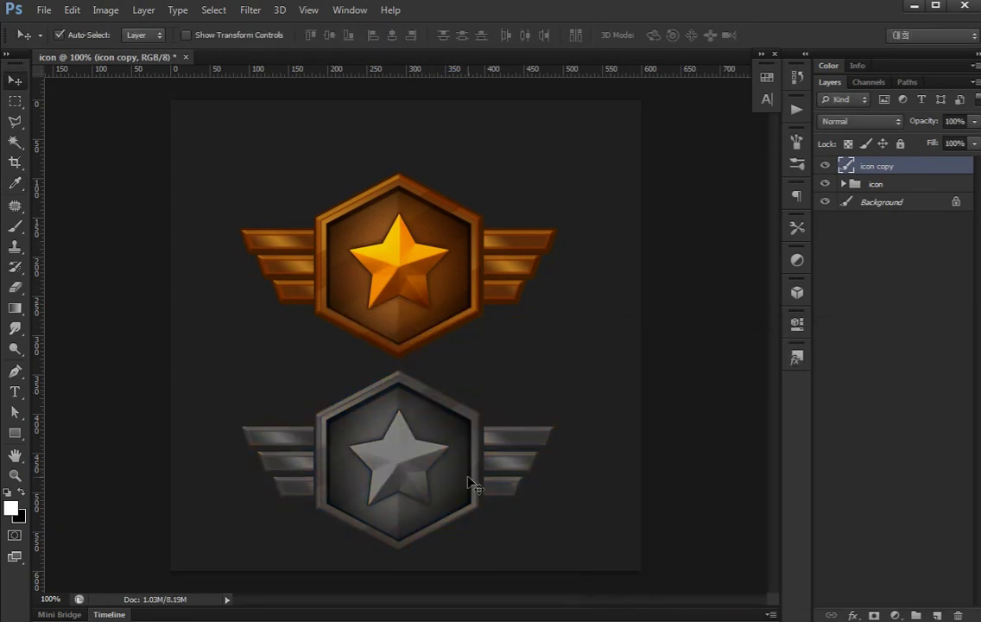
Try brightening the grey star with a 149 px Dodge brush, then undo it
key("o")
right_click(348, 380)
left_click_drag(448, 417, 457, 421)
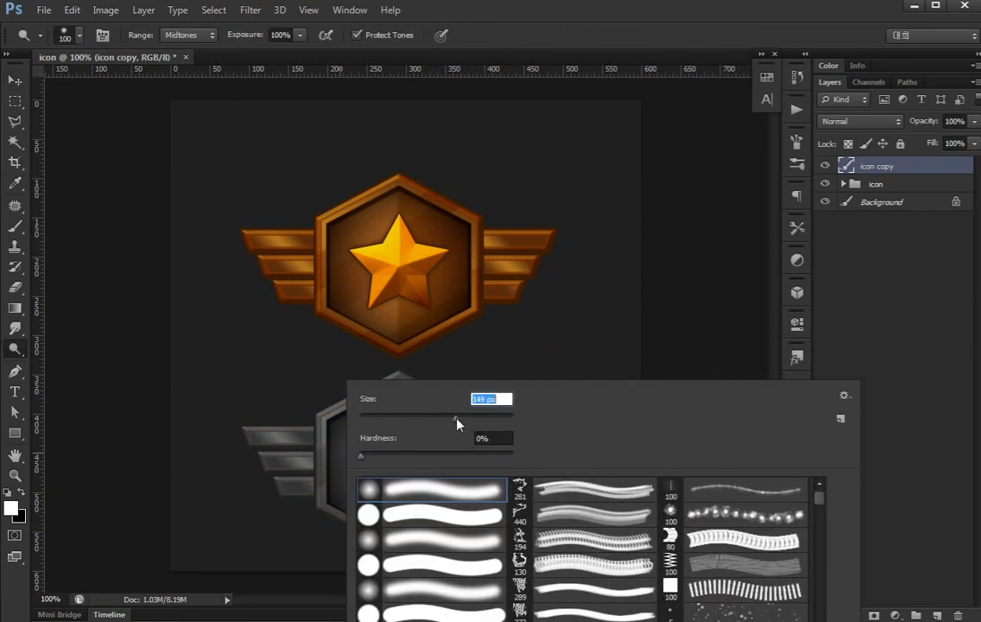
key("Return")
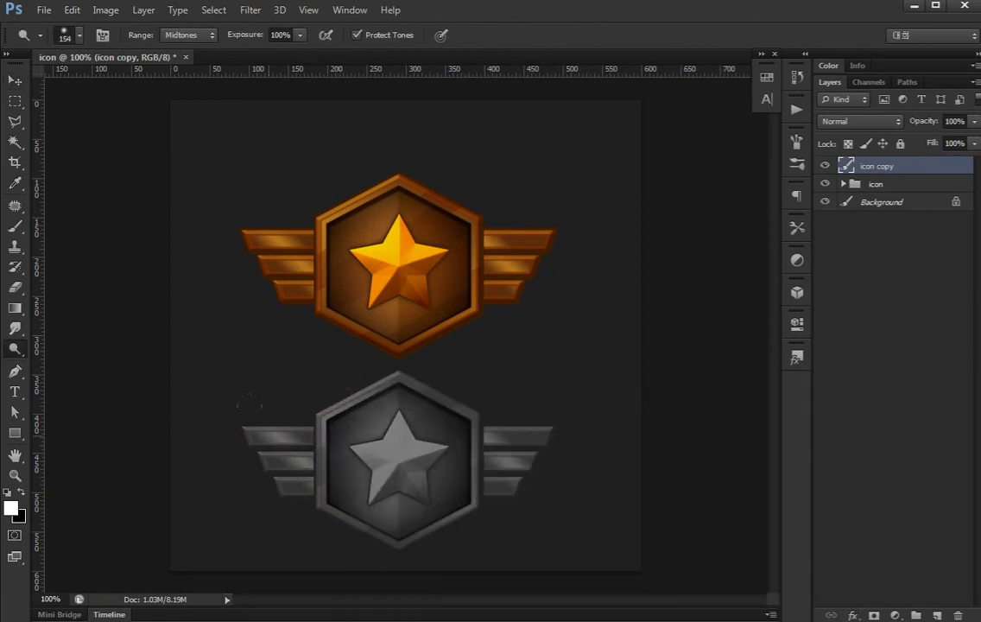
mouse_move(364, 447)
left_mouse_down()
mouse_move(378, 425)
mouse_move(354, 407)
left_mouse_up()
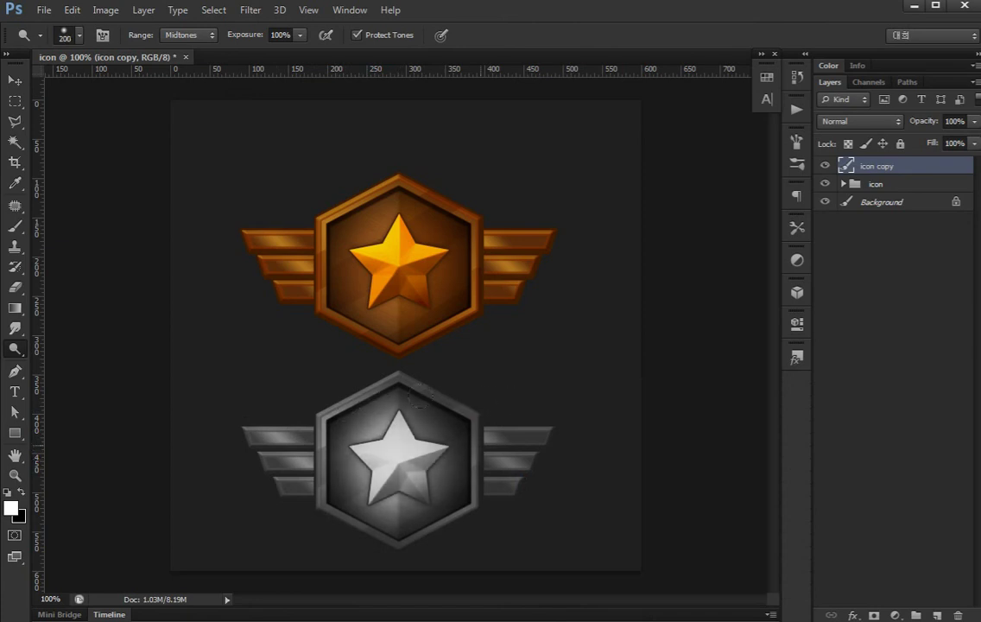
key("ctrl+alt+z")
key("ctrl+alt+z")
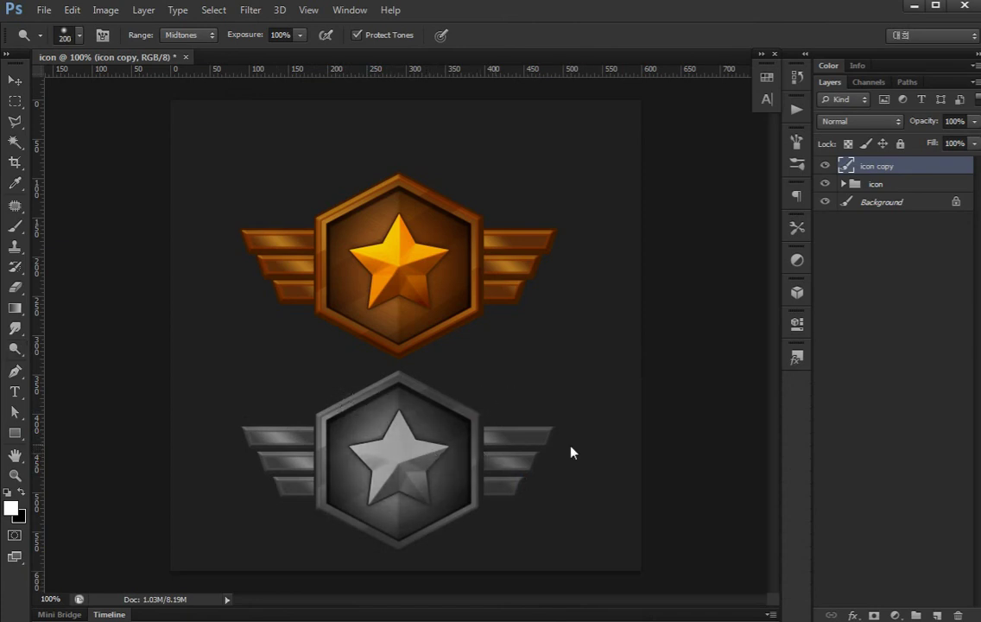
Darken the grey badge's midtones with a Curves adjustment
key("ctrl+m")
left_click_drag(784, 510, 796, 506)
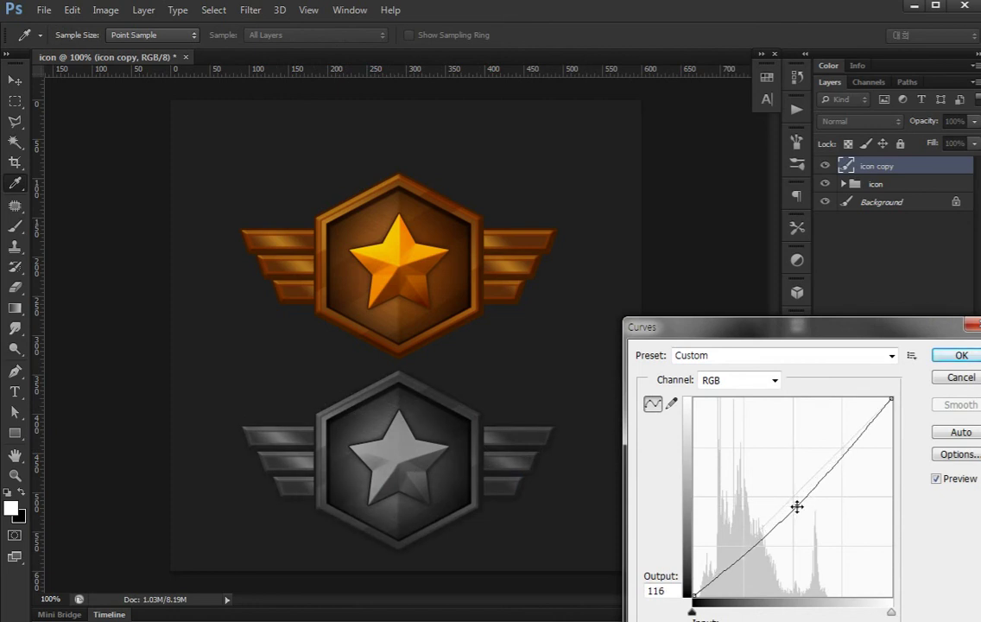
key("Return")
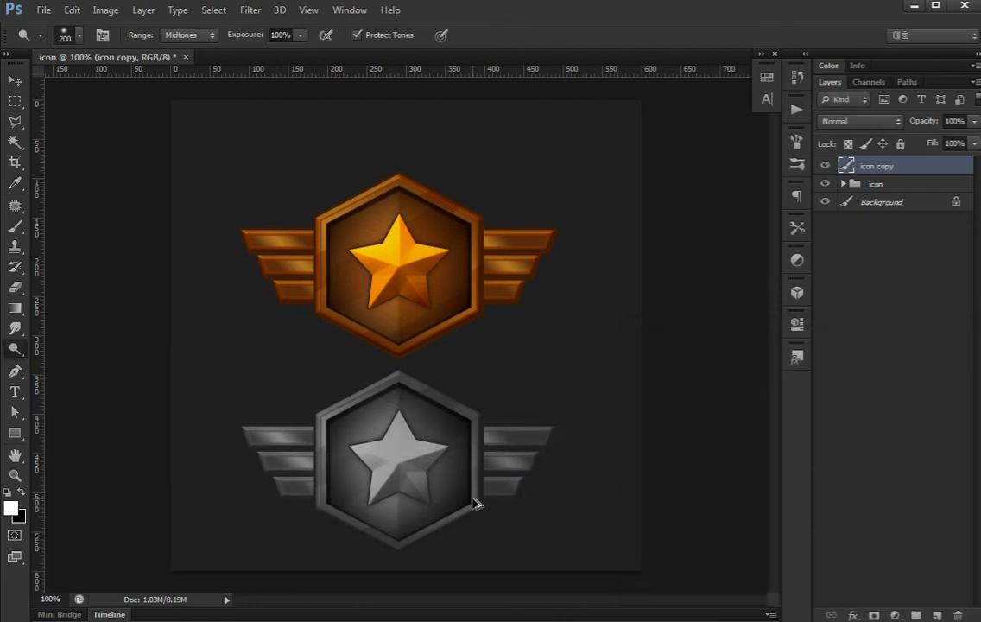
key("ctrl+alt+z")
key("ctrl+alt+z")
key("ctrl+m")
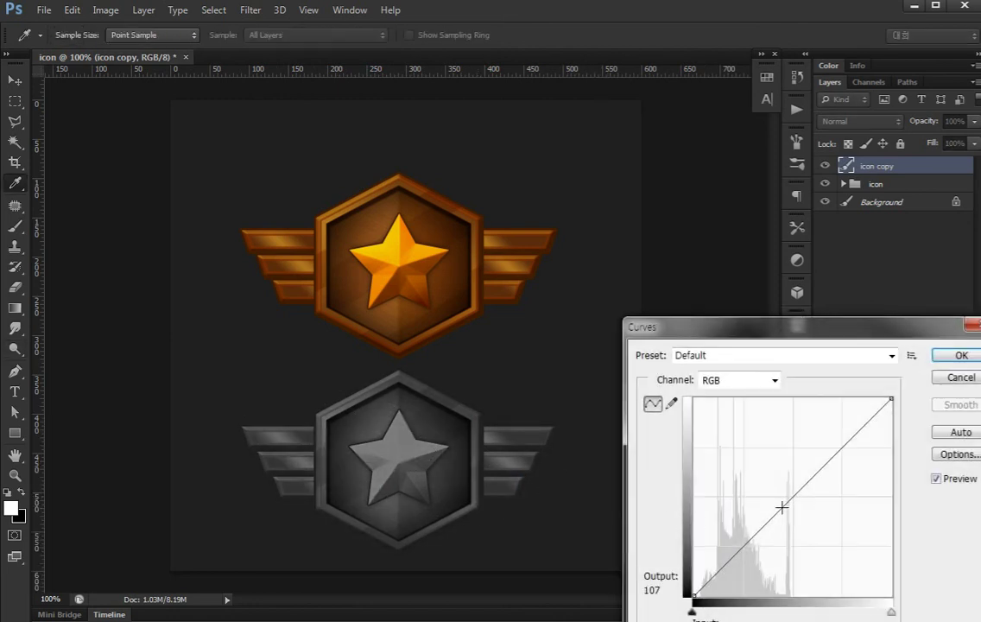
left_click_drag(782, 507, 793, 502)
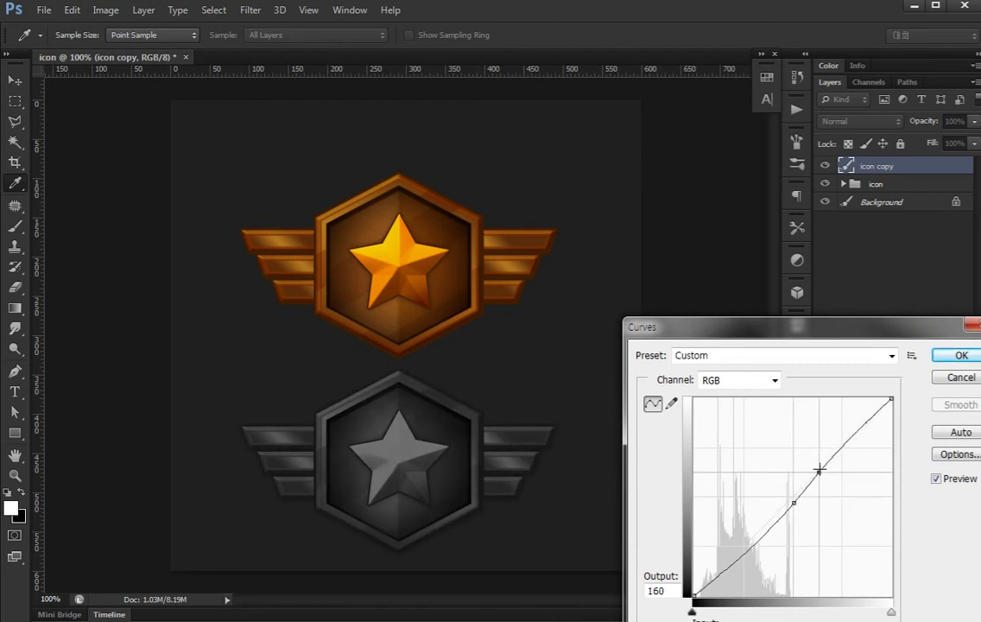
left_click_drag(794, 502, 792, 507)
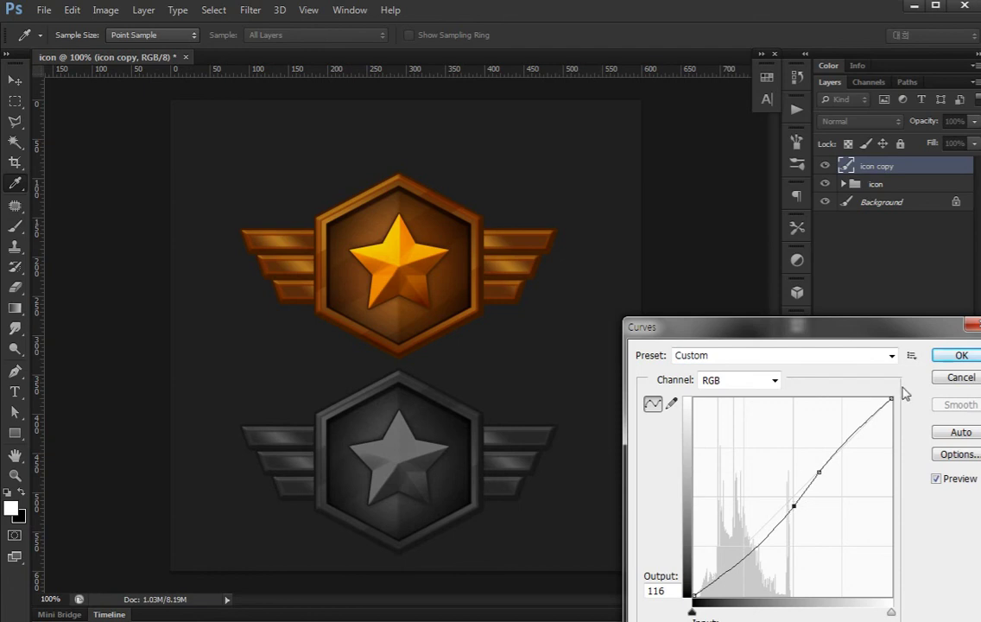
key("Return")
Dodge the upper-left and right sides of the grey badge's frame and star
key("o")
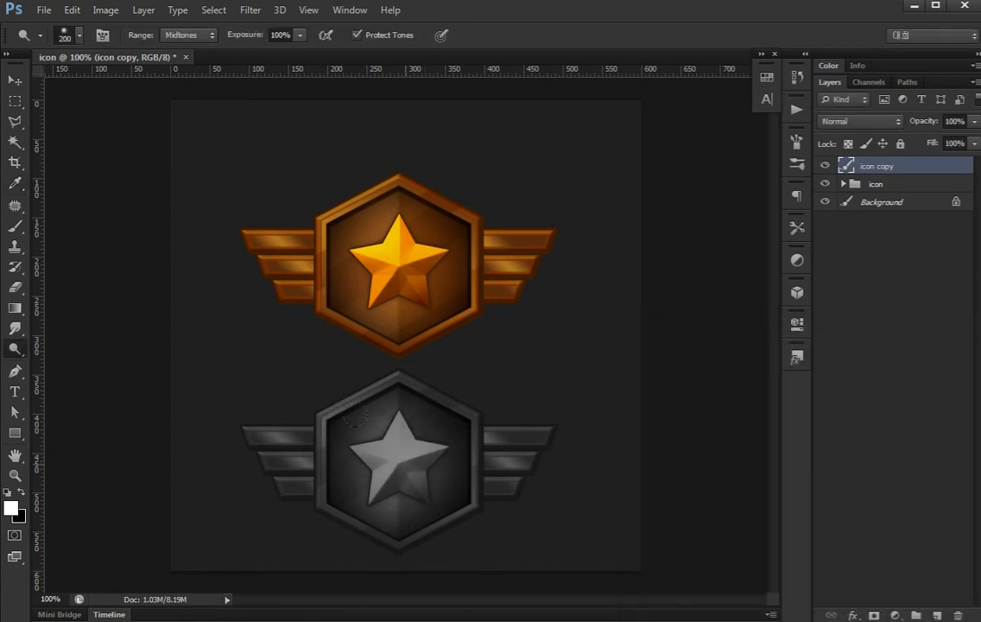
mouse_move(356, 412)
left_mouse_down()
mouse_move(249, 406)
mouse_move(420, 488)
left_mouse_up()
left_click_drag(414, 348, 463, 482)
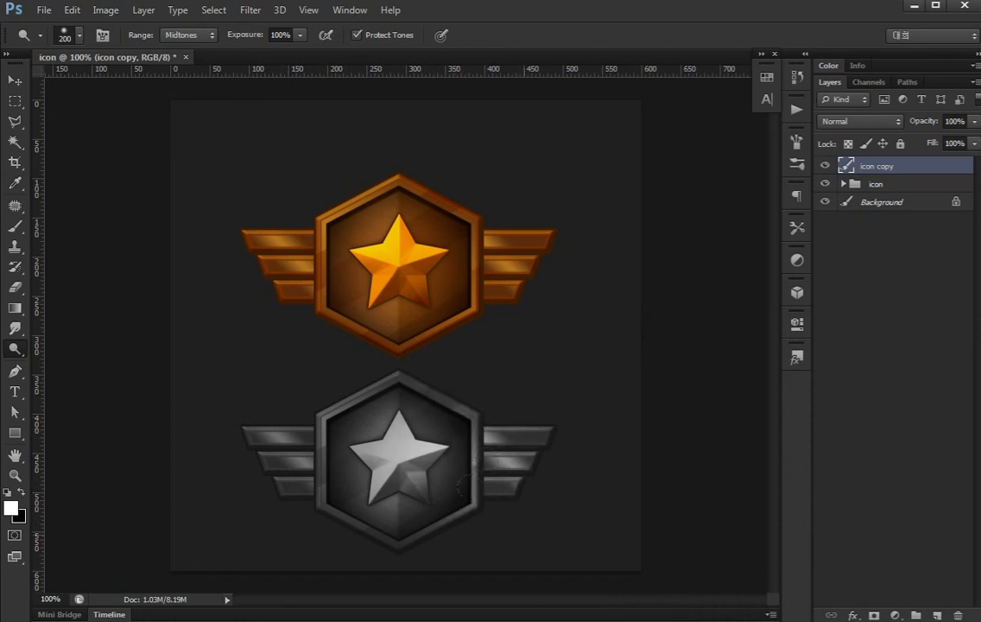
Merge both badges into one layer and scale it down slightly
key("v")
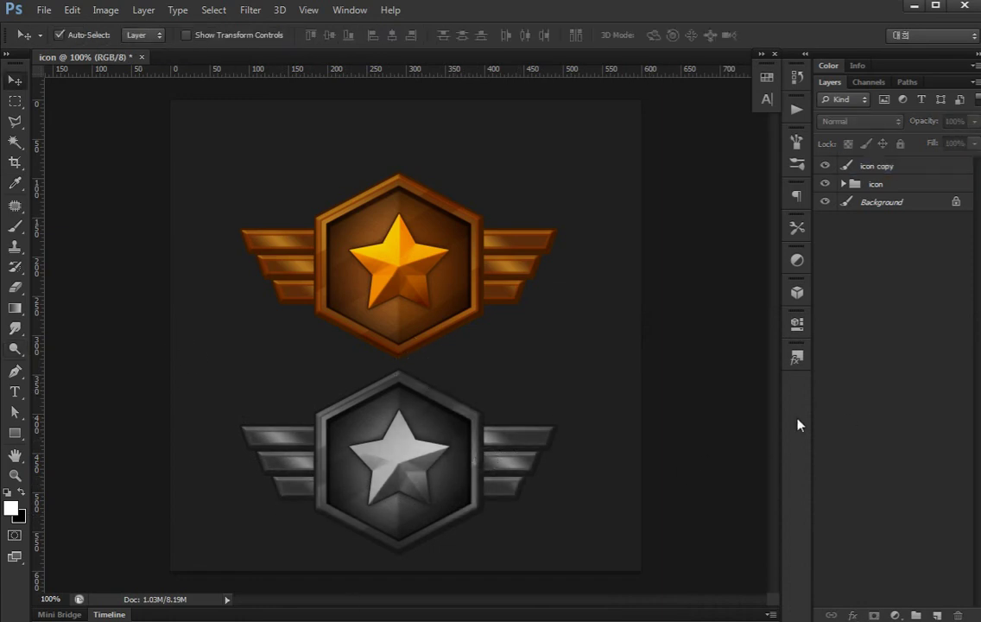
left_click(875, 165)
key("ctrl+t")
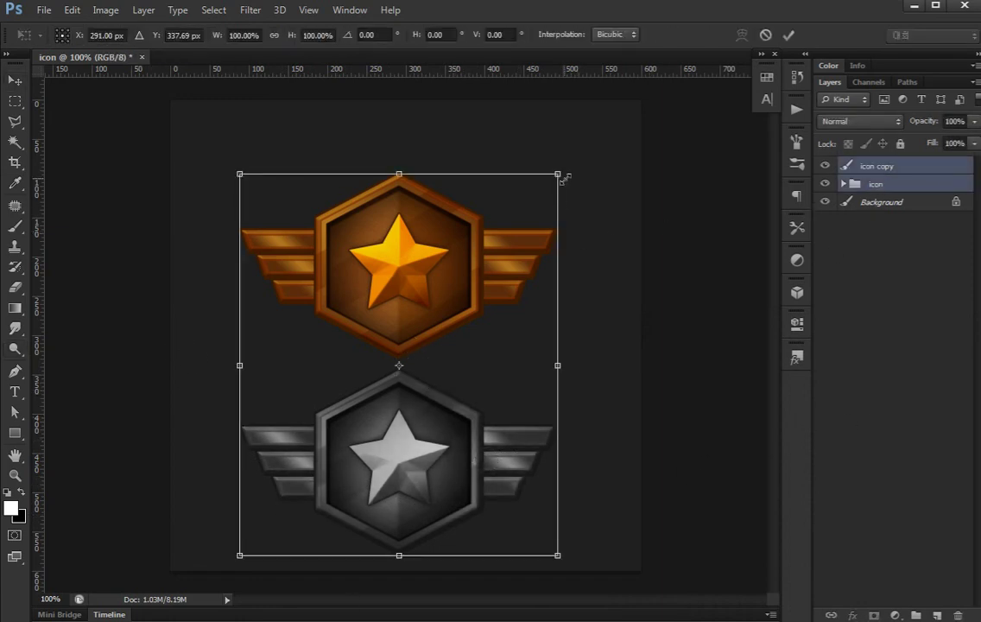
key("Escape")
key("ctrl+e")
key("ctrl+t")
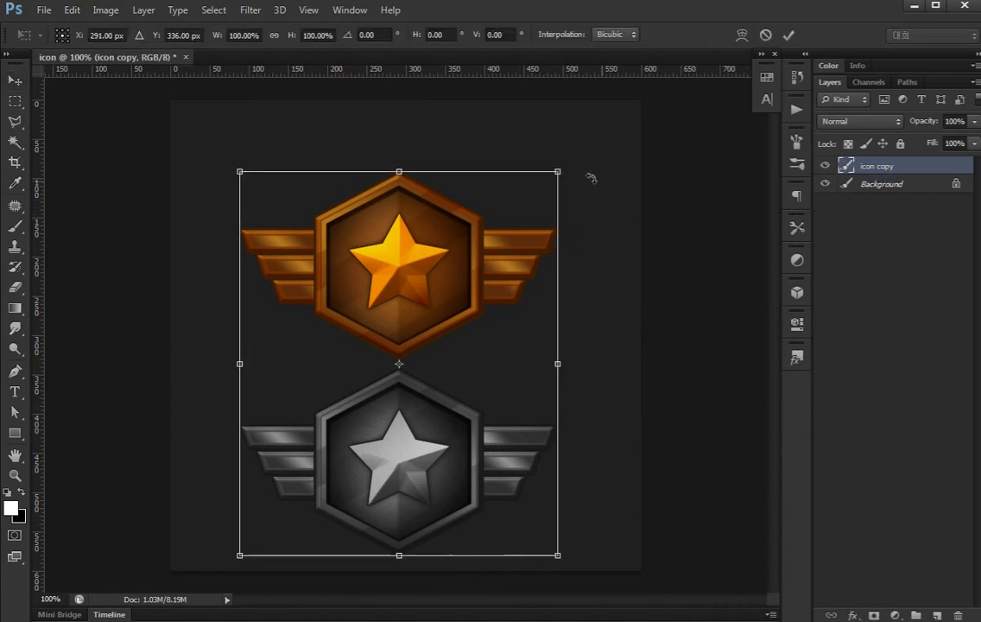
left_click_drag(563, 168, 533, 187)
key("Return")
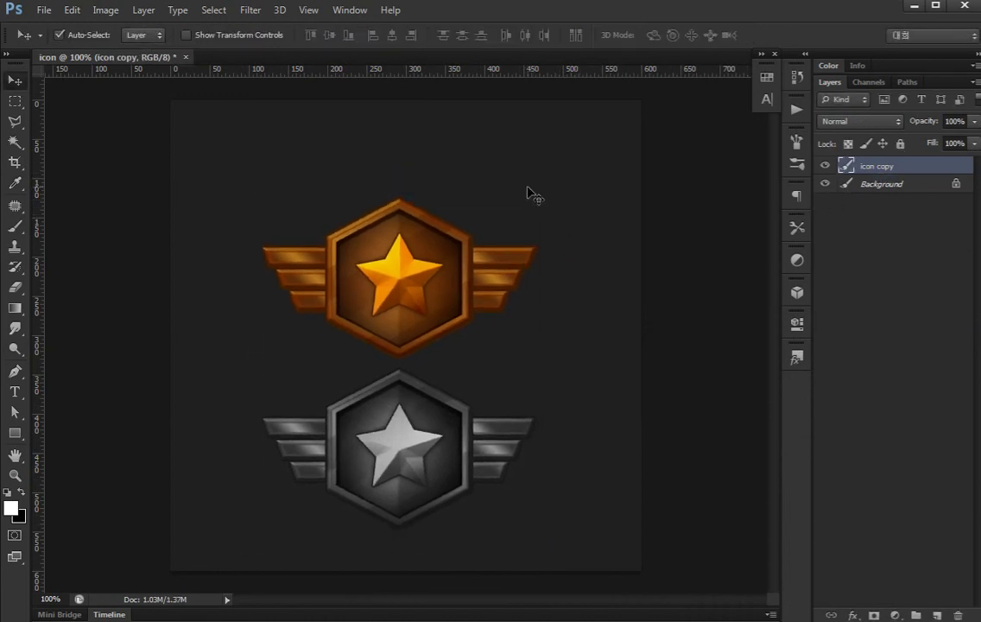
Centre the merged badges vertically and horizontally against the Background
left_click(881, 184, "shift")
left_click(329, 35)
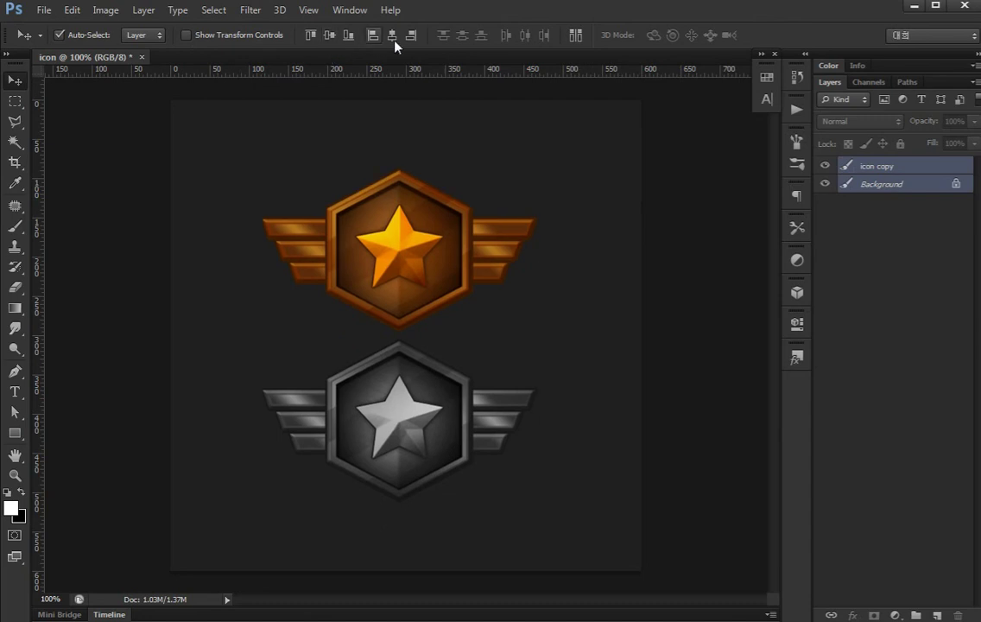
left_click(392, 35)
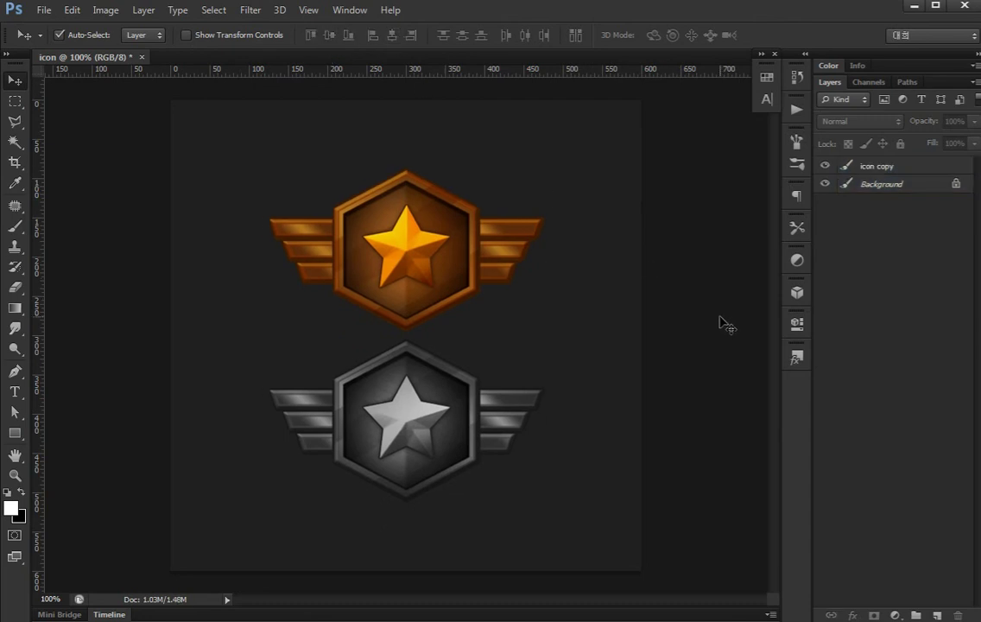